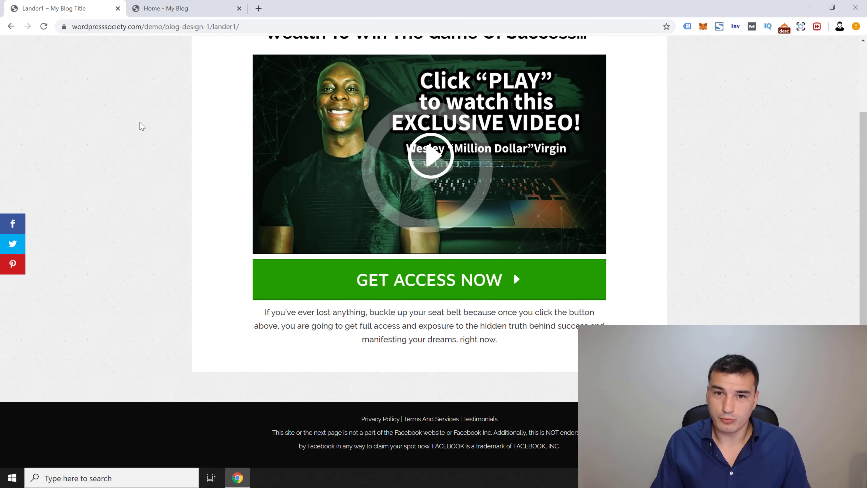
Step: Scroll the Lander1 demo page and highlight its headline to point it out
scroll(857, 99, "up", 1)
scroll(855, 96, "up", 1)
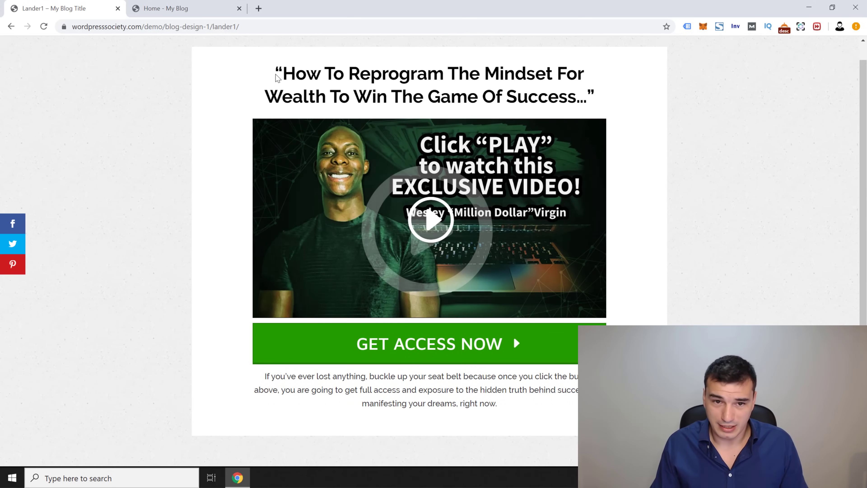
left_click_drag(271, 70, 601, 103)
left_click(267, 86)
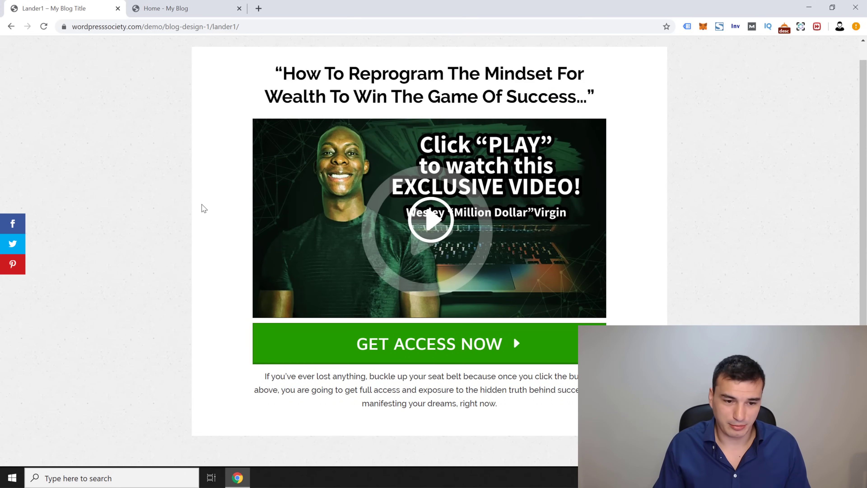
scroll(201, 208, "down", 2)
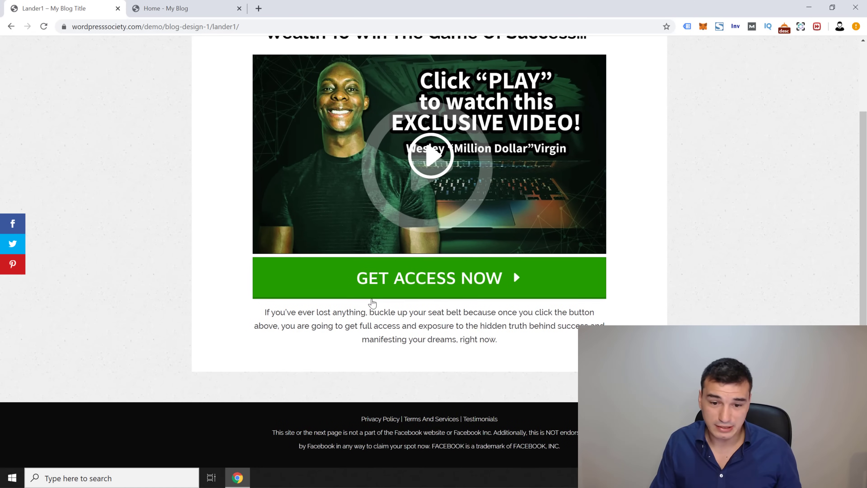
Step: Preview the GET ACCESS NOW email signup popup, close it, and return to the blog home page
left_click(414, 280)
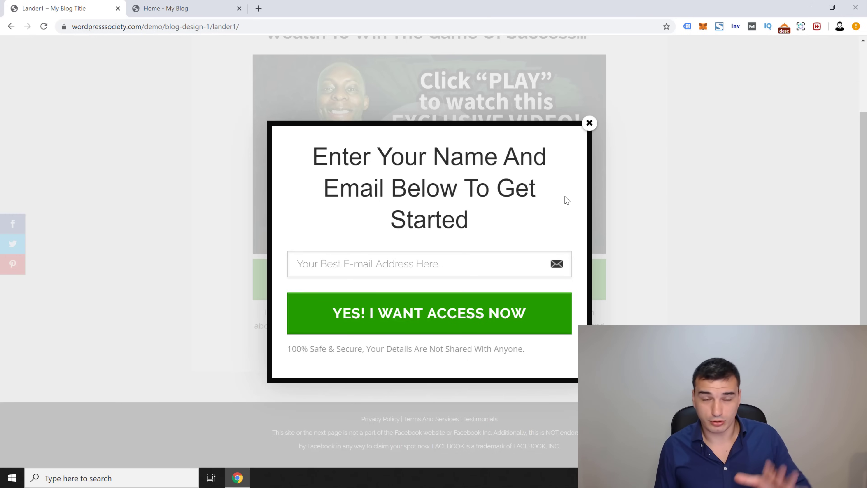
left_click(590, 123)
left_click(164, 5)
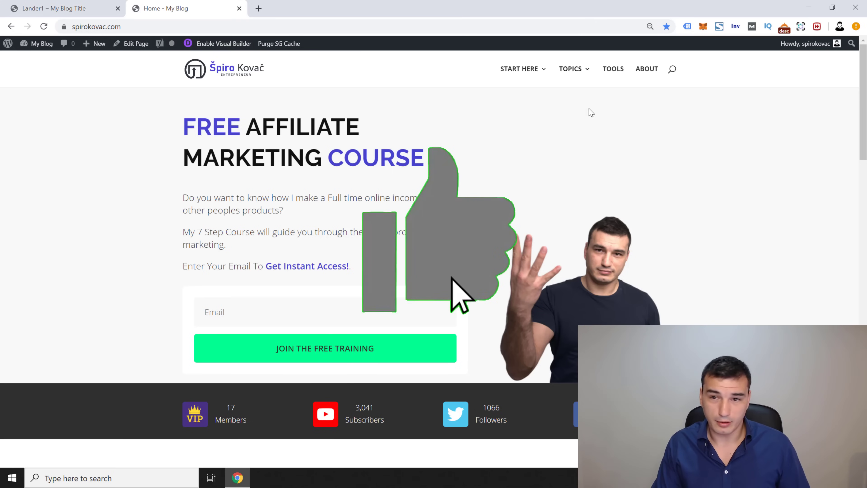
Step: Browse TOPICS > Sales Funnels to the Clickbank landing page article and view its page source
mouse_move(587, 114)
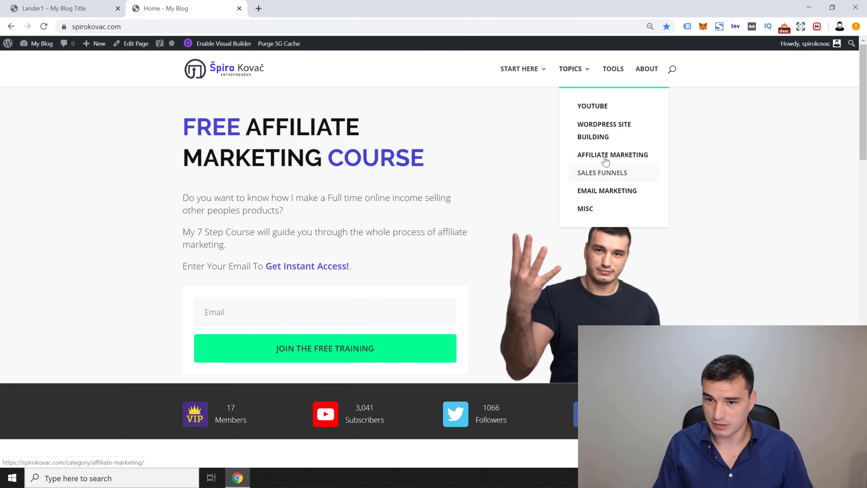
left_click(604, 174)
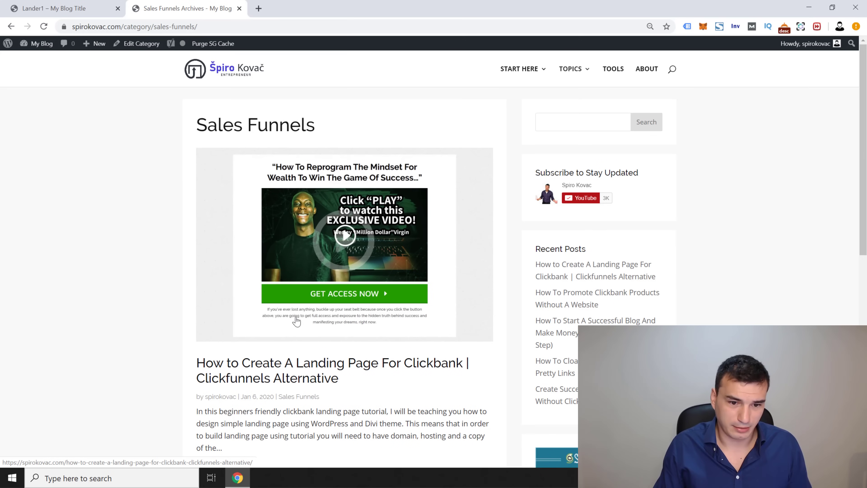
scroll(308, 328, "down", 2)
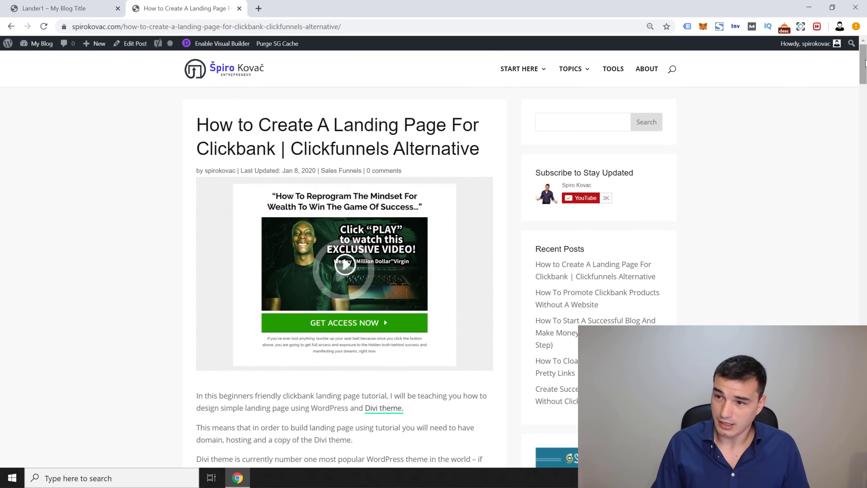
scroll(865, 63, "down", 5)
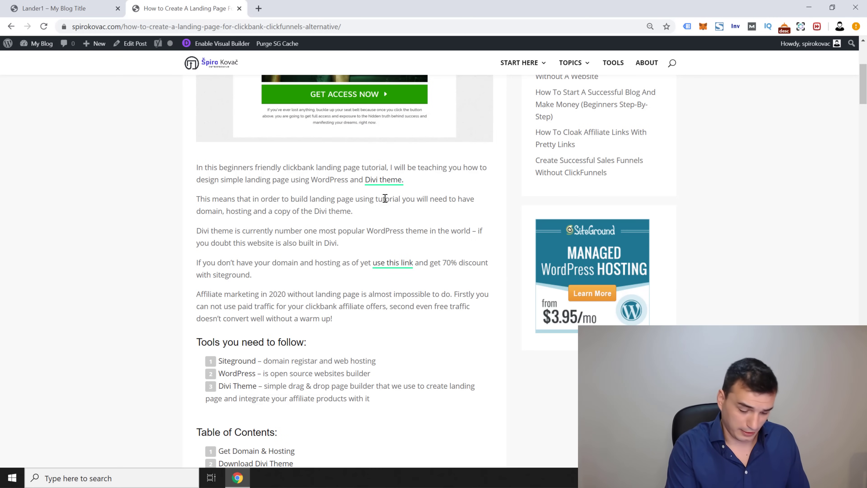
key("ctrl+u")
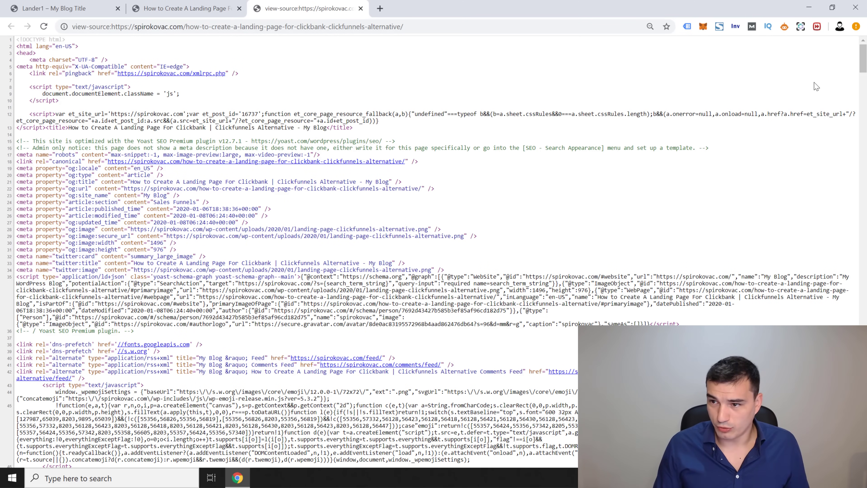
key("ctrl+f")
type("divi")
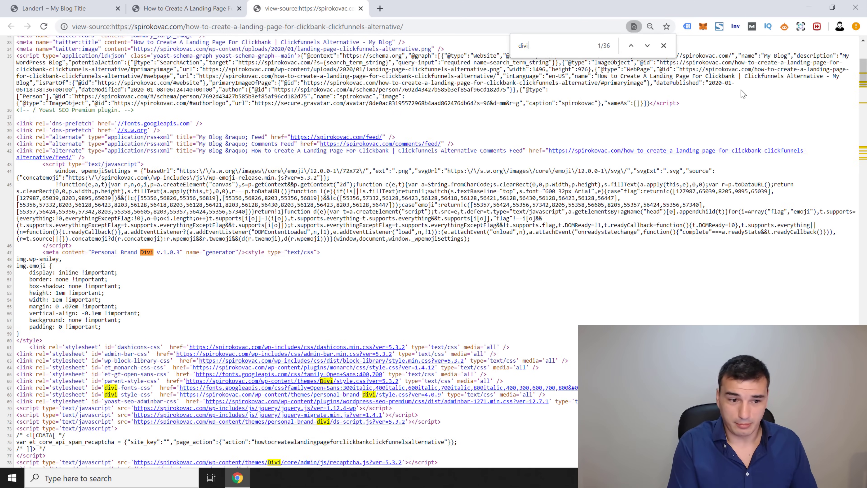
scroll(638, 181, "down", 2)
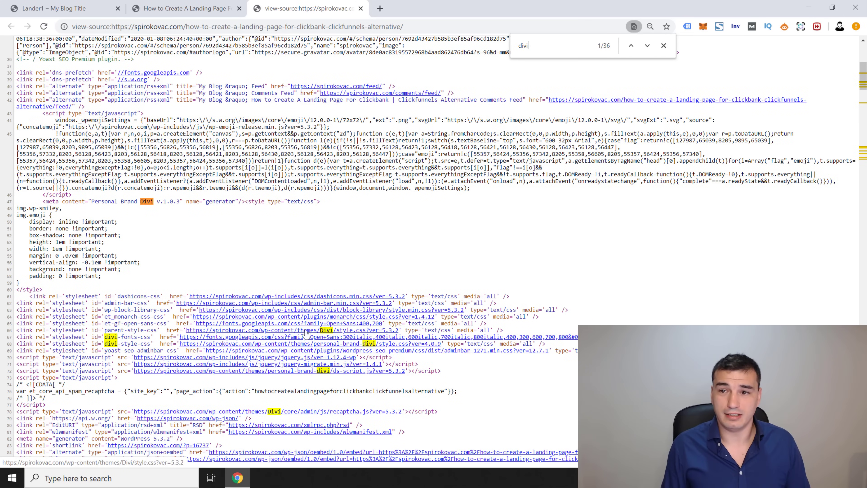
key("ctrl+w")
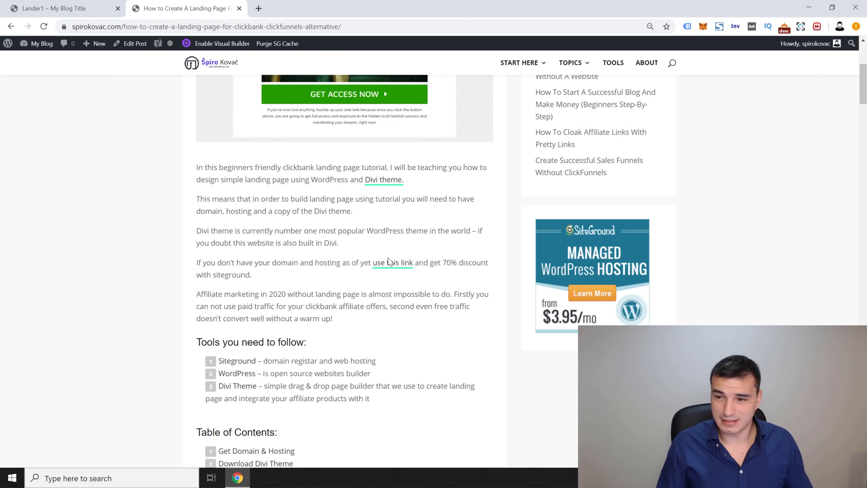
Step: Scroll through the article and follow its 'use this link' SiteGround discount link
left_click_drag(862, 80, 855, 90)
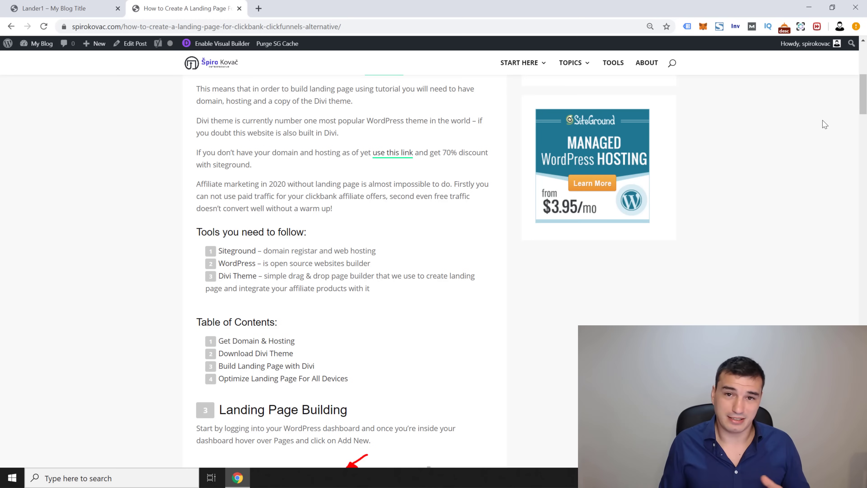
scroll(321, 181, "up", 2)
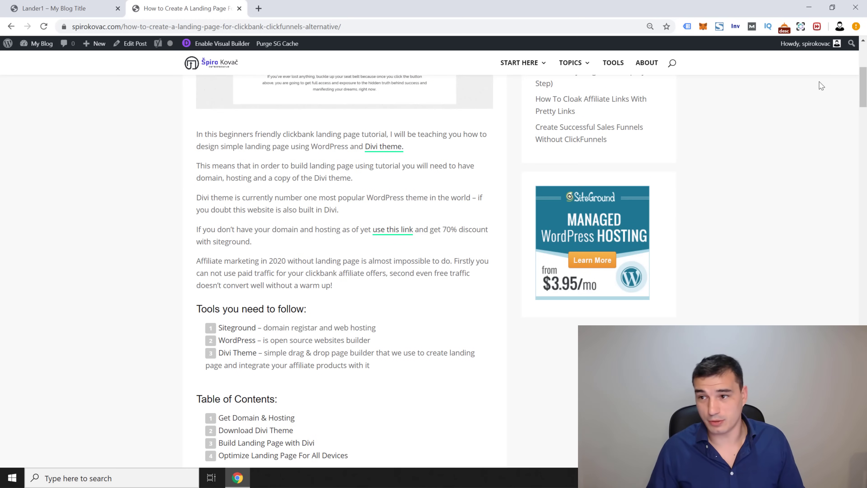
left_click_drag(863, 91, 863, 90)
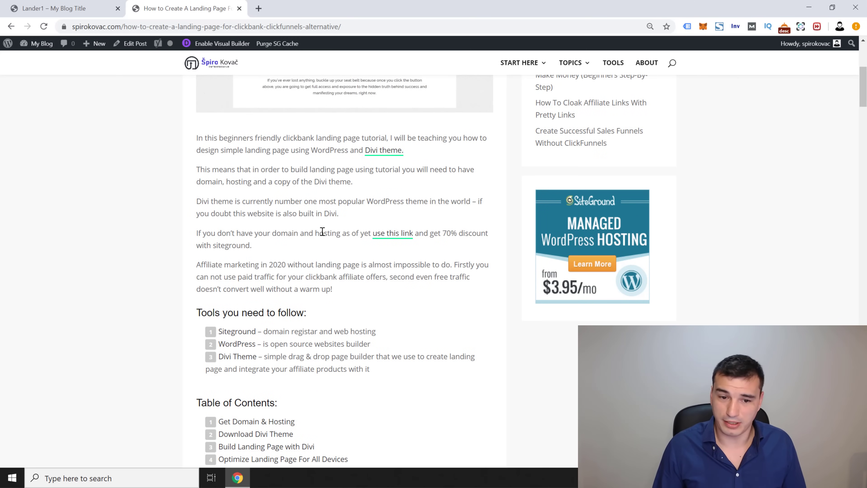
left_click(391, 236)
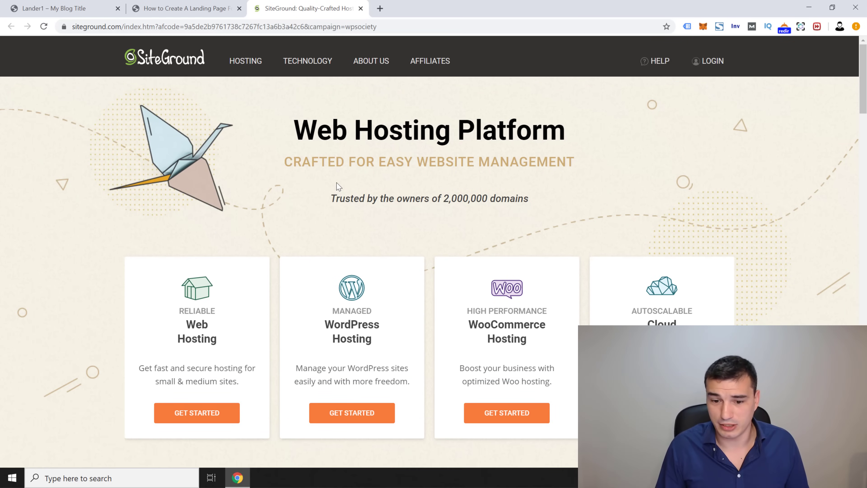
Step: Choose SiteGround's managed WordPress hosting
scroll(864, 81, "down", 3)
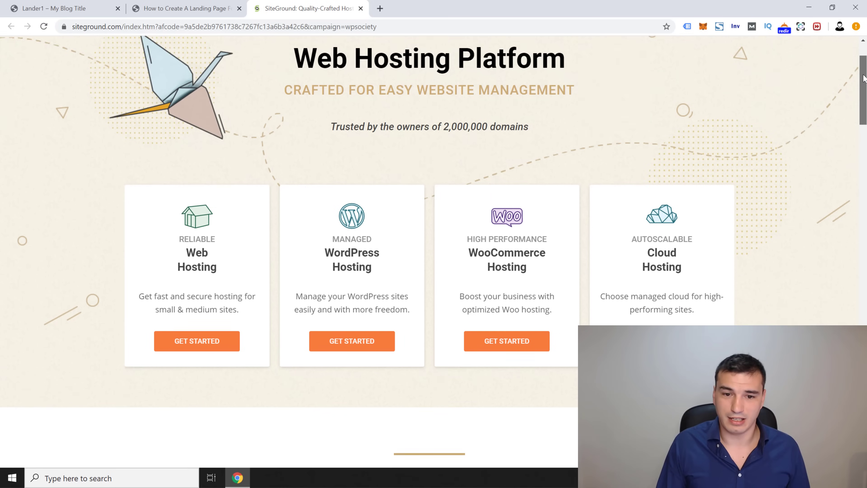
scroll(864, 81, "down", 1)
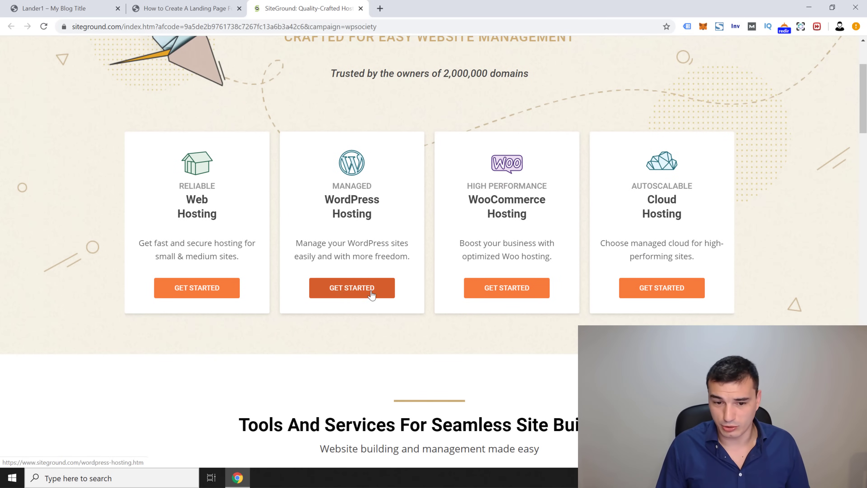
left_click(353, 294)
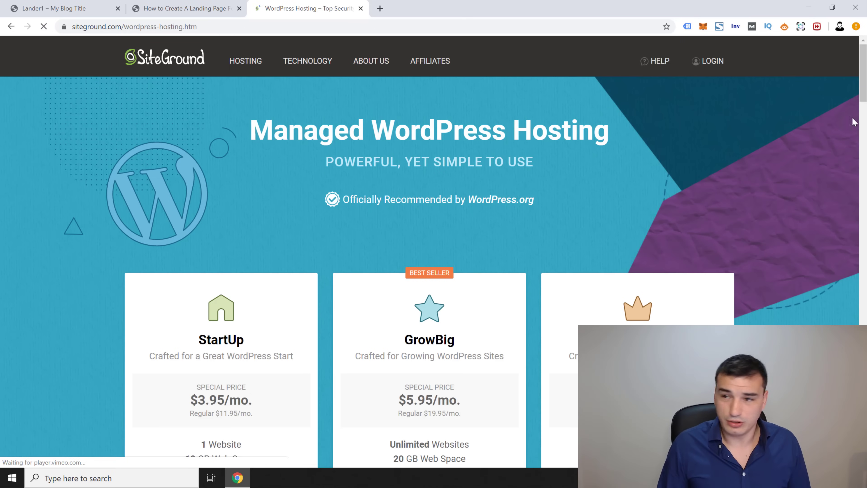
Step: Compare GrowBig's regular and $5.95/mo. special prices, then order the GrowBig plan
left_click_drag(865, 76, 860, 101)
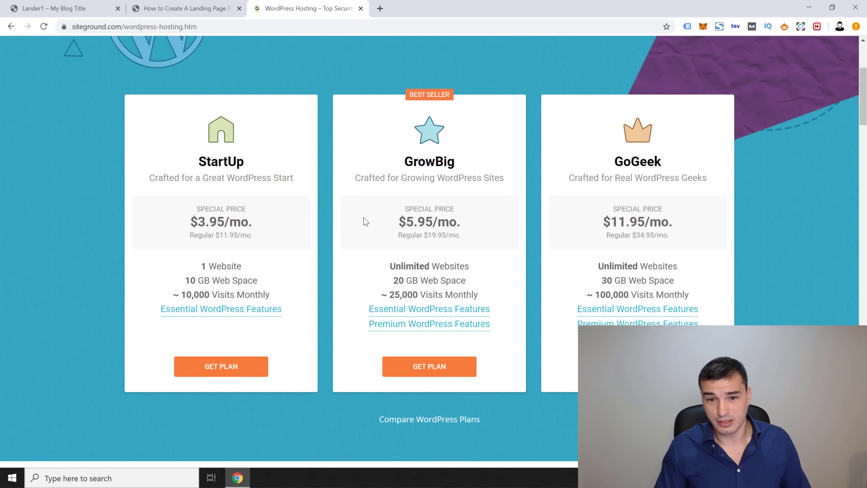
left_click_drag(397, 236, 472, 241)
left_click(471, 240)
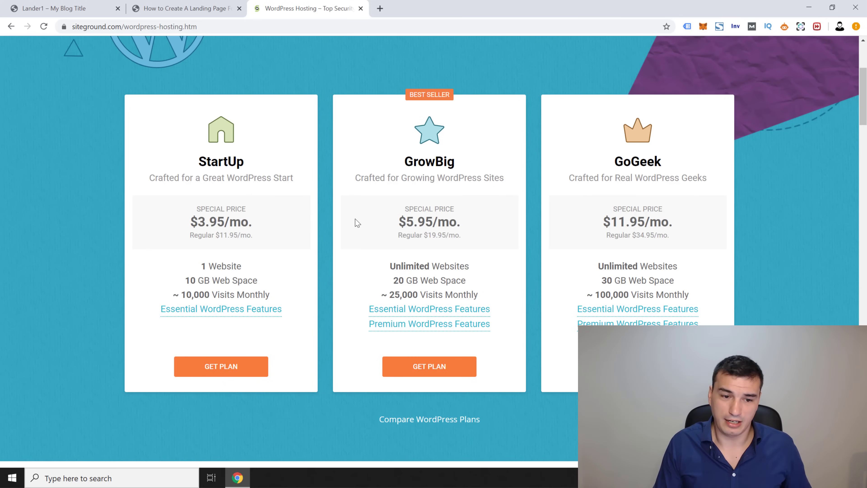
left_click_drag(398, 222, 461, 219)
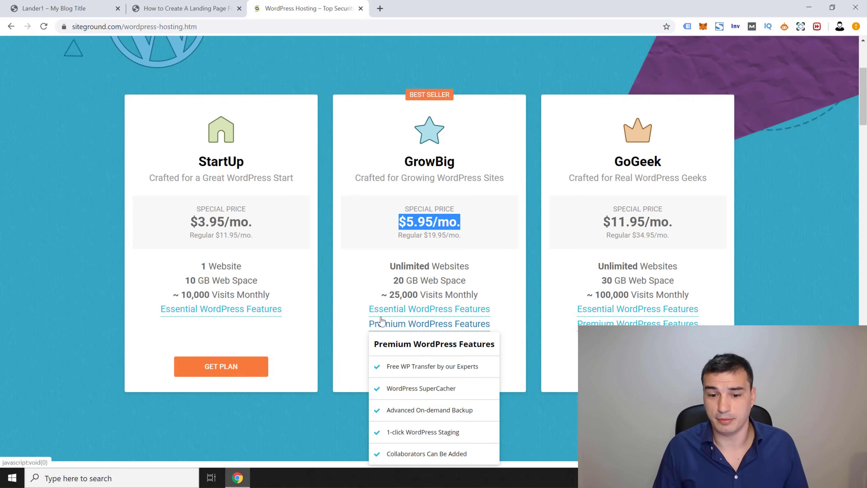
left_click(383, 268)
left_click(398, 373)
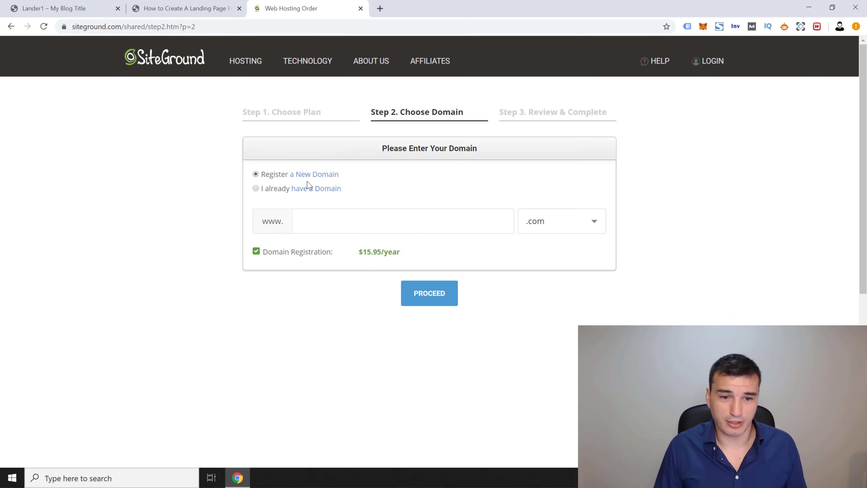
Step: Pick the .blog extension, enter the spirokovac domain name, and proceed to review
left_click(551, 226)
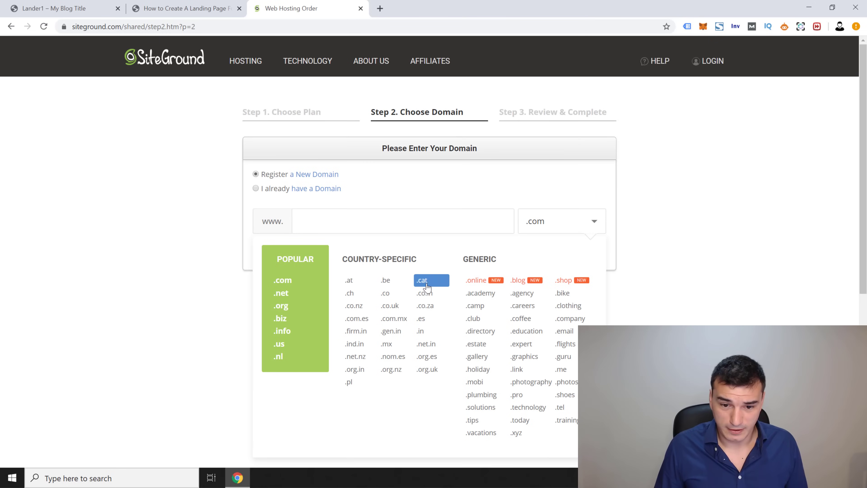
left_click(519, 280)
left_click(408, 228)
type("s")
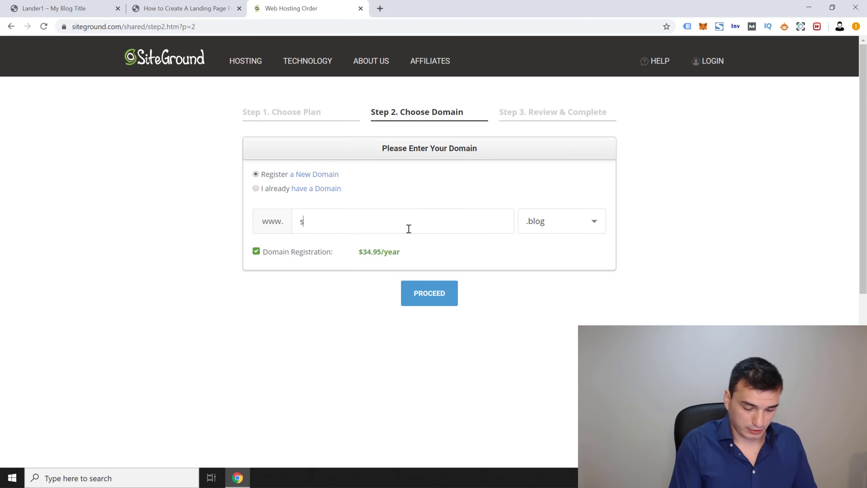
type("pirokovac")
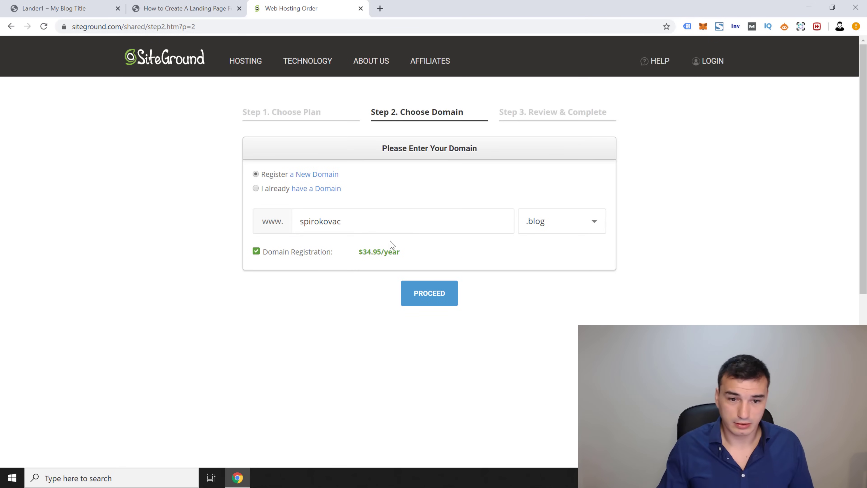
left_click(437, 293)
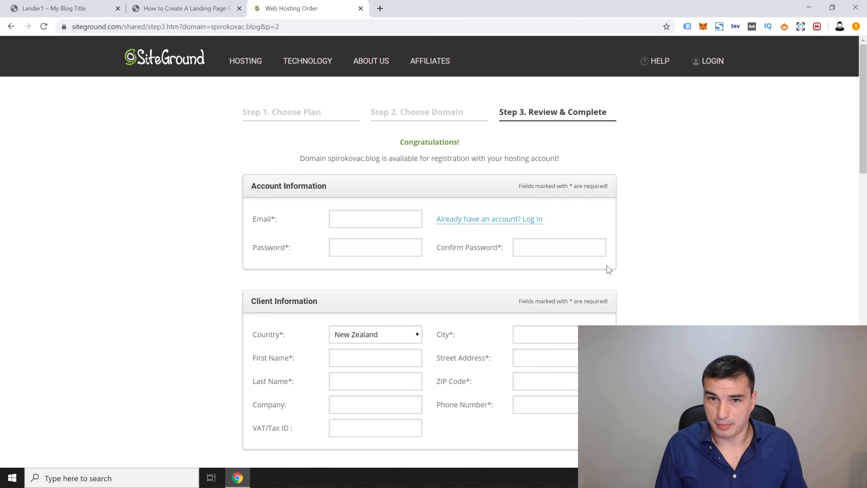
left_click_drag(863, 98, 815, 194)
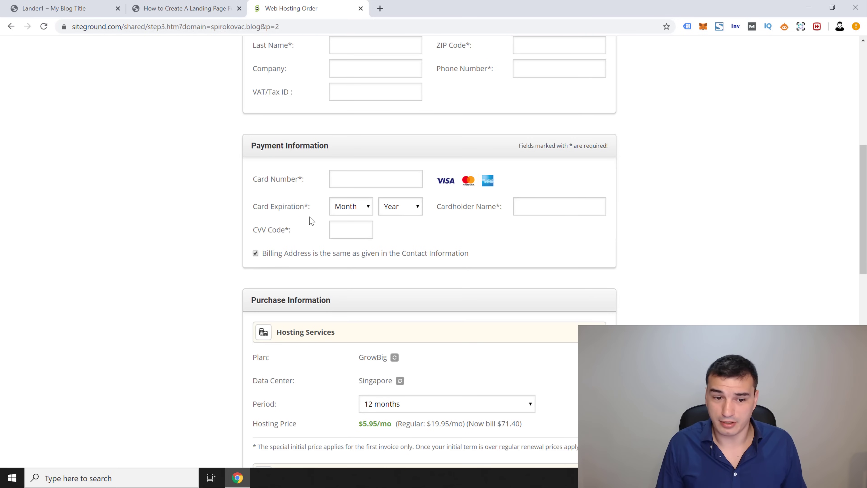
mouse_move(277, 235)
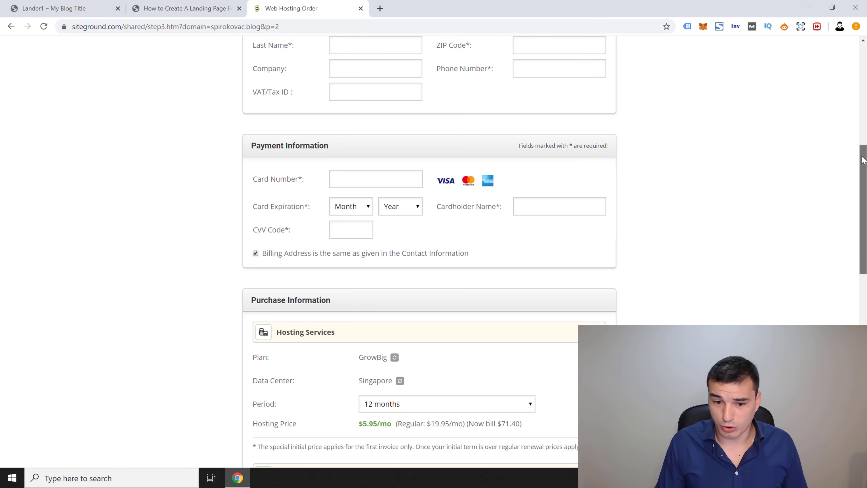
scroll(863, 175, "down", 3)
scroll(840, 212, "down", 2)
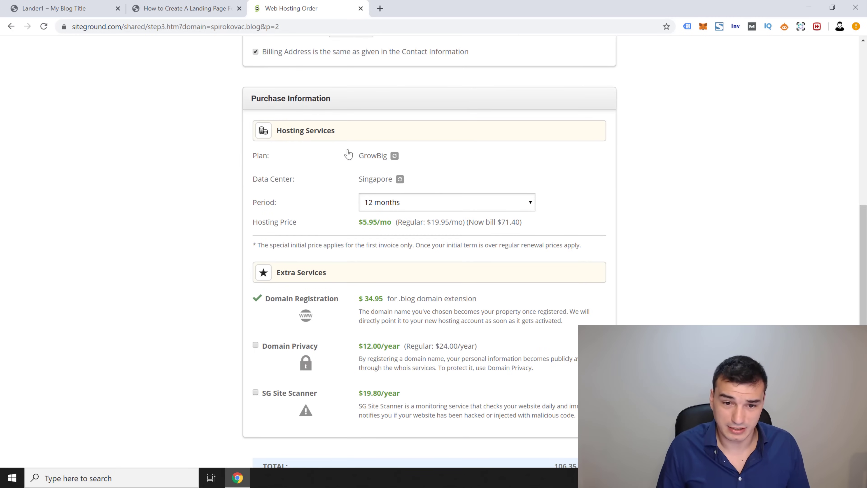
Step: Change the hosting order's data center location to USA
left_click_drag(251, 161, 382, 164)
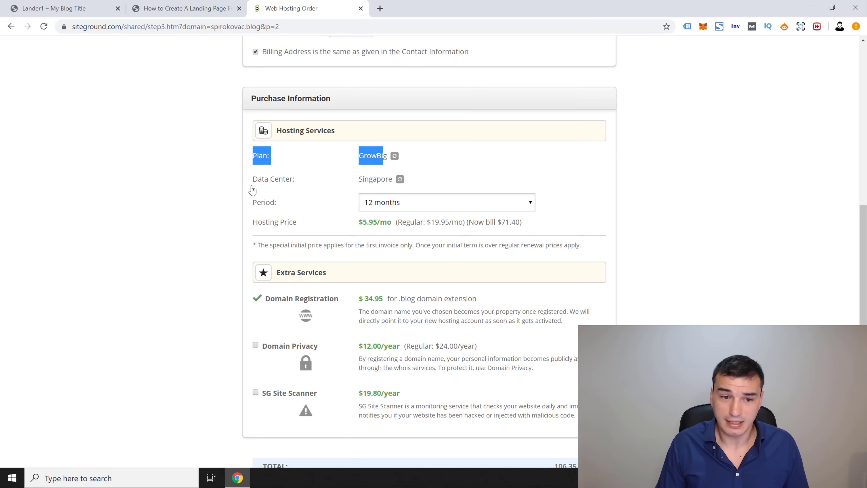
left_click_drag(250, 185, 406, 184)
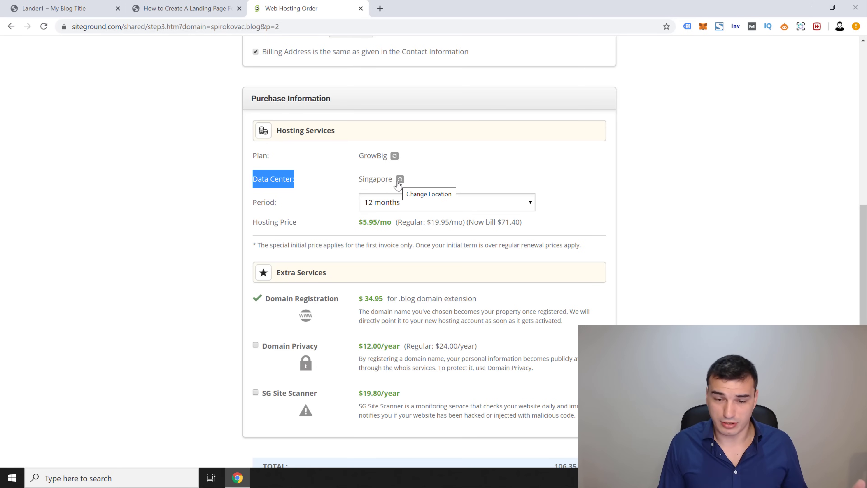
left_click(400, 179)
left_click(404, 180)
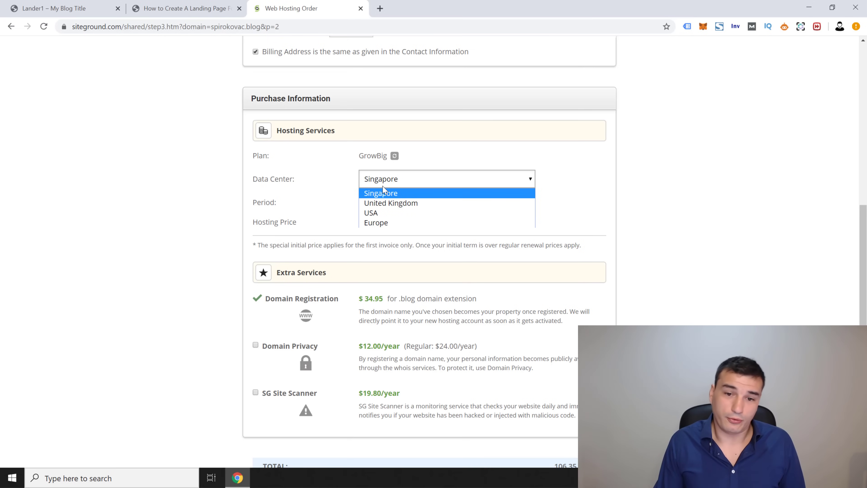
left_click(375, 212)
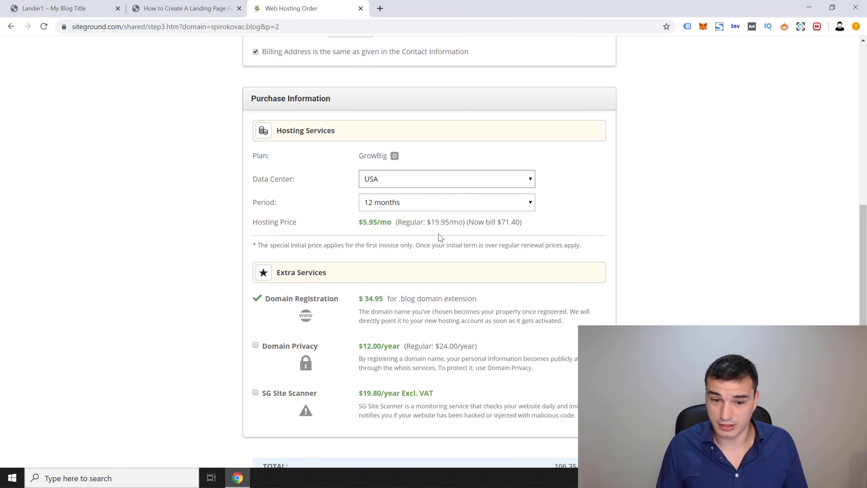
Step: Compare 12- and 36-month prices and settle on a 36-month billing period
left_click_drag(499, 223, 520, 222)
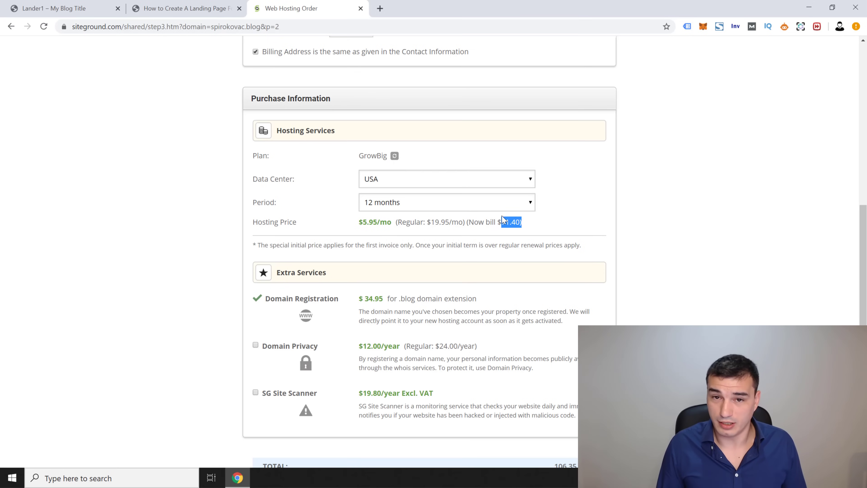
left_click(457, 207)
left_click(417, 246)
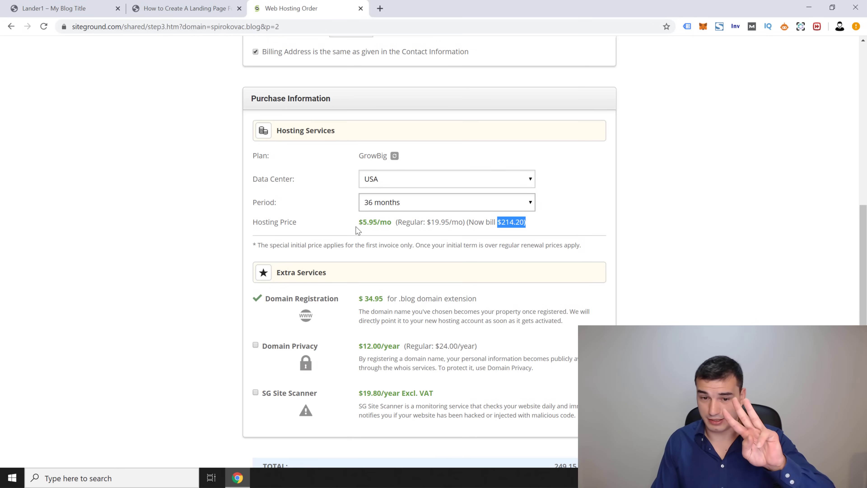
left_click(388, 208)
left_click(399, 233)
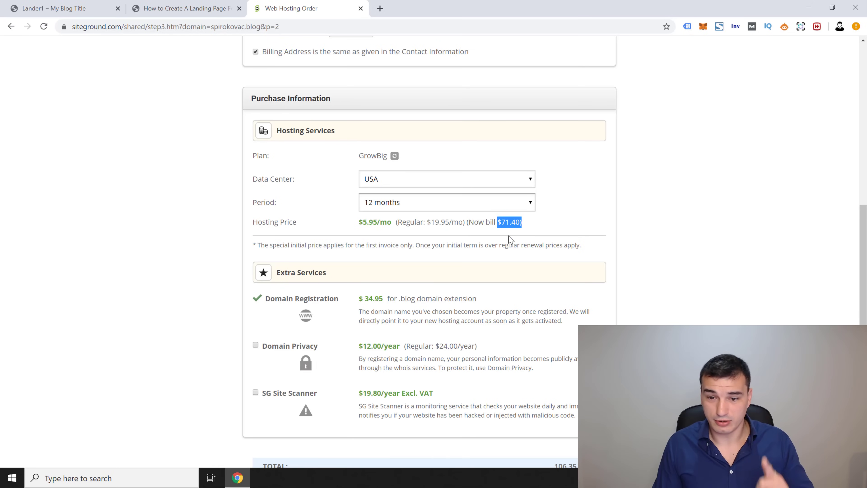
left_click_drag(500, 223, 524, 241)
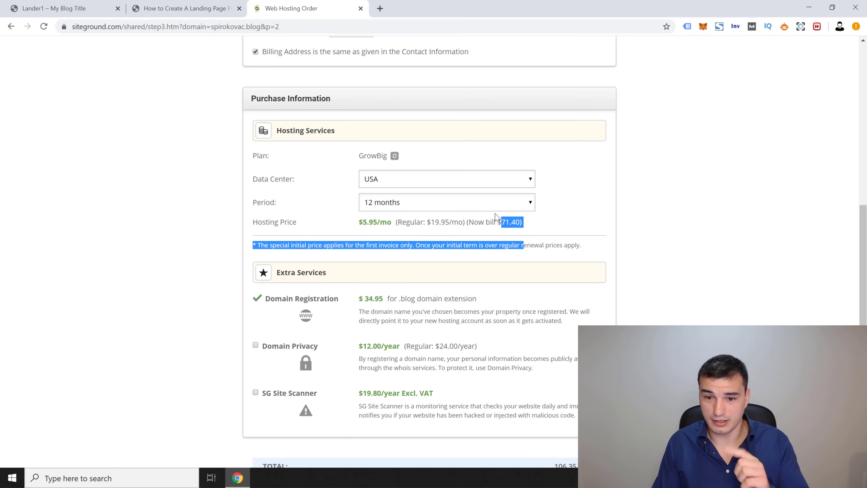
left_click_drag(431, 223, 465, 225)
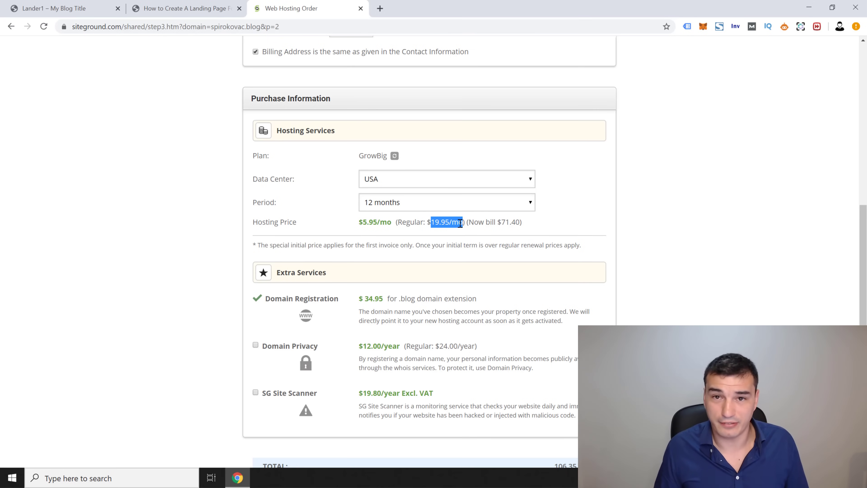
left_click(425, 208)
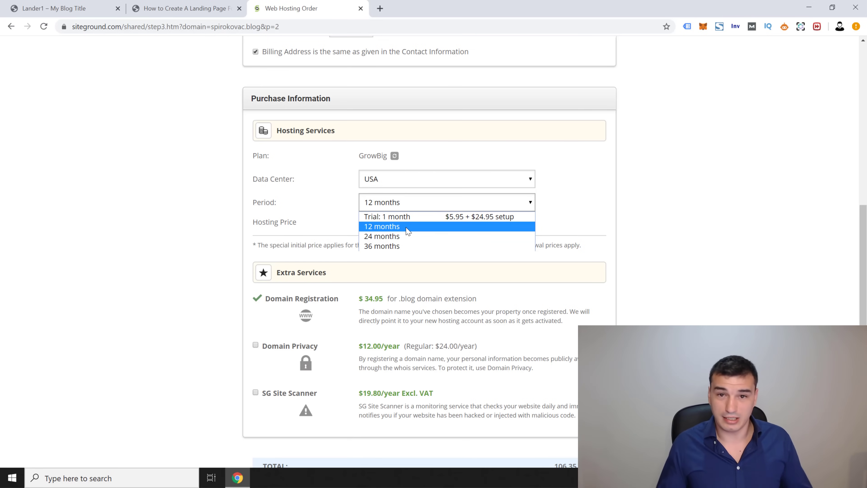
left_click(379, 246)
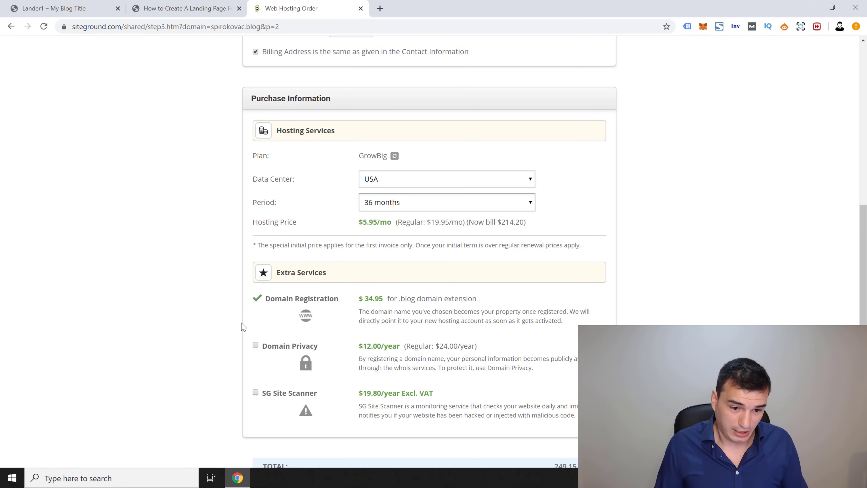
Step: Tick the terms-of-service and SiteGround newsletter checkboxes, then close the order tab
scroll(407, 344, "down", 1)
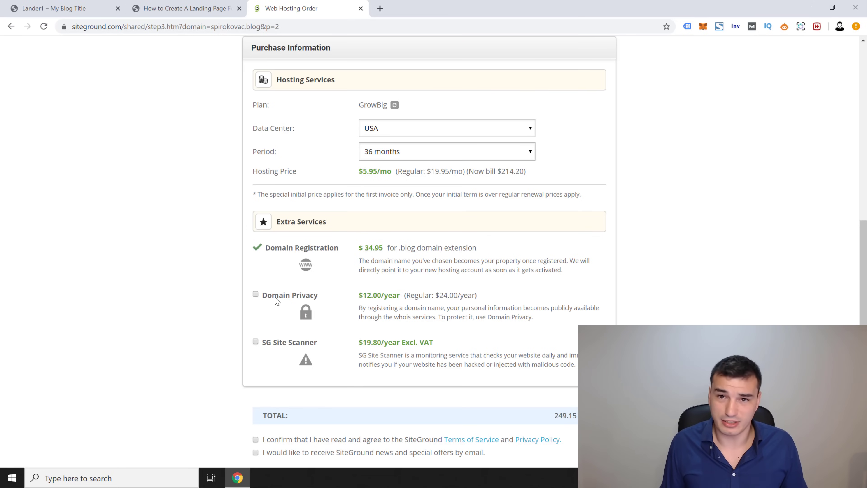
left_click(315, 312)
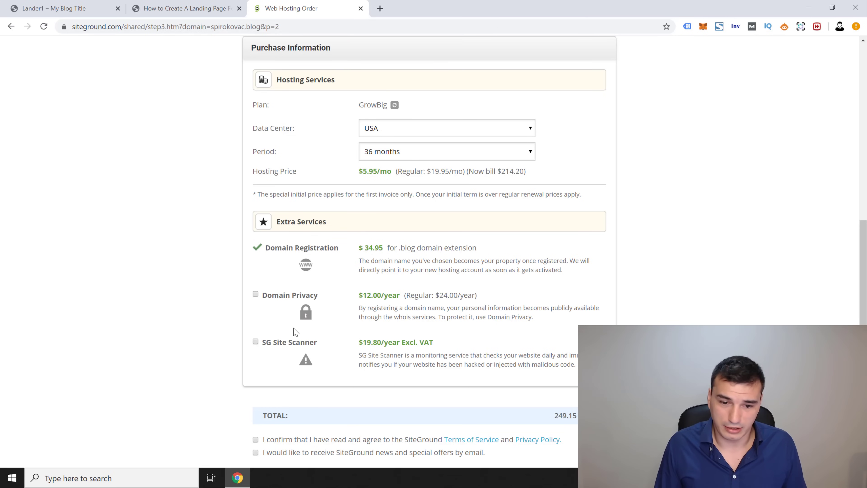
scroll(237, 394, "down", 2)
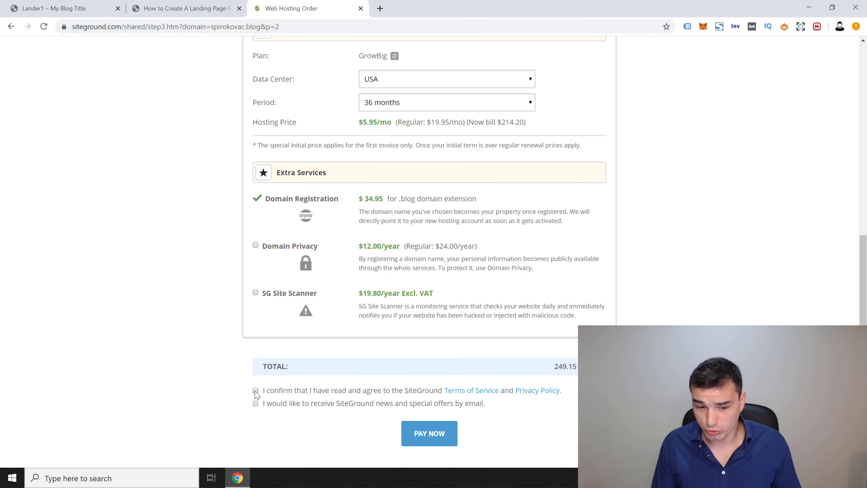
scroll(212, 259, "down", 2)
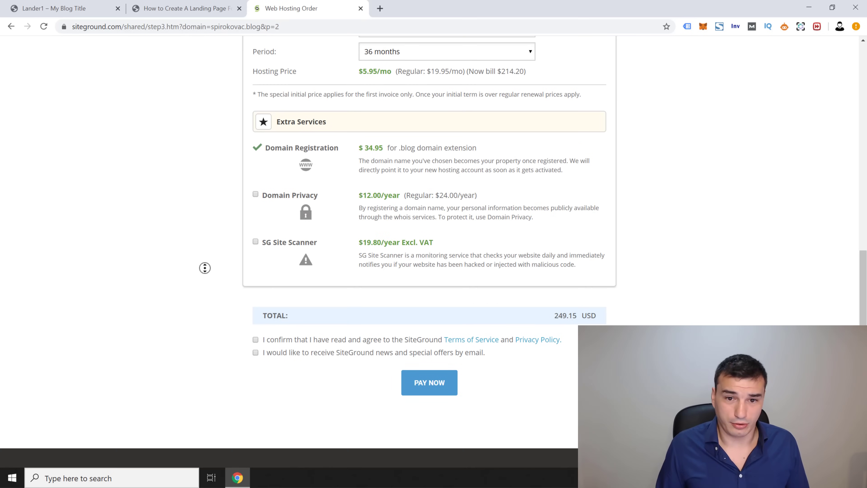
triple_click(239, 345)
left_click(255, 339)
left_click(255, 352)
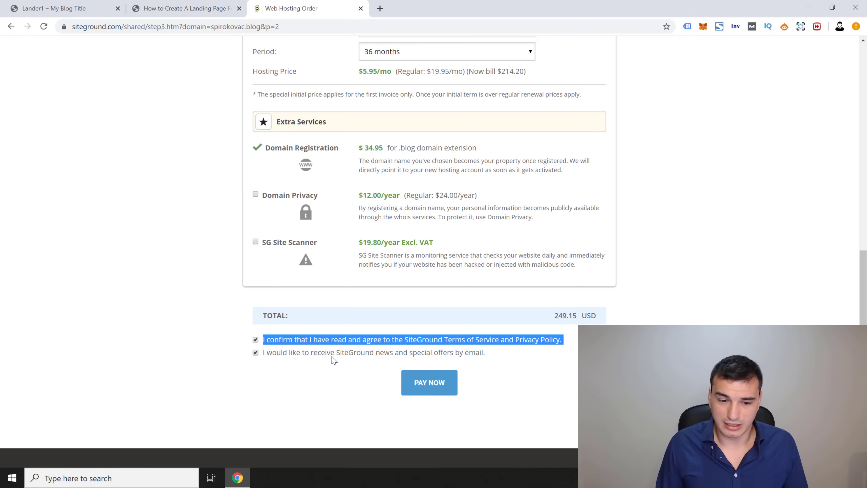
left_click(323, 371)
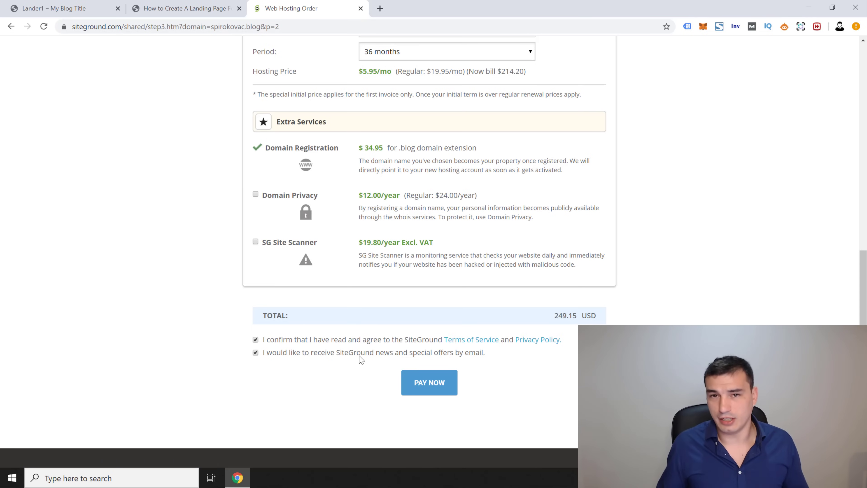
middle_click(292, 3)
Step: Return to the blog post and follow its 'Divi theme.' link to Elegant Themes
left_click(54, 8)
left_click(184, 8)
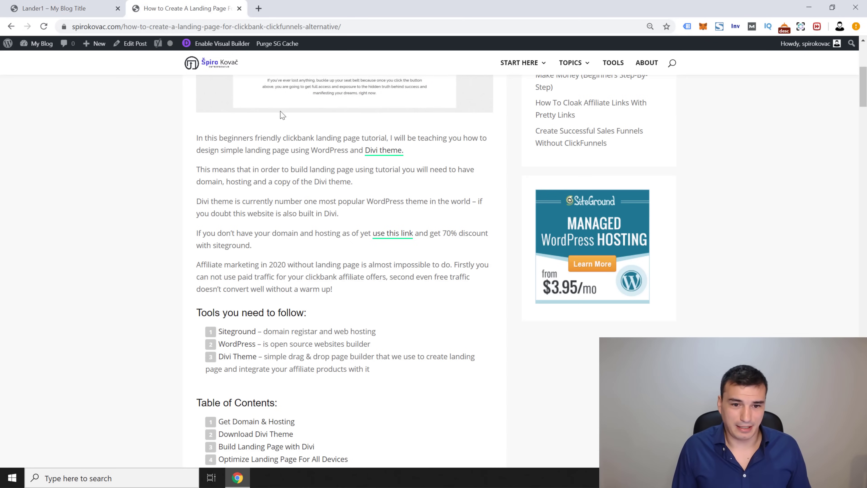
scroll(246, 274, "down", 1)
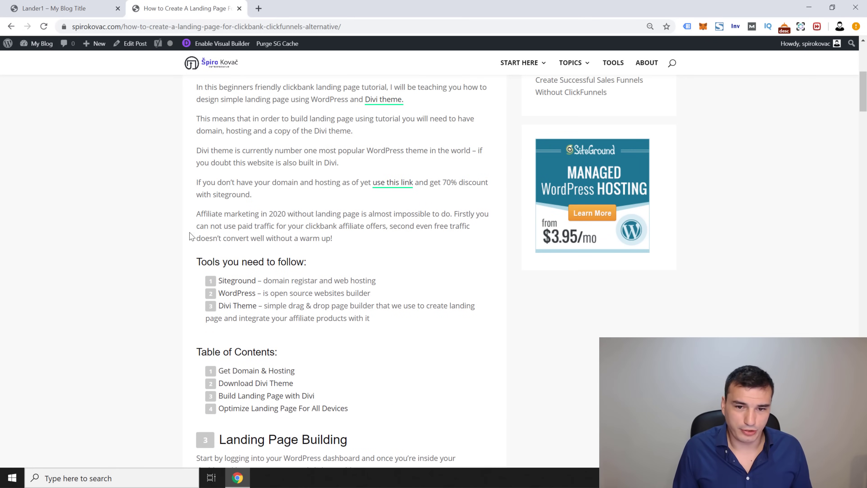
scroll(190, 235, "down", 1)
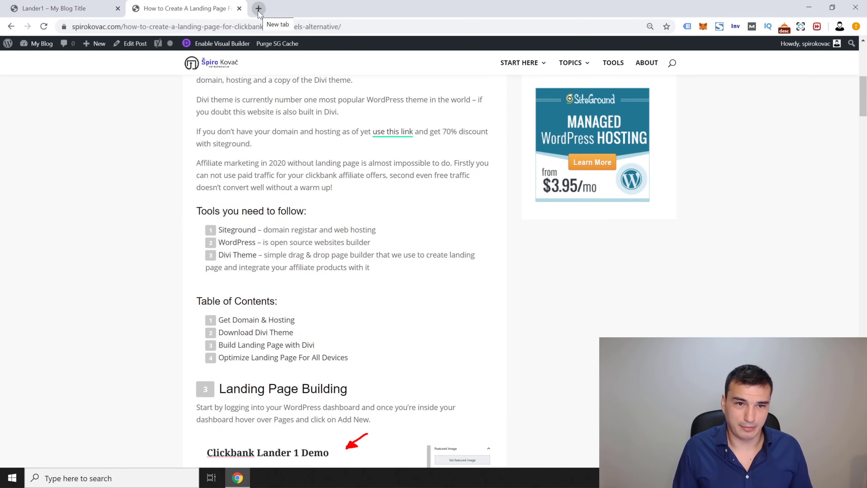
scroll(171, 184, "up", 2)
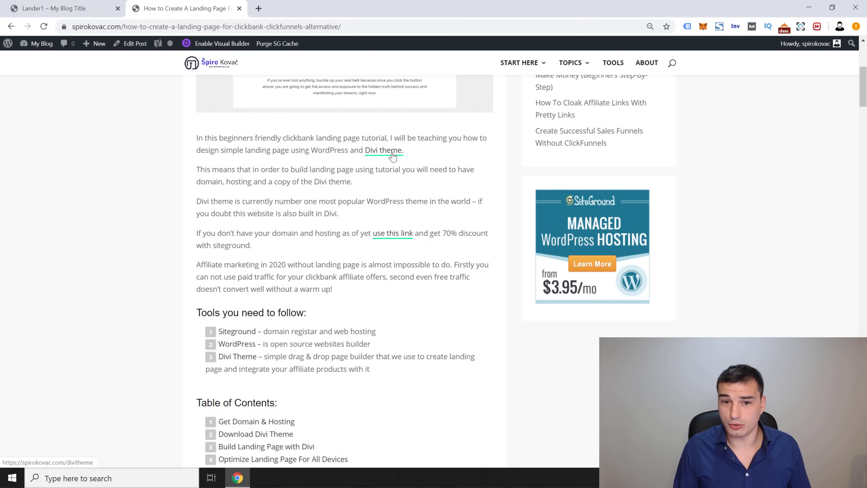
left_click(392, 155)
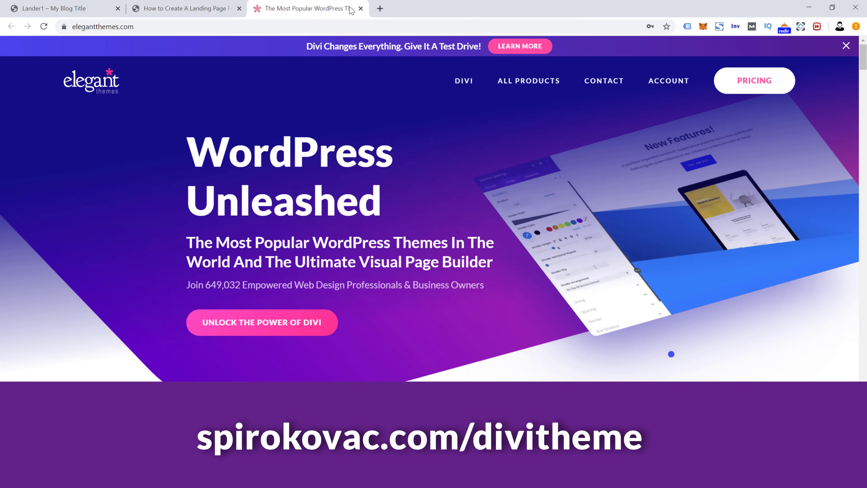
left_click(297, 10)
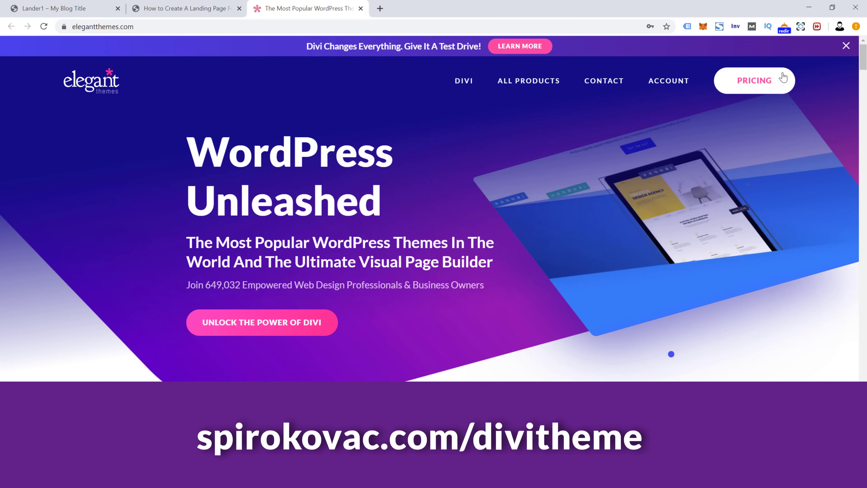
Step: Open the Elegant Themes pricing page showing $89 yearly and $249 lifetime access
left_click(755, 81)
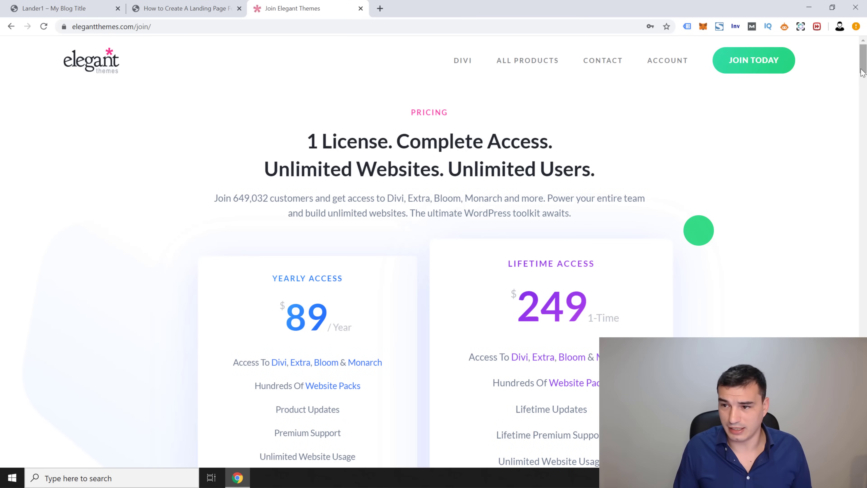
left_click_drag(862, 65, 856, 82)
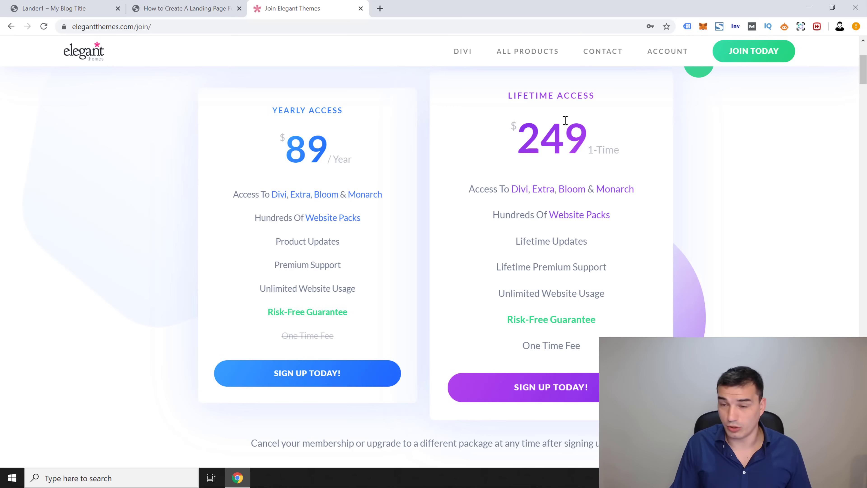
mouse_move(661, 53)
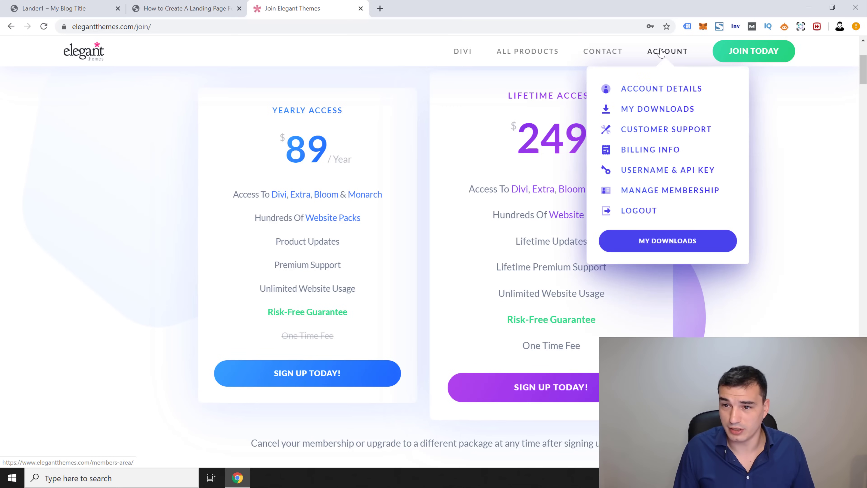
Step: Download Divi.zip and bloom.zip from the members area, then enter the demo site address
left_click(654, 110)
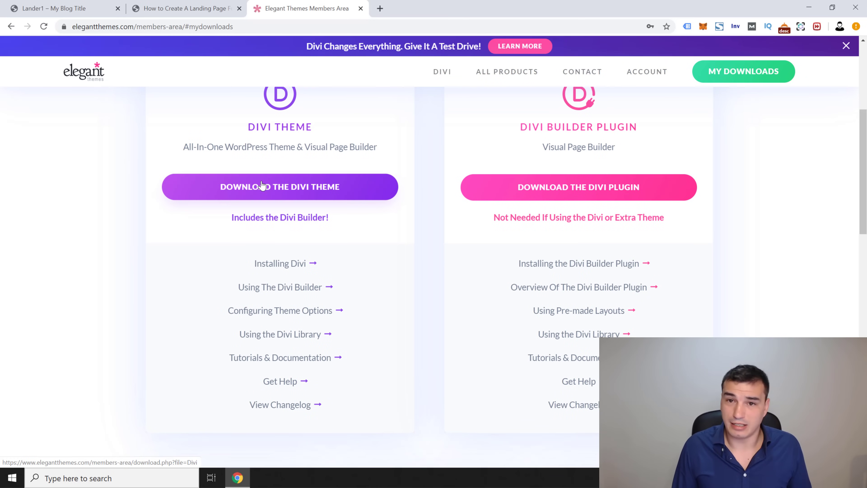
left_click(259, 195)
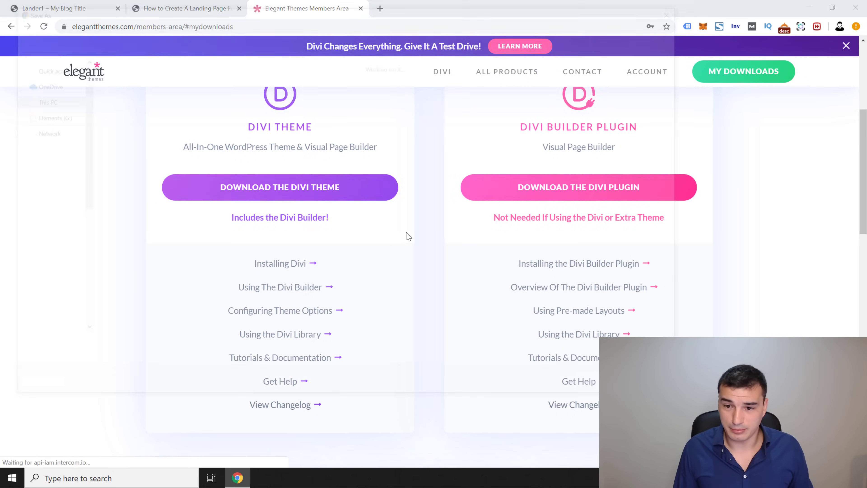
left_click(594, 391)
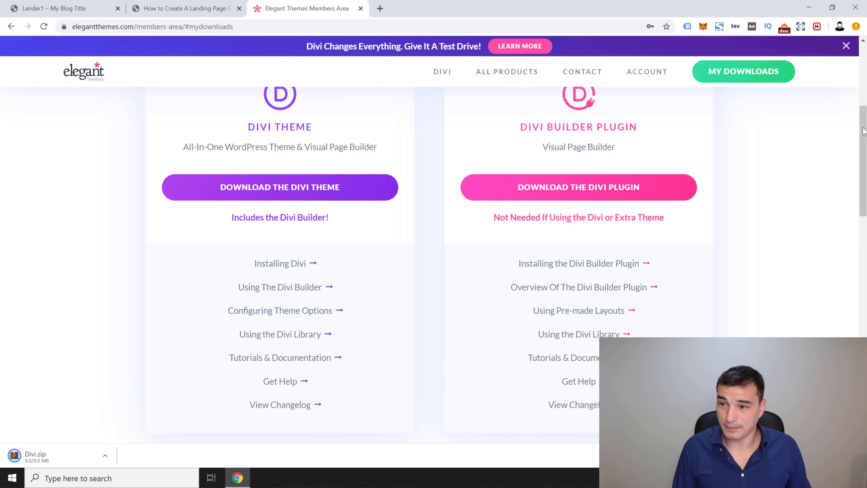
left_click_drag(864, 131, 844, 217)
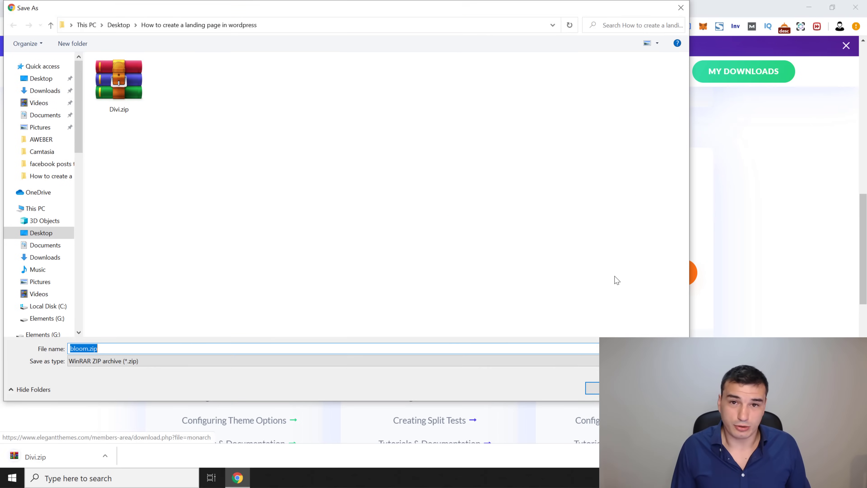
key("Return")
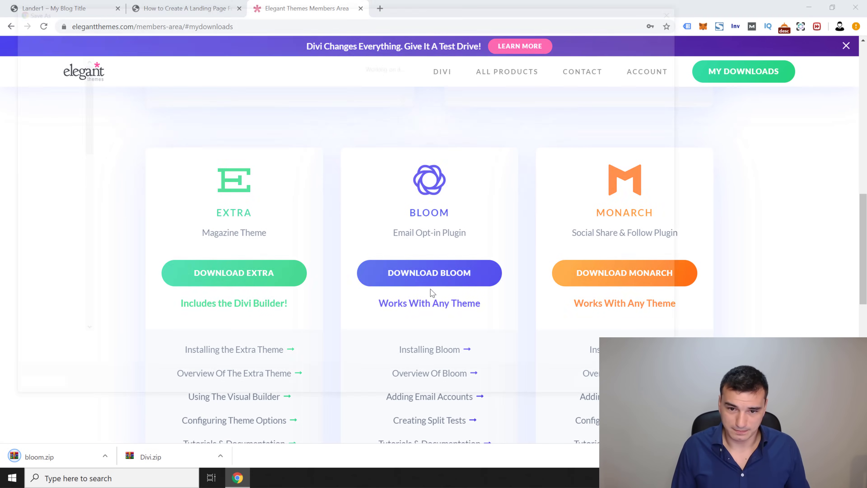
left_click(613, 388)
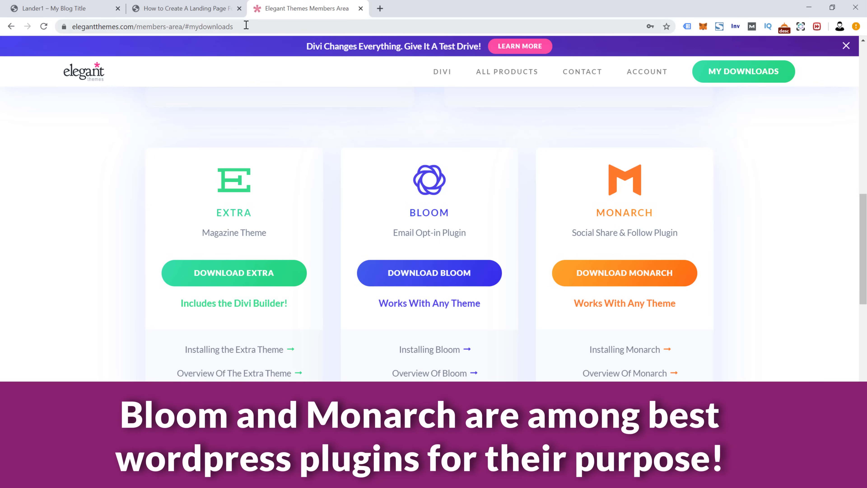
left_click(268, 24)
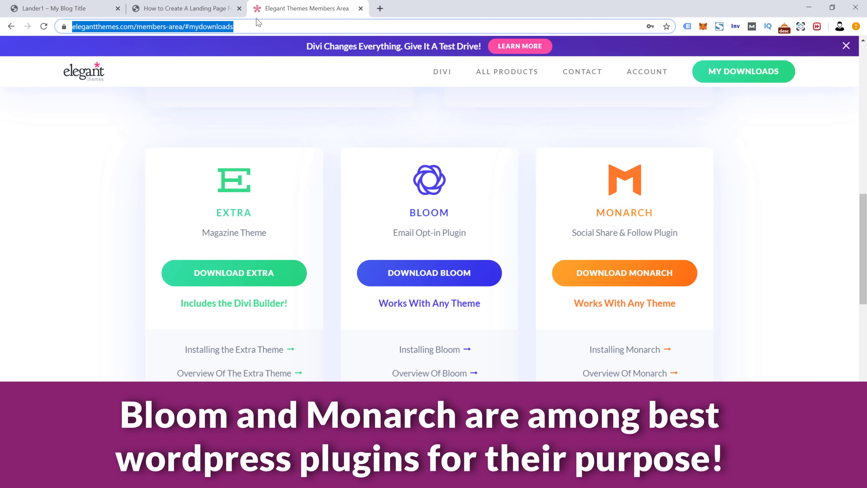
type("demo/wp-admin/admin.php?page=custom-dashboard.php")
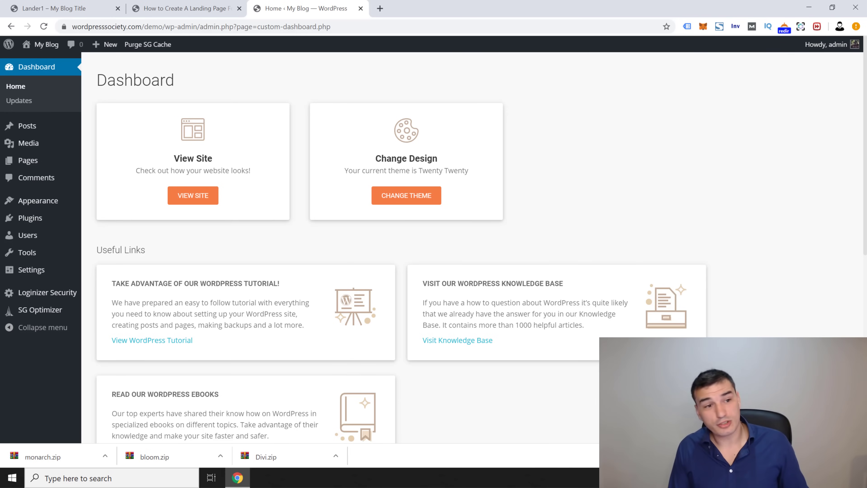
Step: Upload Divi.zip via Appearance > Themes > Add New, install it, and activate Divi
mouse_move(49, 145)
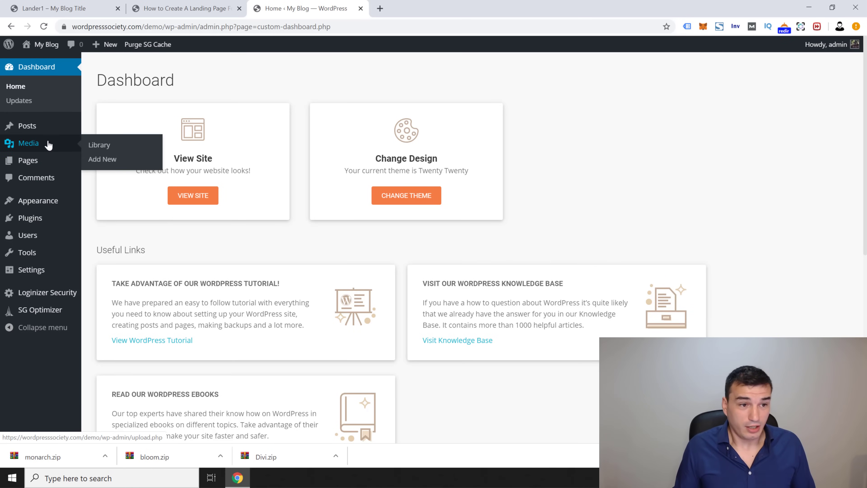
mouse_move(49, 201)
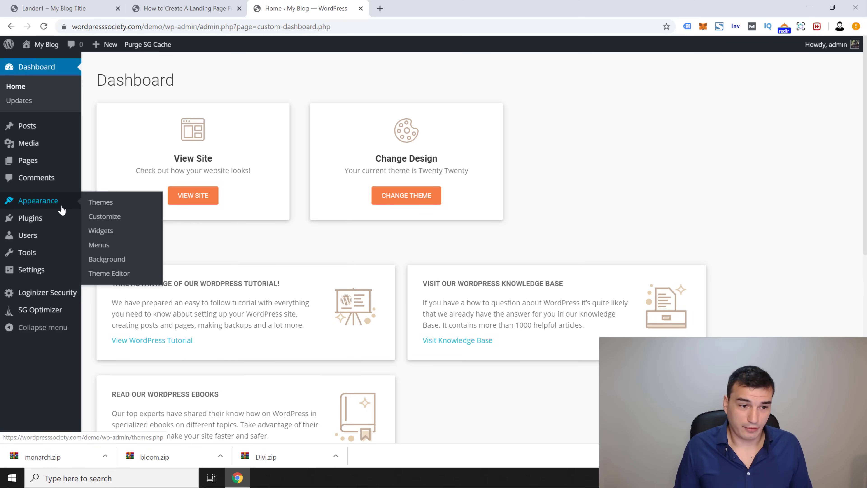
left_click(113, 202)
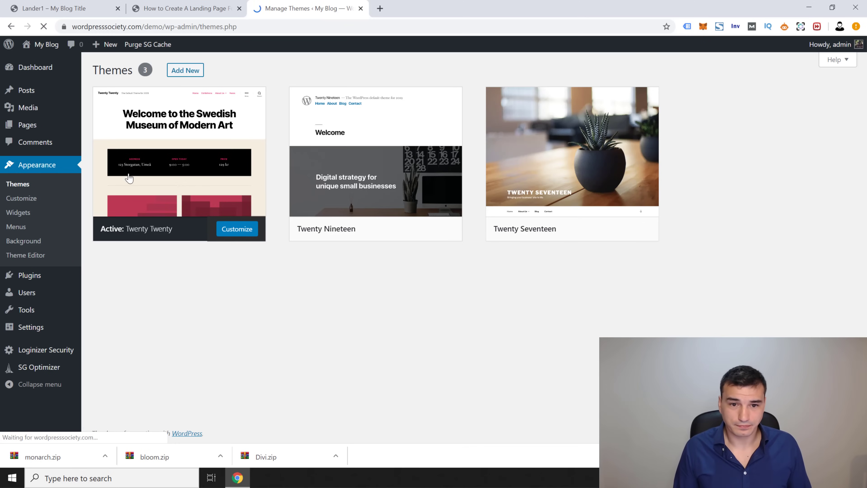
left_click(186, 71)
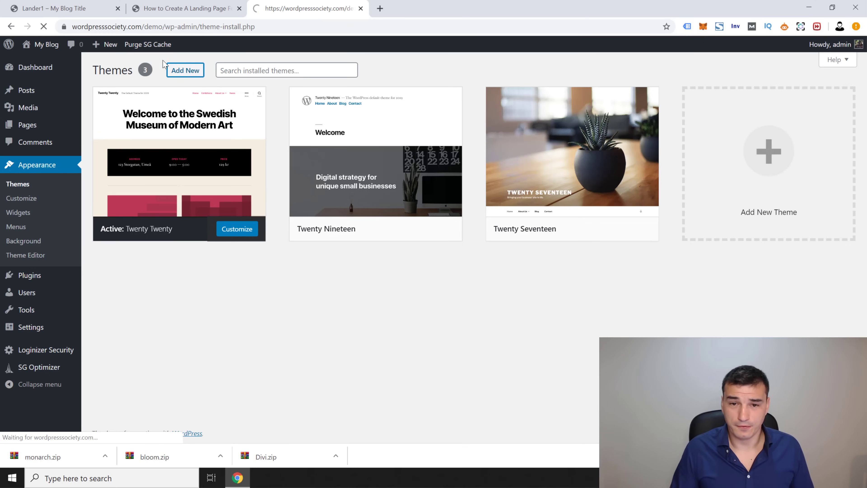
left_click(200, 71)
left_click(398, 160)
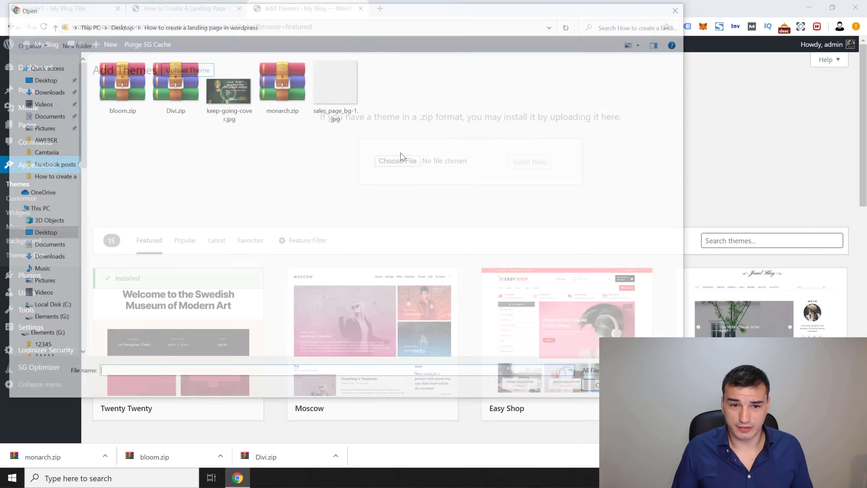
double_click(173, 78)
left_click(529, 162)
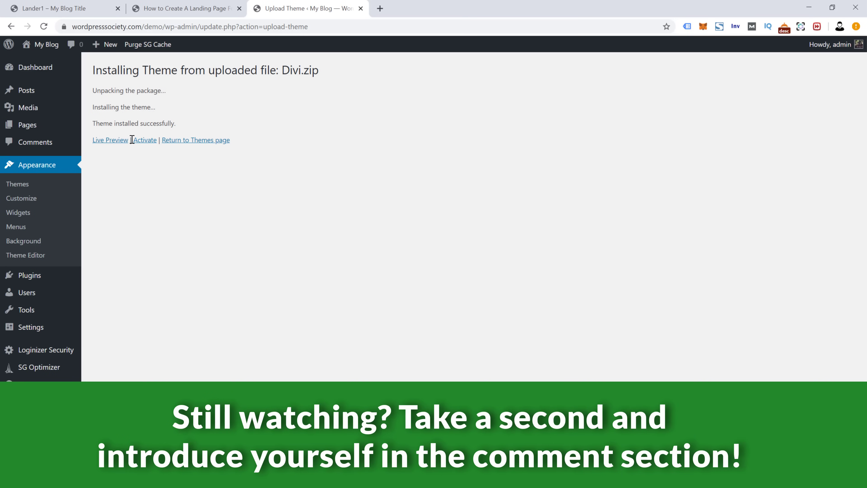
left_click(151, 144)
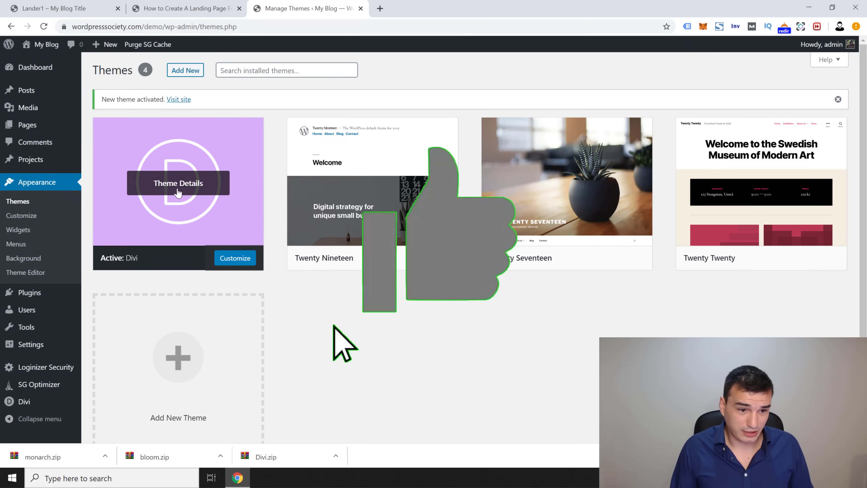
Step: Upload bloom.zip as a new plugin, install it and activate Bloom
mouse_move(82, 297)
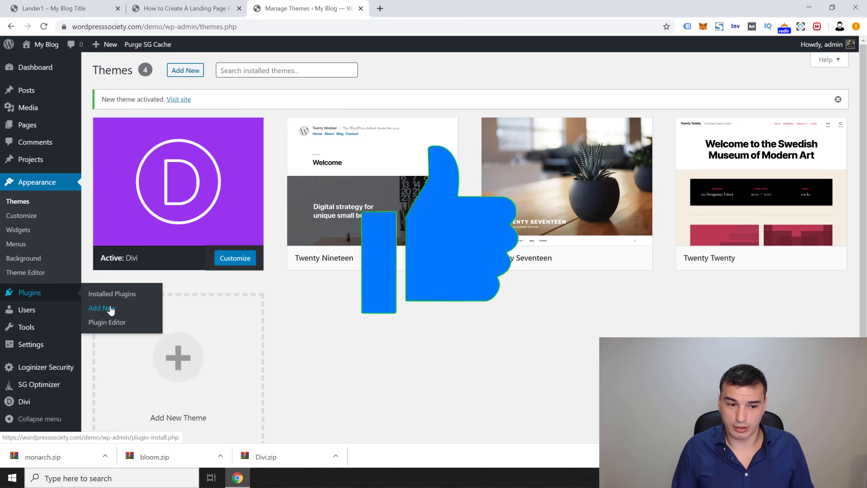
left_click(104, 309)
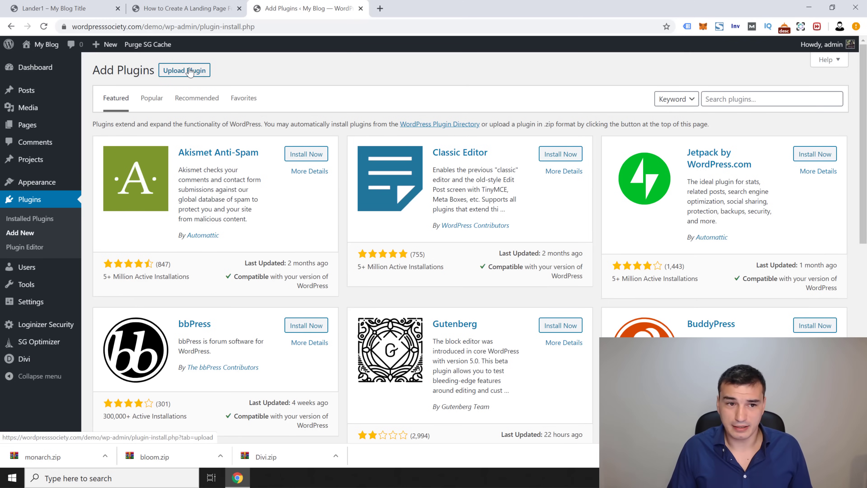
left_click(192, 72)
left_click(398, 160)
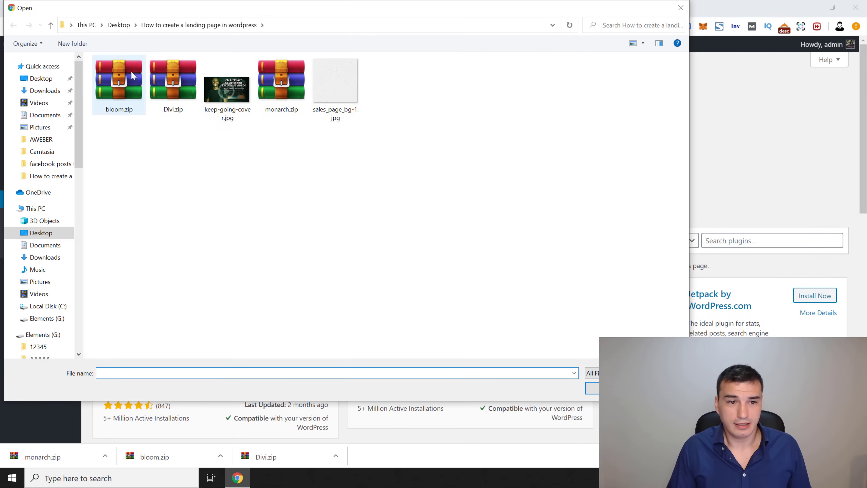
double_click(120, 88)
left_click(536, 167)
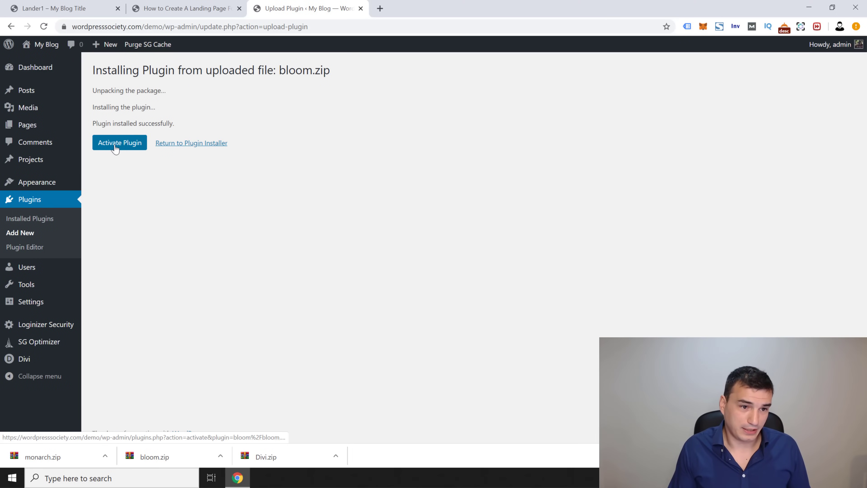
left_click(119, 148)
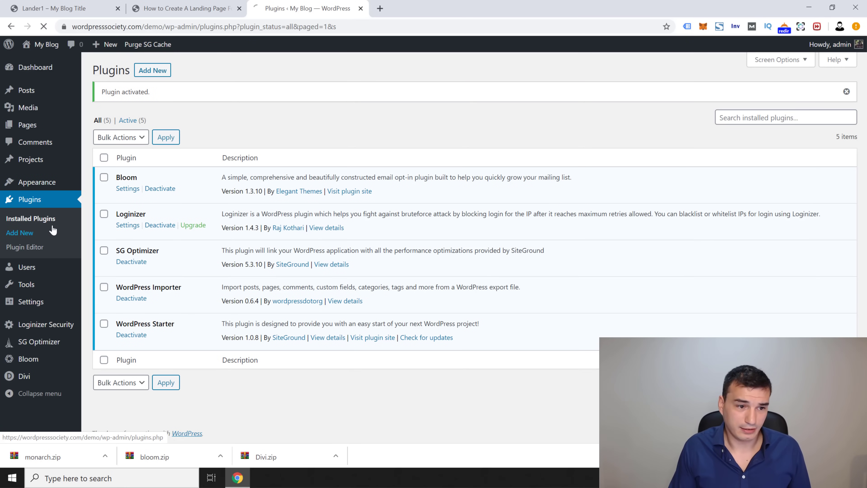
Step: Upload monarch.zip as a new plugin, install it and activate Monarch
left_click(53, 229)
left_click(184, 70)
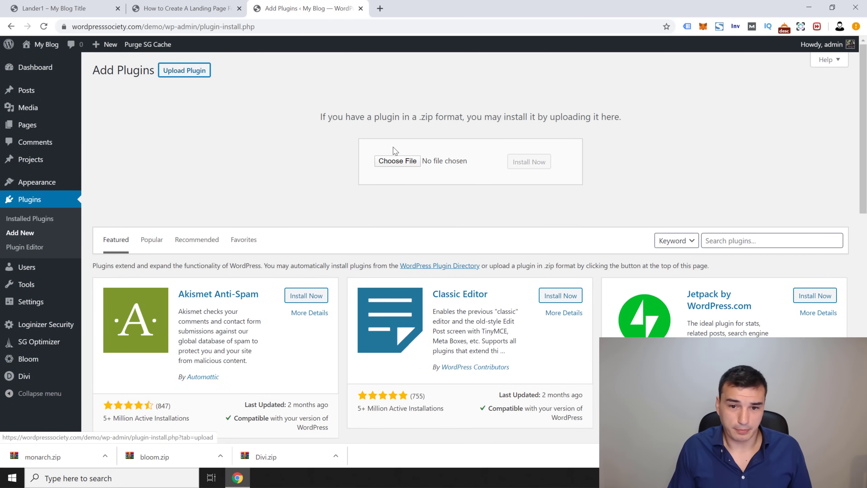
left_click(396, 161)
double_click(287, 87)
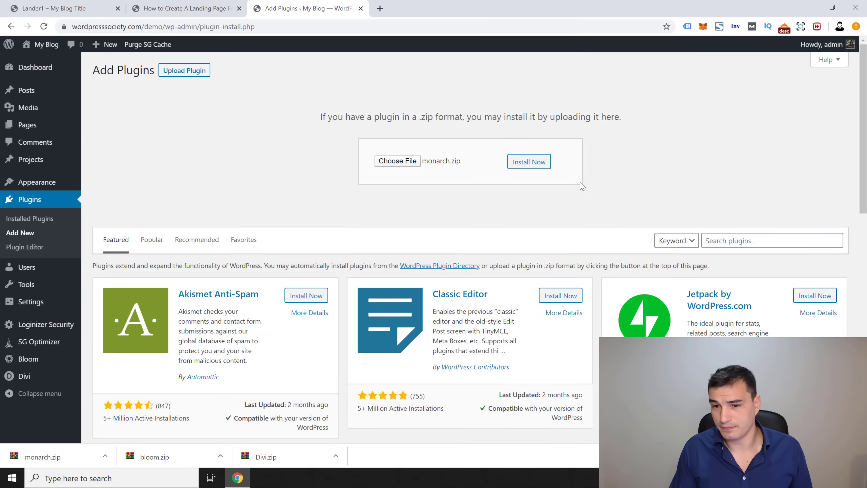
left_click(519, 161)
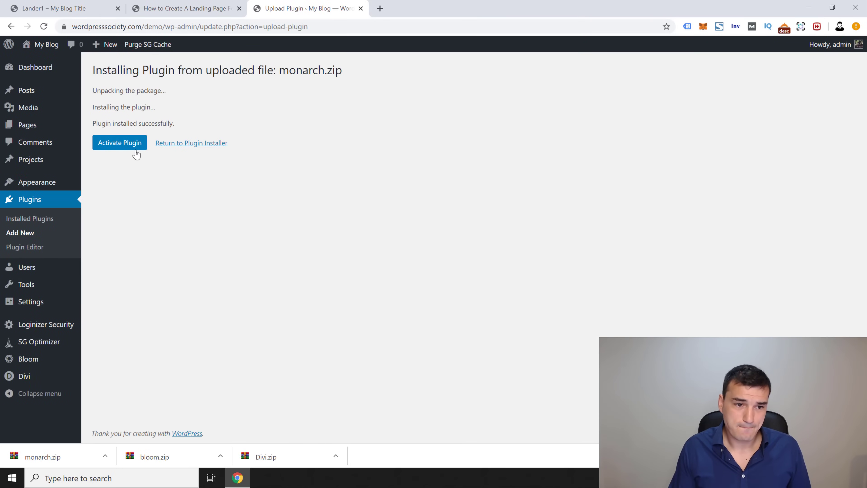
left_click(136, 146)
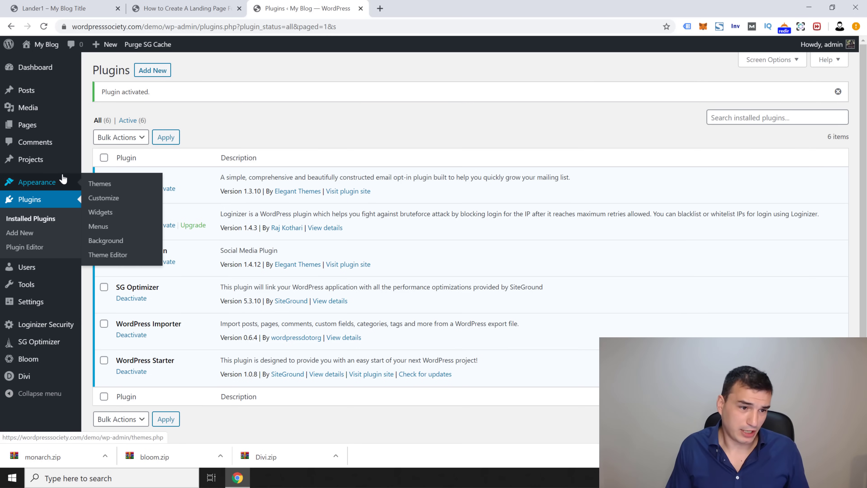
Step: Save permalinks with the Post name (/%postname%/) structure, then return to the Clickbank landing page article
mouse_move(49, 167)
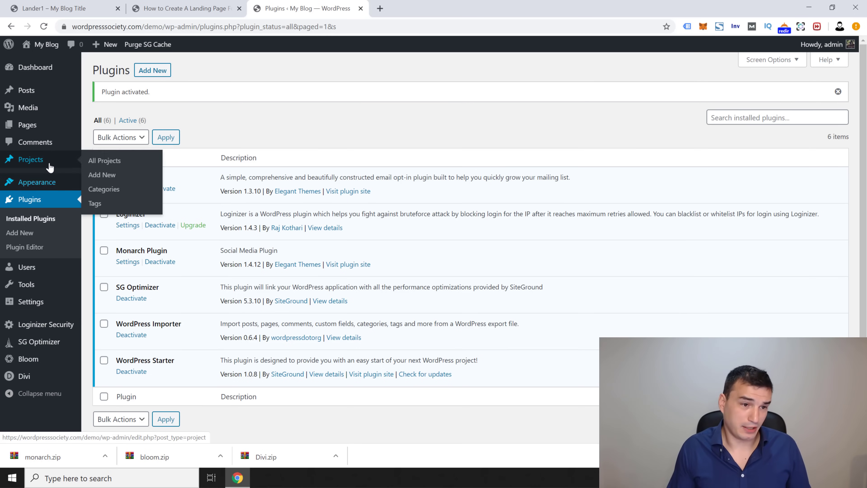
mouse_move(62, 305)
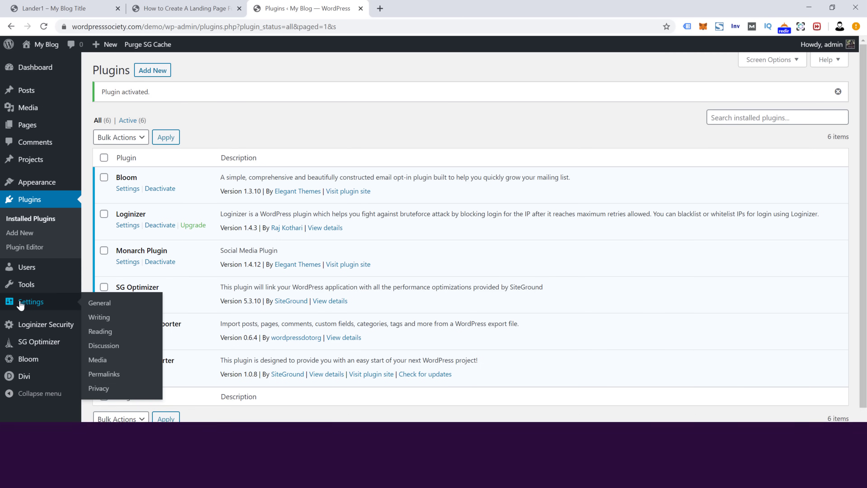
left_click(110, 373)
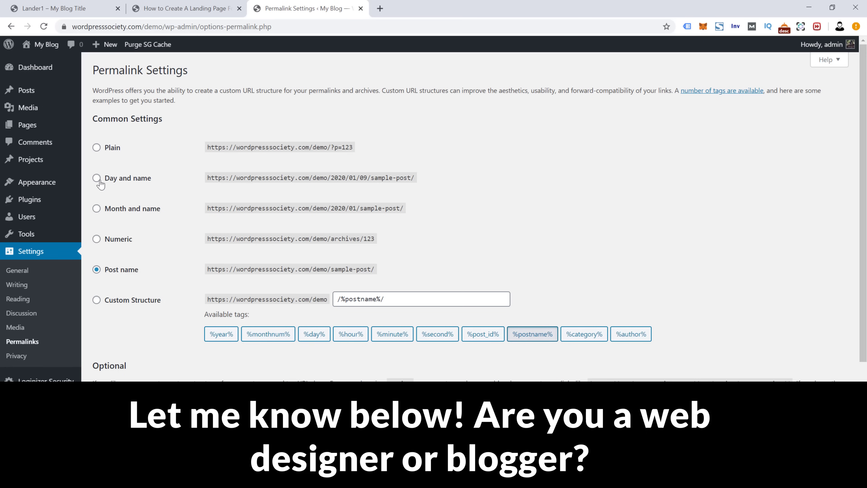
left_click(97, 178)
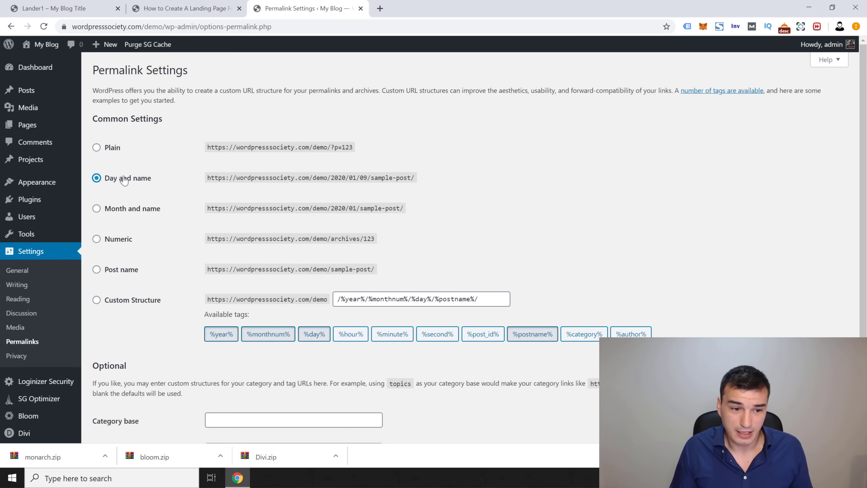
left_click(97, 269)
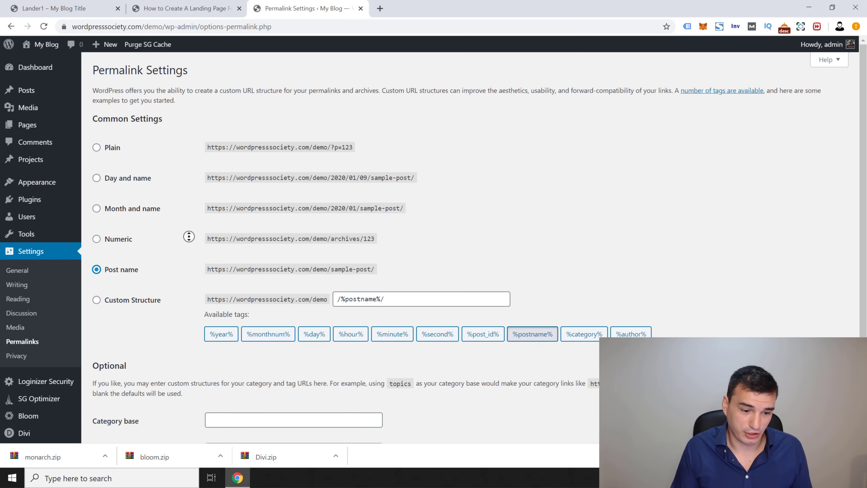
scroll(188, 236, "down", 3)
left_click(137, 392)
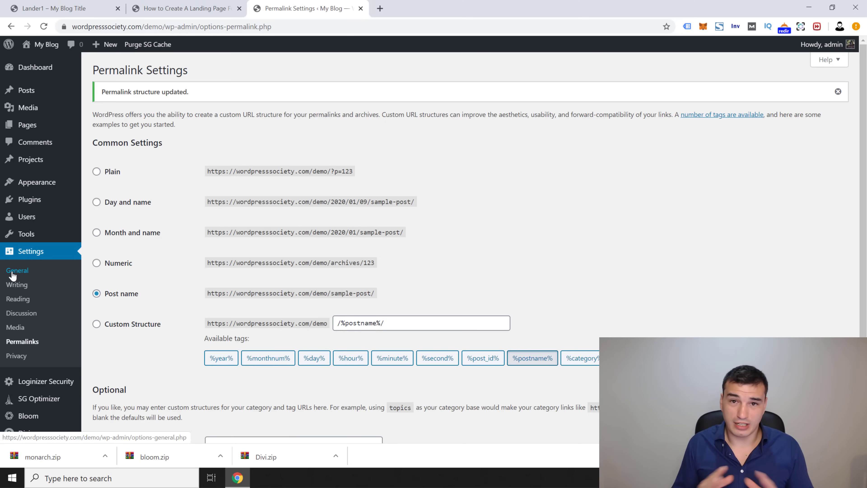
left_click(160, 8)
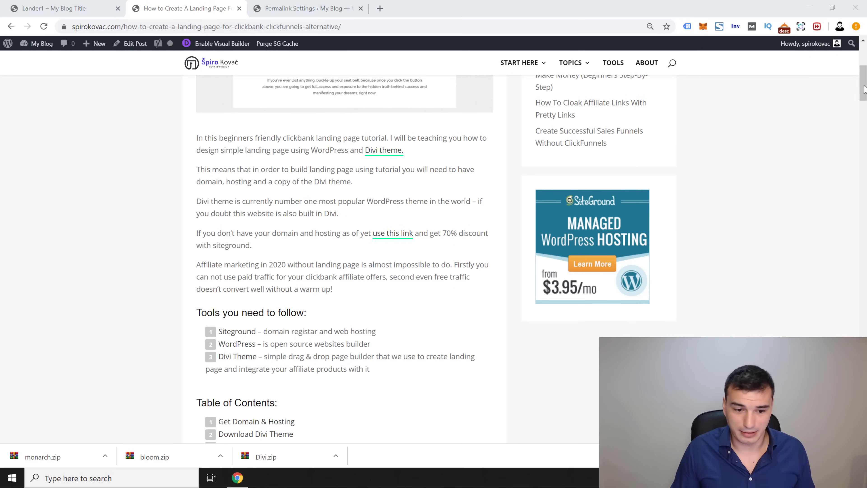
Step: Skim the article's Build Landing Page with Divi steps, then go back to Permalink Settings
scroll(351, 359, "down", 6)
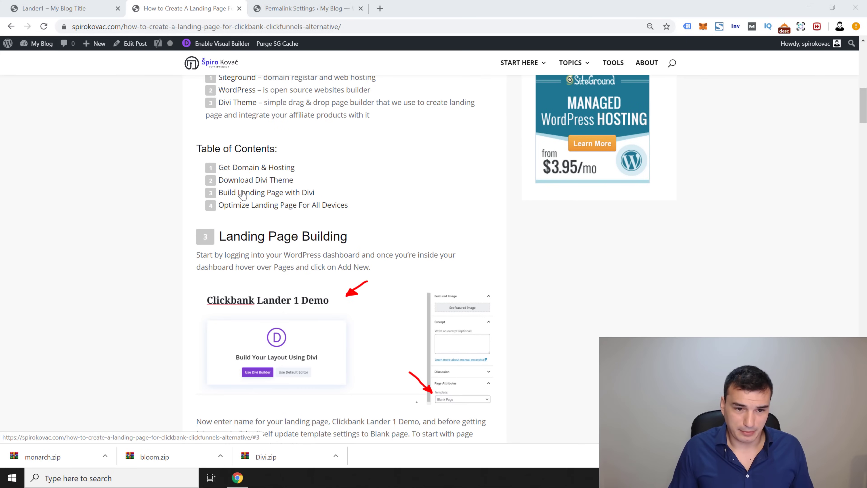
left_click(243, 194)
scroll(353, 230, "down", 2)
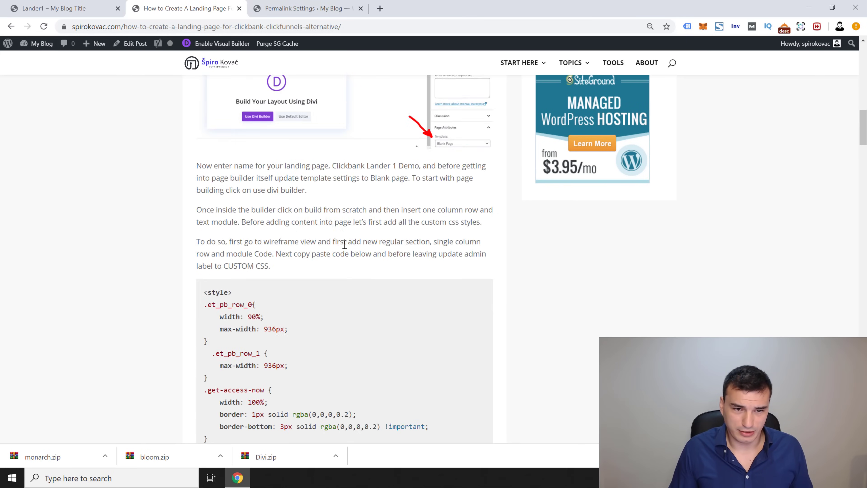
scroll(344, 244, "up", 3)
middle_click(208, 371)
scroll(208, 373, "down", 20)
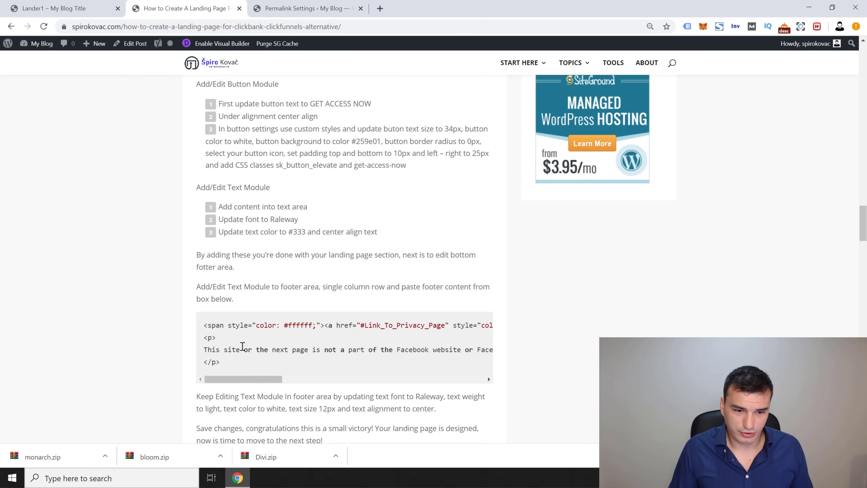
left_click_drag(857, 219, 845, 112)
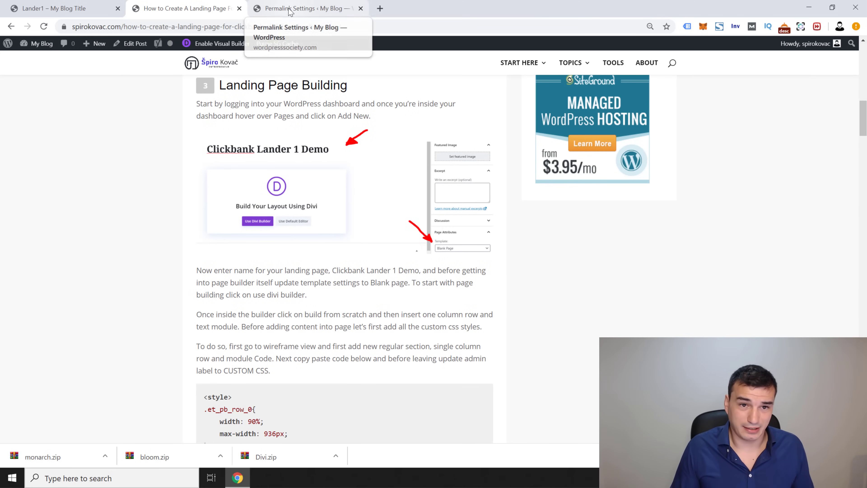
left_click(296, 9)
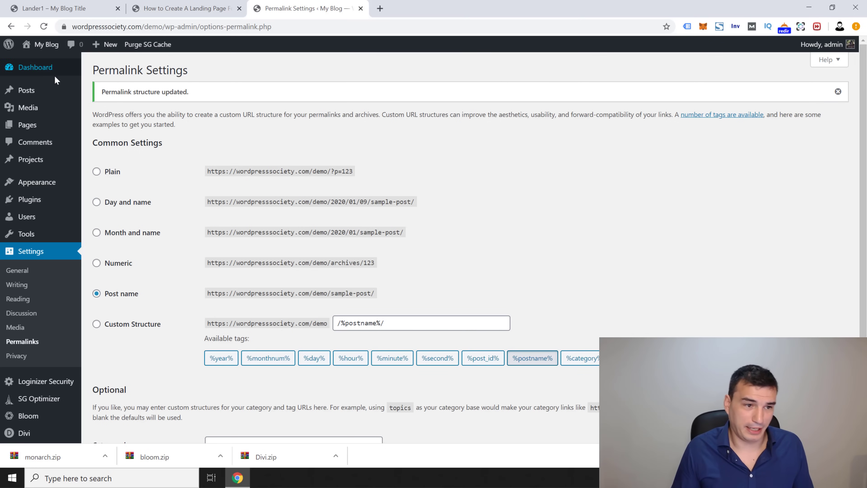
Step: Create a new page titled 'Landing Page #1'
mouse_move(45, 125)
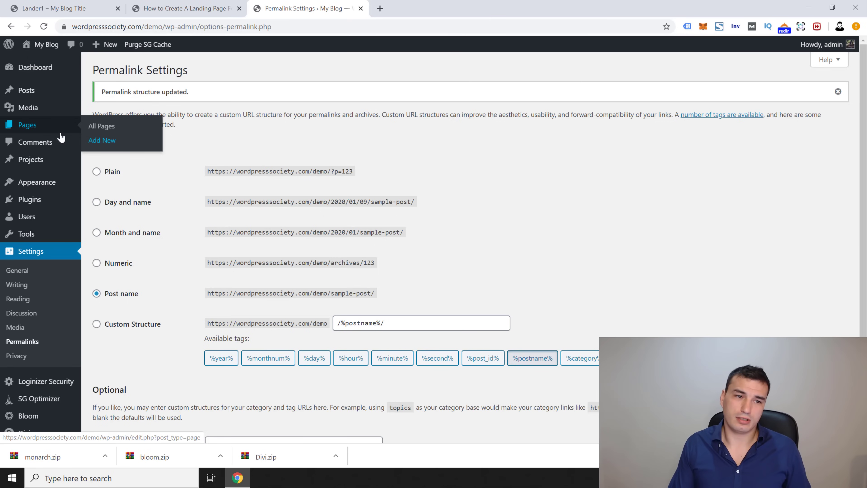
left_click(122, 147)
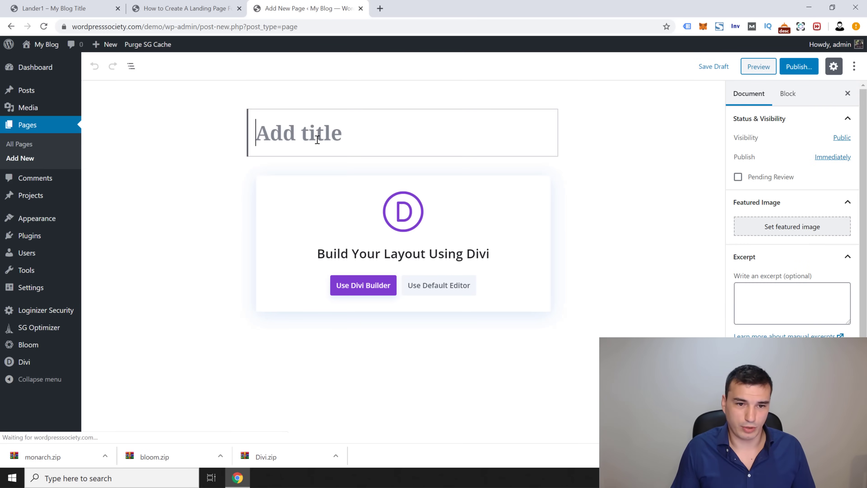
type("Landing P")
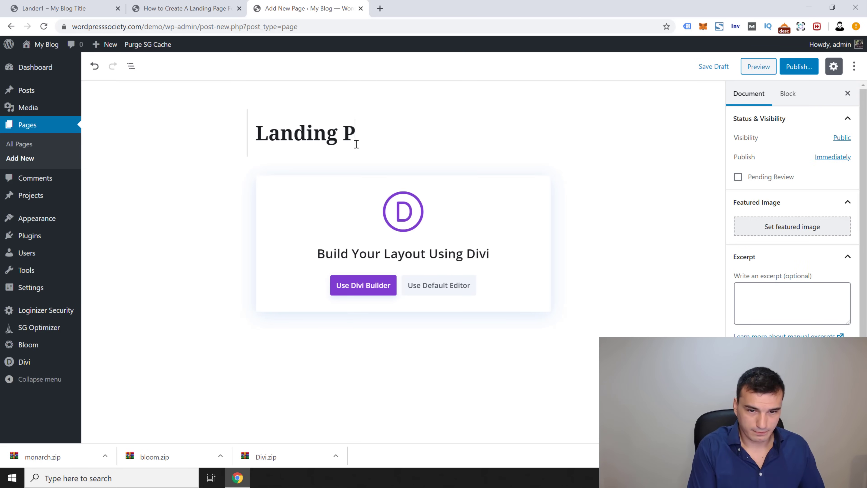
type("age 1")
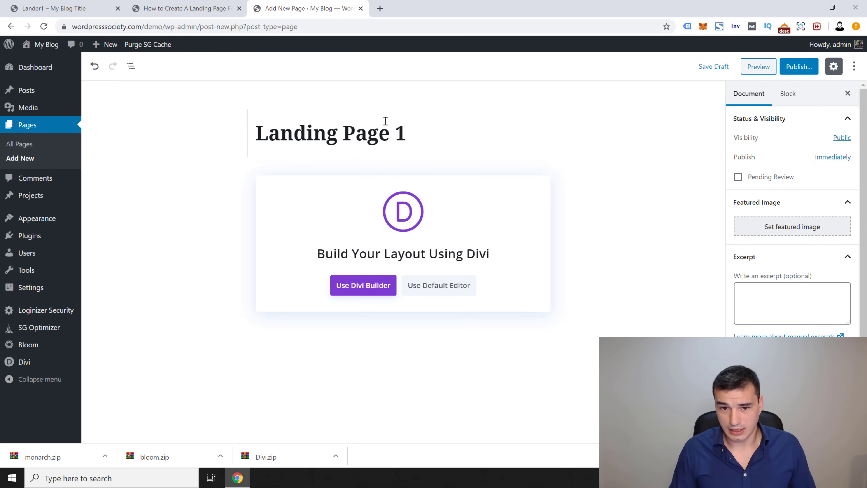
left_click(398, 129)
type("#")
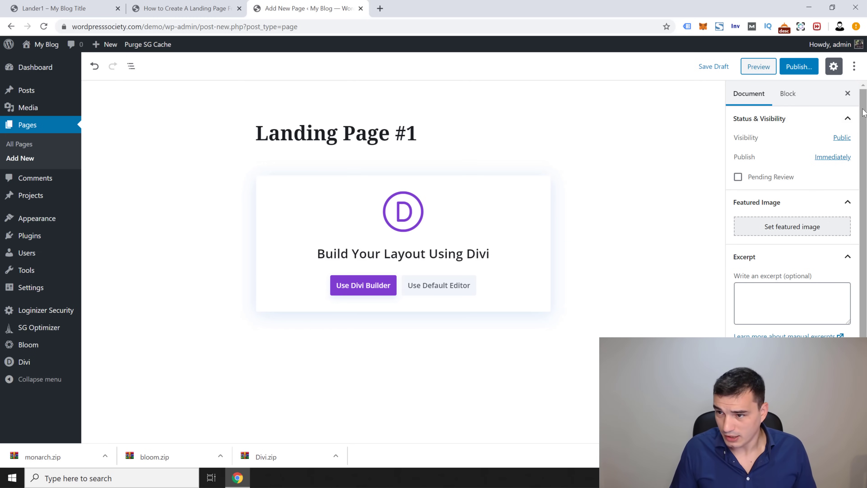
Step: Apply the Blank Page template, save the draft, and launch the Divi Builder
scroll(862, 102, "down", 4)
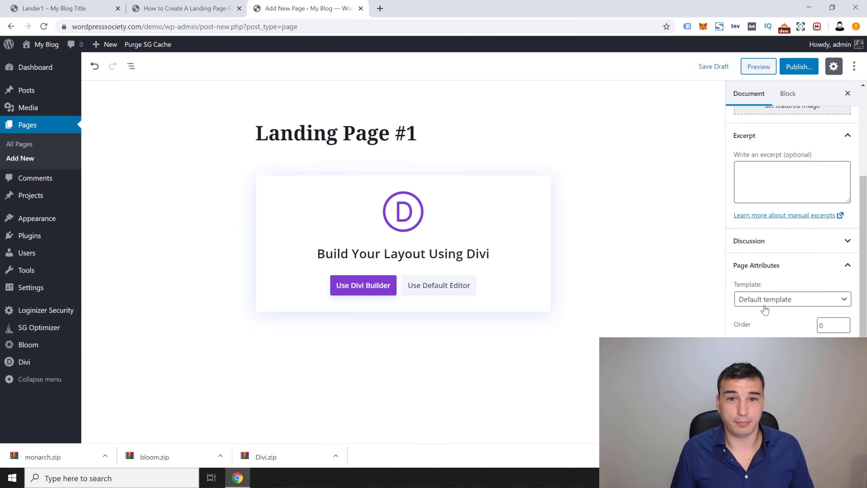
left_click(774, 304)
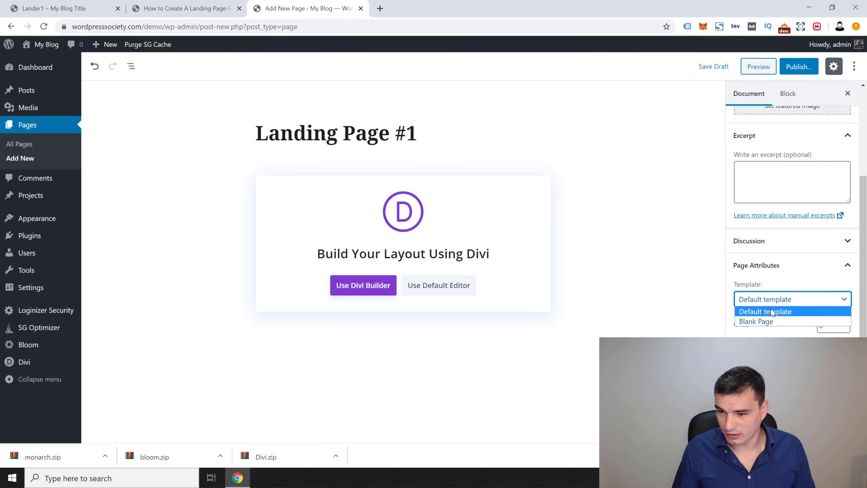
left_click(784, 324)
scroll(768, 171, "up", 2)
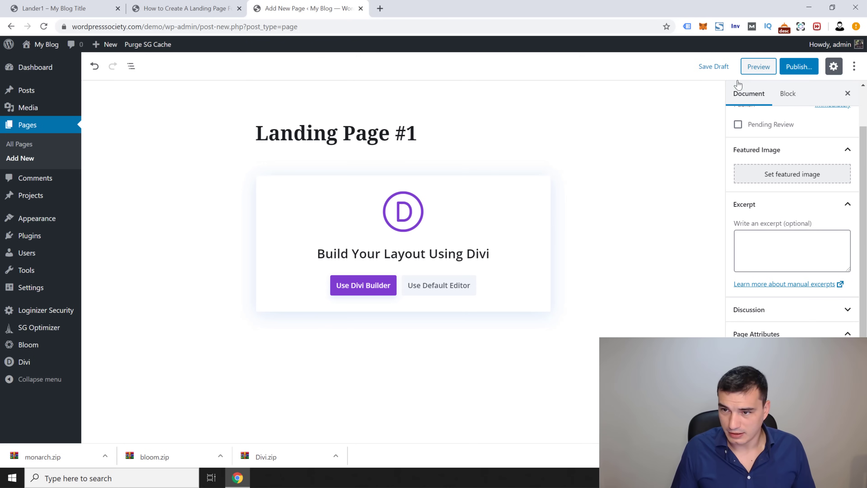
left_click(721, 66)
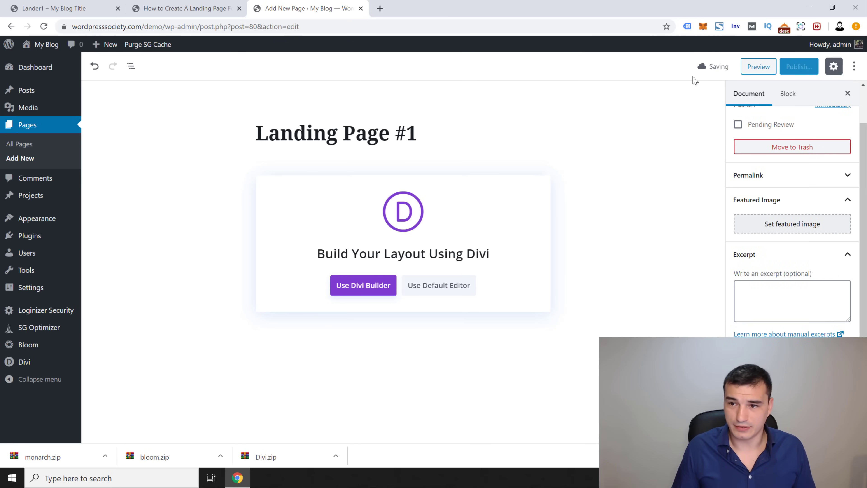
left_click(352, 292)
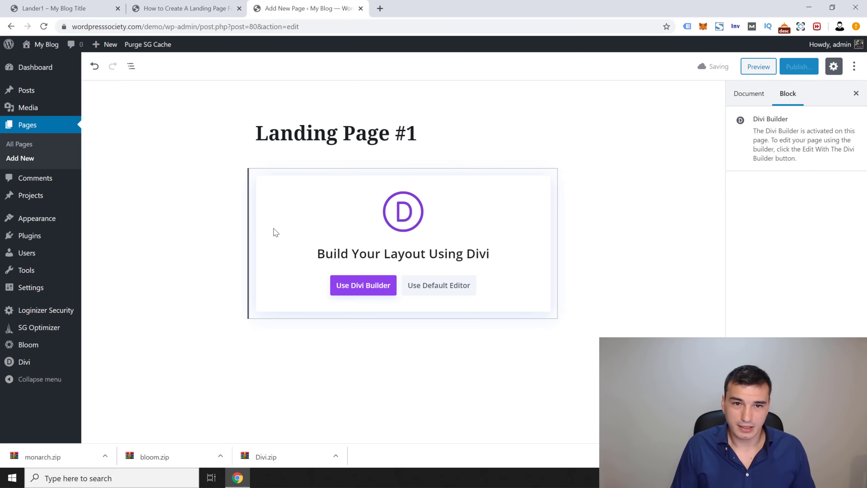
left_click(354, 285)
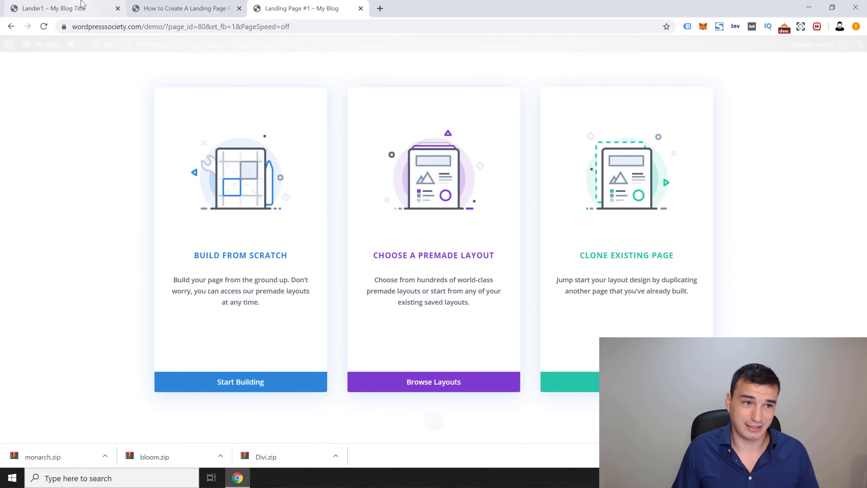
Step: Look over the Lander1 reference page, then come back to the Landing Page #1 builder
left_click(62, 8)
left_click_drag(863, 148, 836, 116)
left_click(300, 8)
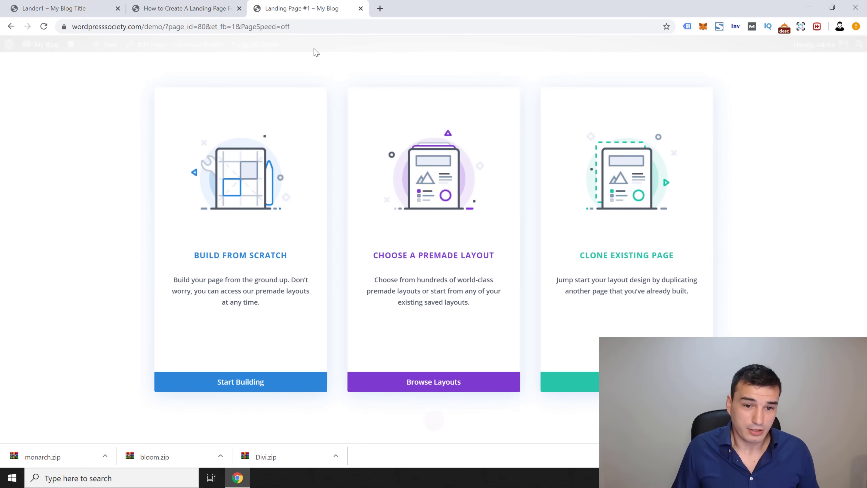
Step: Build from scratch with a one-column row containing a Text module, and save it
left_click(240, 383)
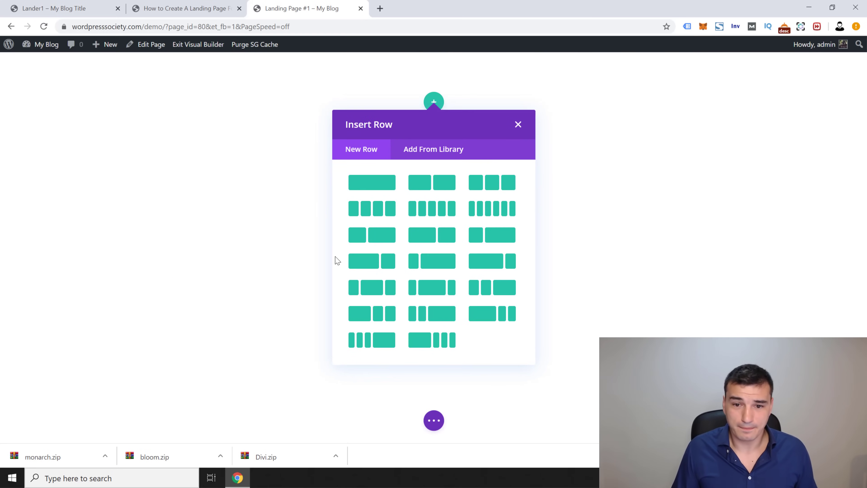
left_click(358, 185)
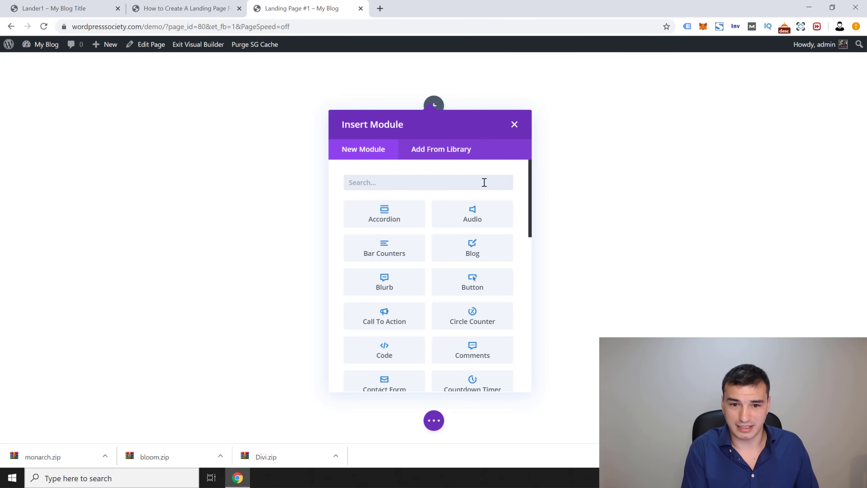
type("te")
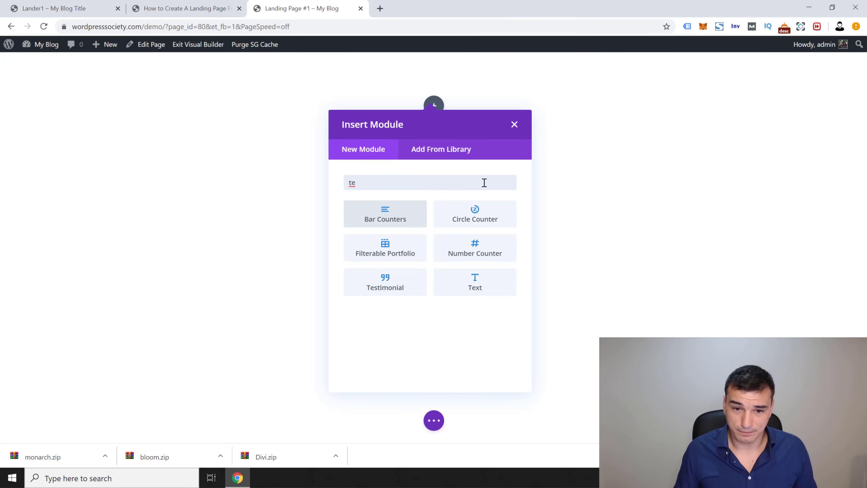
type("x")
left_click(393, 215)
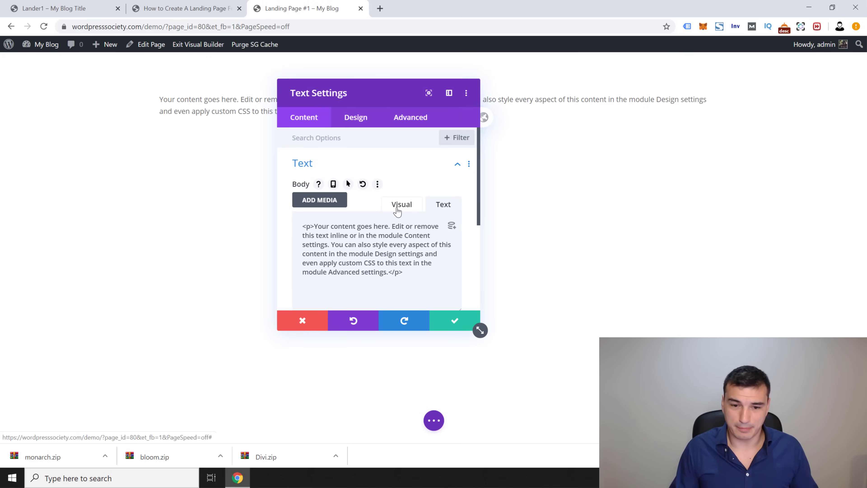
left_click(451, 325)
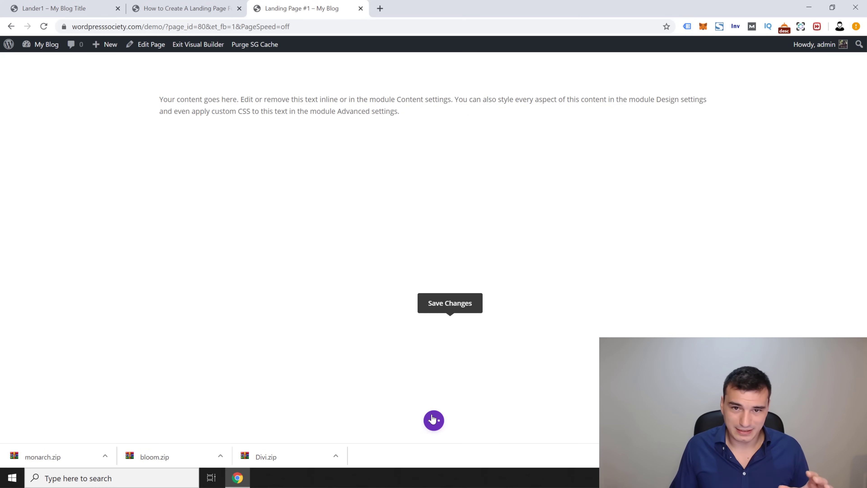
left_click(429, 423)
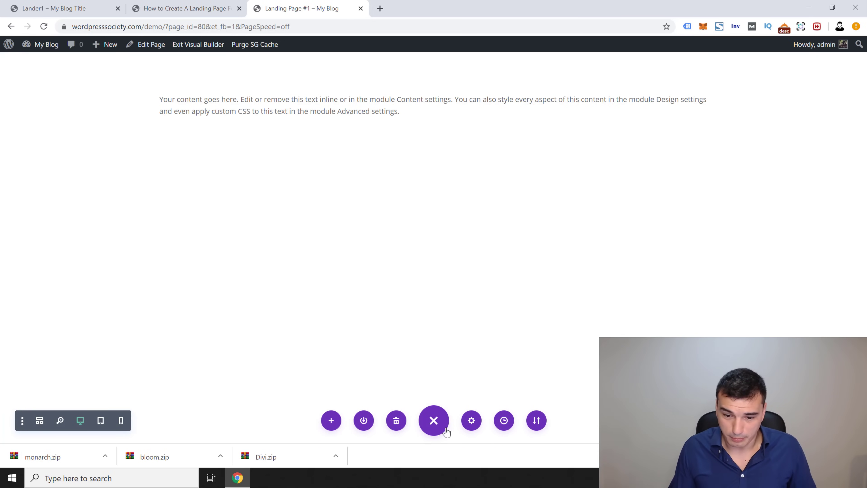
left_click(471, 421)
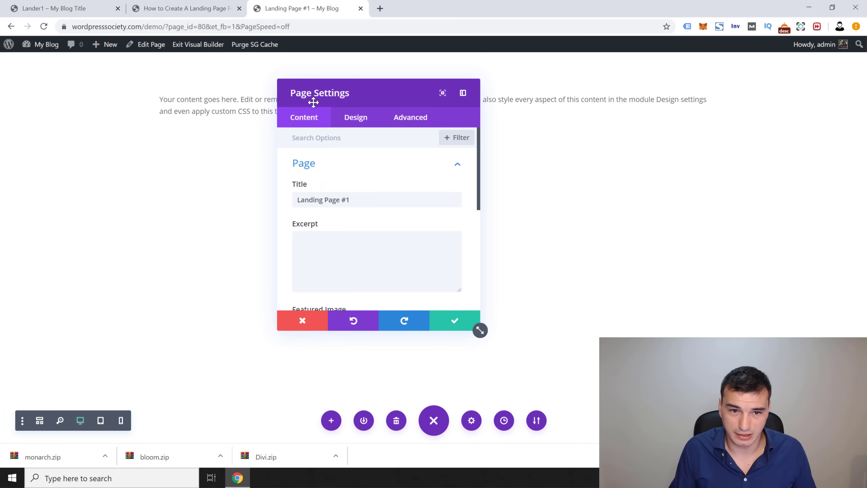
left_click(454, 322)
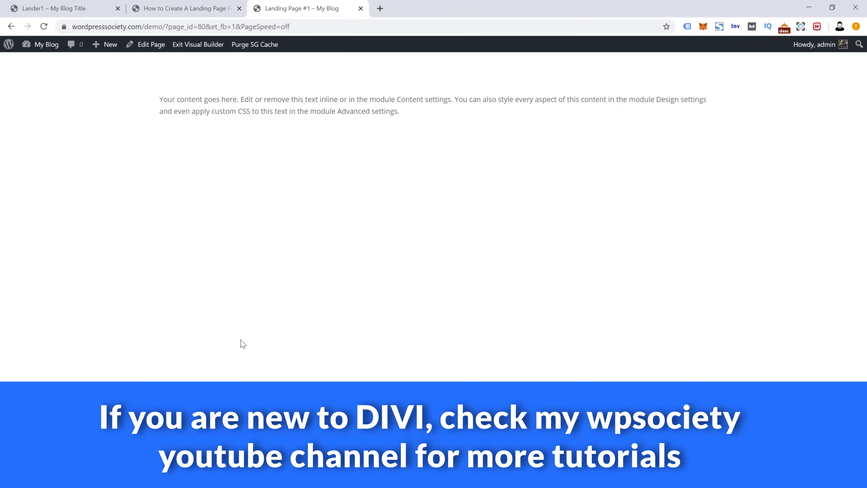
mouse_move(280, 110)
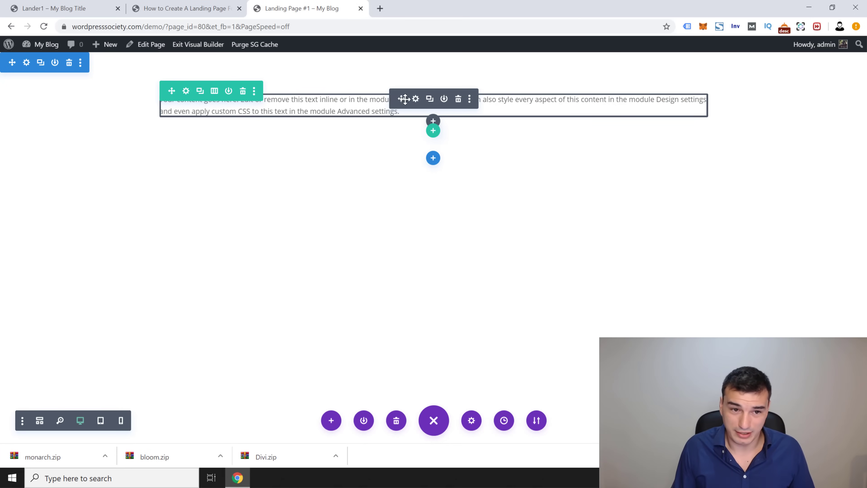
left_click(27, 63)
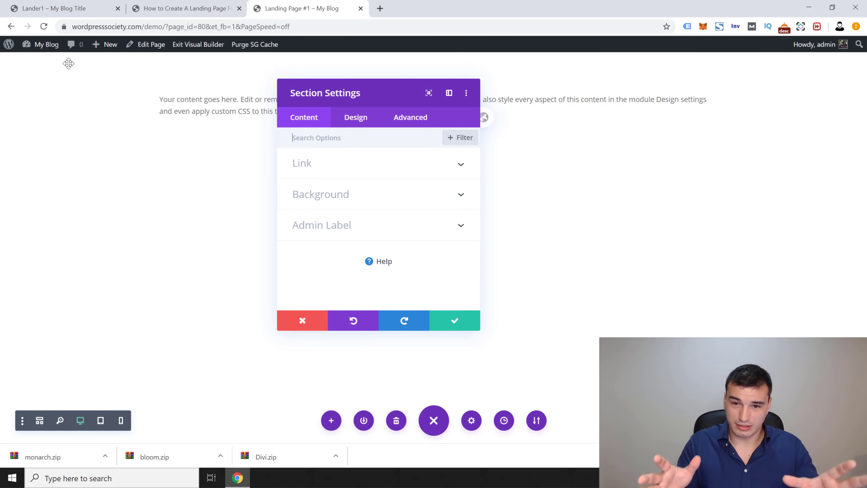
left_click(456, 322)
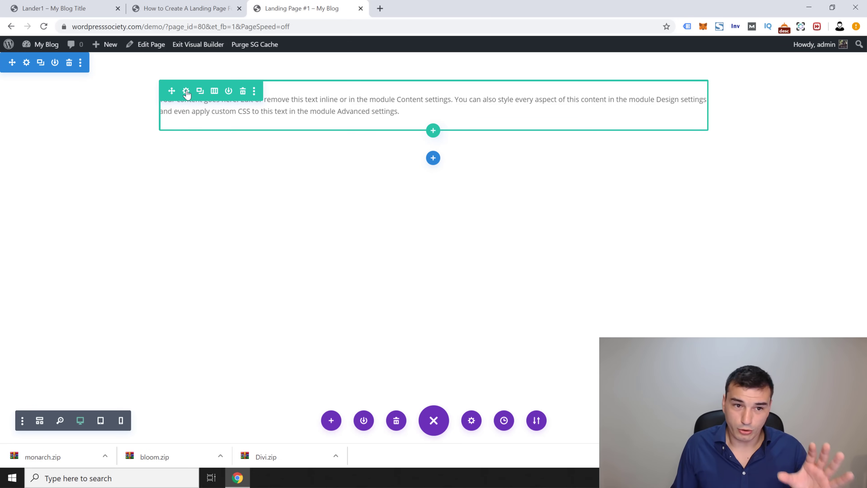
left_click(186, 91)
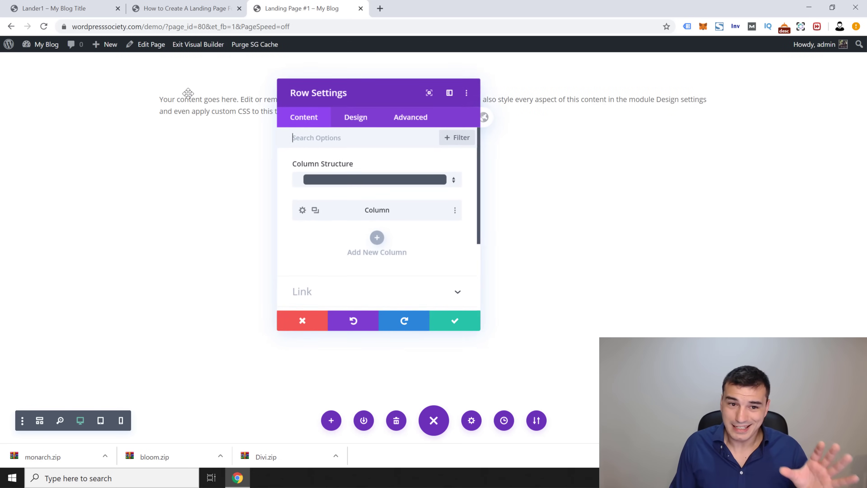
left_click(302, 210)
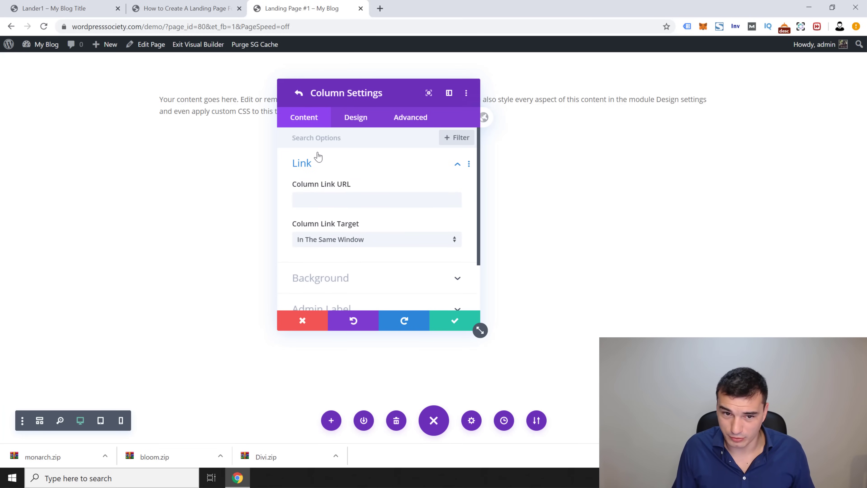
left_click(298, 95)
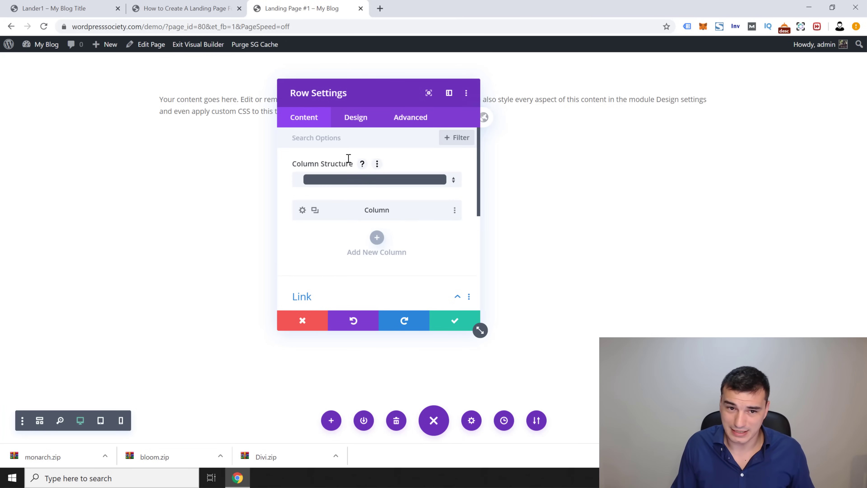
left_click(450, 325)
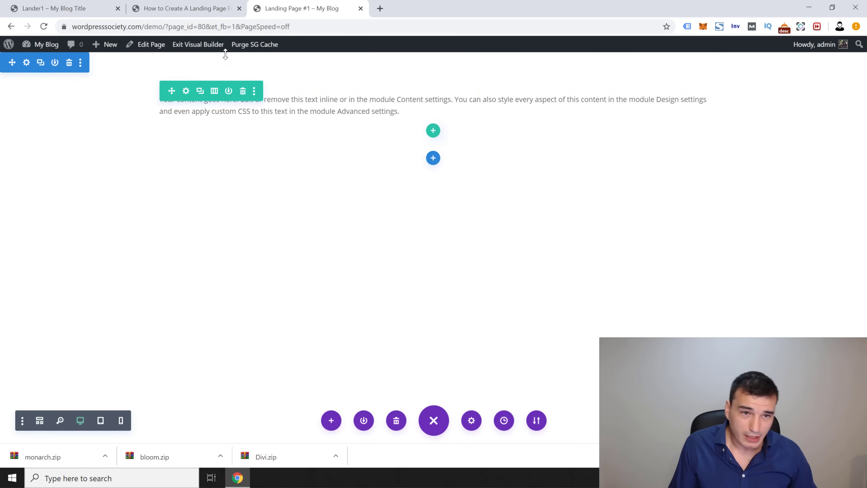
Step: Preview the page_id=80 address in a new tab, close it, and switch to Lander1
left_click(206, 25)
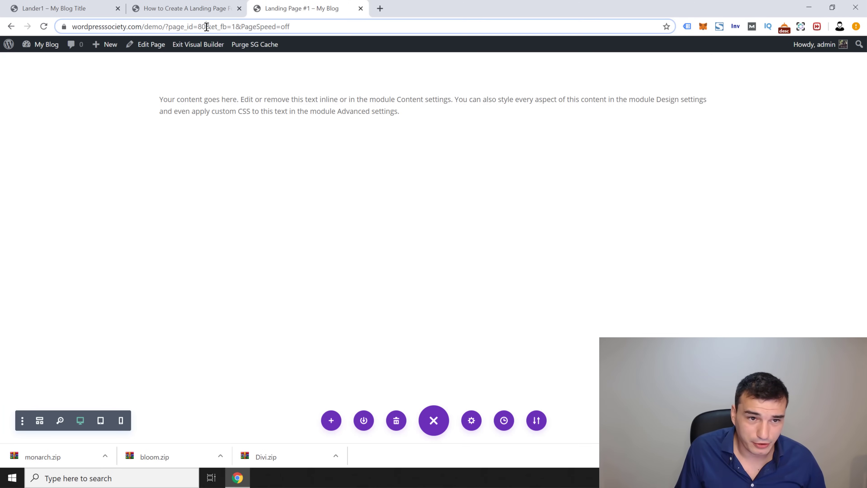
left_click(211, 30)
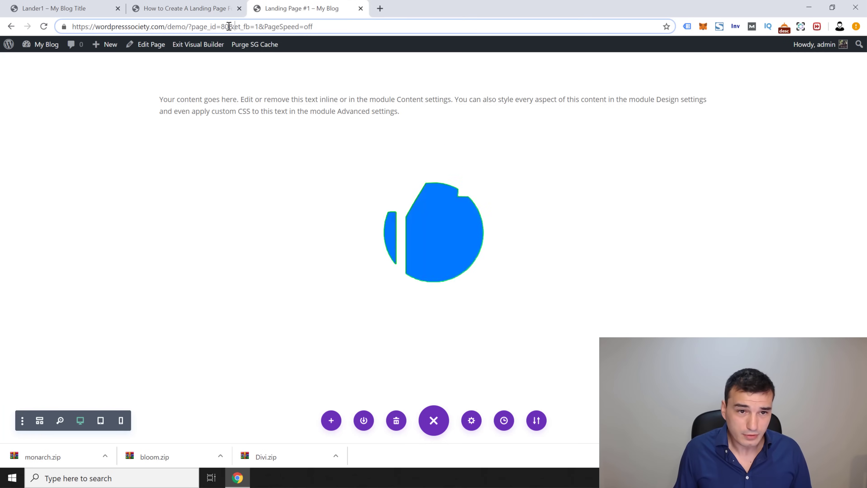
left_click_drag(229, 27, 68, 27)
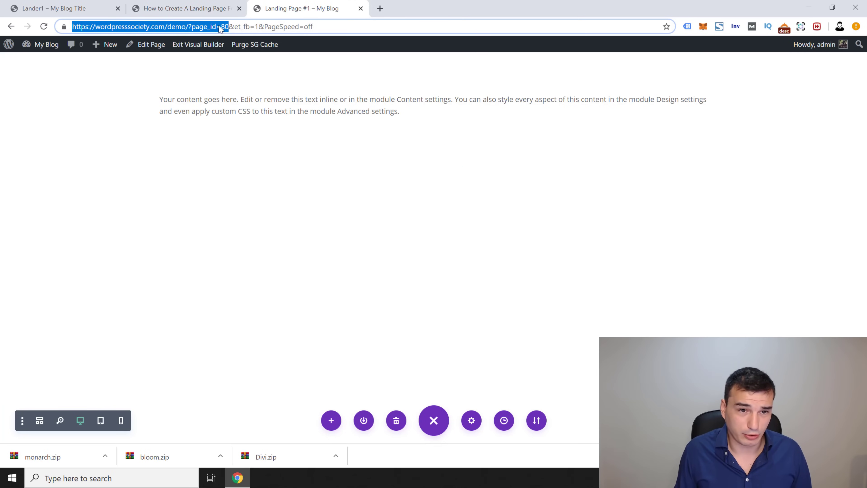
left_click_drag(203, 26, 379, 8)
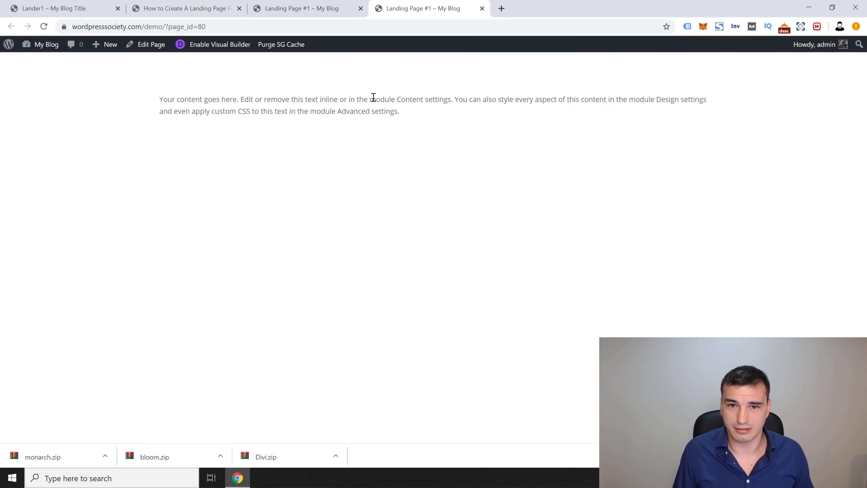
key("ctrl+w")
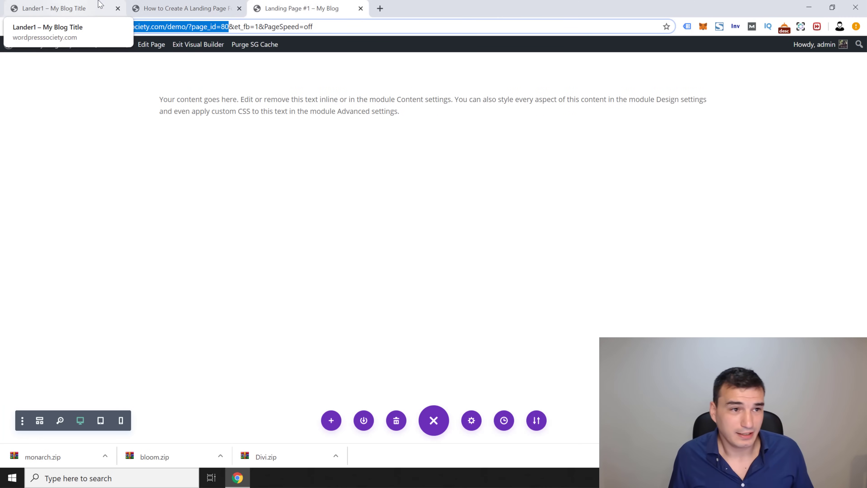
left_click(65, 10)
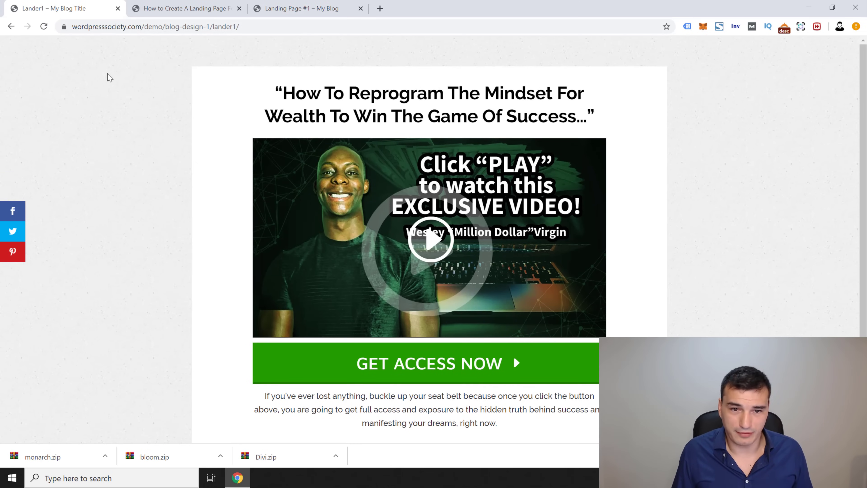
scroll(129, 130, "down", 3)
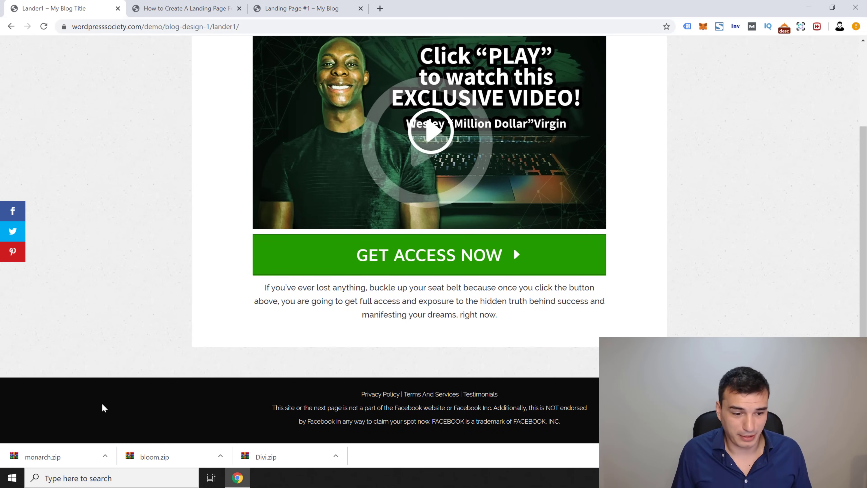
scroll(103, 240, "up", 3)
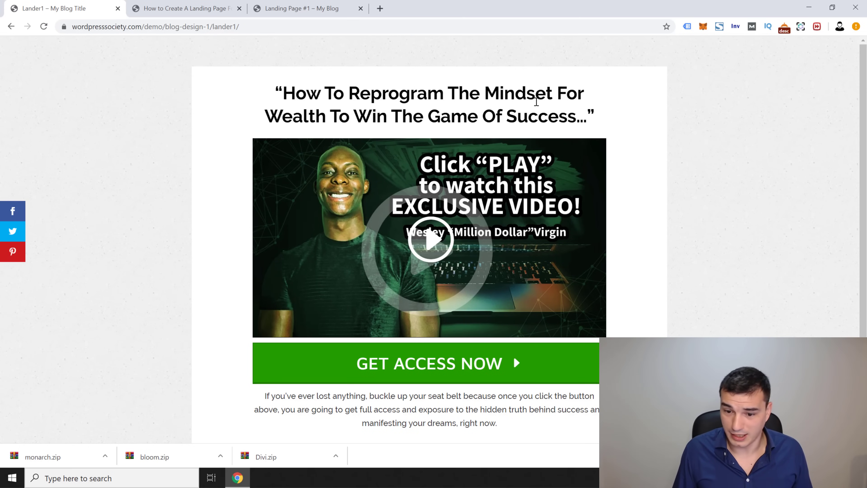
scroll(567, 155, "down", 3)
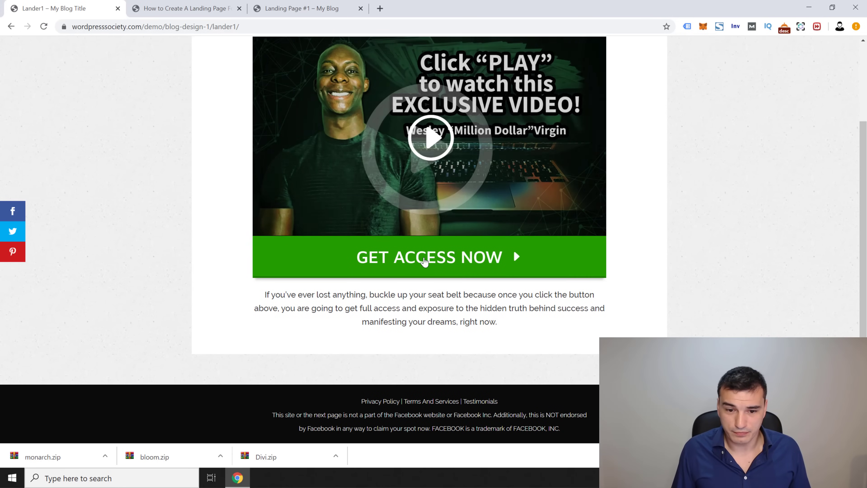
left_click_drag(275, 295, 497, 335)
scroll(478, 331, "down", 1)
left_click(471, 325)
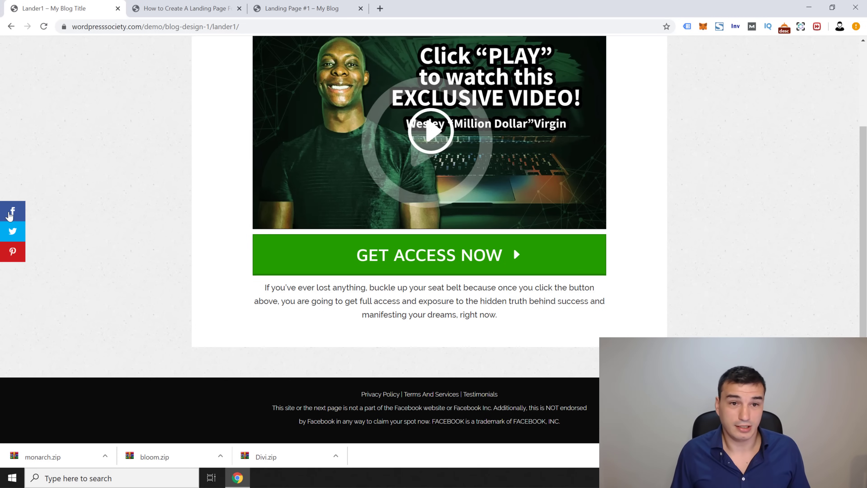
left_click(180, 5)
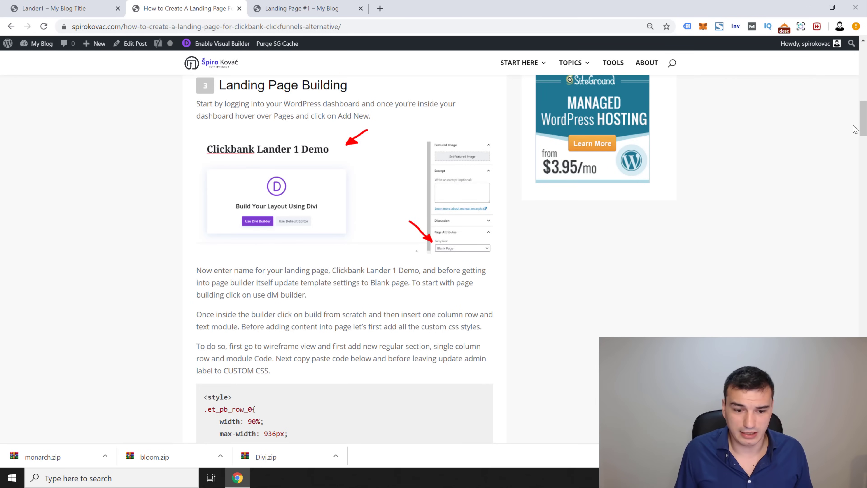
Step: Scroll the tutorial down to its CSS code block, then return to the Landing Page #1 builder
scroll(355, 290, "down", 1)
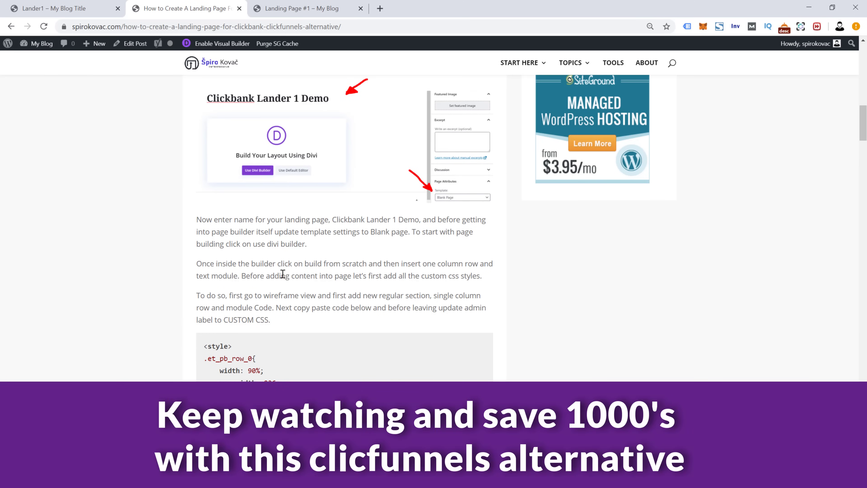
scroll(283, 273, "down", 1)
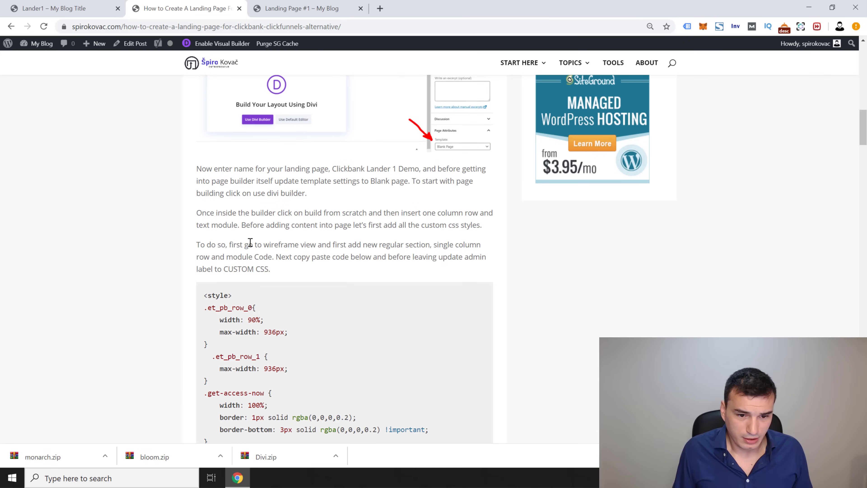
left_click(303, 7)
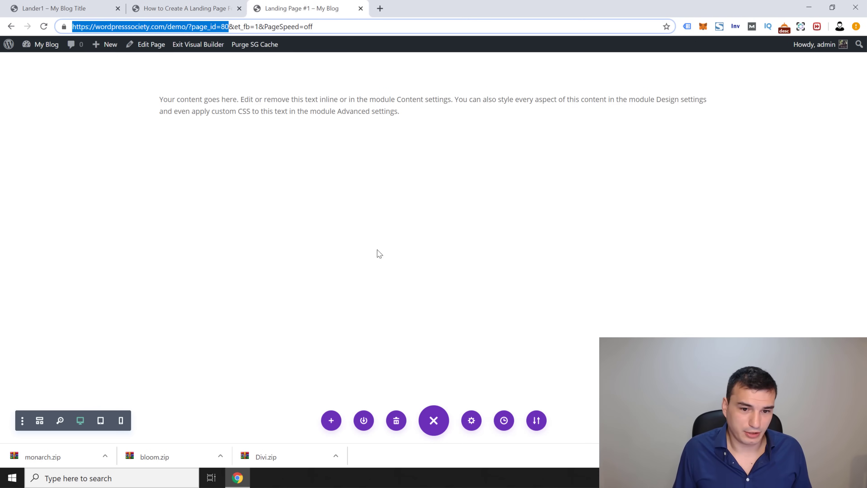
Step: In wireframe view, add a regular section with a one-column row holding a Code module
left_click(39, 422)
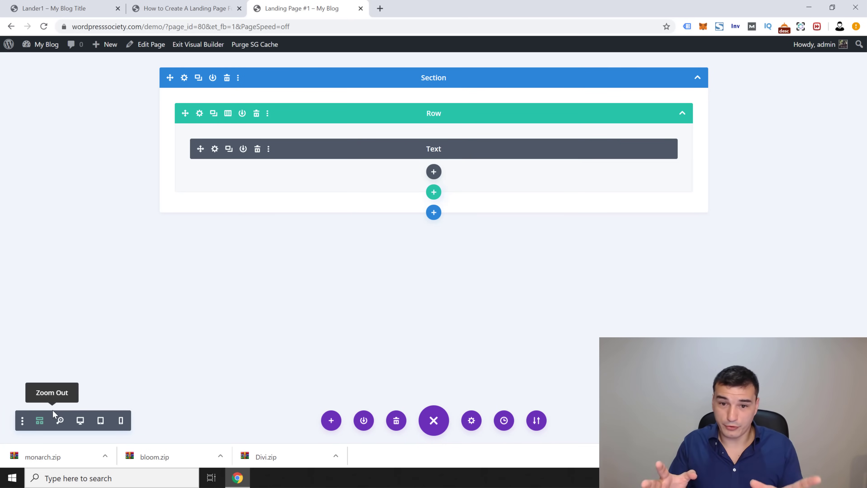
left_click(435, 219)
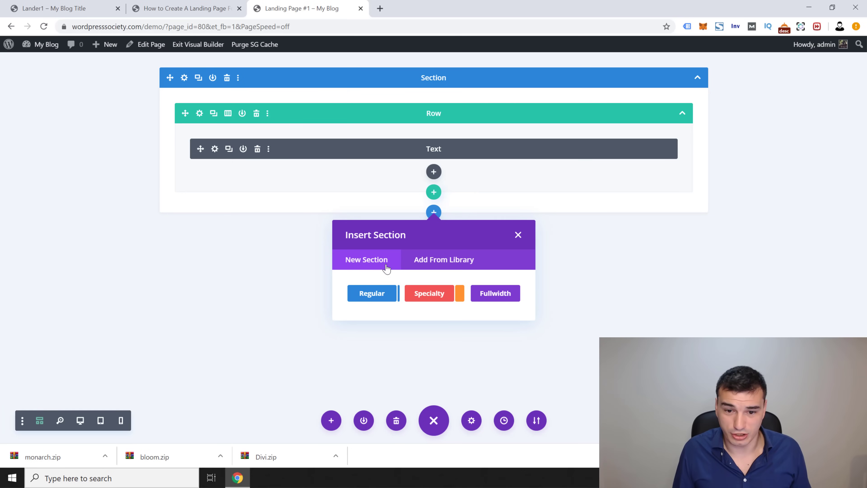
left_click(363, 296)
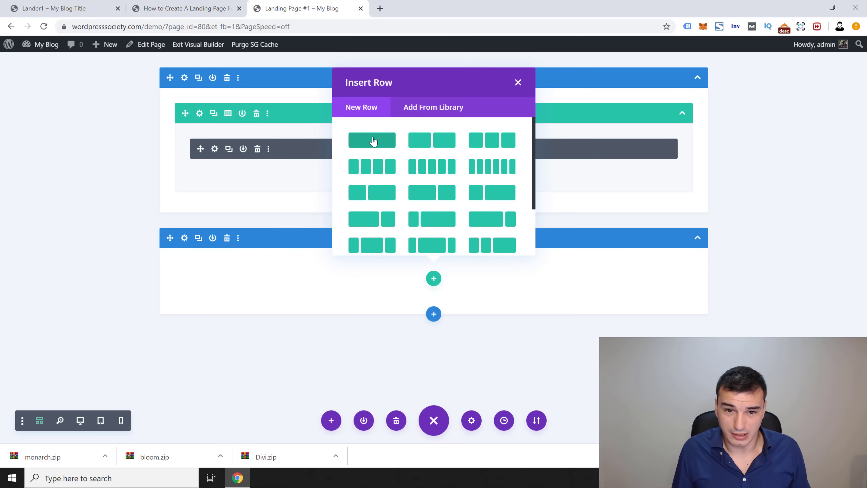
left_click(373, 142)
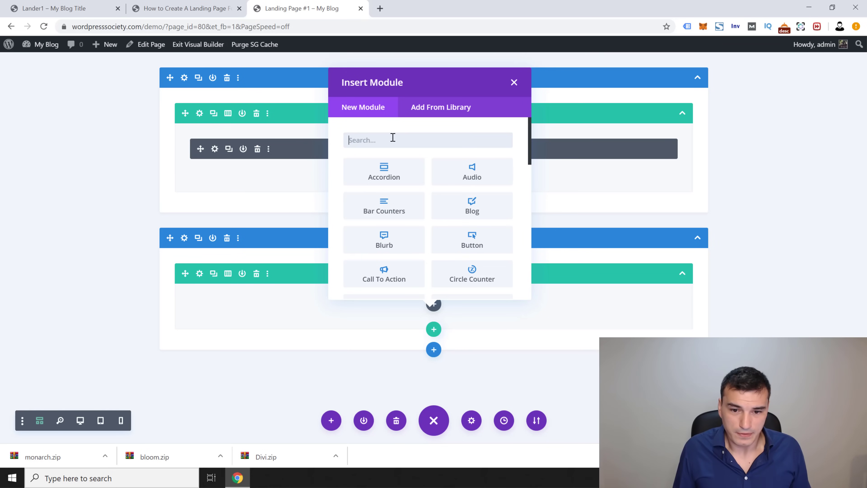
type("code")
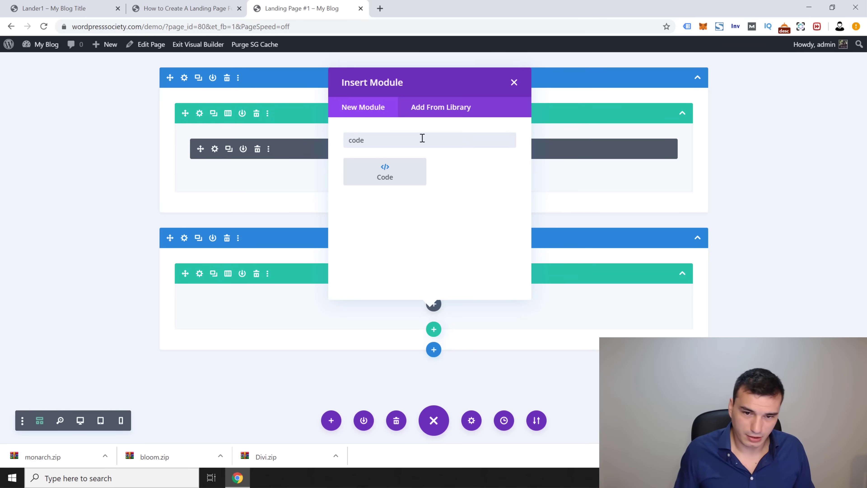
left_click(376, 176)
left_click(205, 7)
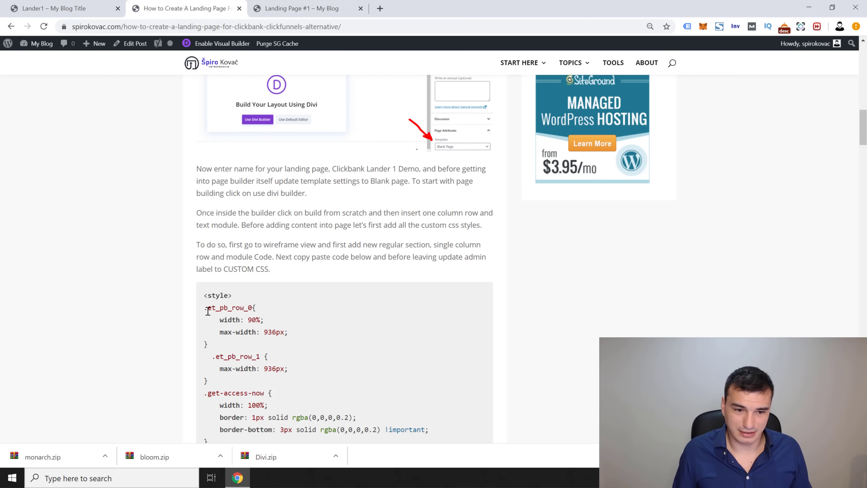
Step: Drag-select the tutorial's <style>…</style> CSS block, copy it, and scroll to its end
scroll(216, 142, "down", 4)
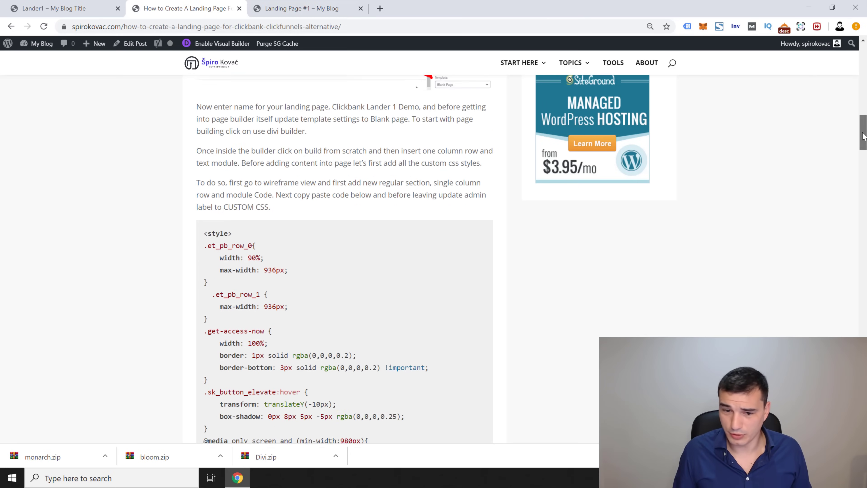
left_click_drag(205, 143, 295, 386)
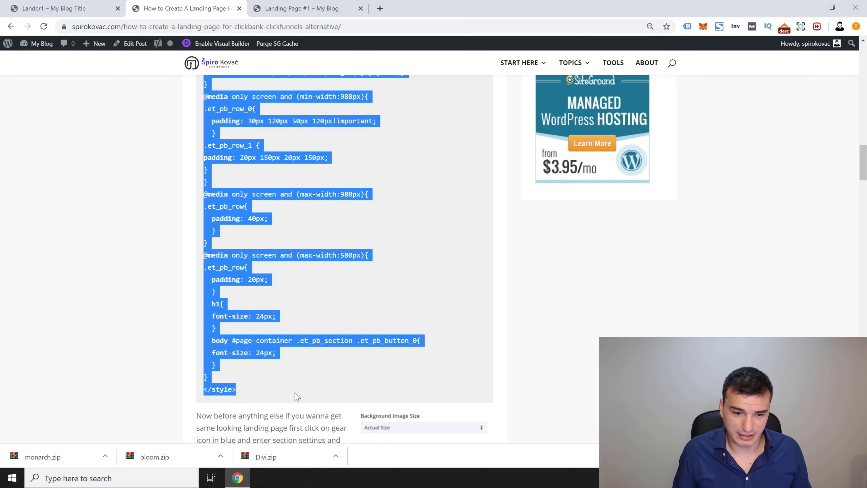
scroll(281, 376, "up", 5)
scroll(215, 275, "up", 4)
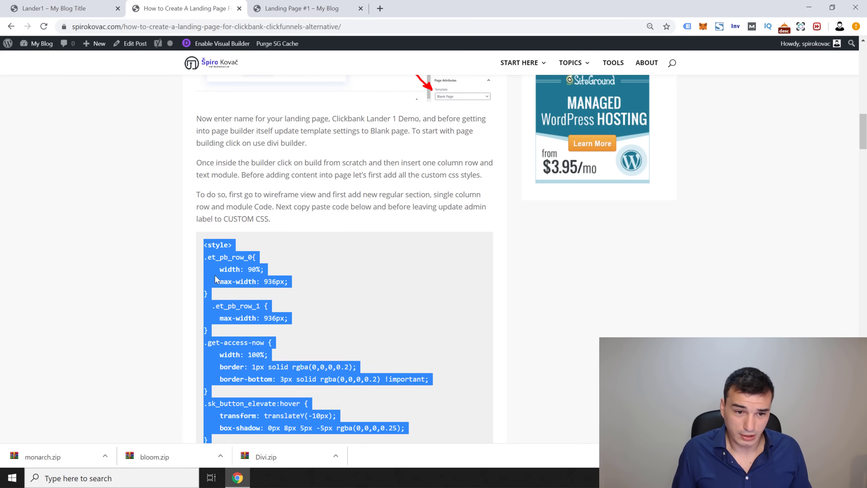
scroll(215, 276, "down", 4)
right_click(255, 210)
left_click(275, 218)
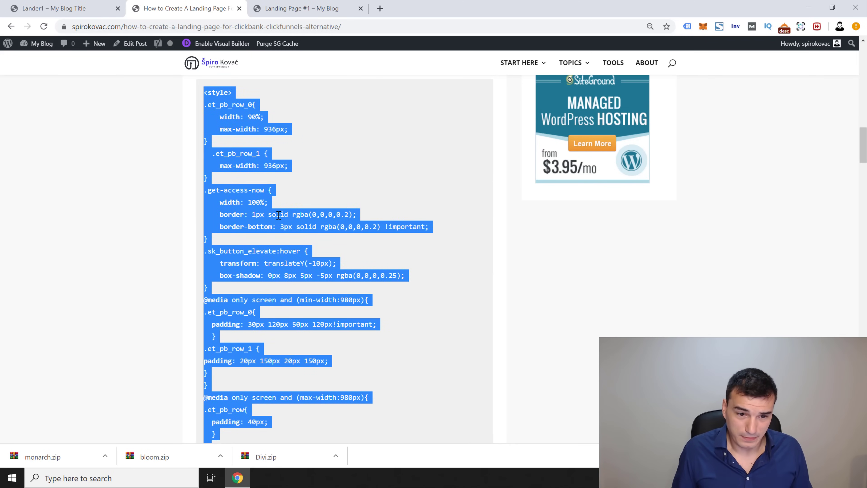
scroll(293, 244, "down", 1)
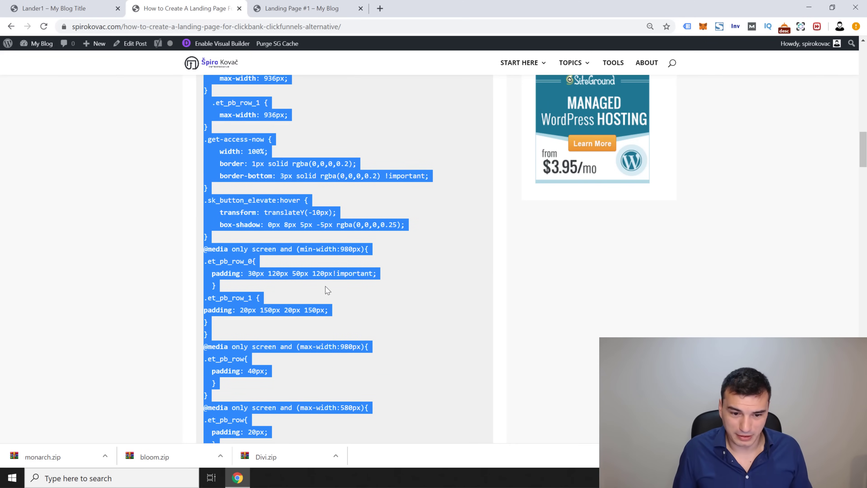
scroll(327, 290, "down", 1)
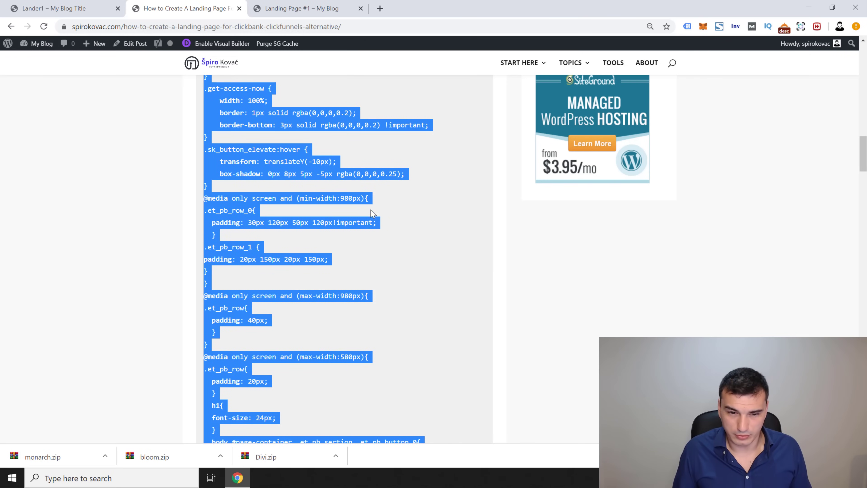
scroll(354, 239, "down", 2)
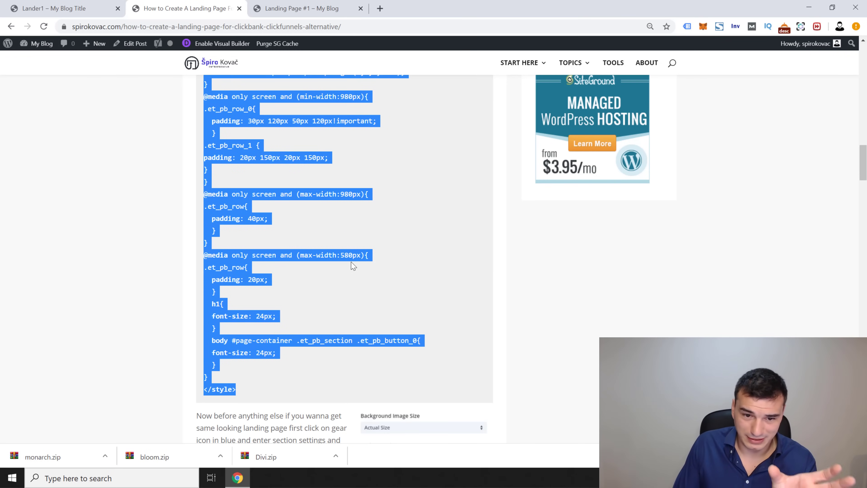
Step: Paste the copied CSS into the Code module and save it
key("ctrl+Tab")
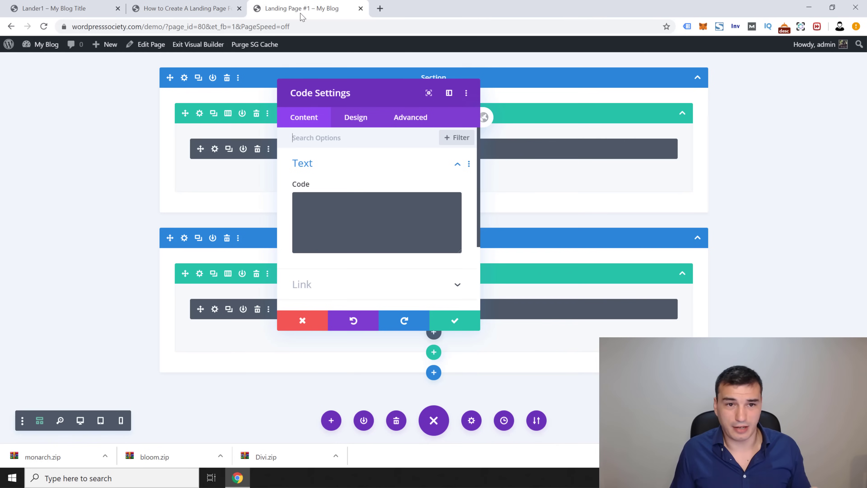
left_click(384, 245)
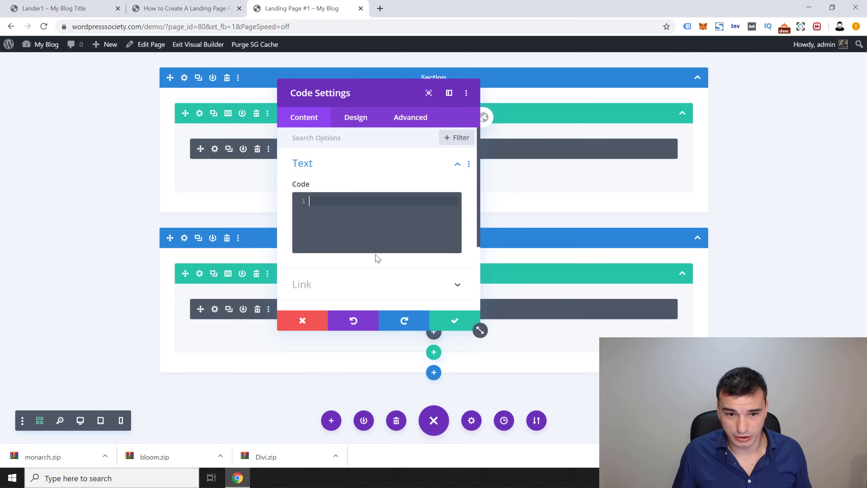
key("ctrl+v")
left_click(455, 322)
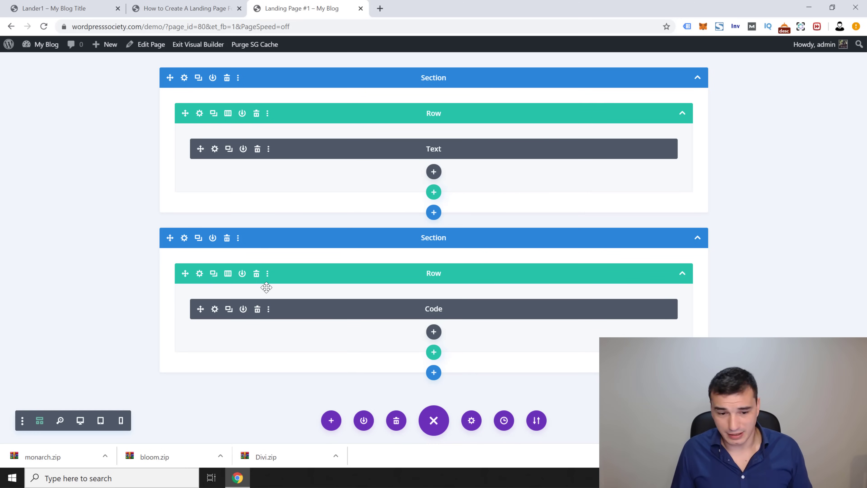
Step: Give the Code module the admin label 'CUSTOM CSS' and save the settings
left_click(215, 309)
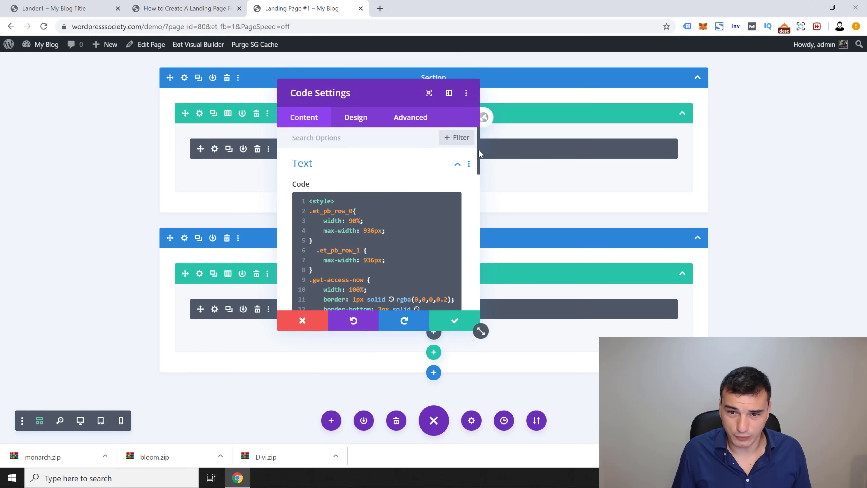
left_click_drag(478, 150, 477, 286)
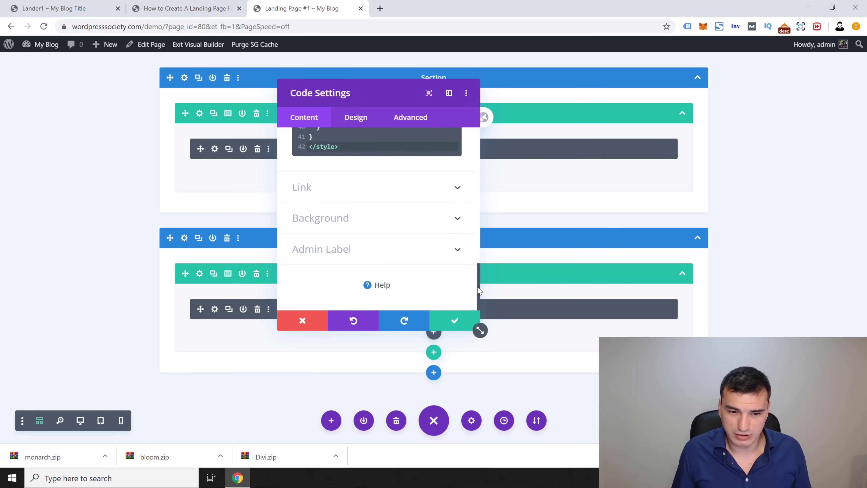
left_click(337, 255)
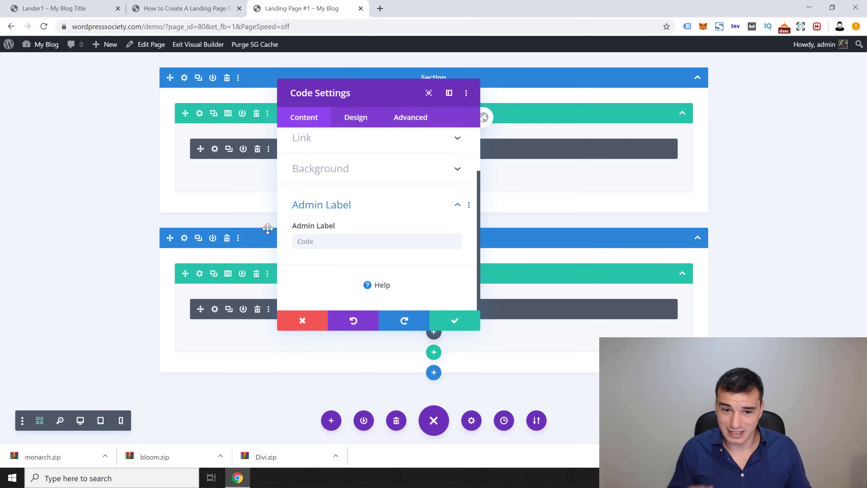
left_click(346, 237)
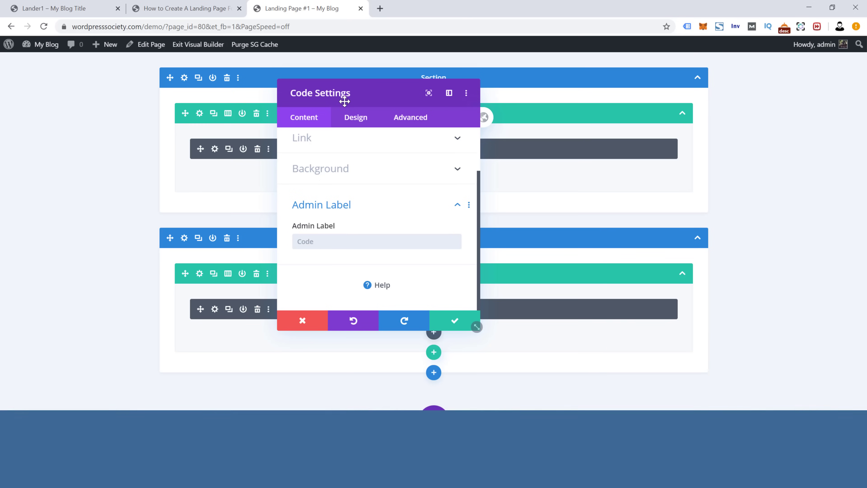
left_click_drag(427, 91, 682, 80)
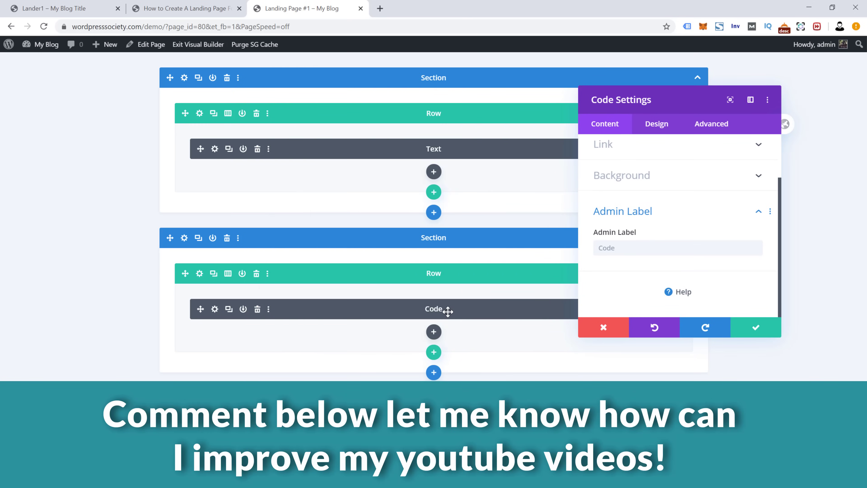
left_click(665, 248)
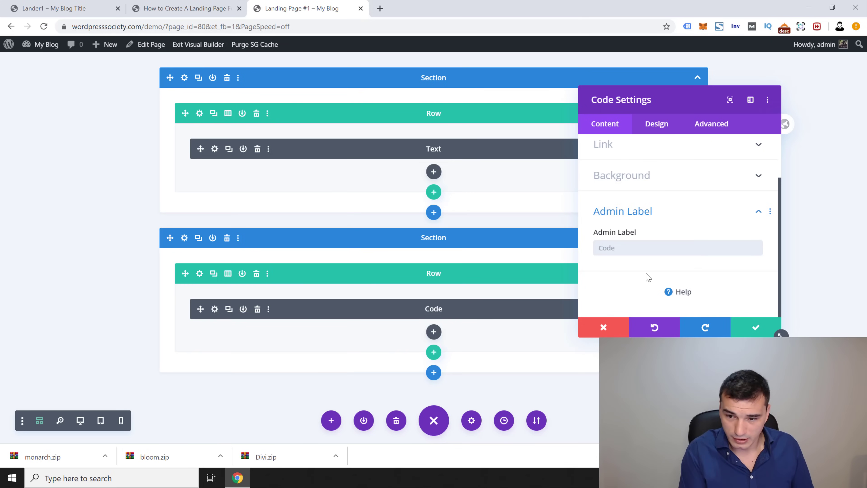
type("CUSTOM CS")
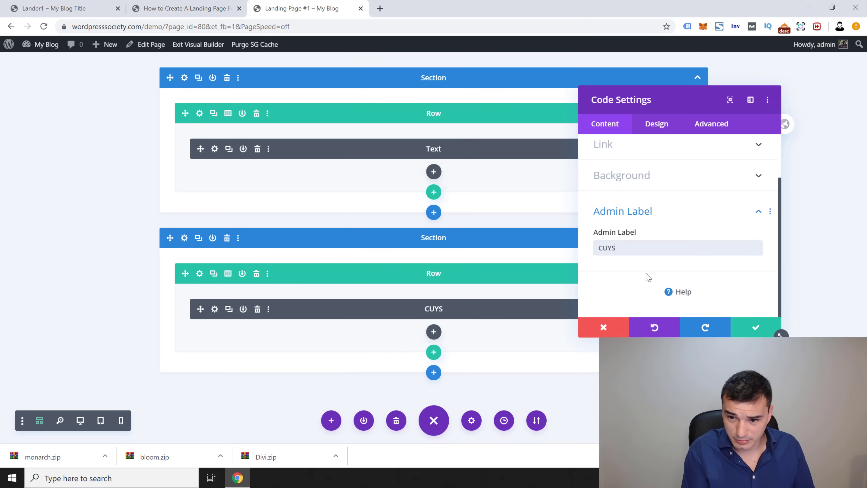
type("S")
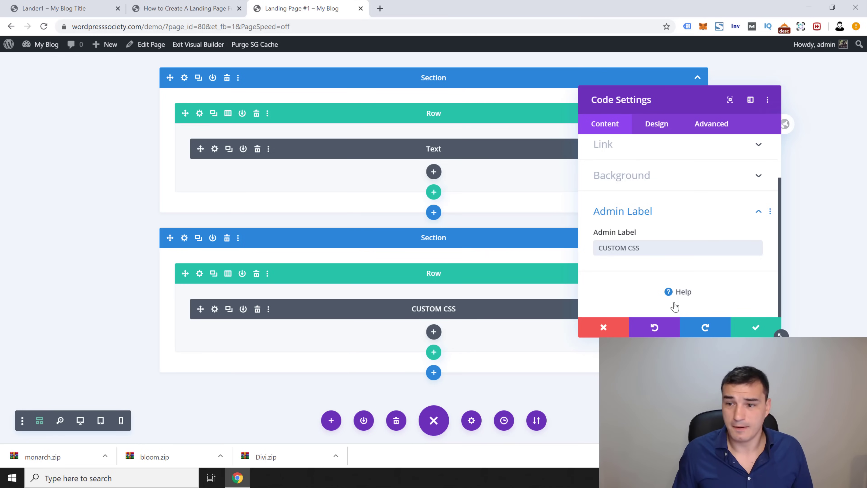
left_click(755, 328)
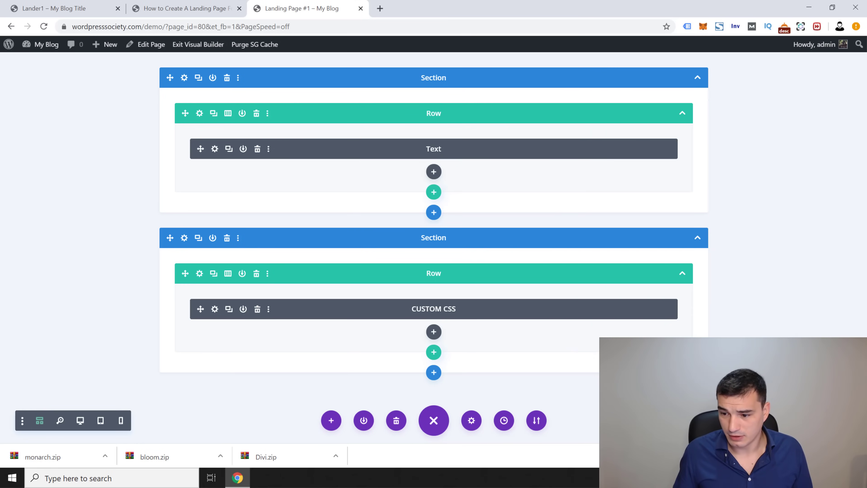
Step: Deselect the copied CSS in the tutorial article and go back to the Landing Page #1 builder tab
left_click(196, 13)
scroll(171, 211, "down", 4)
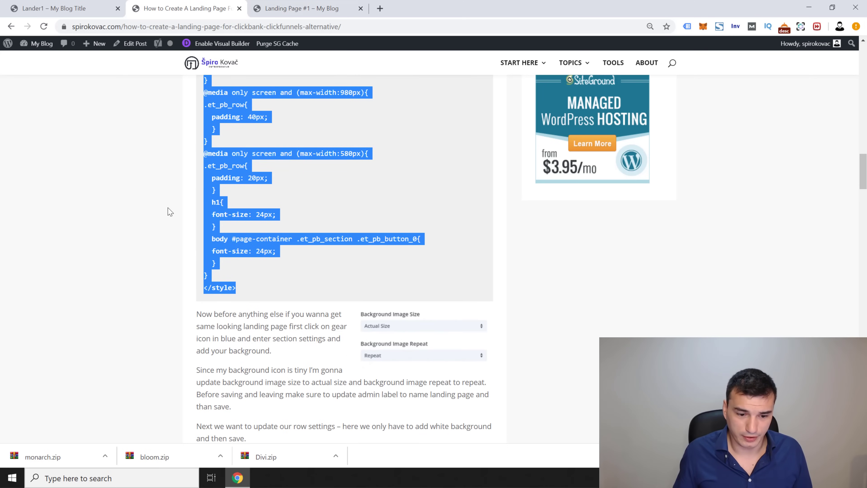
left_click(300, 272)
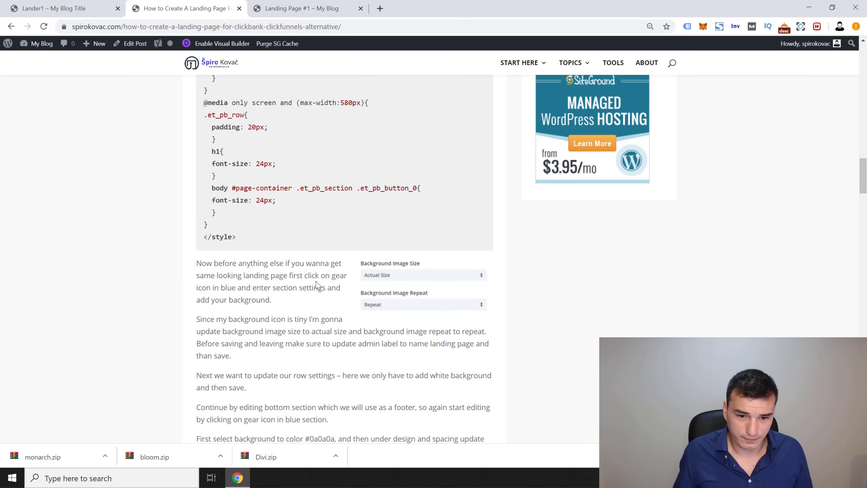
scroll(316, 284, "down", 2)
left_click(302, 8)
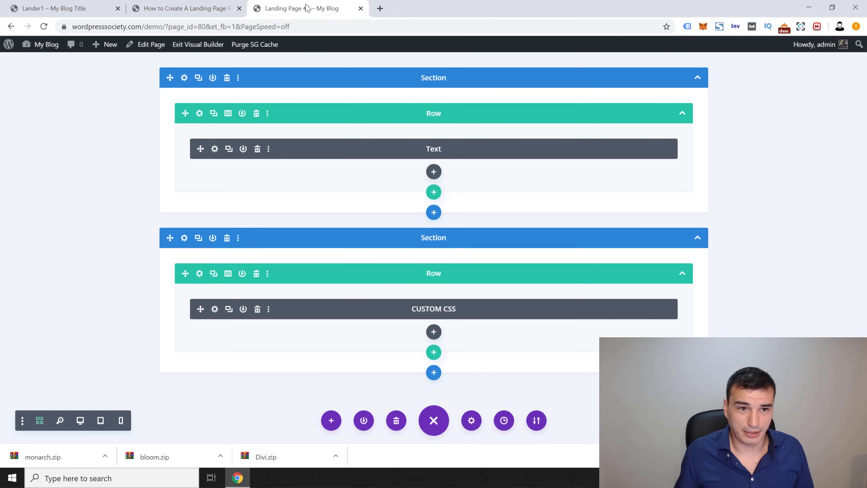
Step: Set the top section's background image to the sales_page_bg-1 texture
left_click(184, 78)
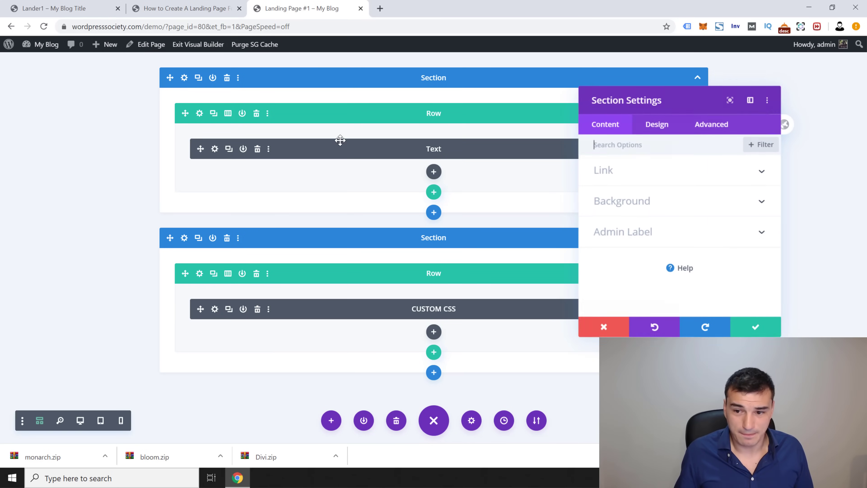
left_click(661, 210)
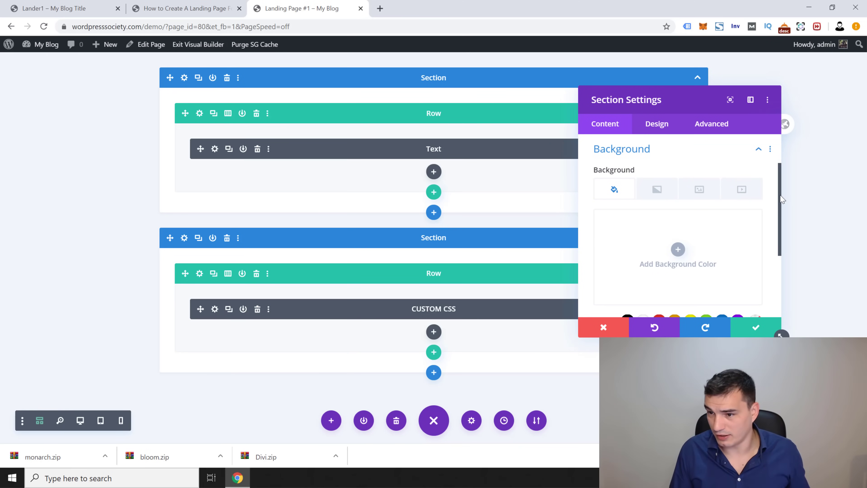
scroll(782, 200, "down", 1)
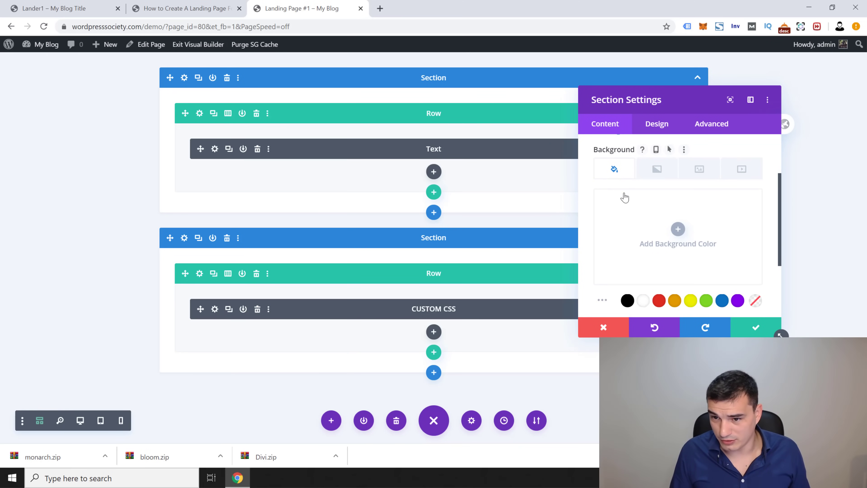
left_click(651, 171)
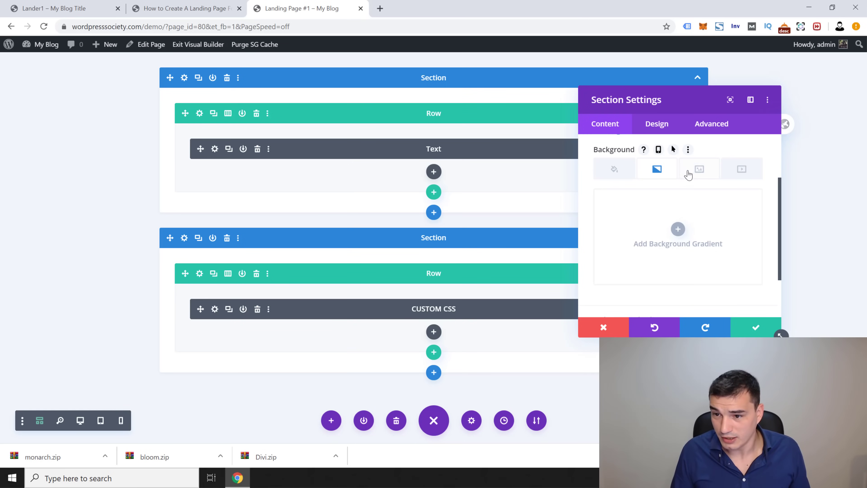
left_click(699, 174)
left_click(741, 170)
left_click(699, 170)
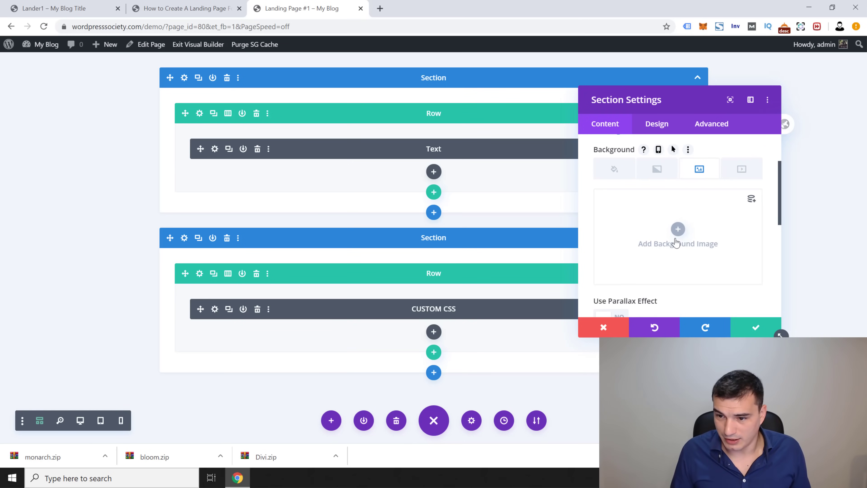
left_click(678, 229)
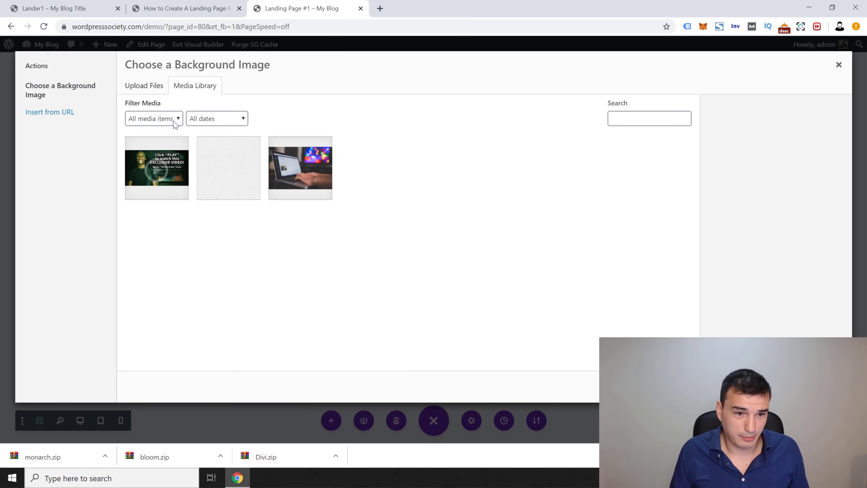
left_click(229, 166)
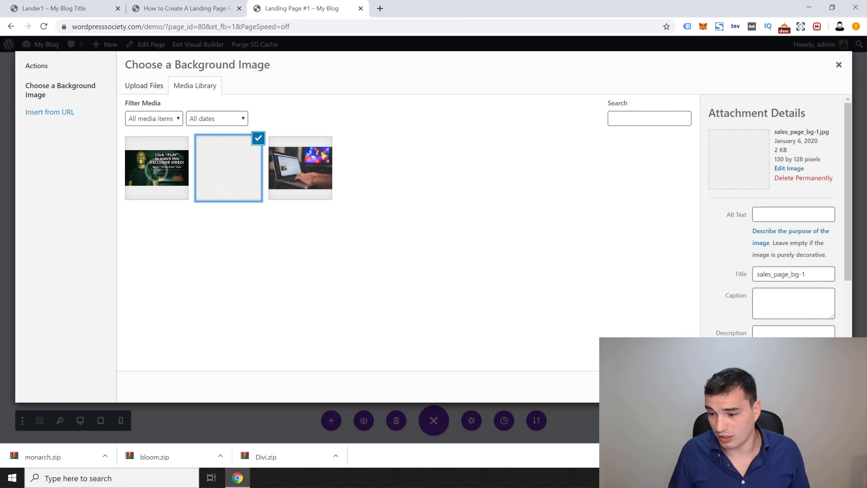
left_click(813, 386)
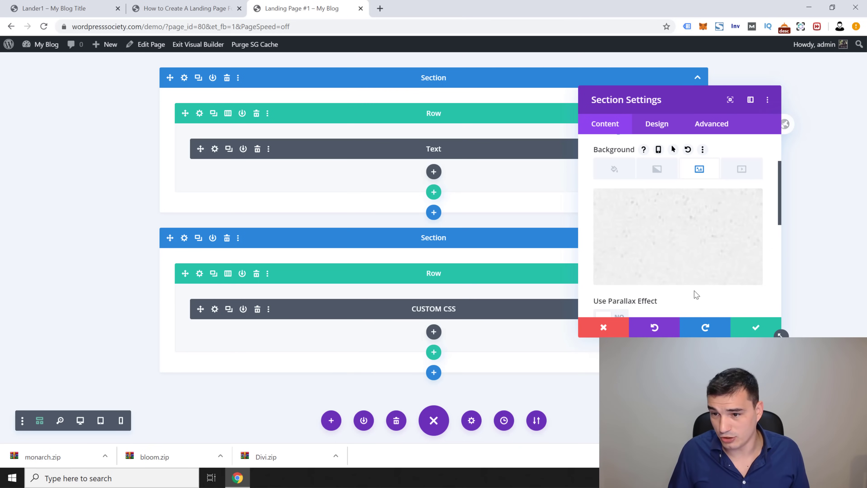
Step: Set the background image size to Actual Size and repeat to Repeat, then save the section
left_click_drag(781, 184, 763, 242)
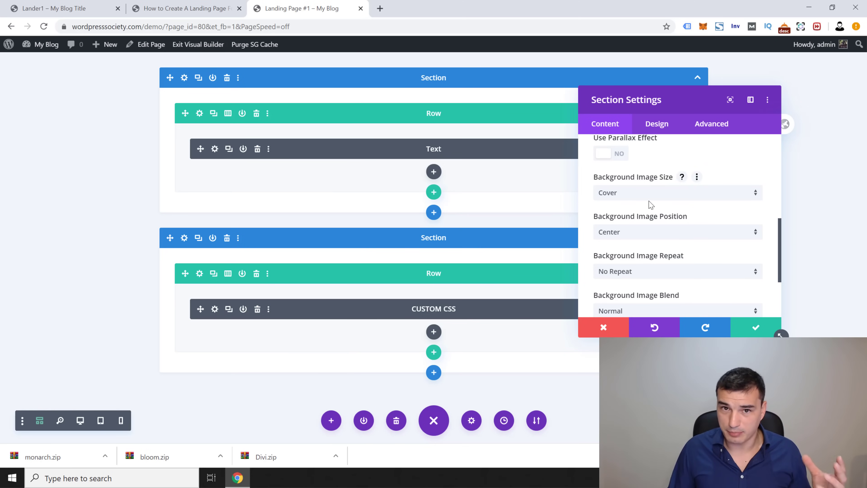
left_click(632, 194)
left_click(621, 235)
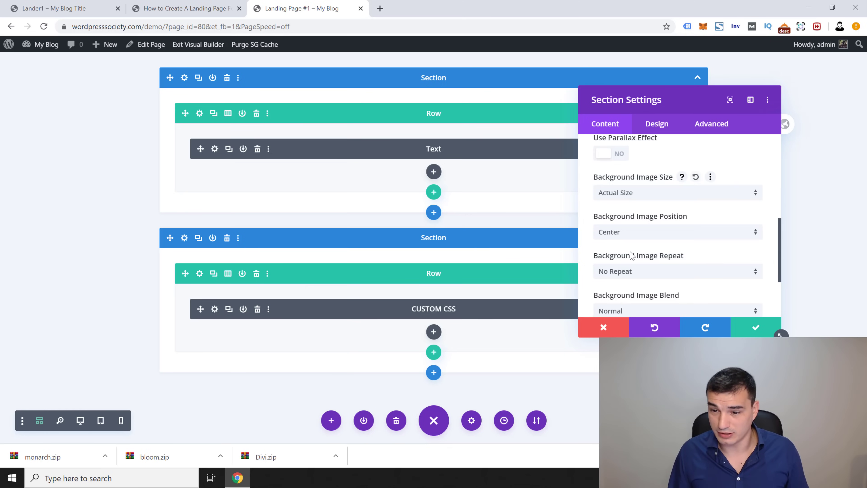
left_click(649, 271)
left_click(614, 296)
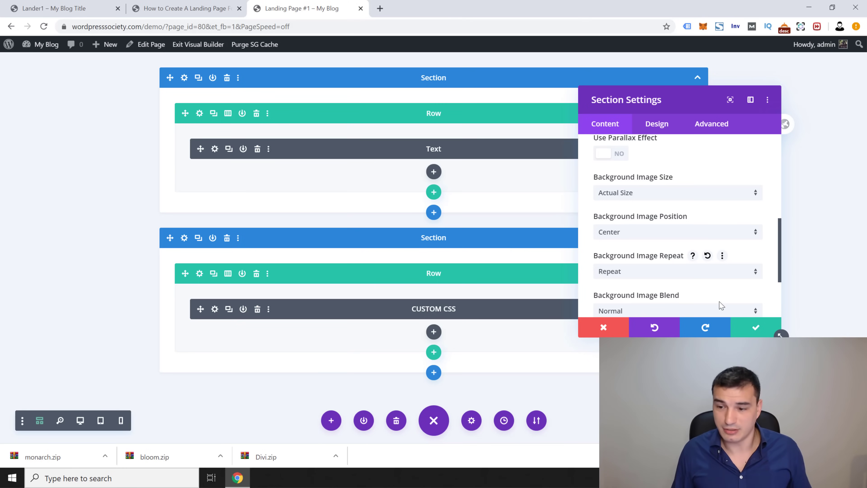
left_click(755, 328)
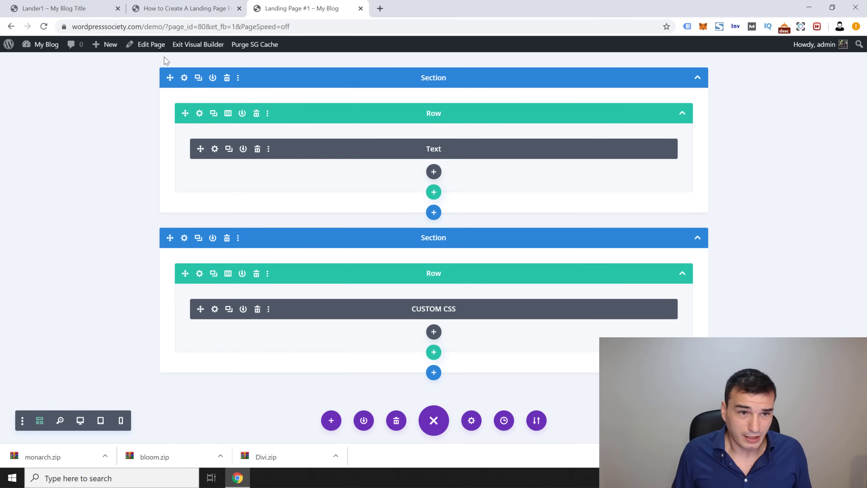
left_click(178, 10)
scroll(419, 263, "down", 5)
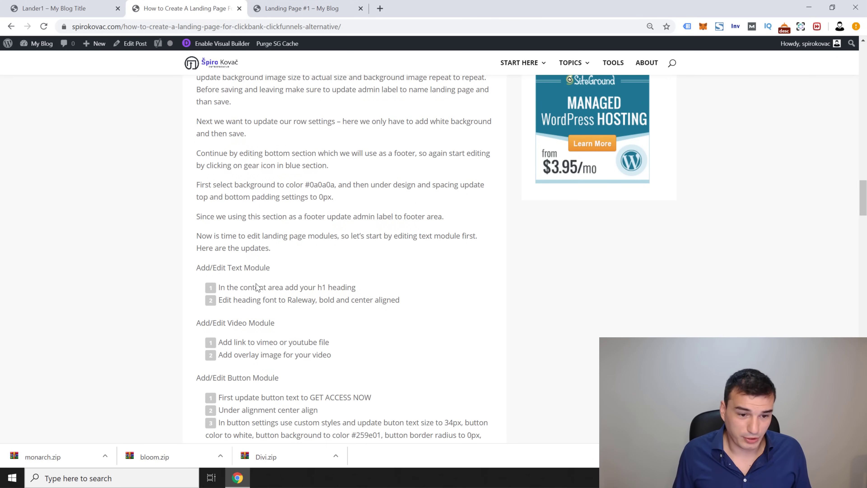
scroll(265, 280, "down", 3)
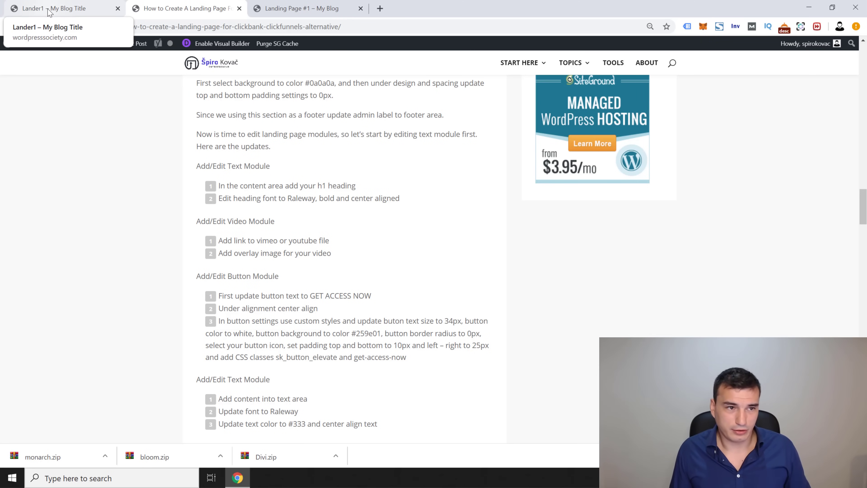
left_click(55, 6)
scroll(142, 202, "up", 3)
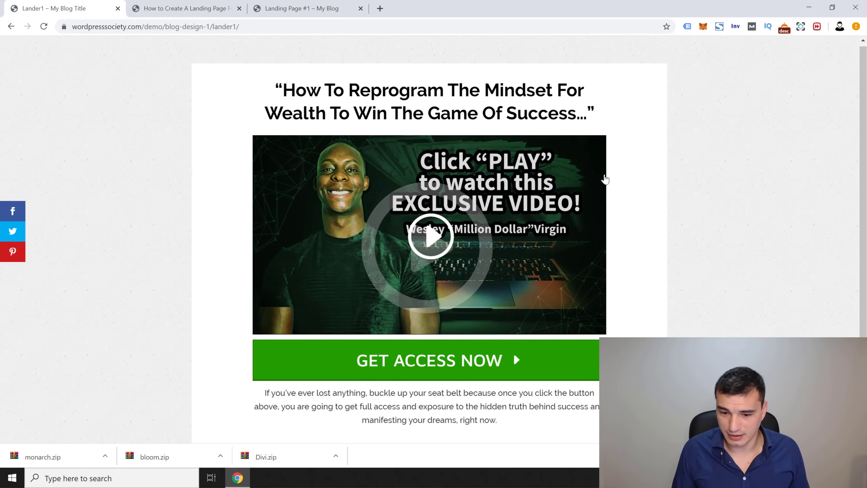
scroll(488, 252, "down", 3)
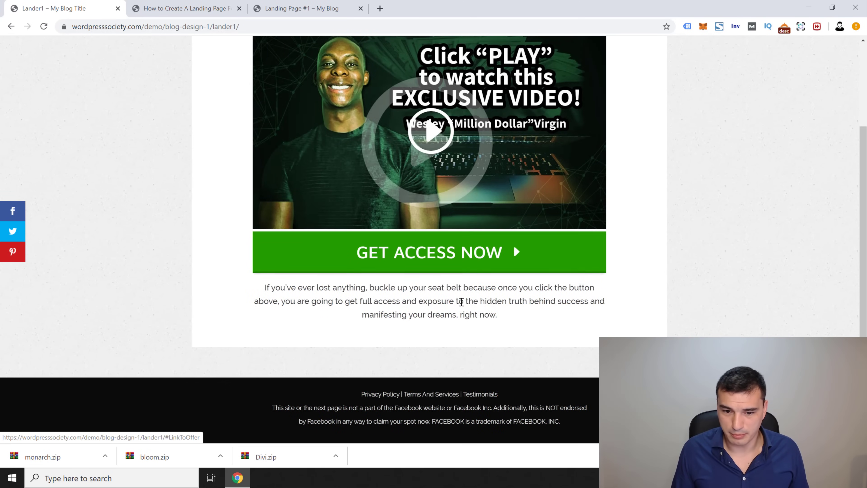
left_click(210, 7)
left_click(283, 4)
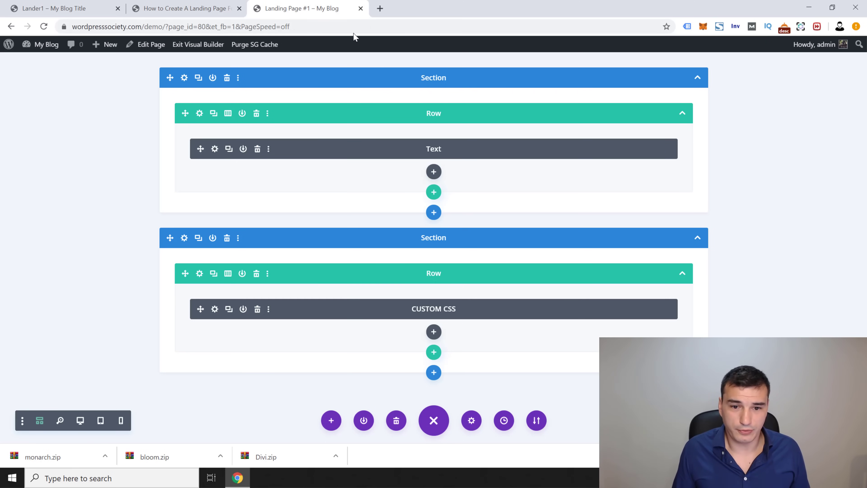
left_click(175, 7)
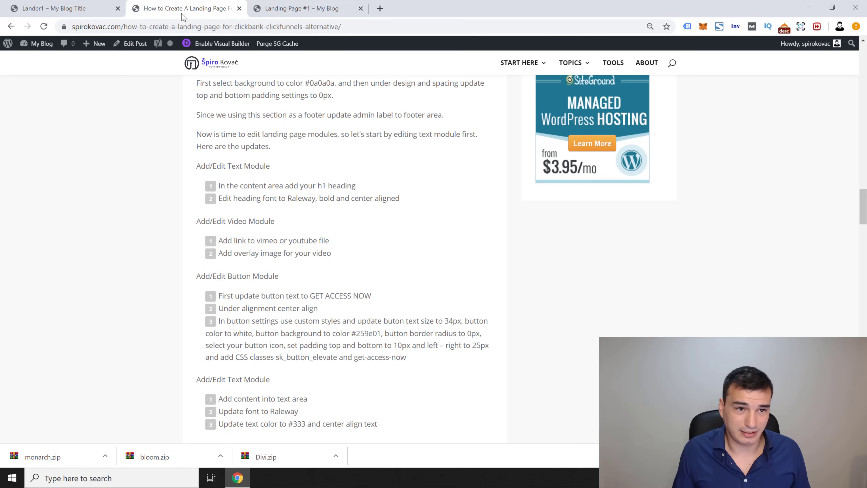
left_click(109, 8)
scroll(226, 149, "up", 1)
scroll(226, 149, "up", 2)
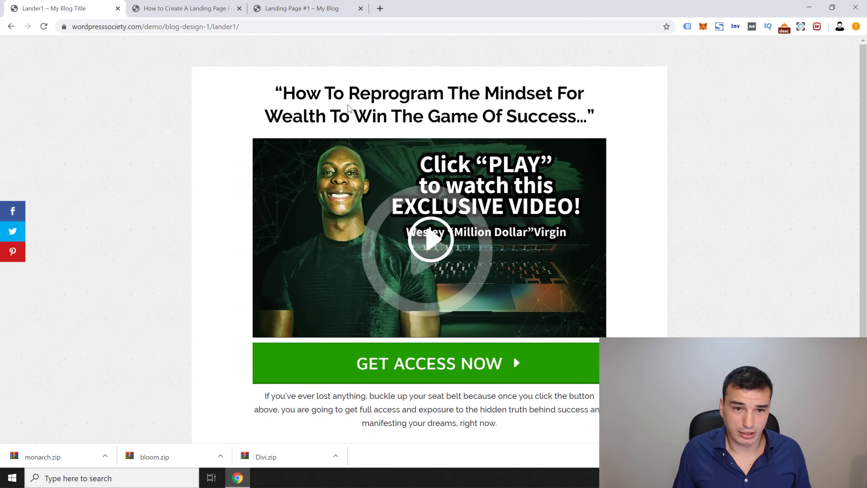
triple_click(350, 109)
key("ctrl+c")
left_click(282, 8)
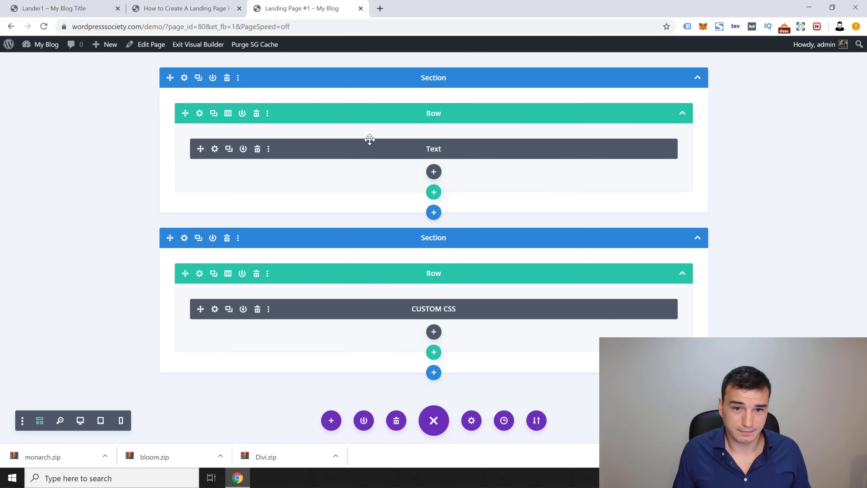
Step: Replace the Text module's placeholder with the pasted headline inside an <h1> tag and save
left_click(233, 157)
key("ctrl+a")
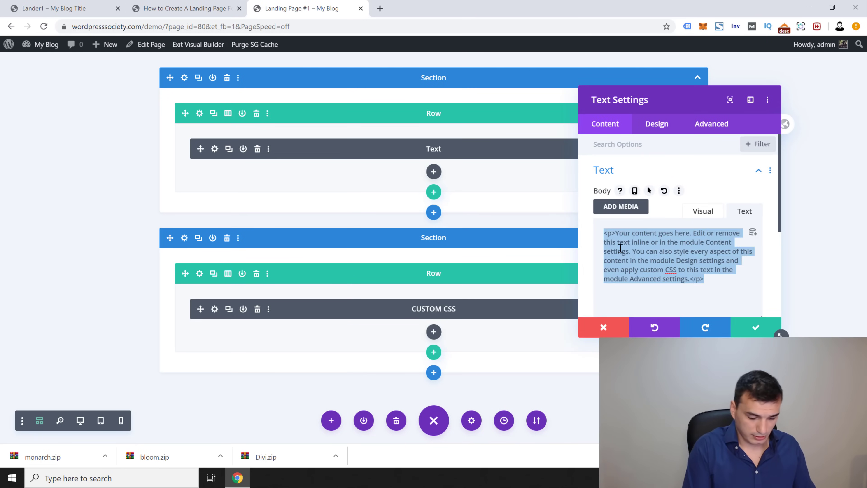
type("<h1>")
key("ctrl+v")
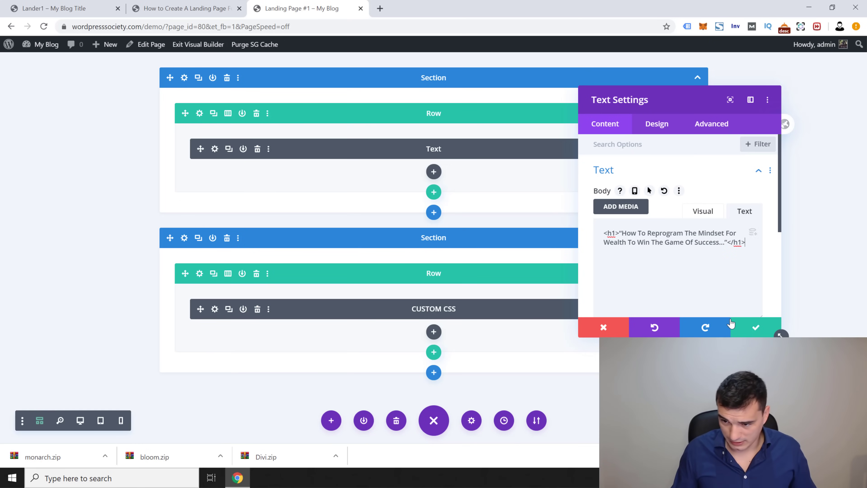
left_click(756, 329)
Step: Add a Video module below the headline and grab a YouTube video link
left_click(434, 171)
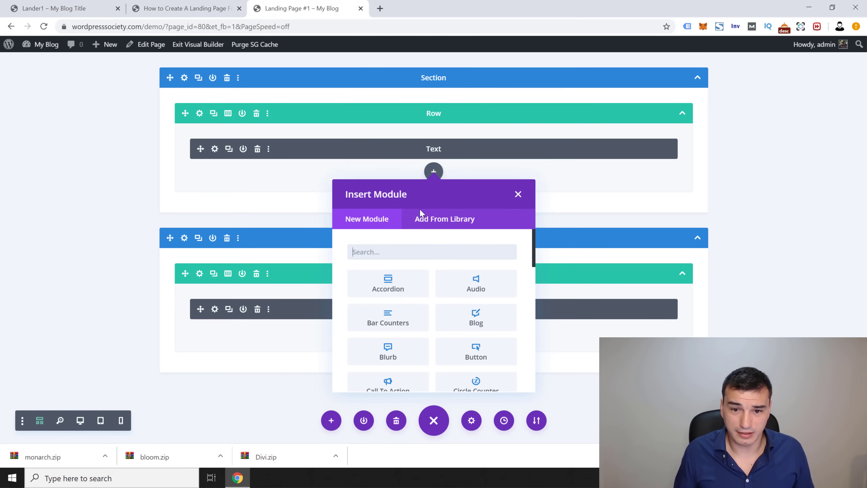
type("video")
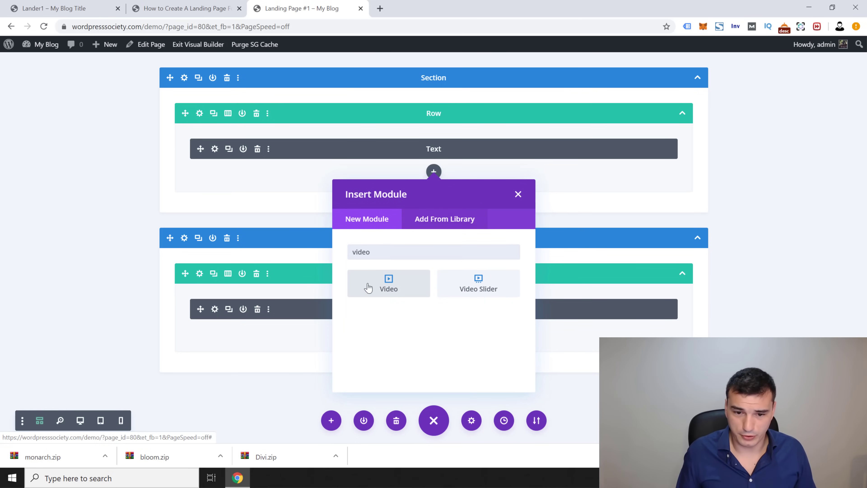
left_click(368, 288)
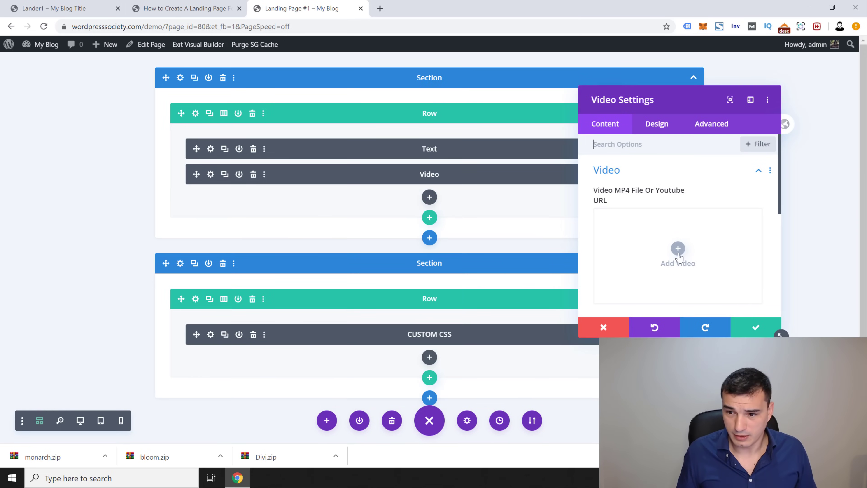
left_click(678, 253)
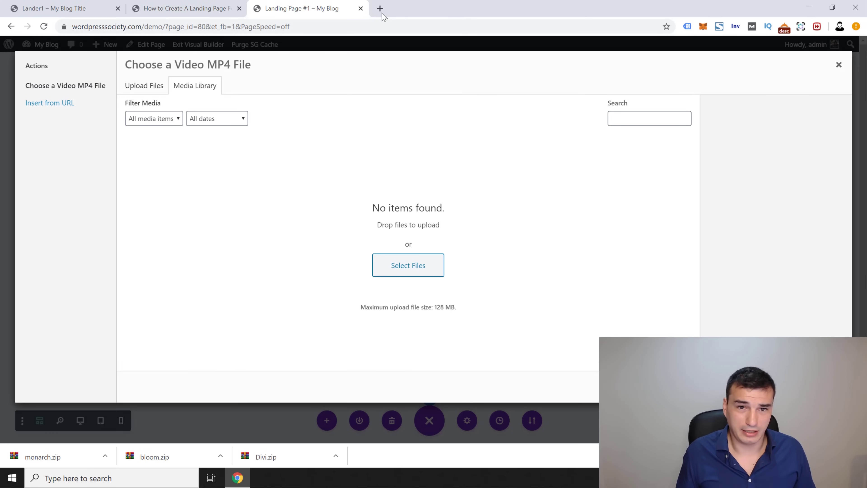
left_click(380, 8)
type("y")
key("Return")
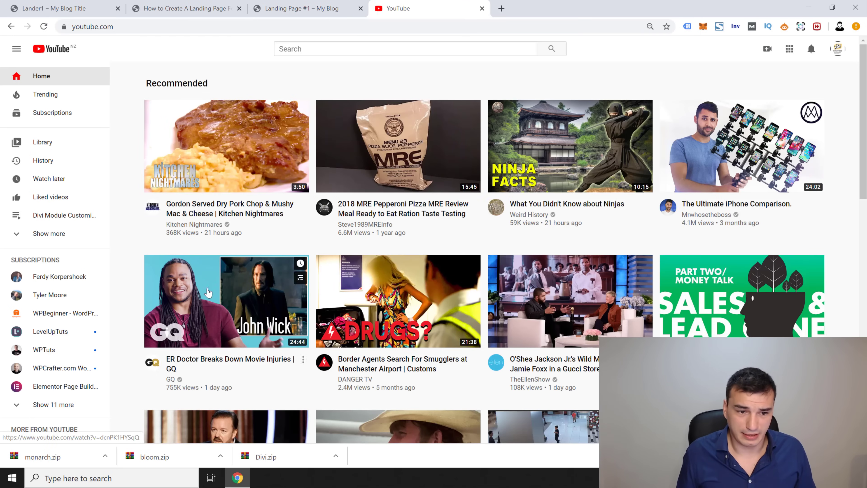
left_click(222, 301)
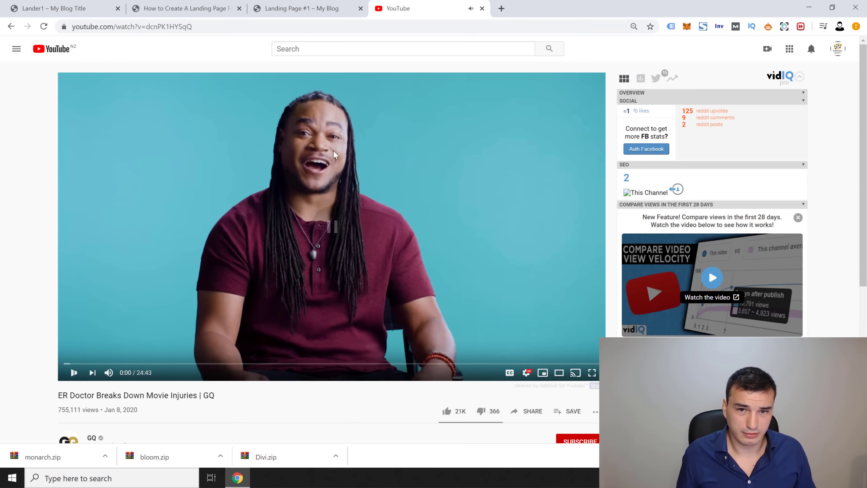
key("ctrl+w")
Step: Paste the YouTube URL into the Video module and save it
left_click(66, 102)
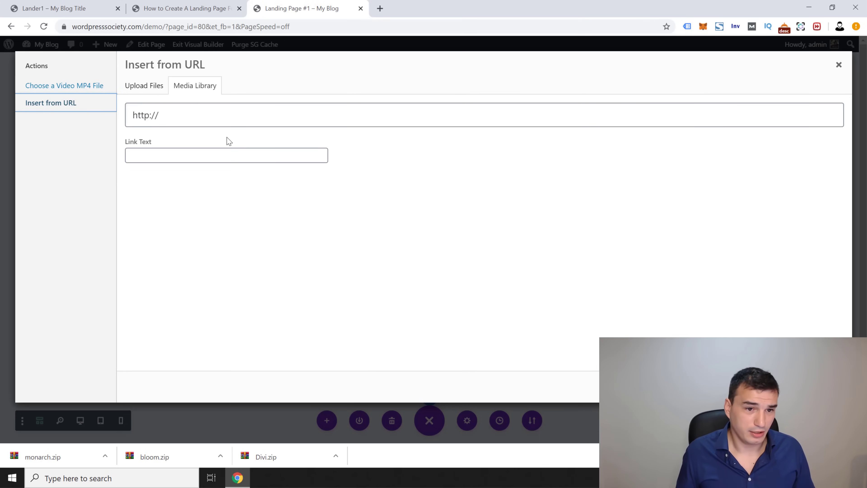
left_click(213, 117)
type("https://www.youtube.com/watch?v=dcnPK1HYSqQ")
left_click(818, 386)
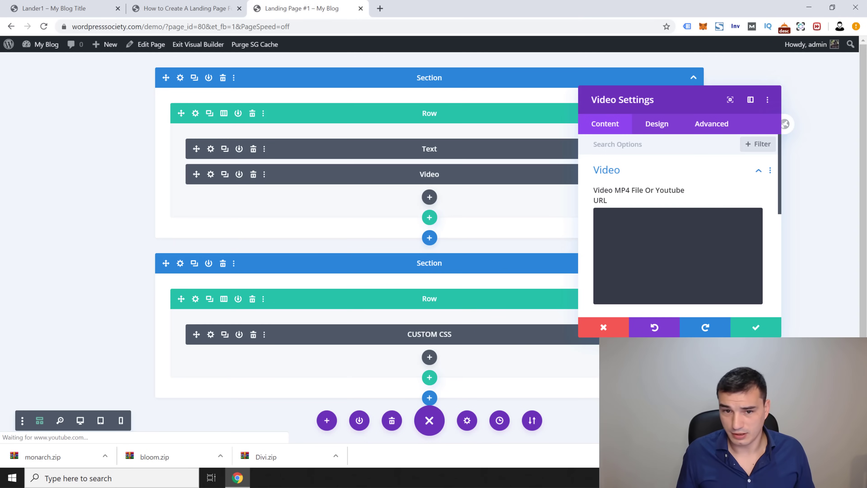
left_click(754, 328)
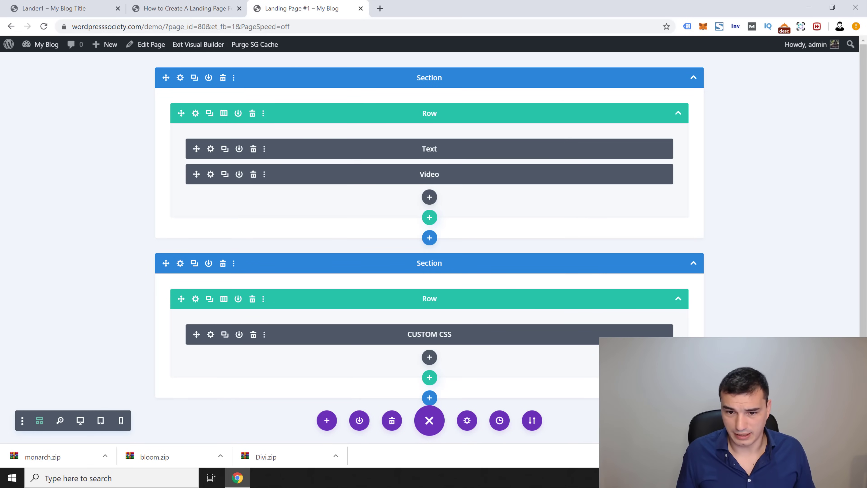
Step: Add a Button module labelled GET ACCESS NOW below the video
left_click(429, 197)
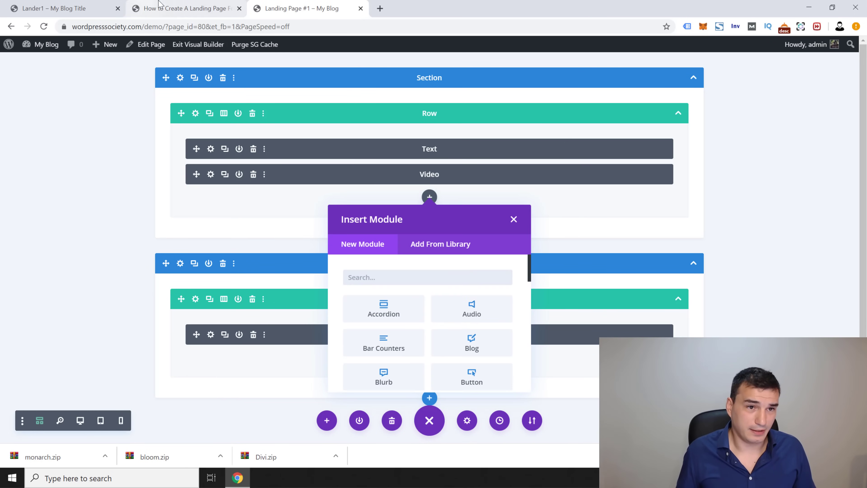
left_click(159, 5)
left_click(101, 8)
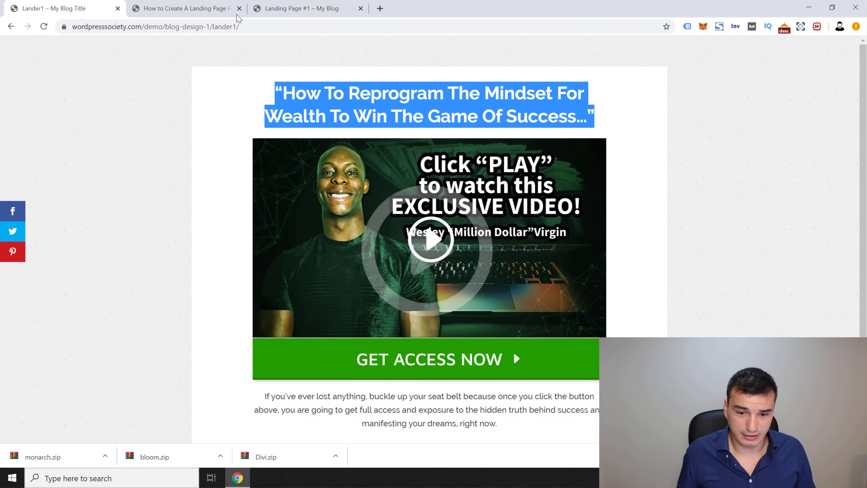
left_click(184, 8)
left_click(302, 8)
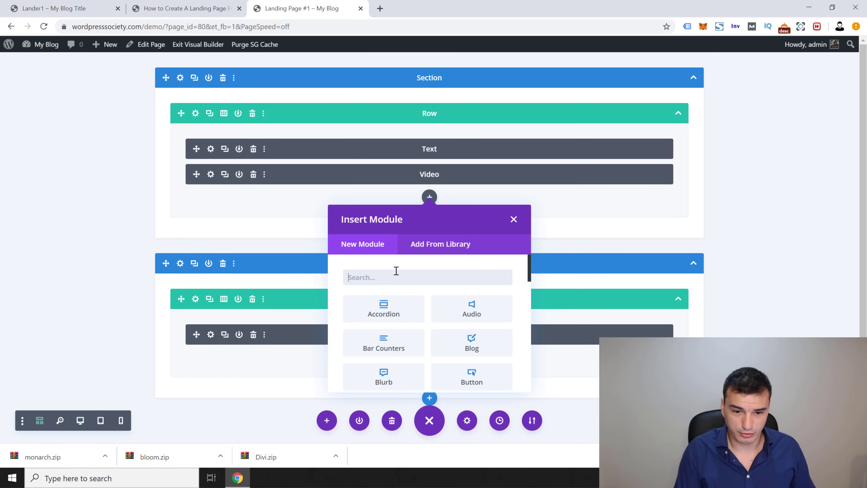
type("but")
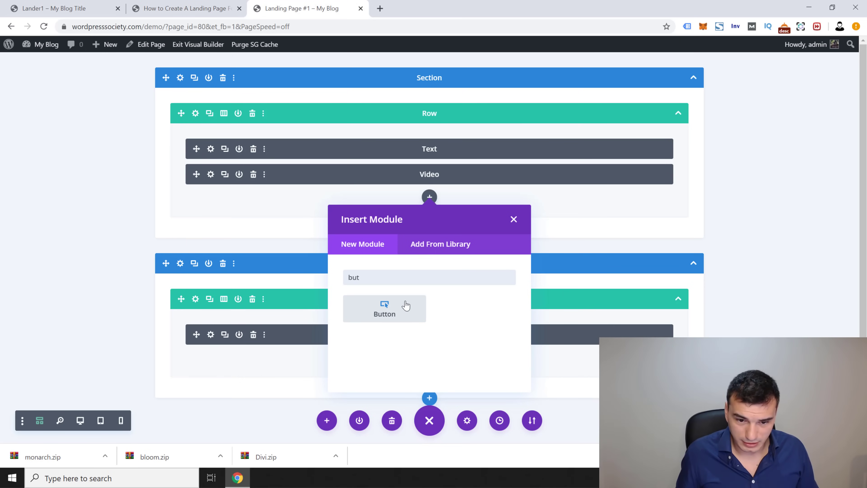
left_click(406, 305)
left_click(609, 203)
type("GET ACCESS NOW")
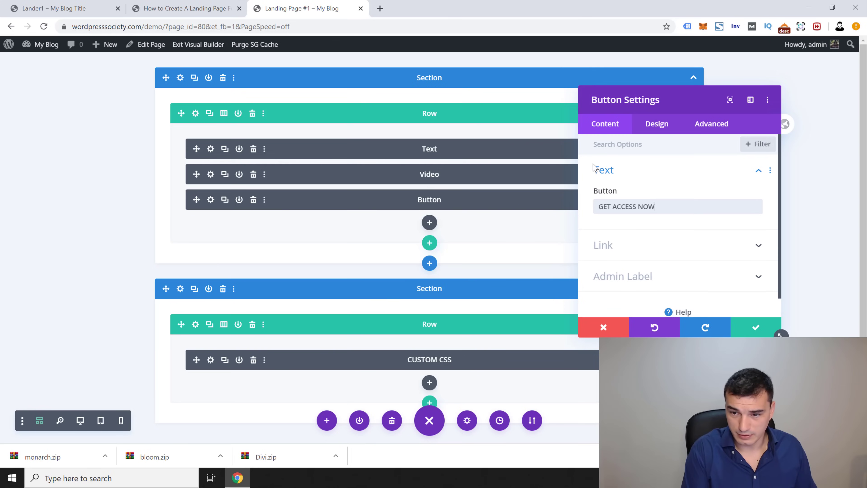
left_click(754, 328)
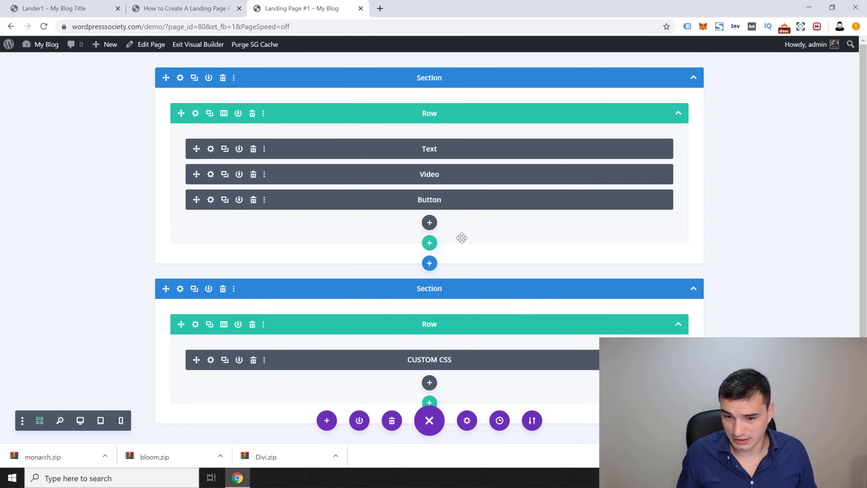
Step: Add a Text module below the button holding the reference page's seat-belt paragraph, then open a live preview
left_click(430, 222)
type("text")
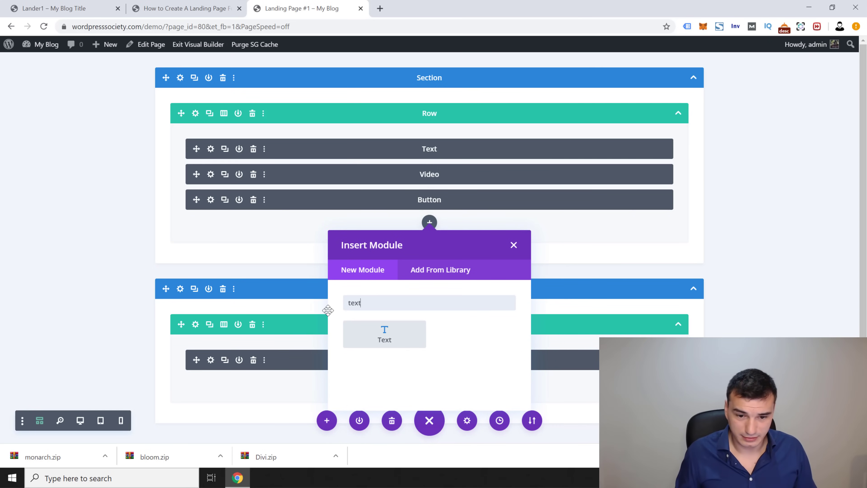
left_click(394, 344)
left_click(106, 7)
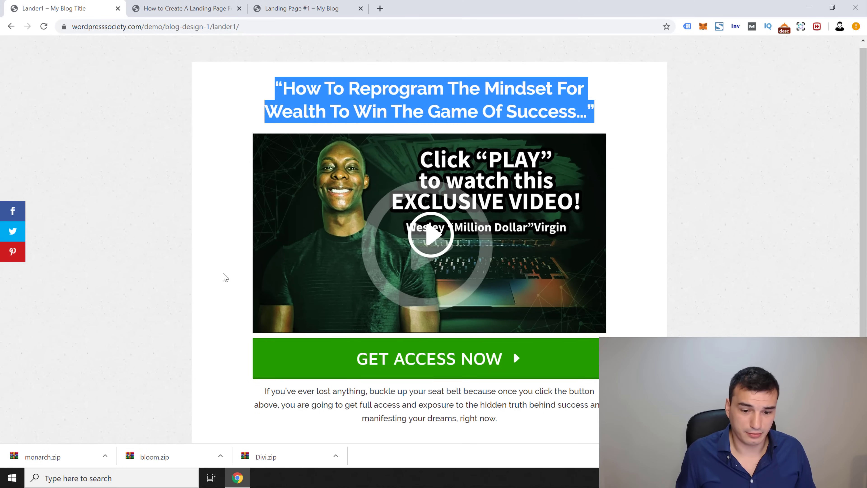
scroll(222, 277, "down", 3)
triple_click(373, 299)
key("ctrl+c")
key("ctrl+Tab")
key("ctrl+Tab")
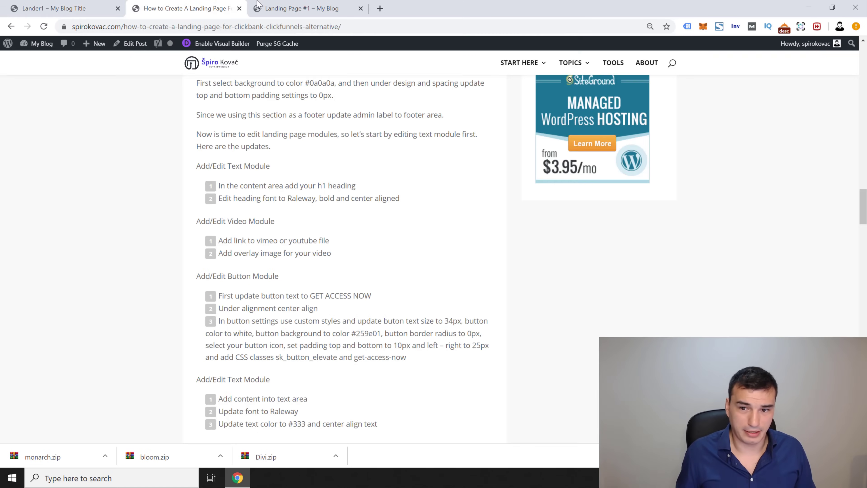
key("ctrl+v")
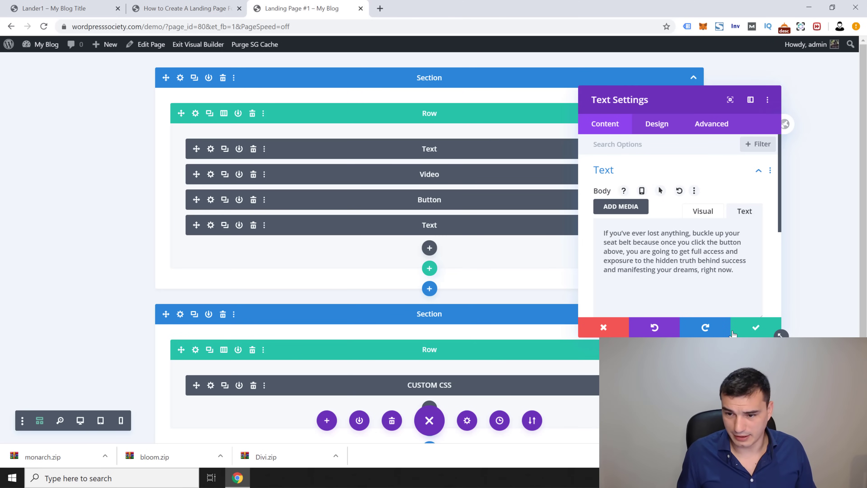
left_click(760, 328)
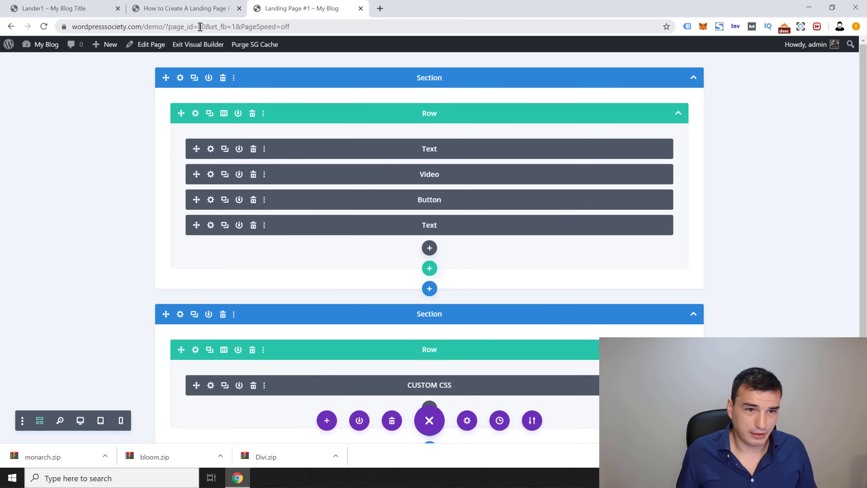
left_click_drag(206, 27, 73, 26)
left_click_drag(145, 27, 391, 22)
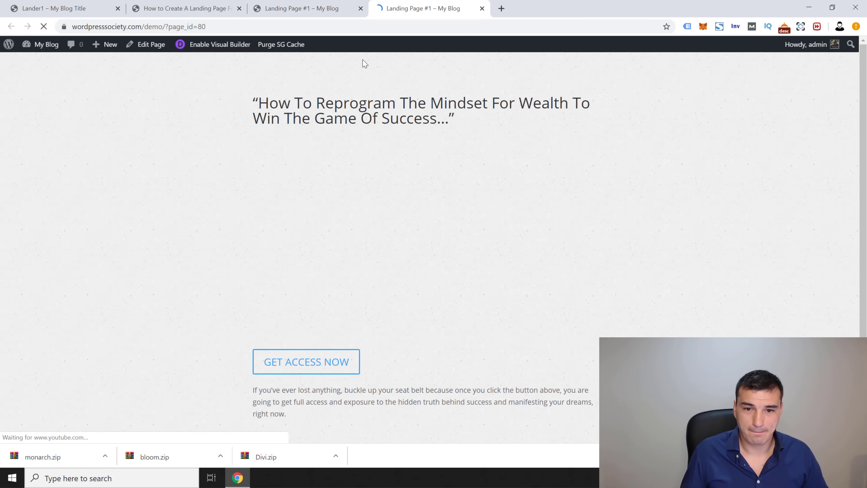
Step: Scroll through the live landing page preview, then go back to the builder tab
scroll(164, 171, "down", 2)
scroll(170, 185, "up", 2)
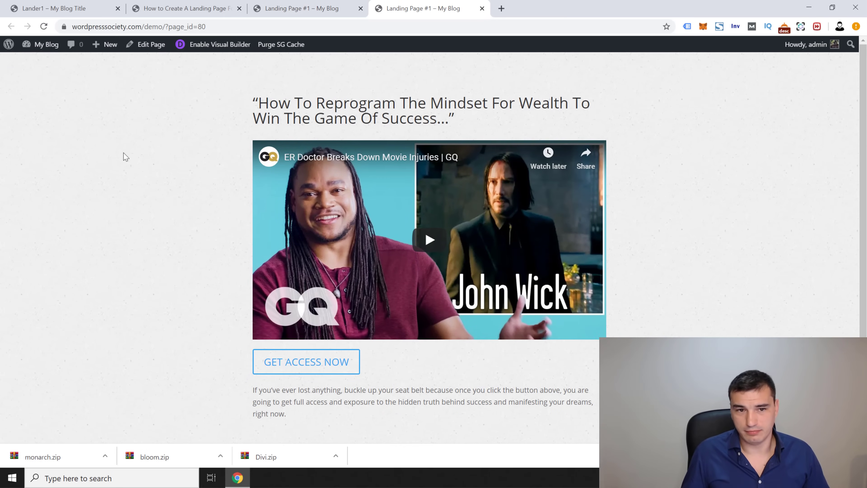
scroll(116, 171, "down", 3)
scroll(120, 183, "up", 3)
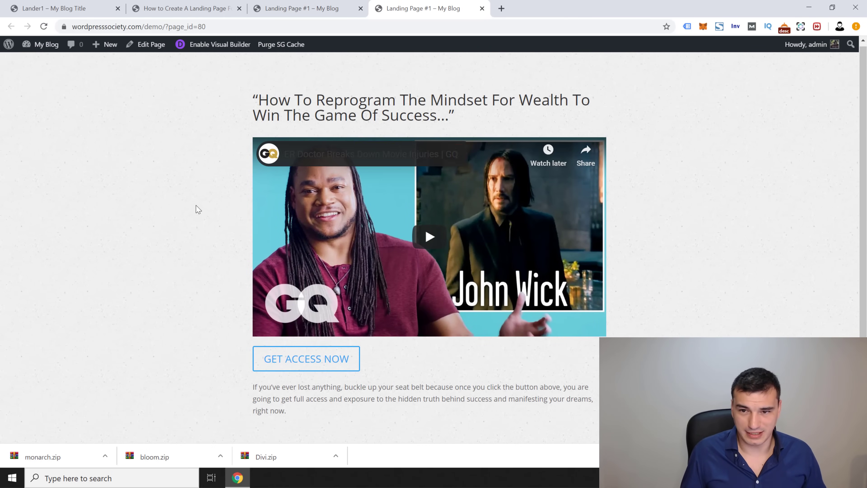
scroll(181, 222, "down", 1)
scroll(192, 249, "down", 2)
scroll(158, 229, "up", 3)
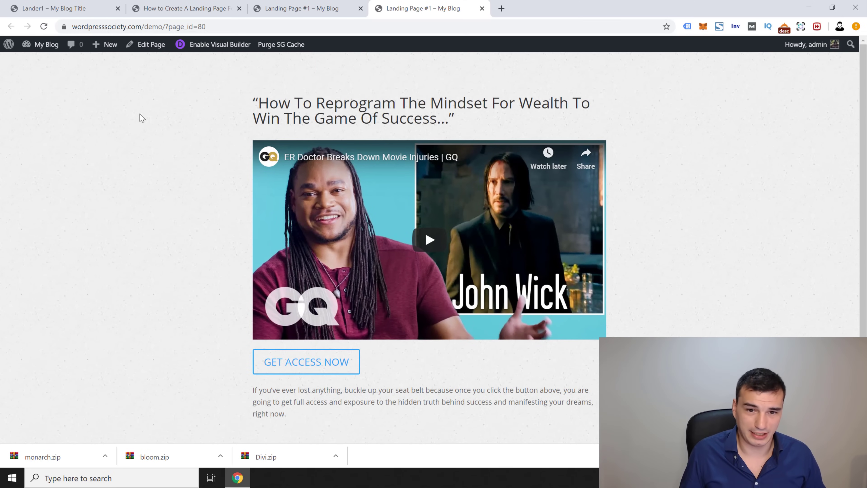
left_click(301, 8)
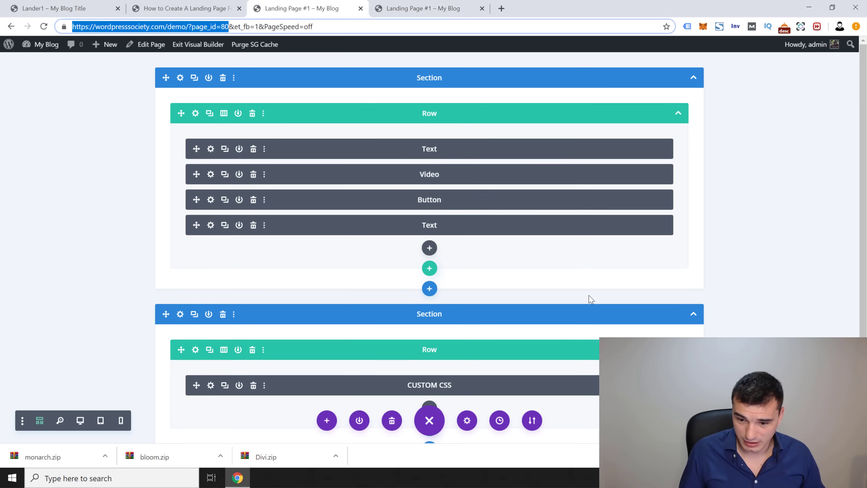
Step: Switch to desktop view and set the headline's heading font to Raleway
left_click(81, 421)
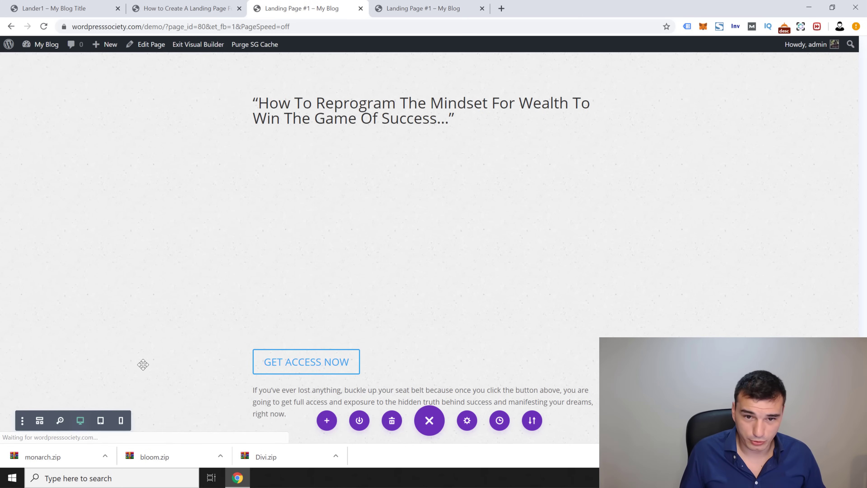
mouse_move(411, 101)
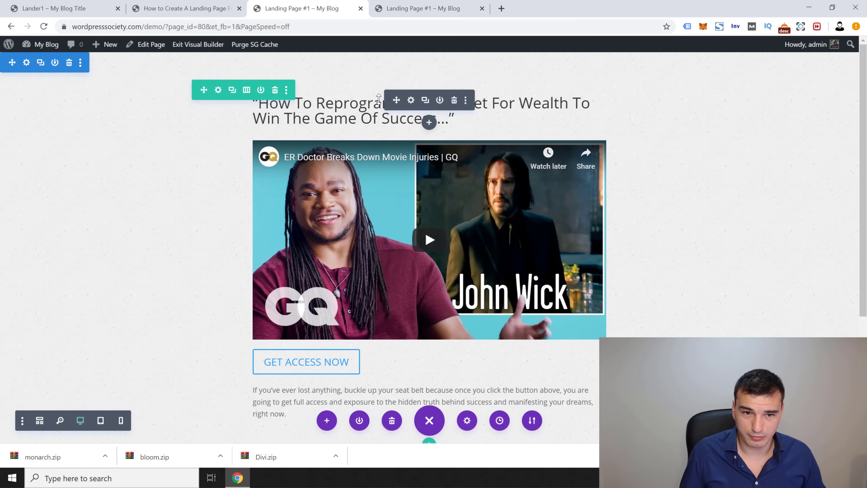
left_click(411, 101)
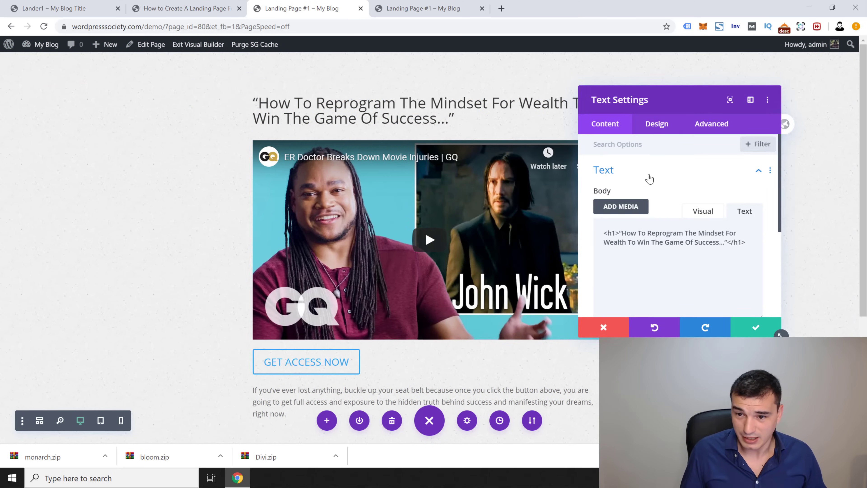
left_click(656, 124)
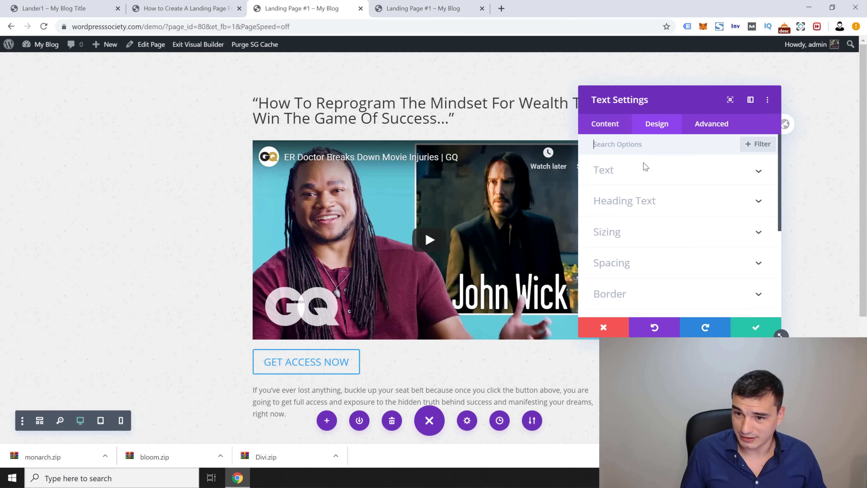
left_click(644, 207)
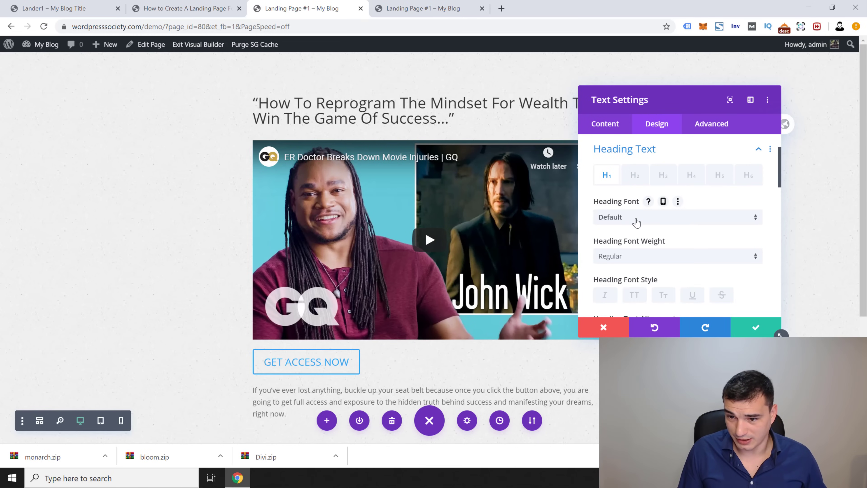
left_click(649, 217)
type("Ralewa")
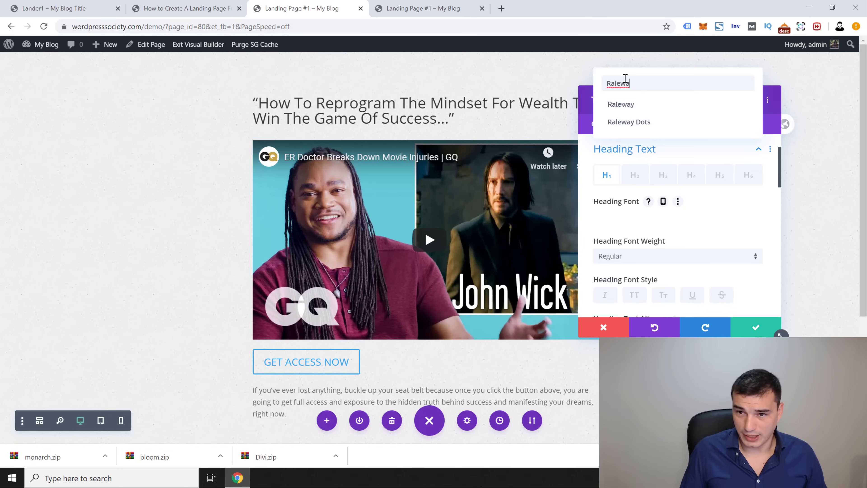
left_click(623, 105)
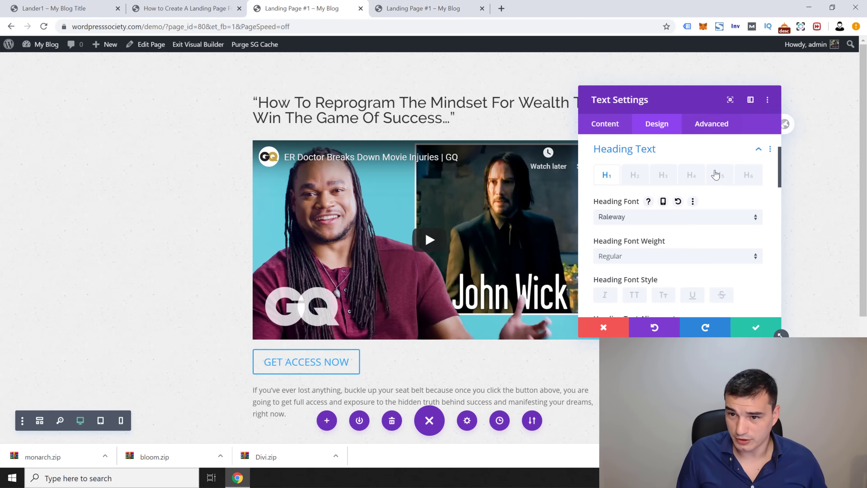
Step: Make the heading text Bold, centre-aligned and 34px
scroll(680, 239, "down", 2)
left_click(646, 205)
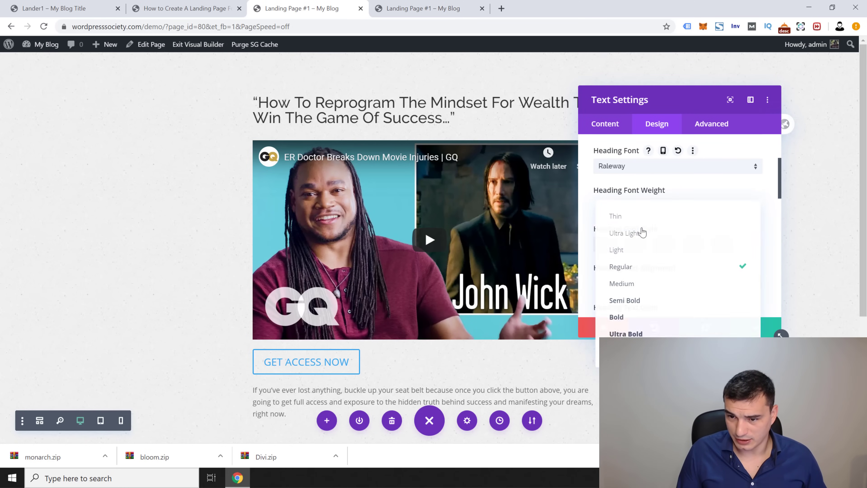
left_click(616, 318)
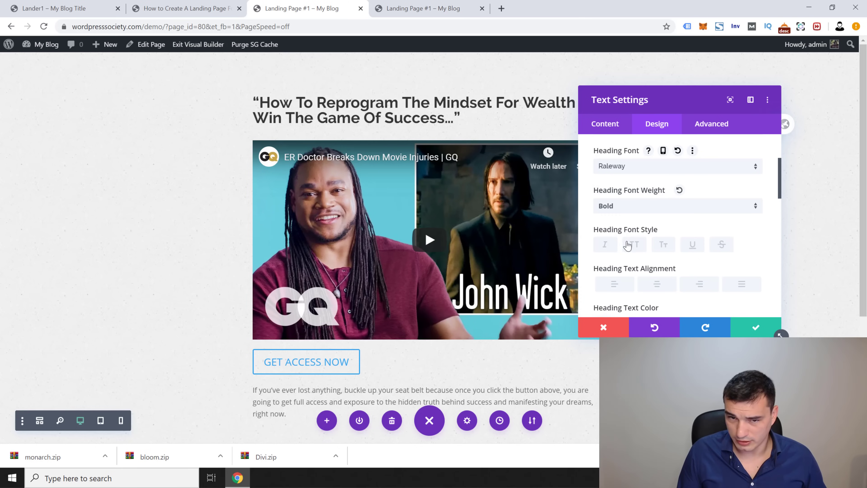
left_click(654, 212)
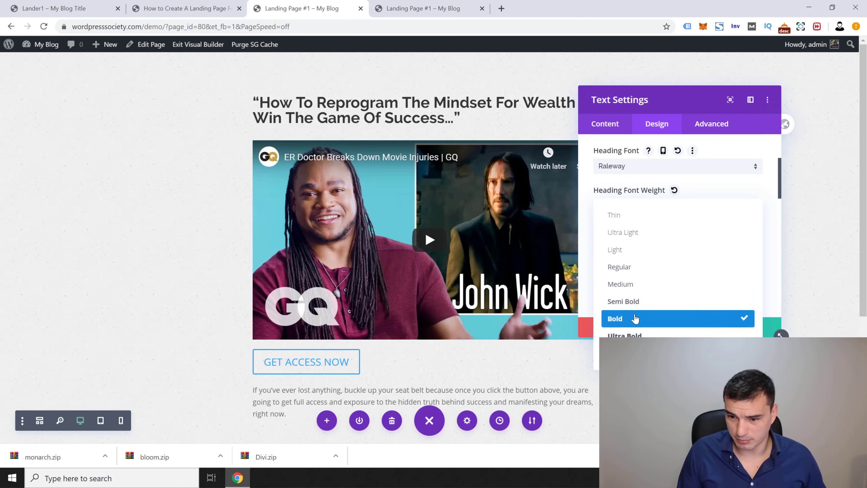
left_click(640, 318)
scroll(643, 246, "down", 1)
left_click(658, 236)
scroll(649, 236, "down", 2)
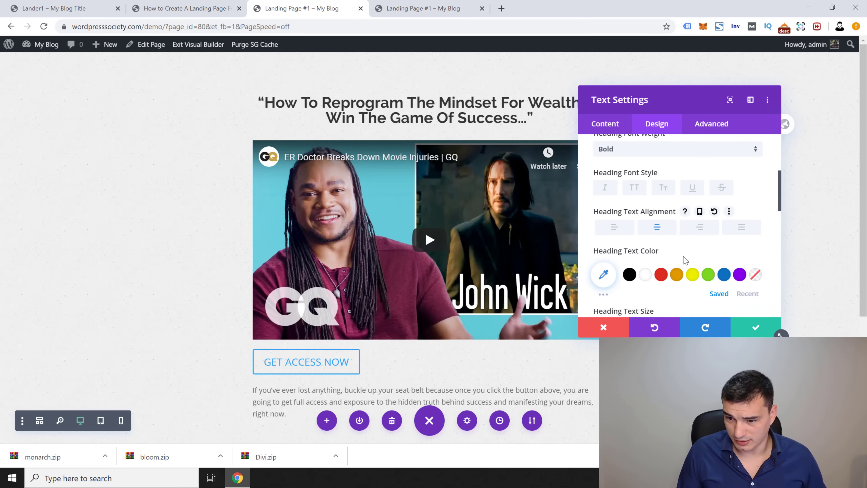
left_click_drag(639, 236, 631, 235)
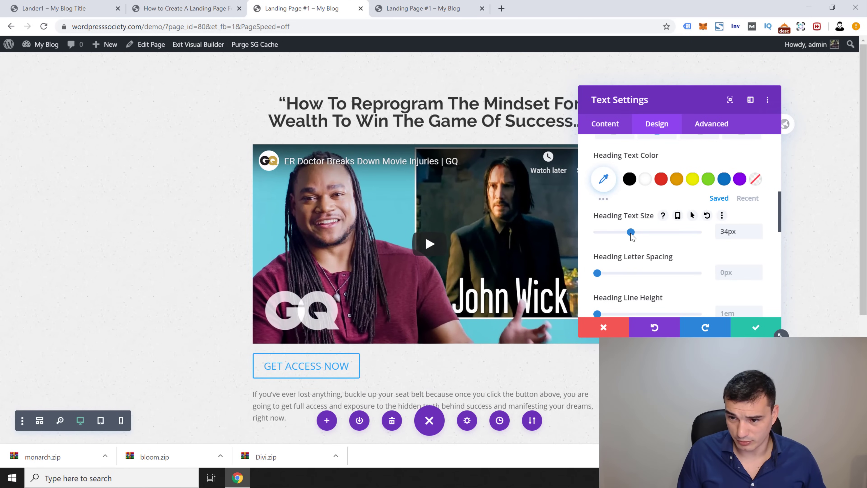
scroll(631, 233, "down", 6)
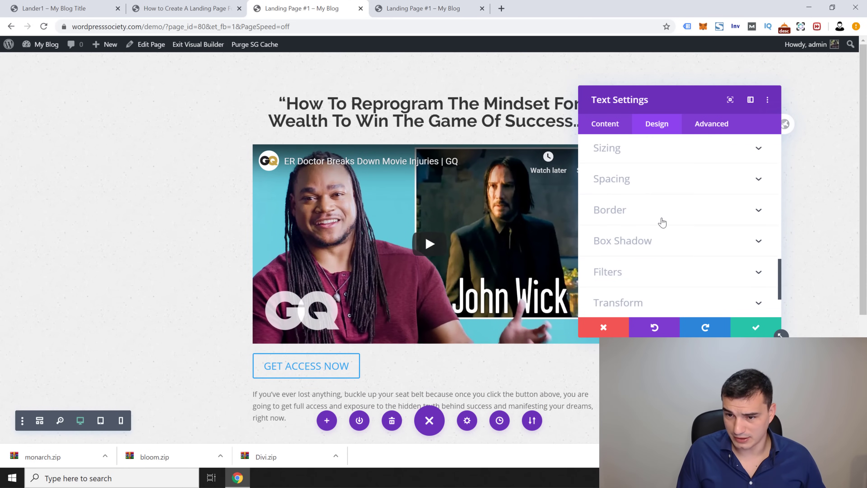
scroll(649, 219, "up", 2)
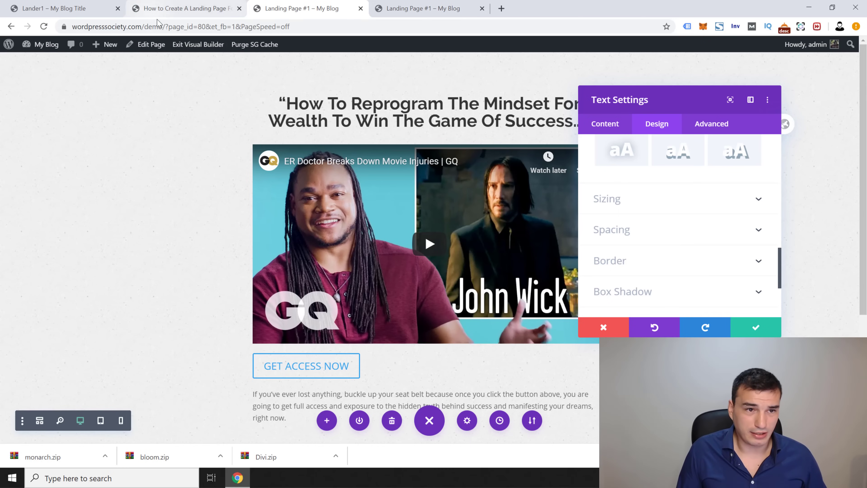
Step: Compare the headline with the reference lander, then save and close its Text settings
left_click(170, 11)
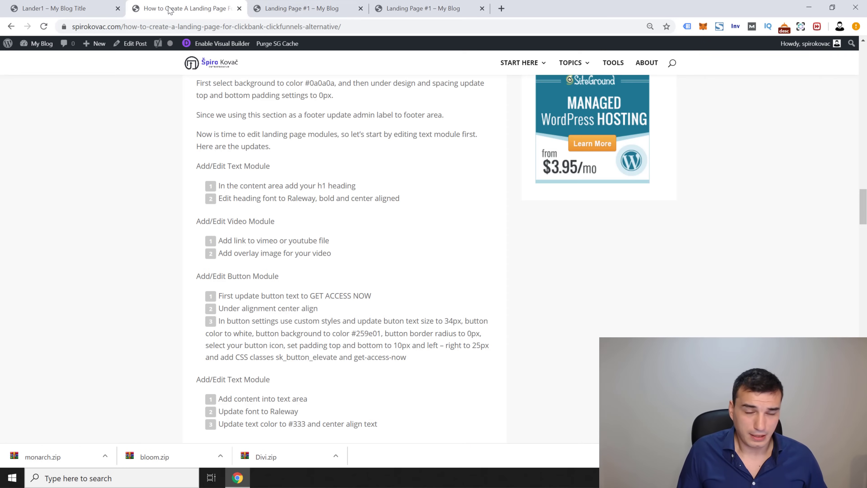
left_click(55, 8)
scroll(239, 174, "up", 3)
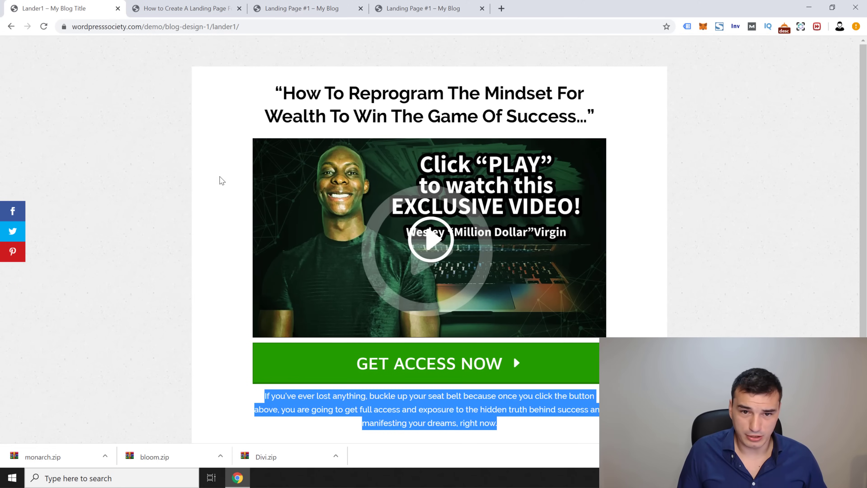
left_click(277, 9)
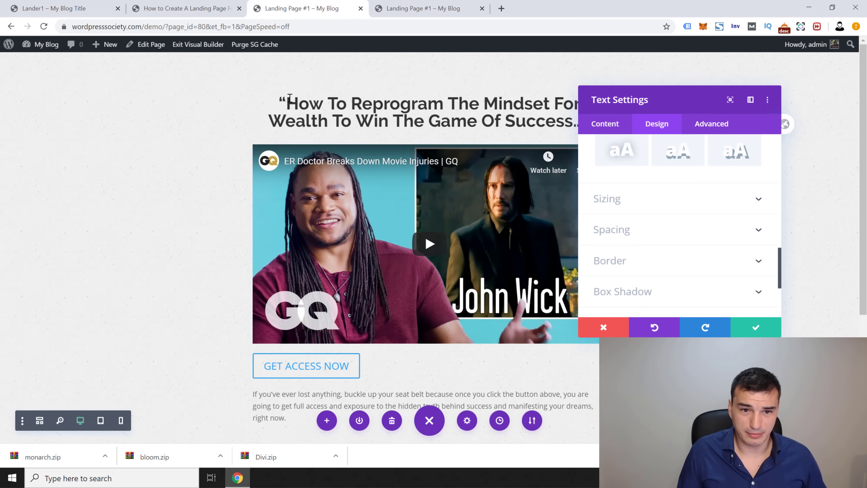
key("ctrl+1")
left_click(290, 5)
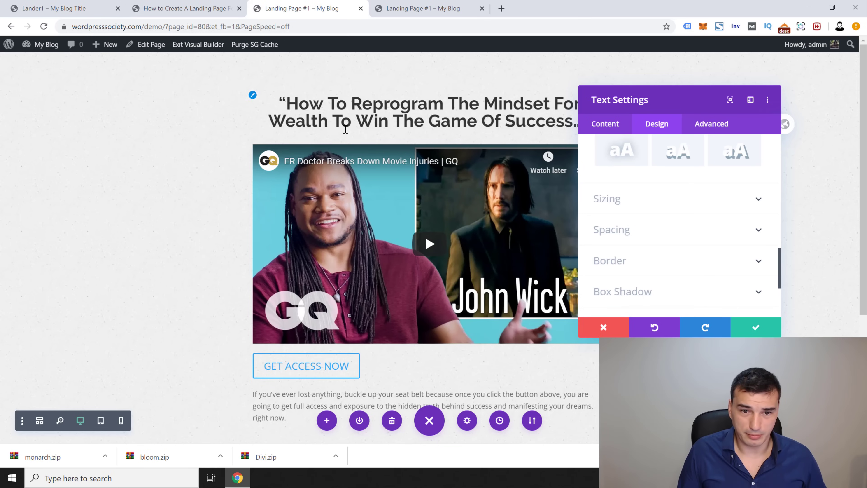
left_click(755, 327)
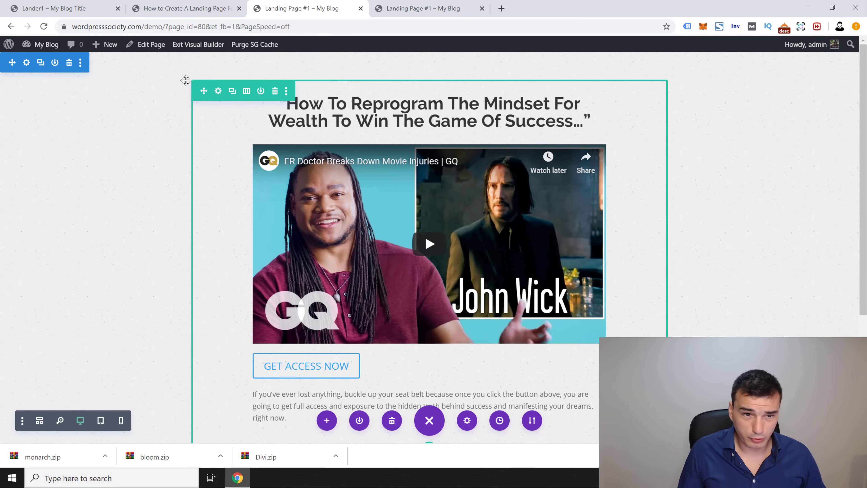
key("ctrl+1")
Step: Give the content row a #ffffff background colour
left_click(290, 10)
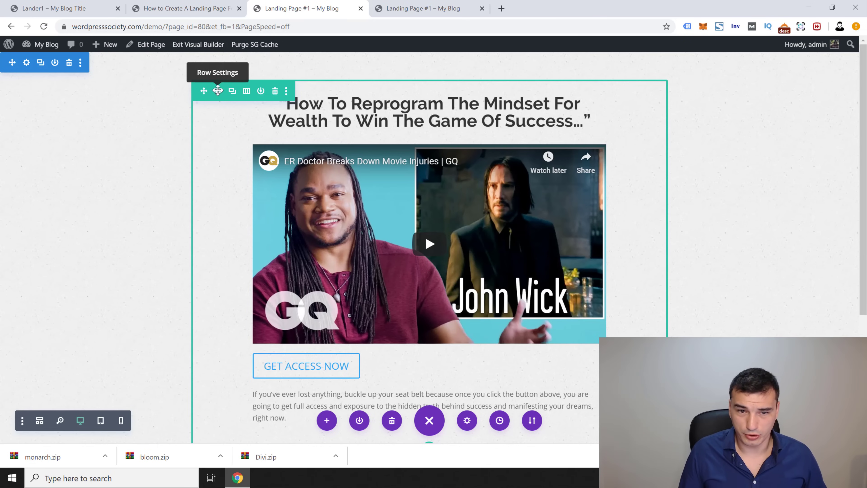
left_click(217, 91)
left_click(654, 124)
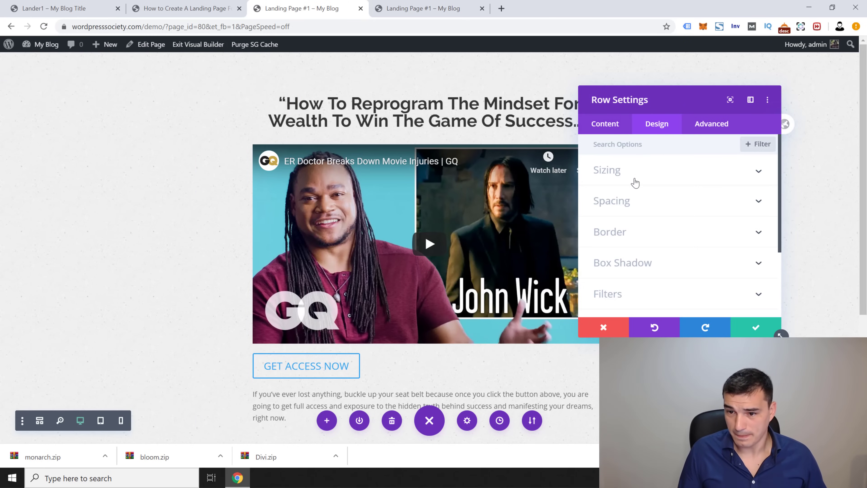
left_click(603, 128)
scroll(668, 267, "down", 3)
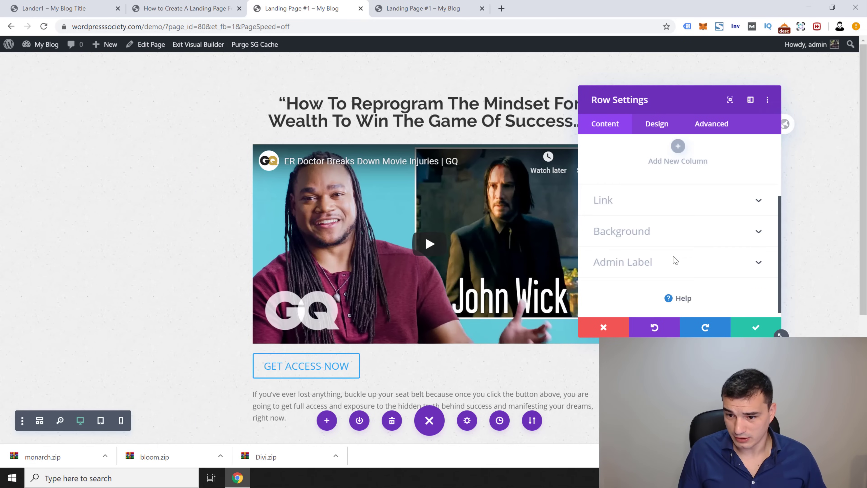
left_click(648, 231)
left_click(677, 266)
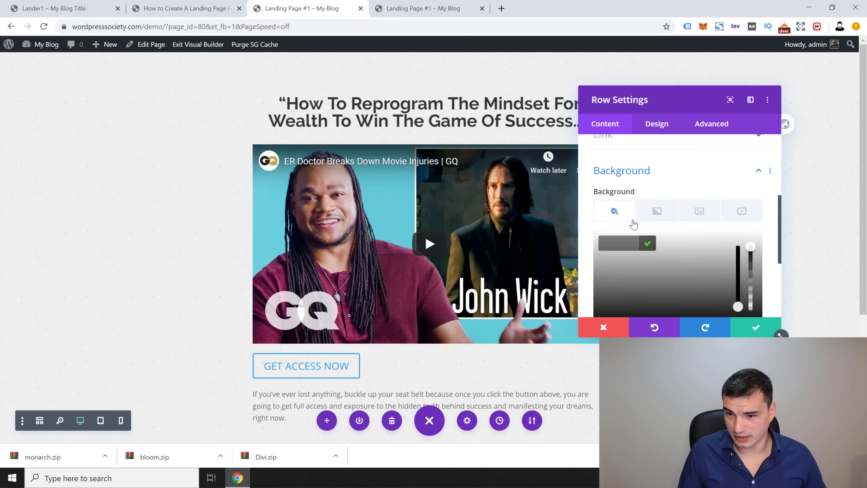
type("#ff")
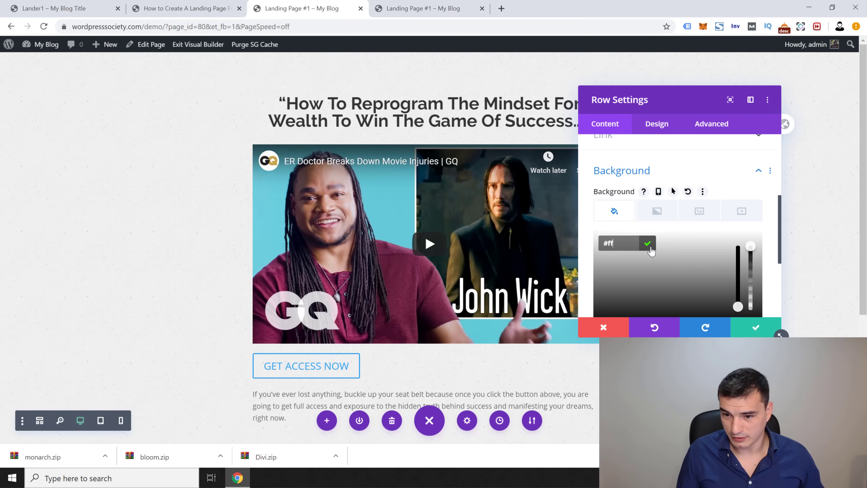
type("ffff")
left_click(648, 244)
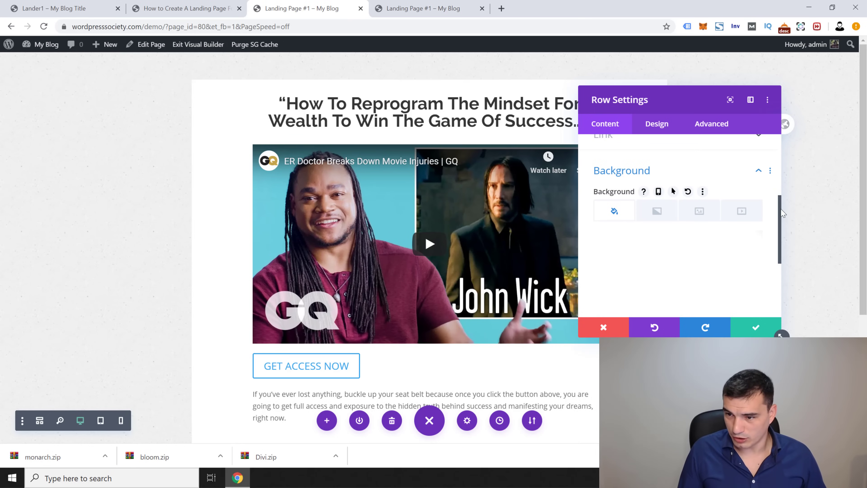
Step: Set the row's max width to 936px, save, and compare with the reference lander
scroll(783, 212, "up", 5)
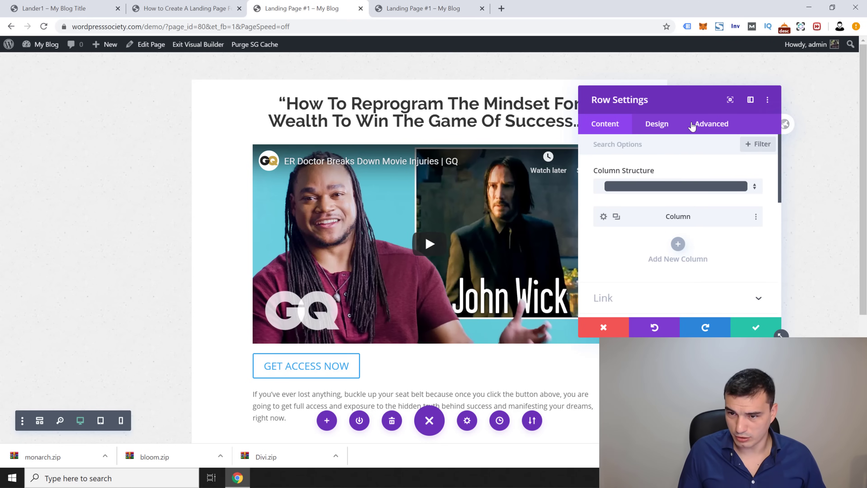
left_click(654, 125)
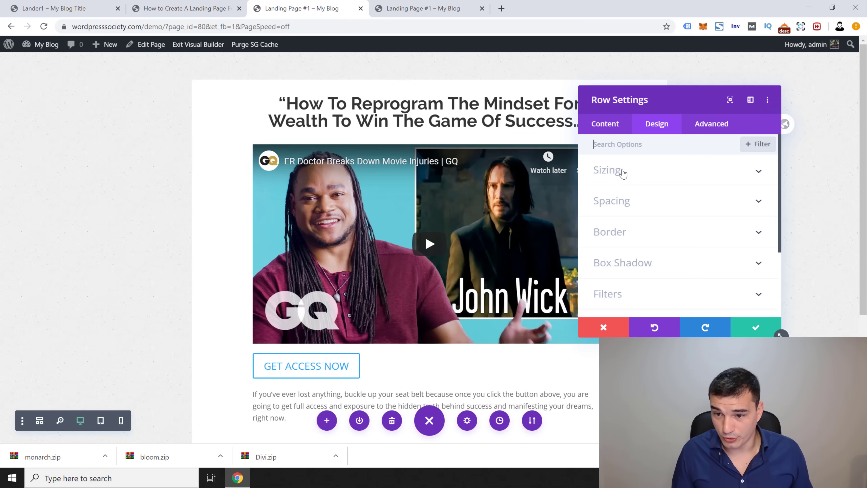
left_click(636, 171)
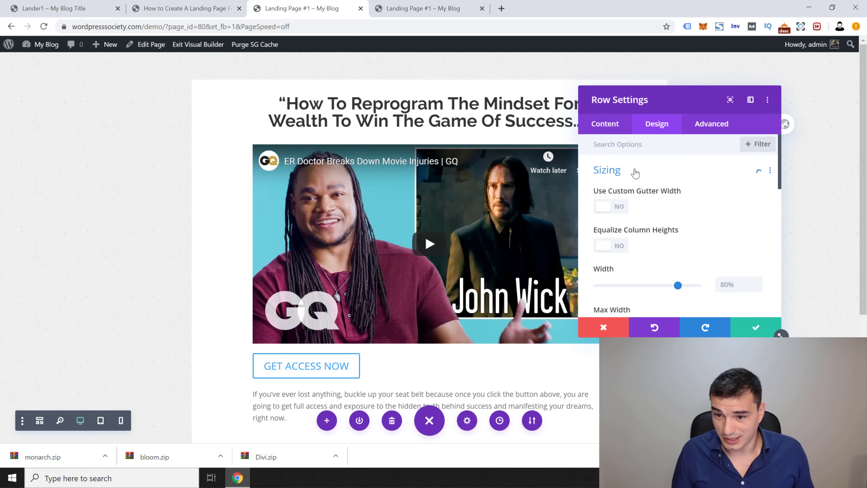
scroll(708, 241, "down", 3)
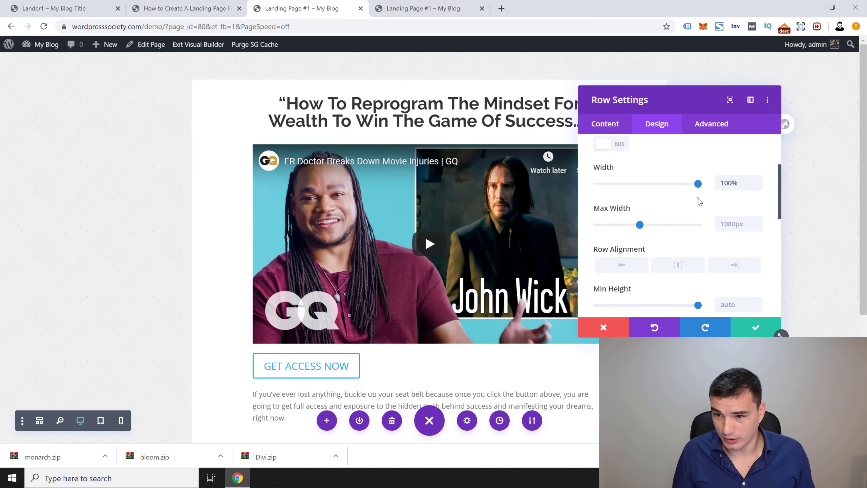
left_click(735, 227)
scroll(737, 222, "up", 1)
scroll(738, 224, "down", 3)
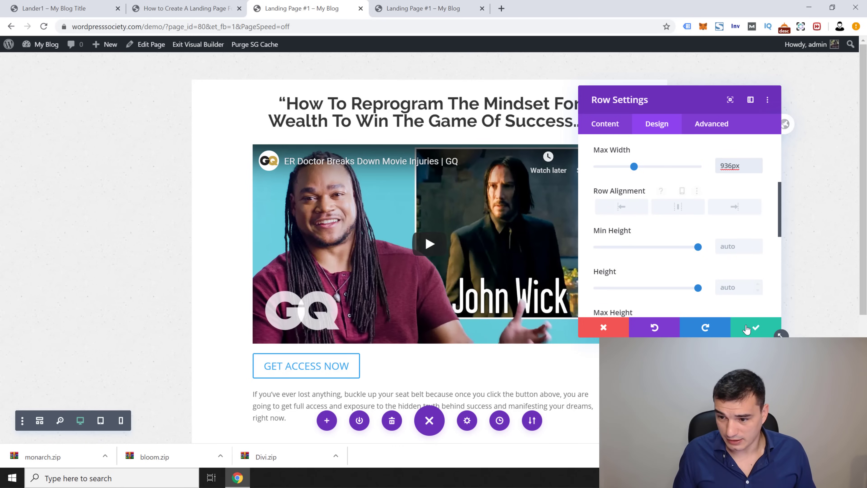
left_click(753, 328)
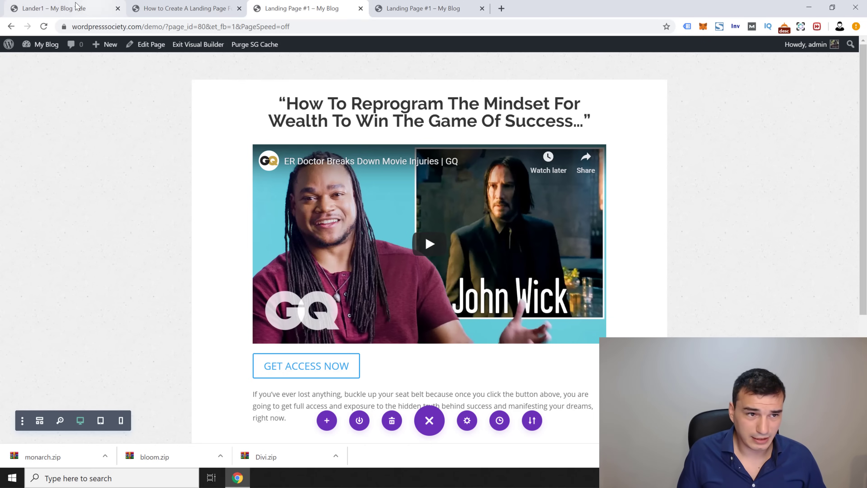
left_click(63, 9)
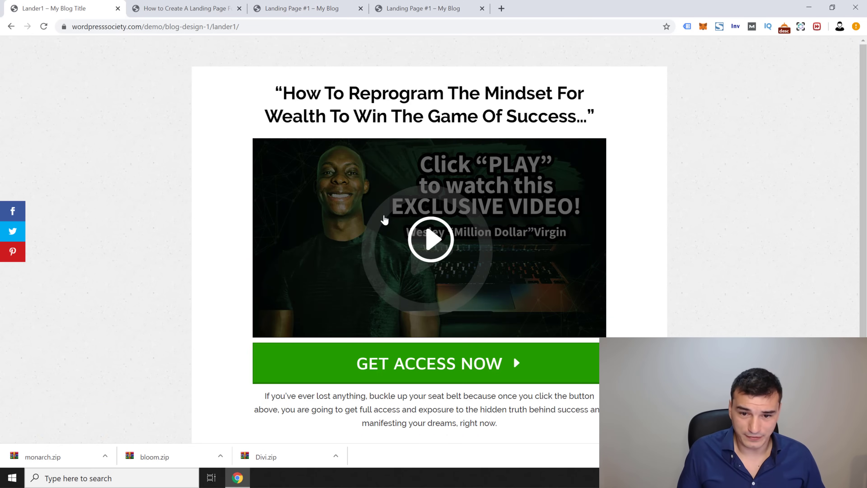
left_click(311, 10)
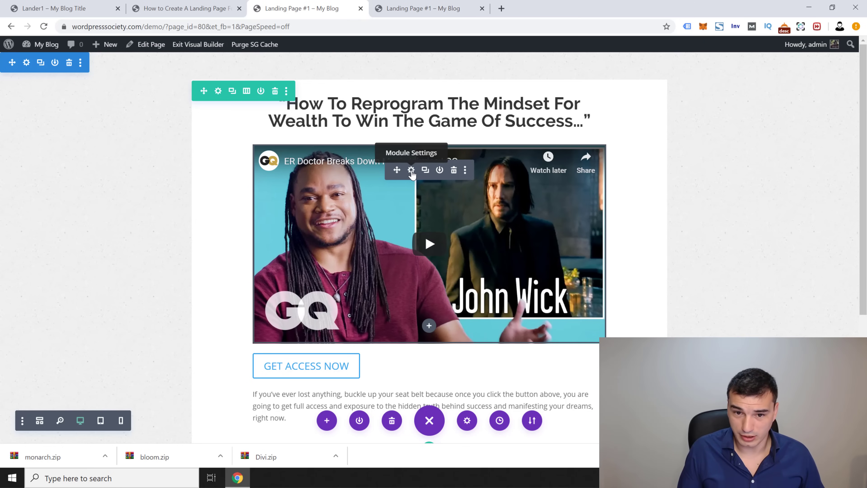
Step: Set the Click PLAY promo image as the Video module's overlay and save it
left_click(411, 169)
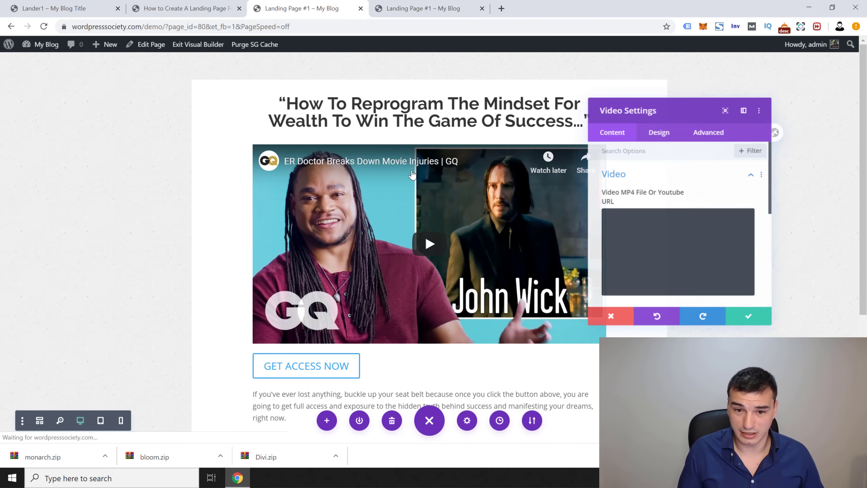
scroll(781, 174, "down", 10)
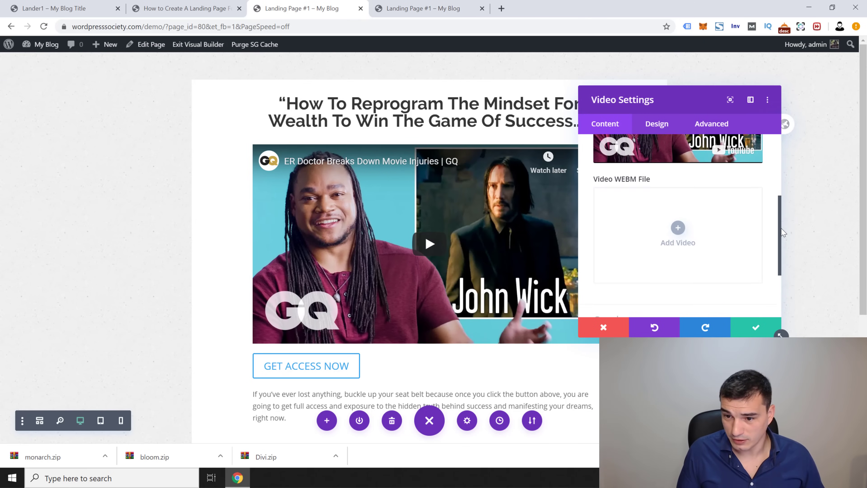
left_click(655, 258)
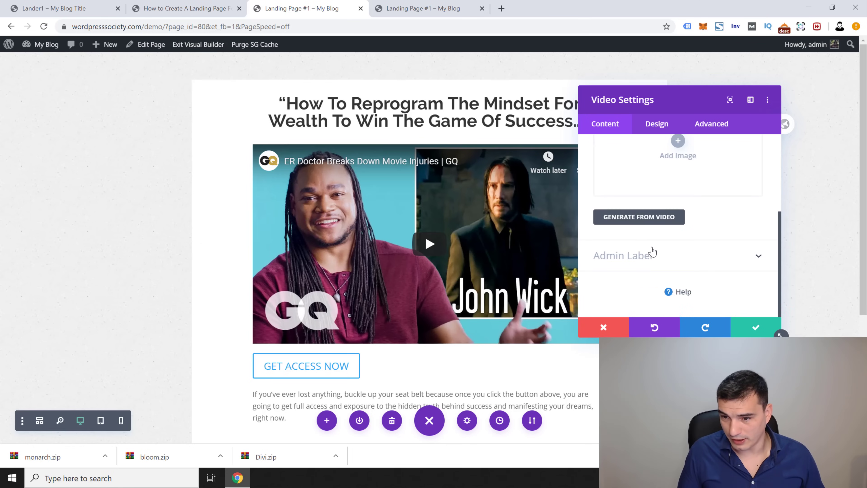
left_click(678, 220)
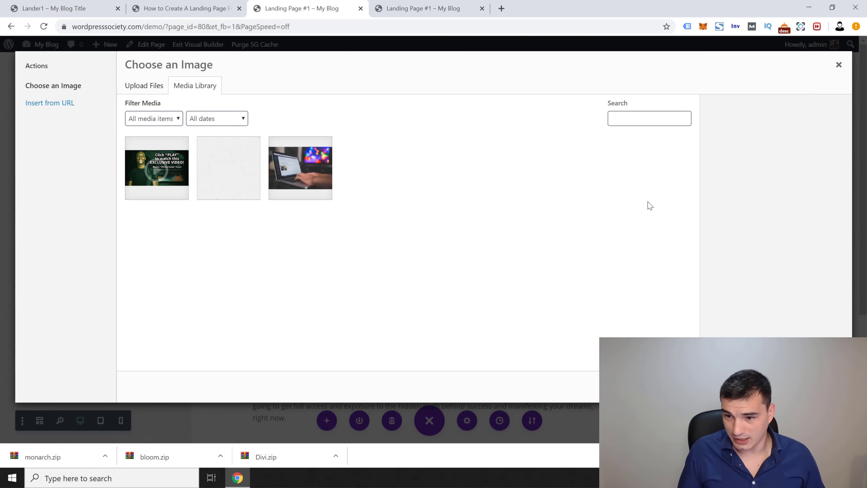
left_click(171, 187)
left_click(814, 386)
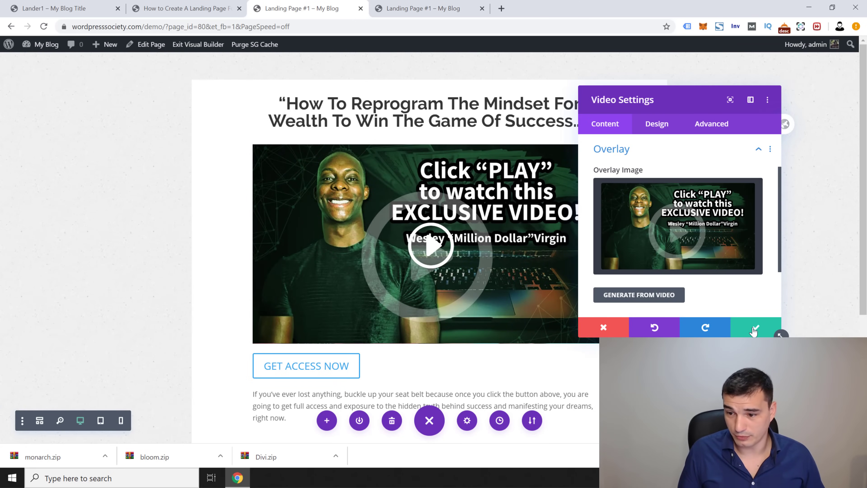
left_click(753, 330)
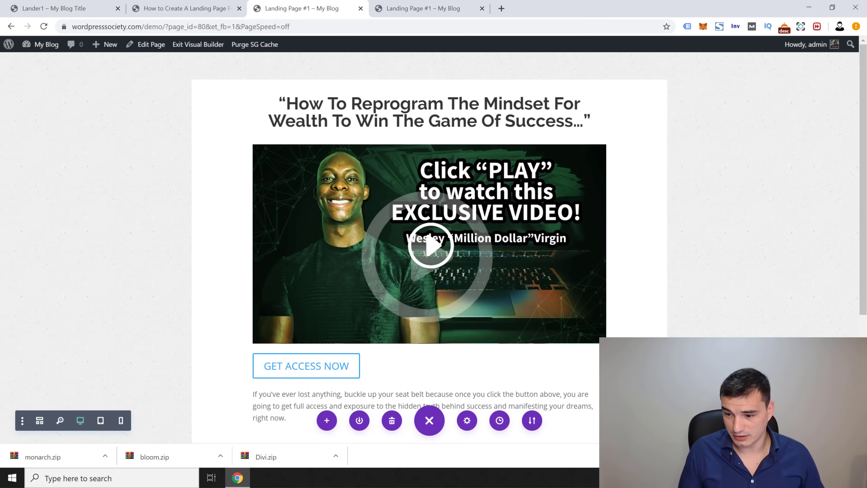
scroll(856, 168, "down", 2)
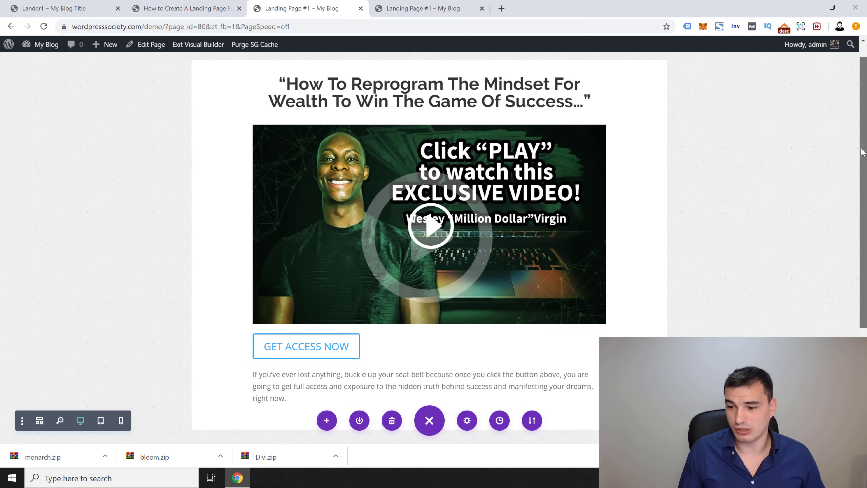
scroll(856, 168, "up", 1)
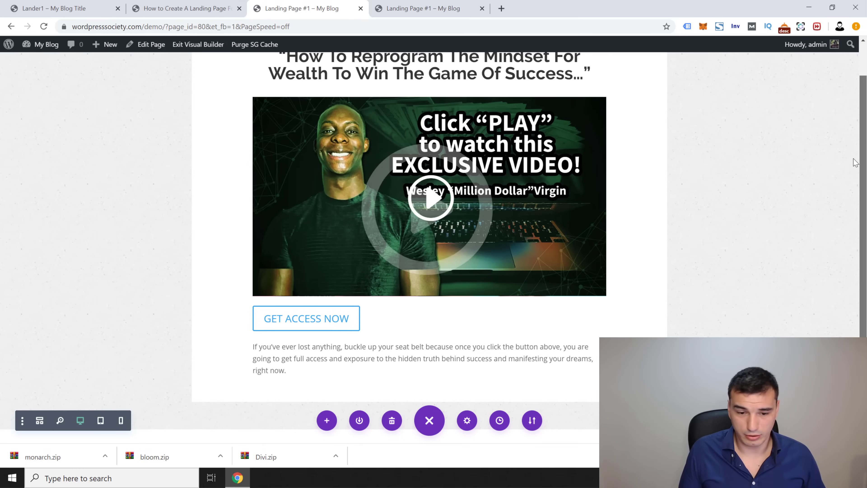
scroll(856, 164, "down", 1)
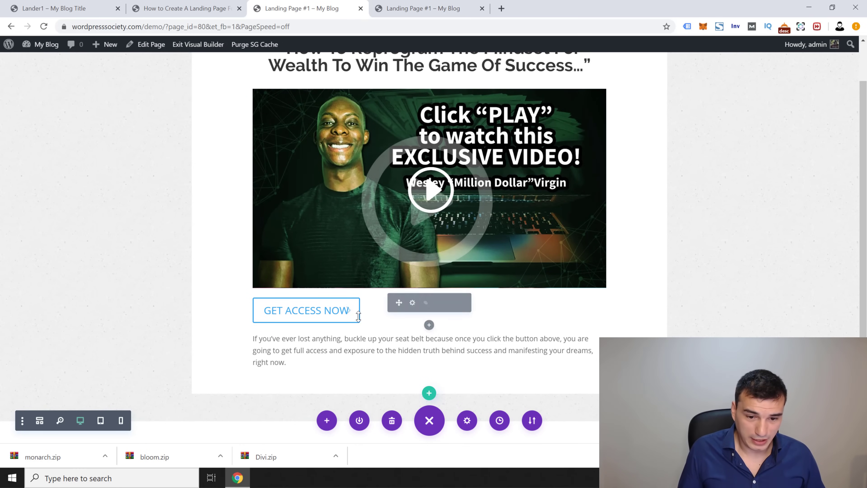
left_click(411, 303)
Step: Center-align the GET ACCESS NOW button
left_click_drag(577, 95, 413, 88)
left_click(499, 118)
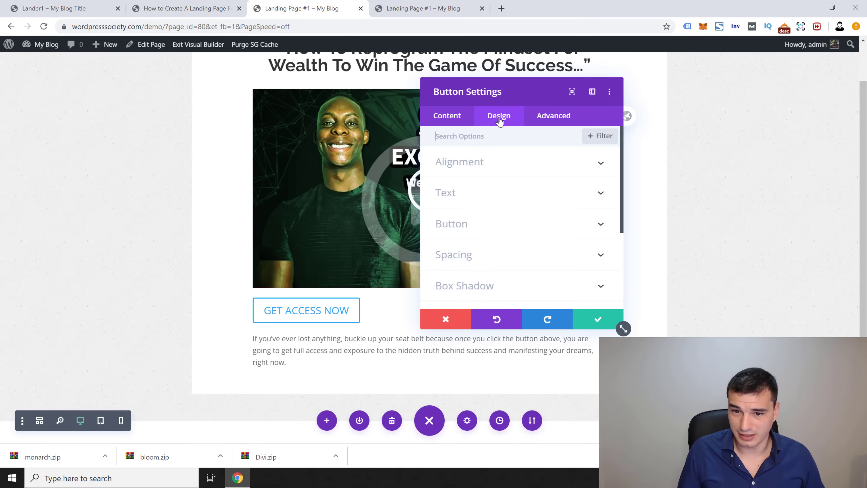
left_click(516, 167)
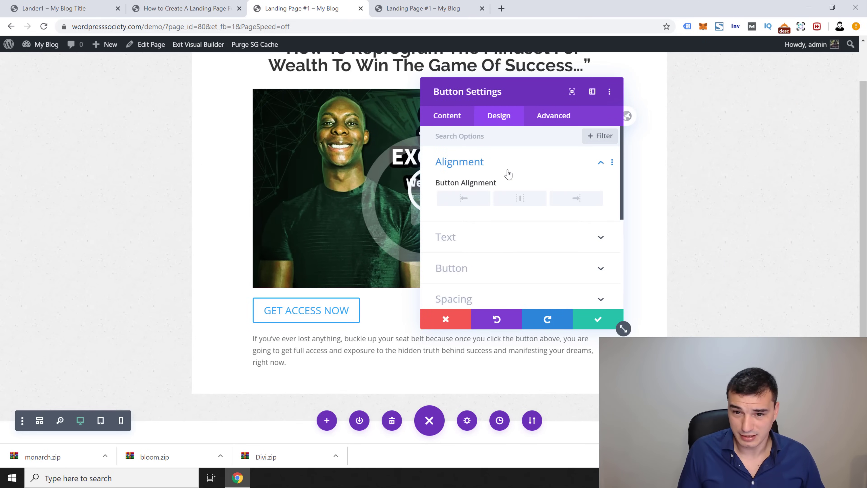
left_click(523, 202)
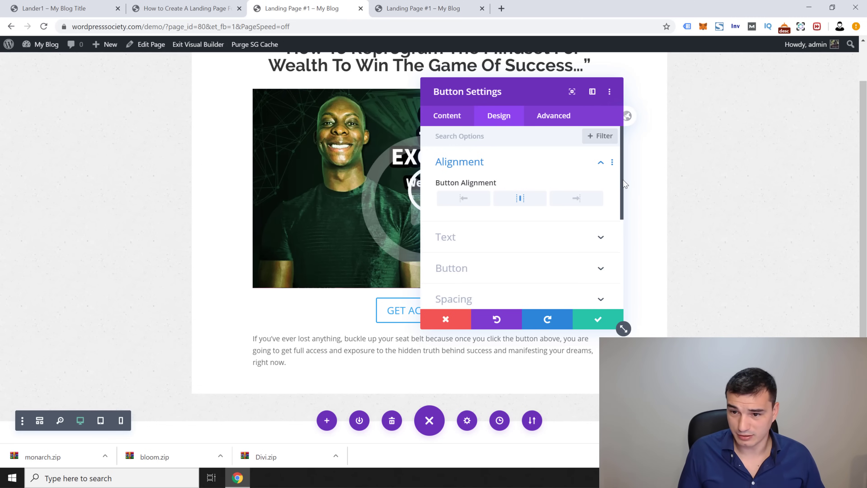
Step: Turn on Use Custom Styles and set the button text size to 34px
scroll(618, 207, "down", 1)
scroll(594, 212, "down", 1)
left_click(503, 216)
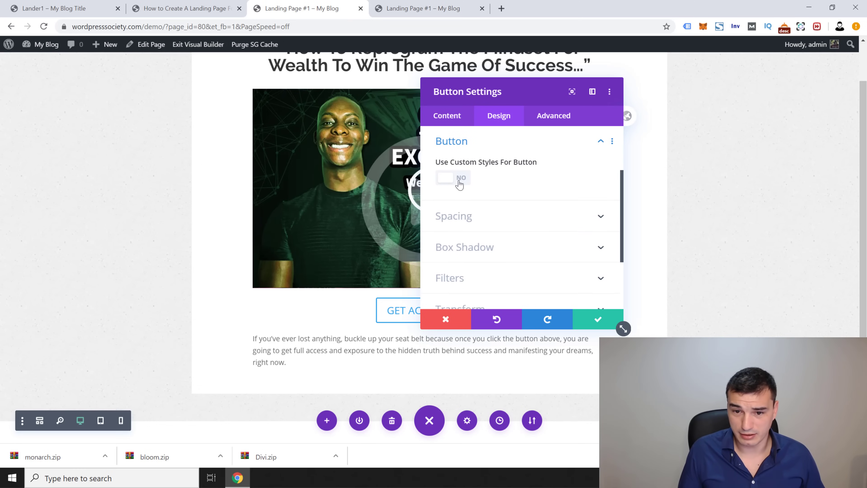
left_click(444, 178)
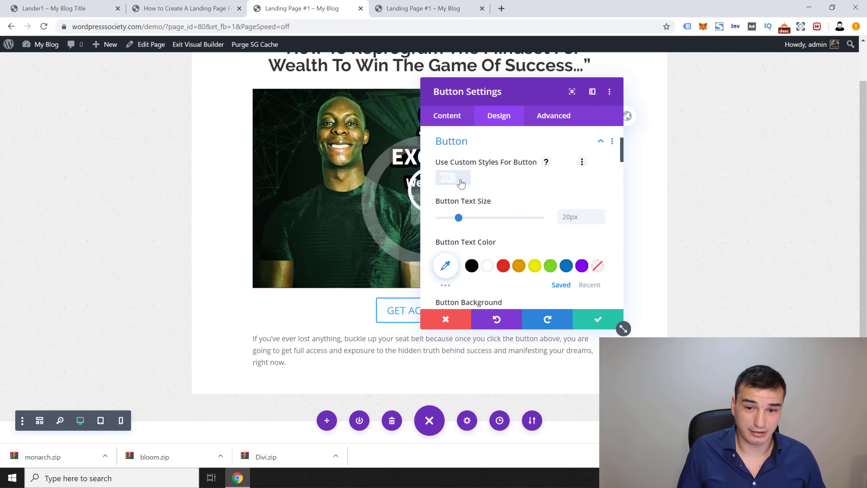
left_click_drag(458, 218, 472, 219)
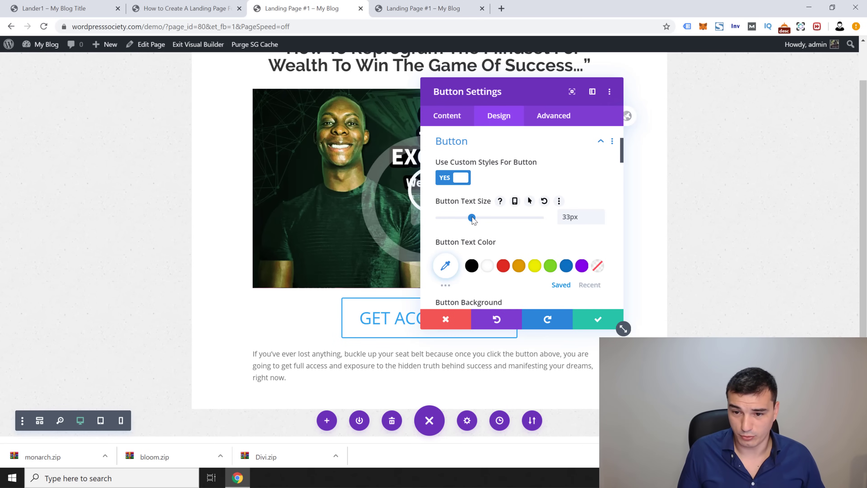
left_click_drag(621, 157, 622, 167)
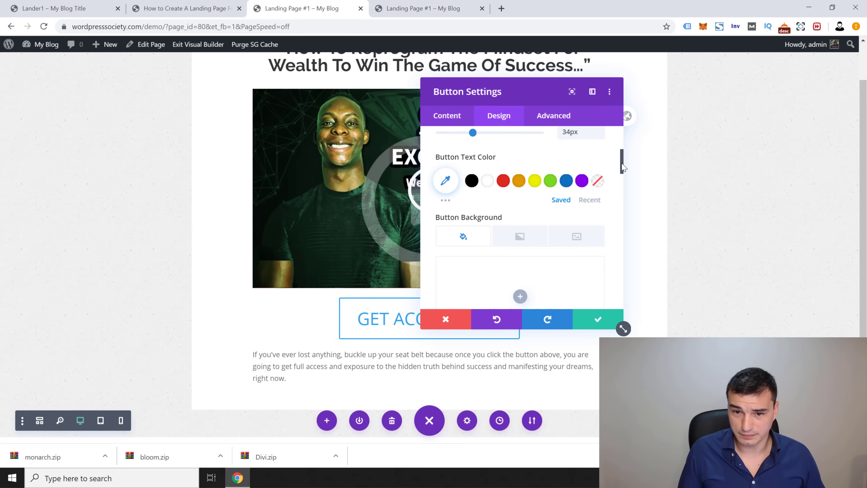
Step: Set the button text color to white
left_click(446, 180)
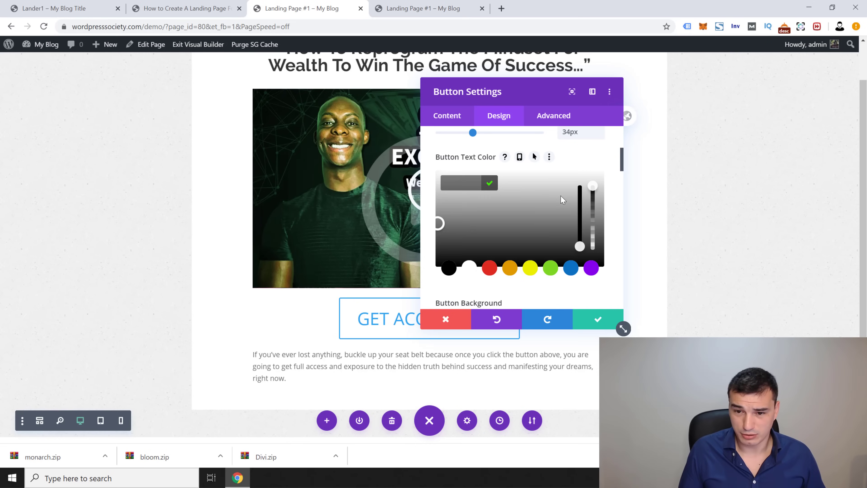
left_click(554, 267)
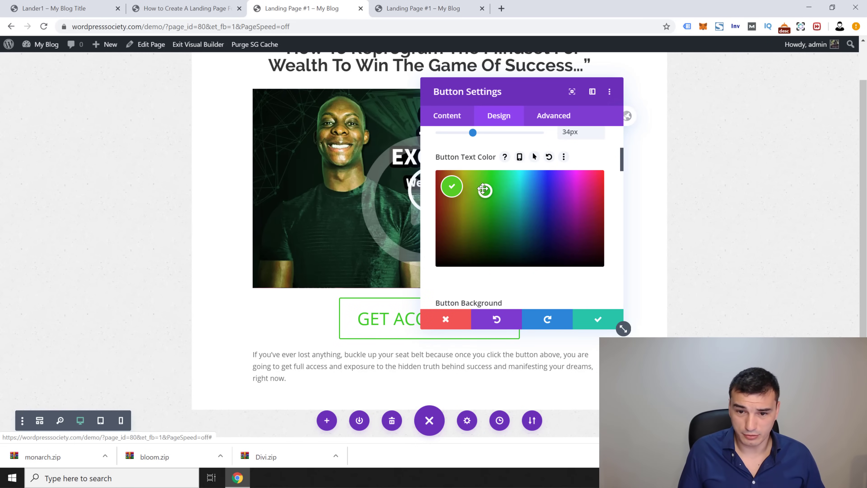
left_click(453, 188)
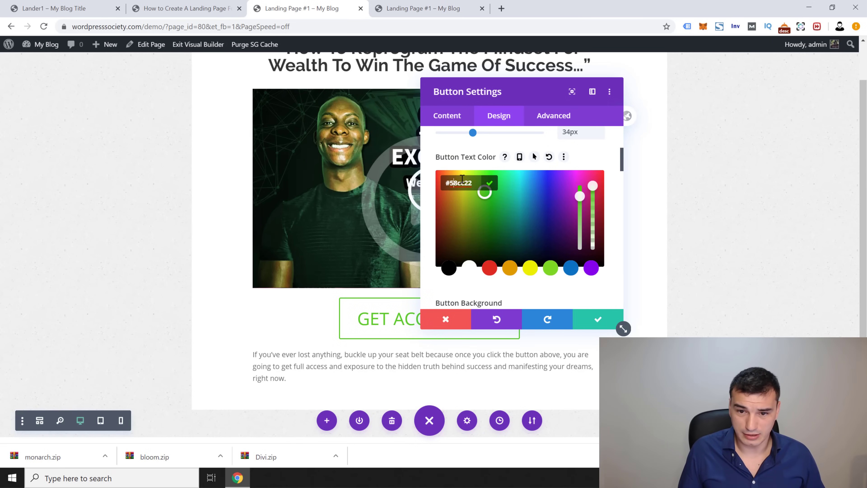
left_click(469, 269)
left_click(468, 164)
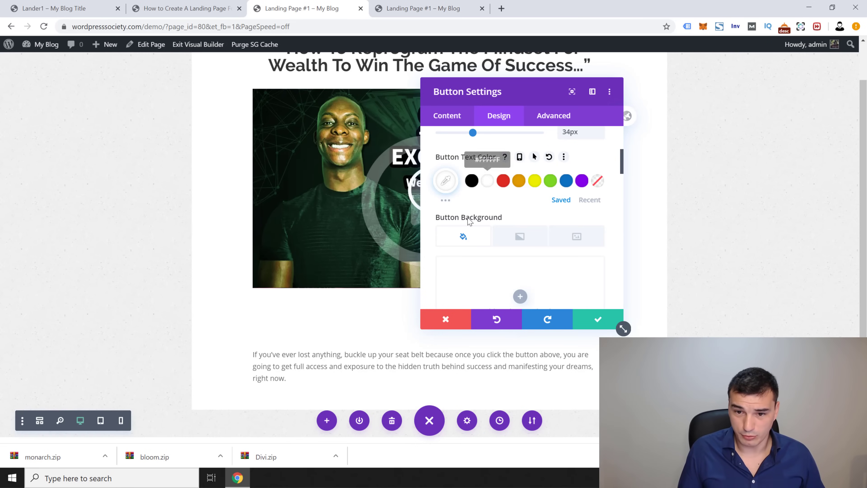
left_click(519, 294)
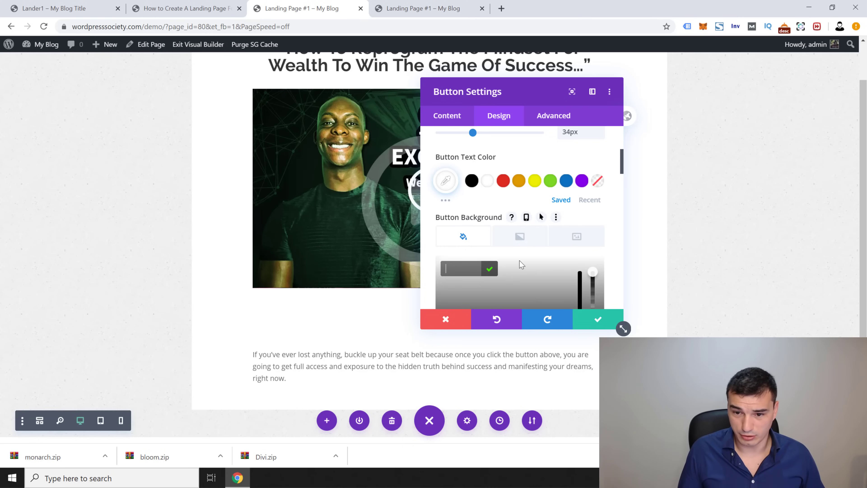
Step: Give the button background a pure green shade tuned in the color spectrum
scroll(520, 263, "down", 2)
left_click(548, 268)
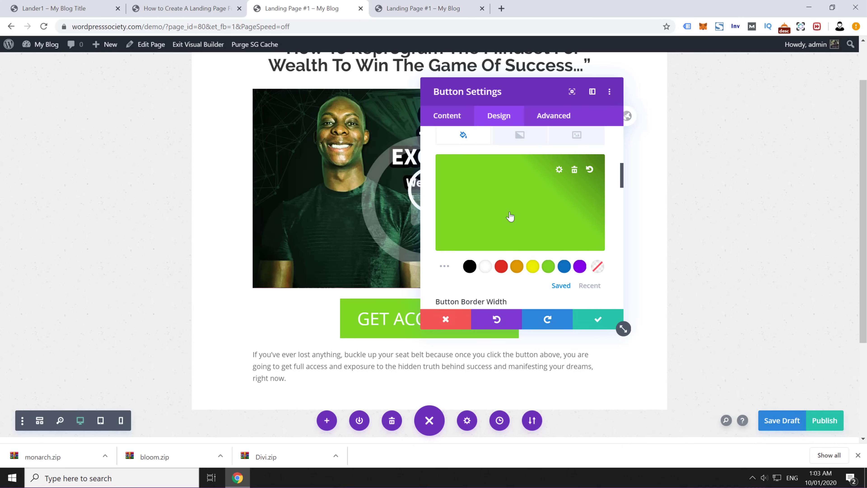
left_click(519, 205)
left_click(512, 191)
left_click_drag(507, 198, 506, 184)
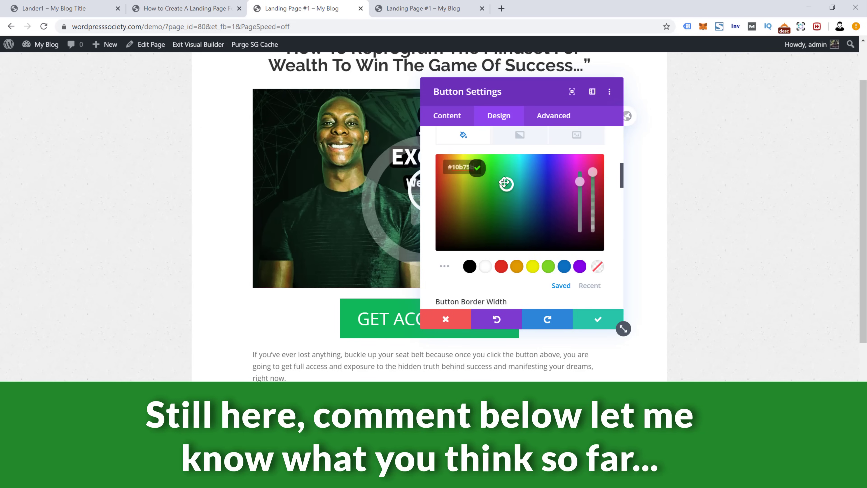
Step: Set Button Border Radius to 0px for square corners
scroll(583, 302, "down", 3)
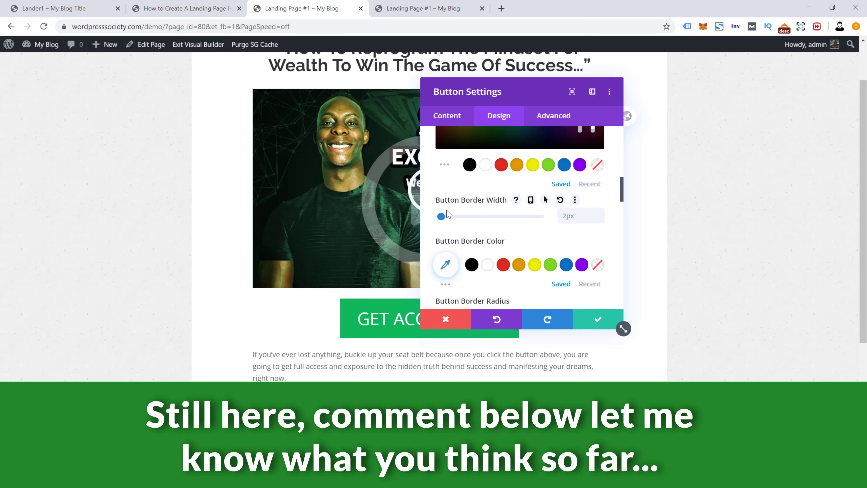
left_click_drag(622, 188, 622, 192)
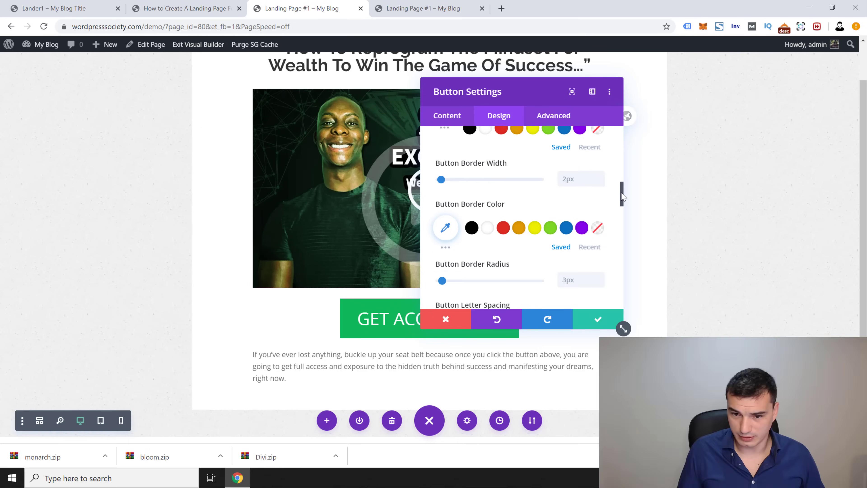
scroll(586, 242, "down", 2)
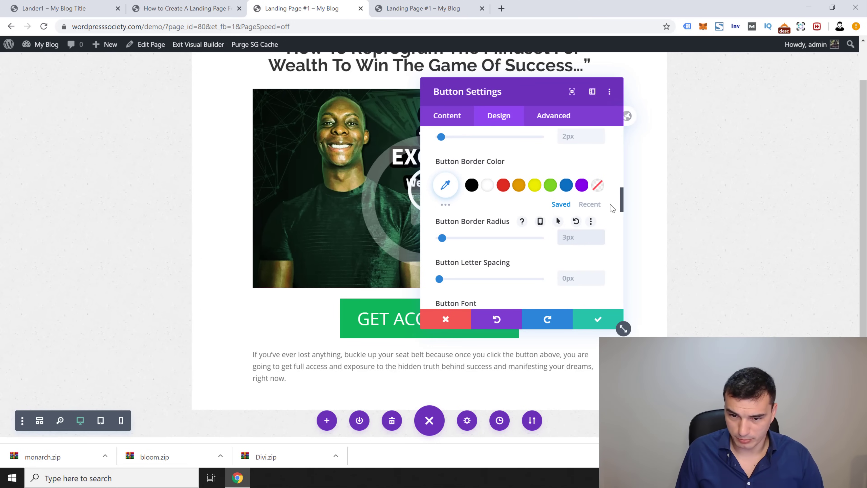
type("0")
left_click(580, 278)
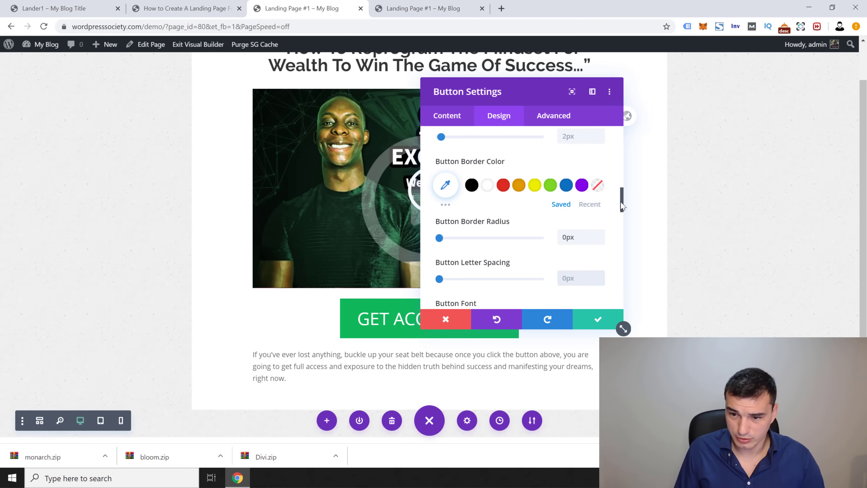
scroll(614, 239, "down", 5)
scroll(618, 227, "down", 3)
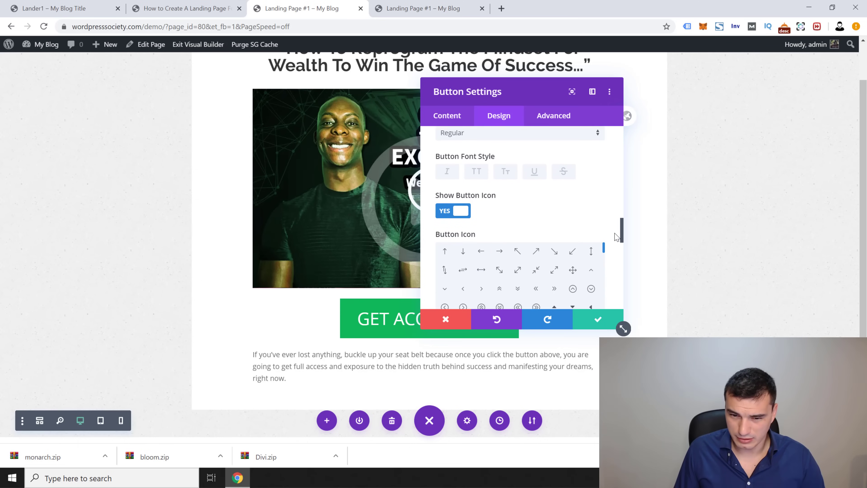
Step: Set Only Show Icon On Hover to NO so the button icon always shows
left_click_drag(611, 230, 610, 230)
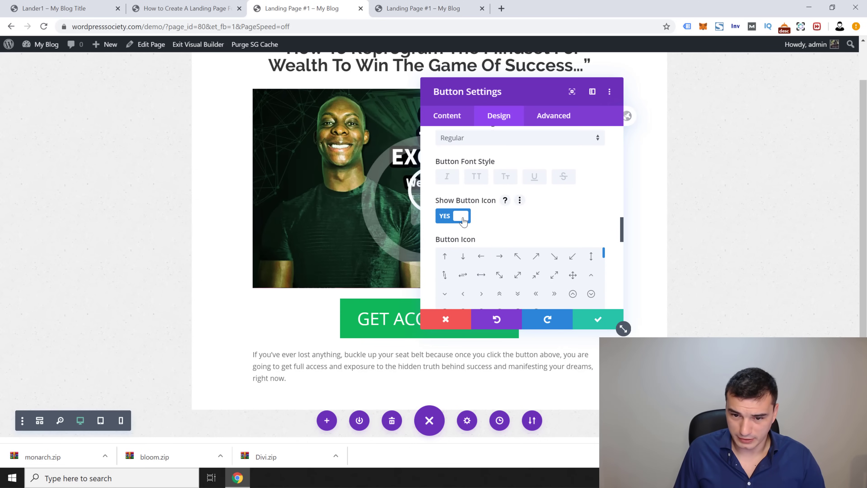
scroll(617, 239, "down", 4)
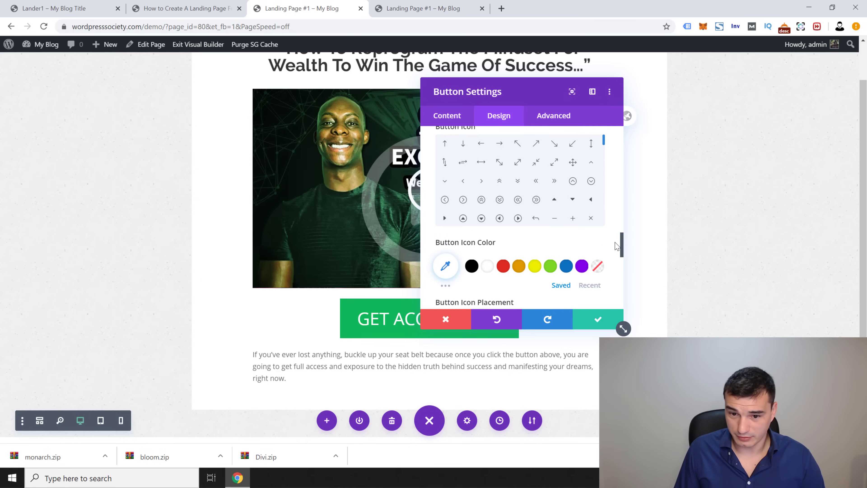
scroll(616, 250, "down", 3)
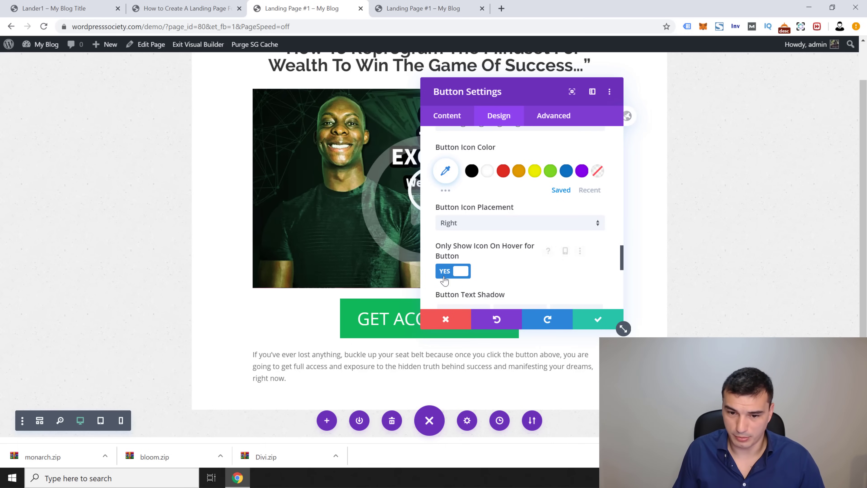
left_click(454, 275)
left_click_drag(515, 97, 698, 106)
left_click(645, 281)
left_click(644, 281)
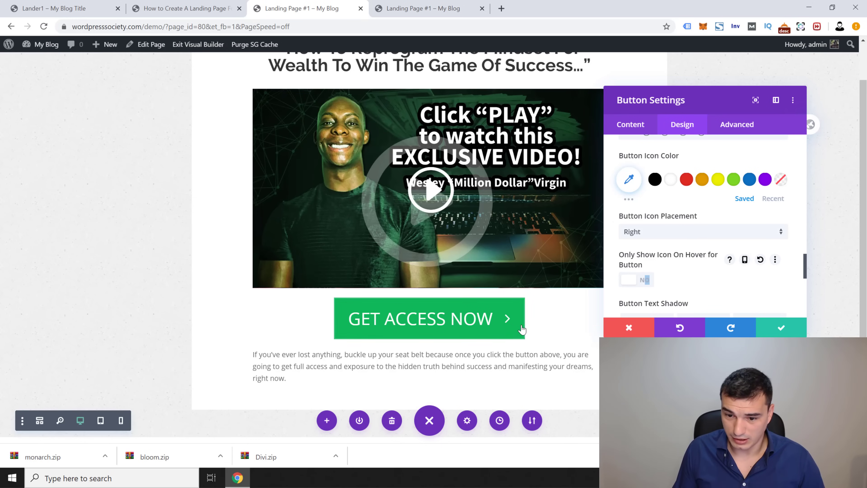
left_click(636, 283)
left_click(635, 283)
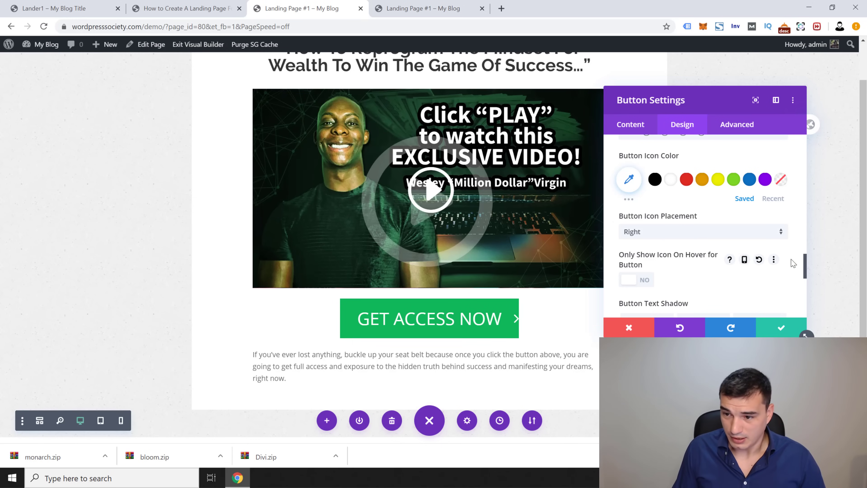
Step: Choose the play-triangle as the button icon
scroll(805, 266, "up", 1)
left_click_drag(805, 267, 805, 252)
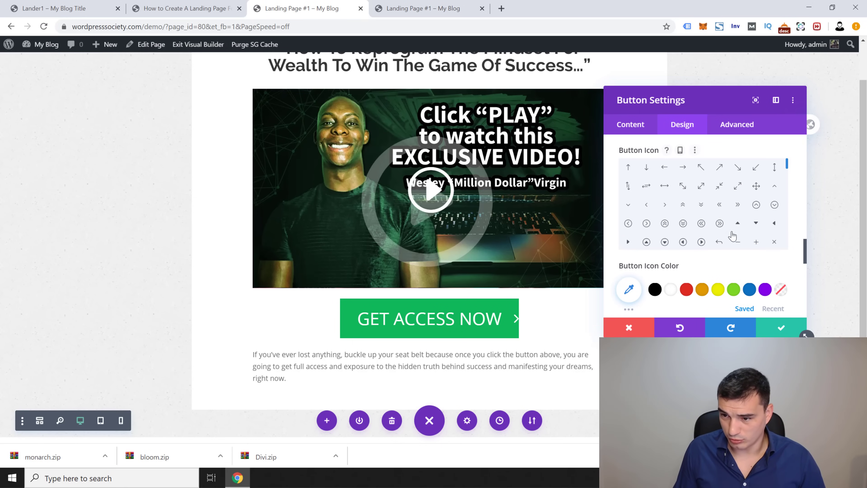
left_click(628, 242)
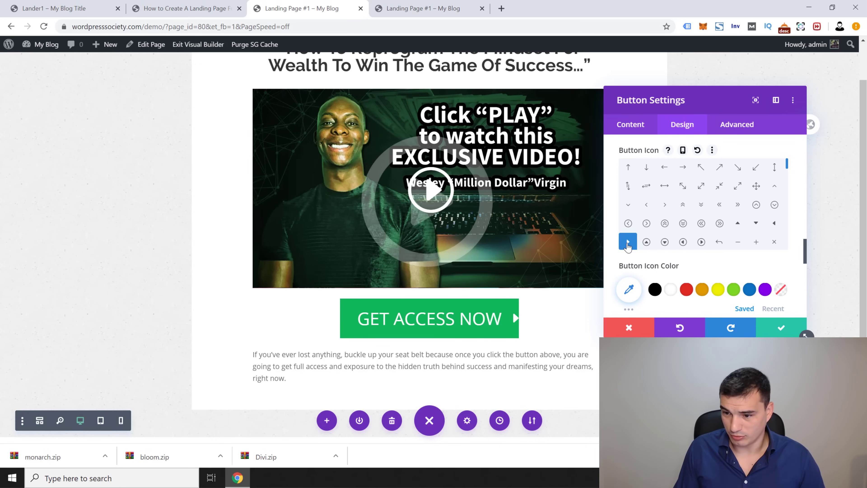
left_click(734, 126)
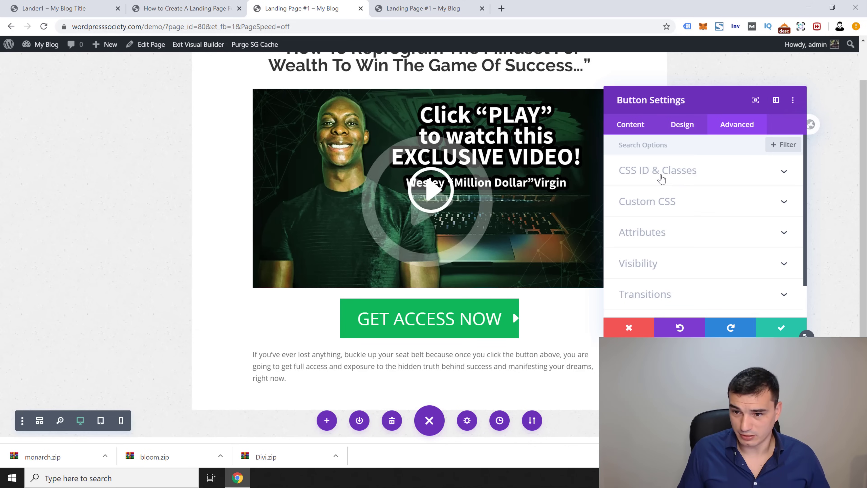
Step: Expand CSS ID & Classes in the Advanced tab and focus the CSS Class field
left_click(651, 175)
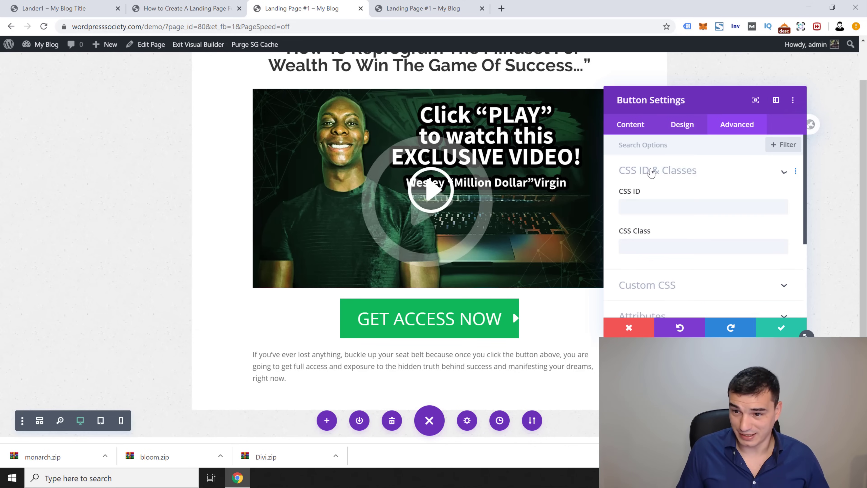
left_click(631, 253)
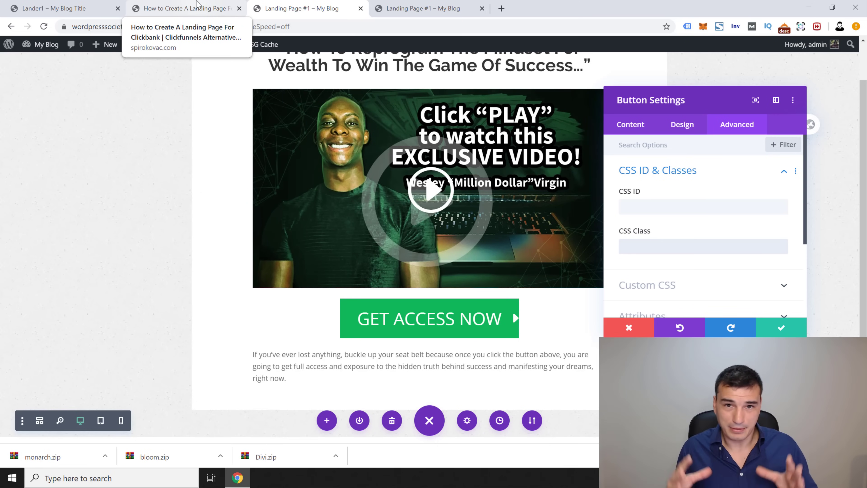
Step: Show the tutorial's Add/Edit Button Module steps with classes sk_button_elevate and get-access-now
left_click(198, 4)
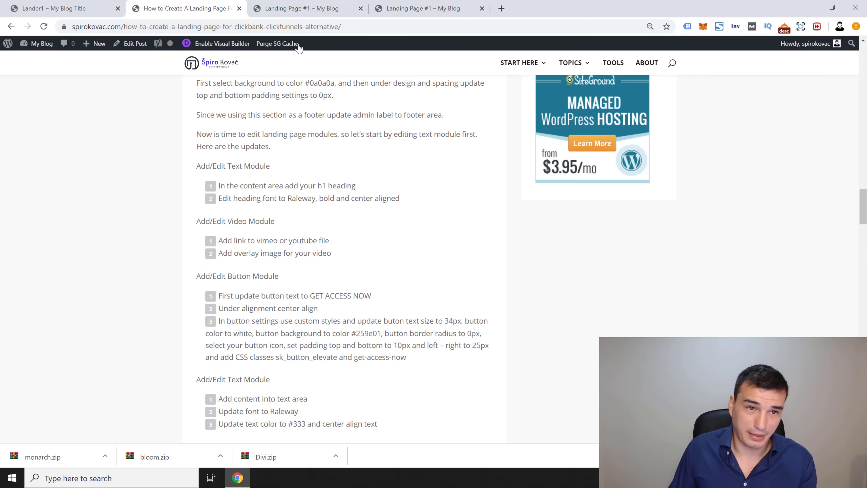
scroll(343, 237, "down", 6)
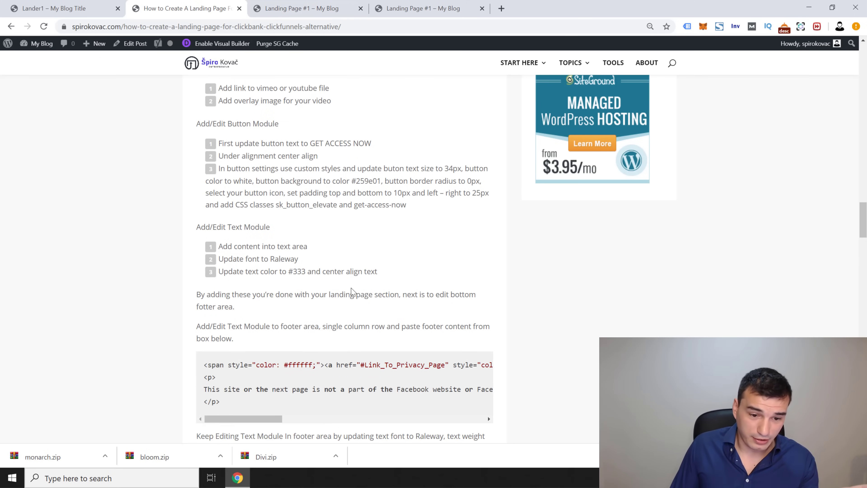
scroll(273, 246, "up", 7)
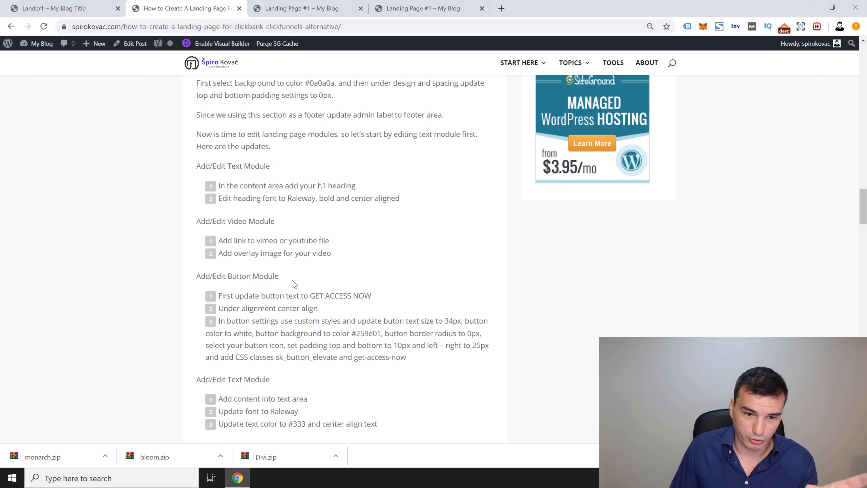
scroll(296, 284, "down", 3)
scroll(321, 240, "up", 2)
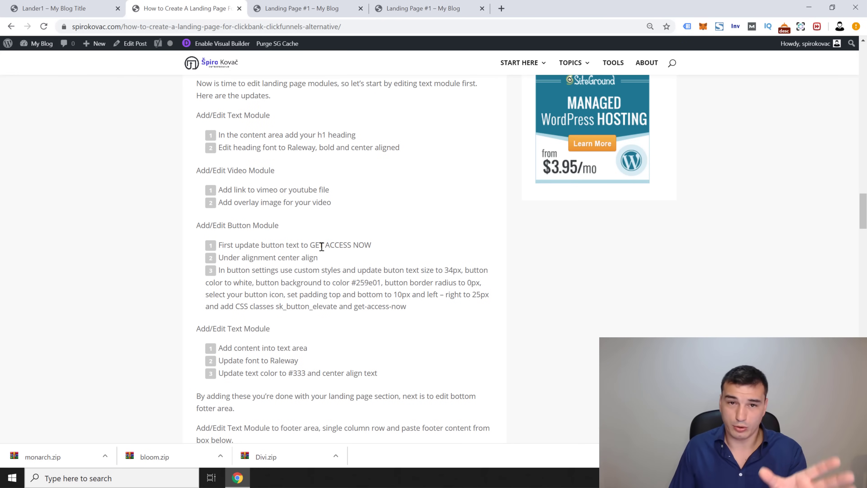
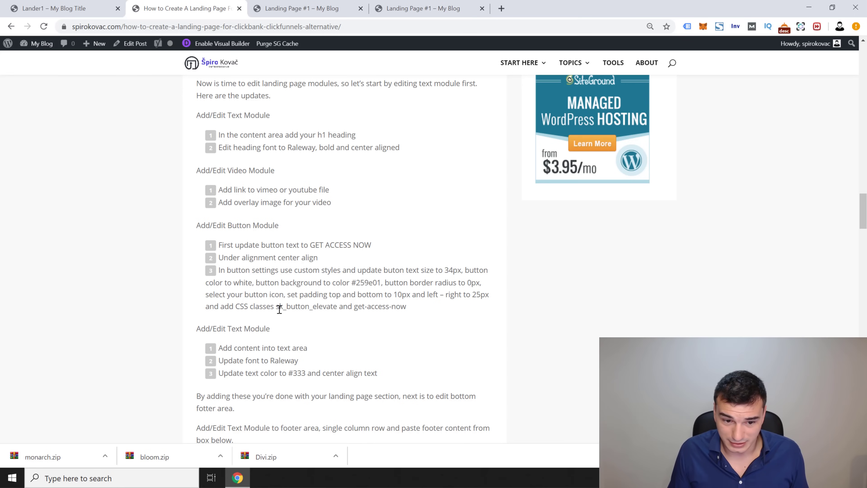
Step: Copy sk_button_elevate from the tutorial and paste it into the button's CSS Class field
left_click_drag(290, 308, 341, 310)
key("ctrl+c")
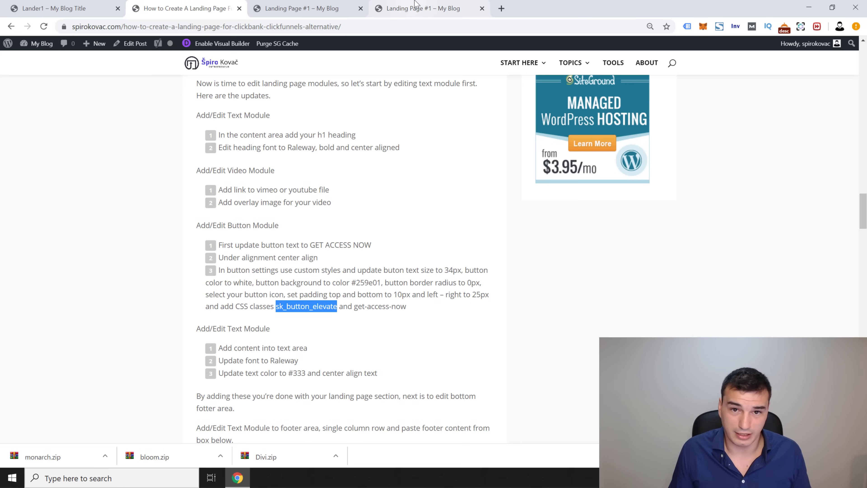
left_click(424, 8)
left_click(318, 4)
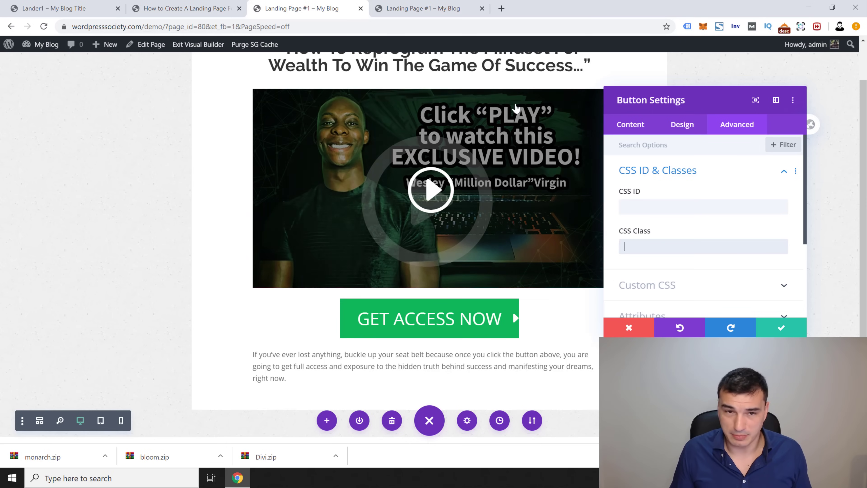
left_click(184, 6)
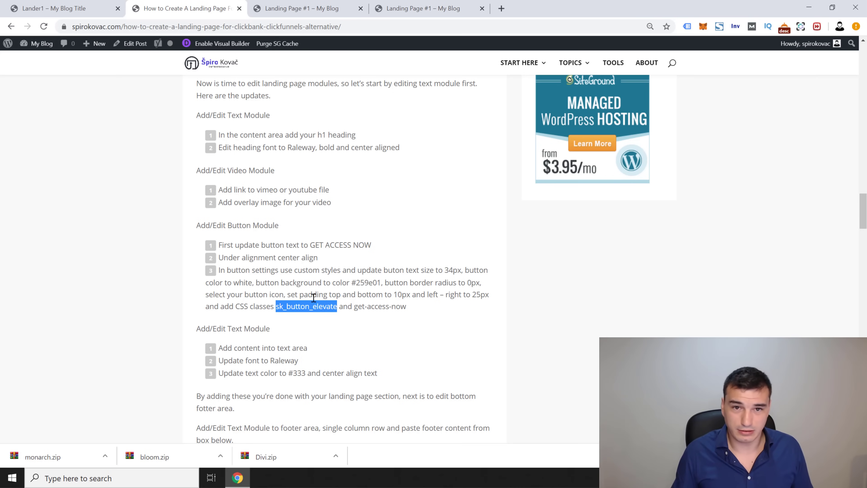
left_click(301, 9)
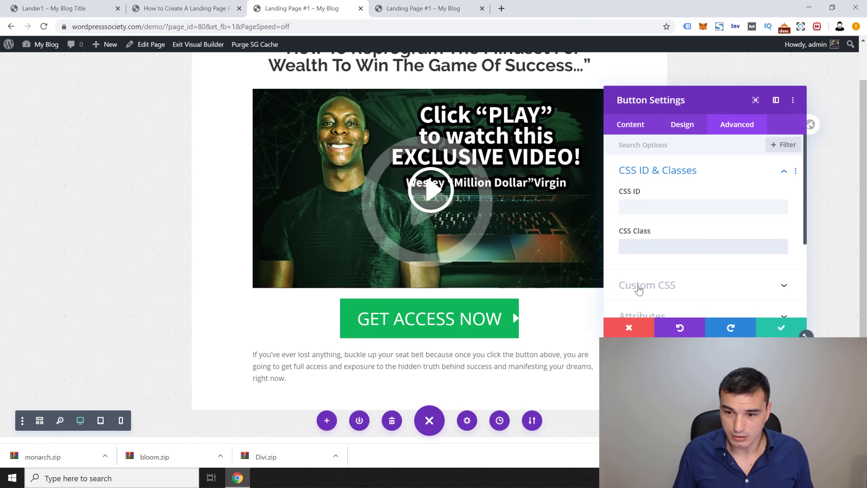
key("ctrl+v")
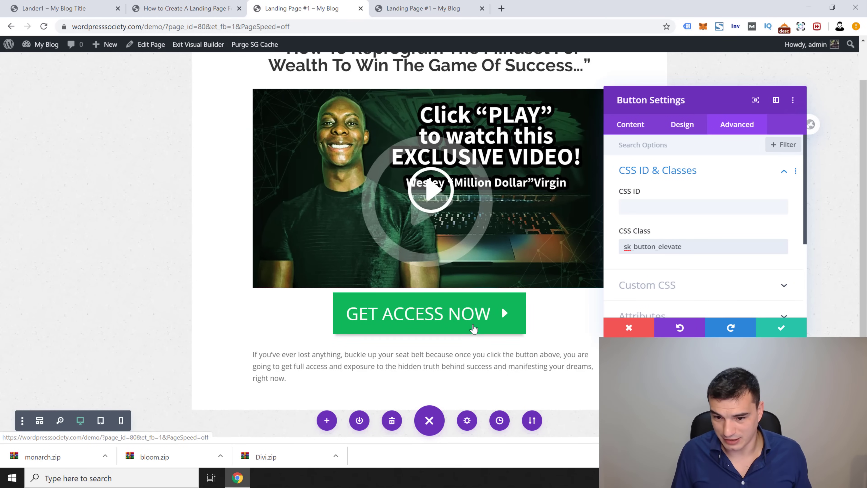
Step: Add get-access-now as a second class, then select the tutorial's padding instructions
key("ctrl+shift+Tab")
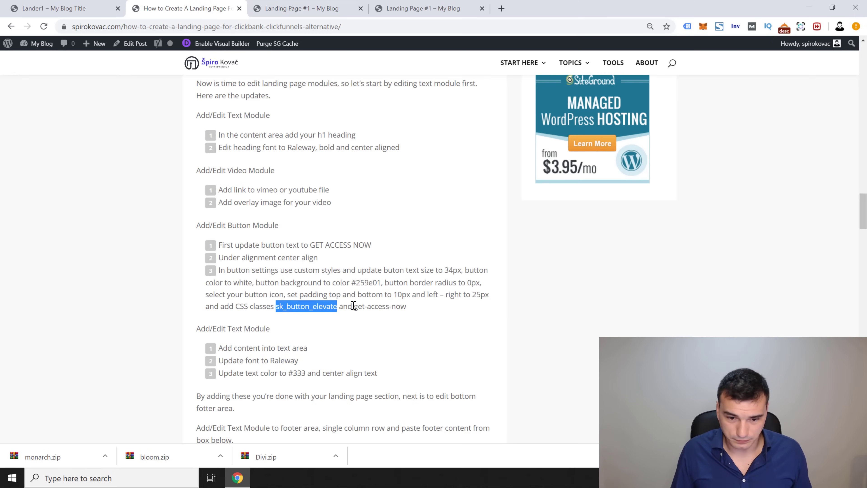
left_click_drag(353, 306, 409, 306)
key("ctrl+c")
left_click(323, 8)
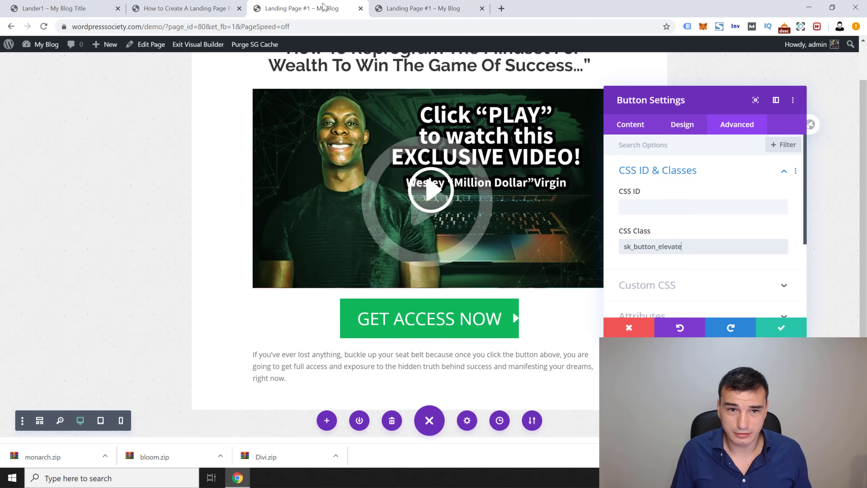
left_click(710, 248)
key("ctrl+v")
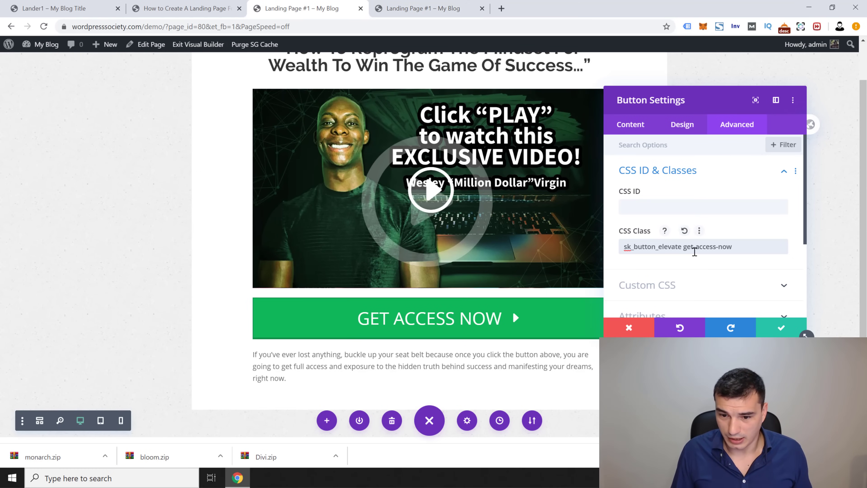
left_click_drag(706, 98, 743, 60)
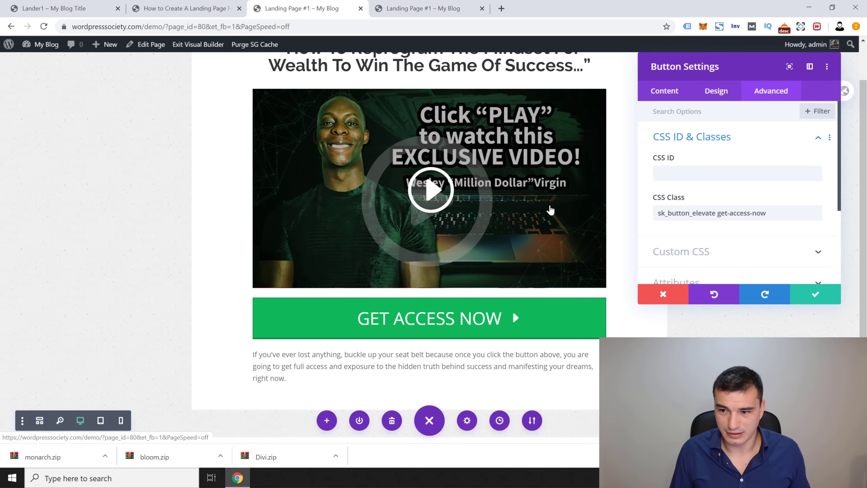
left_click(191, 9)
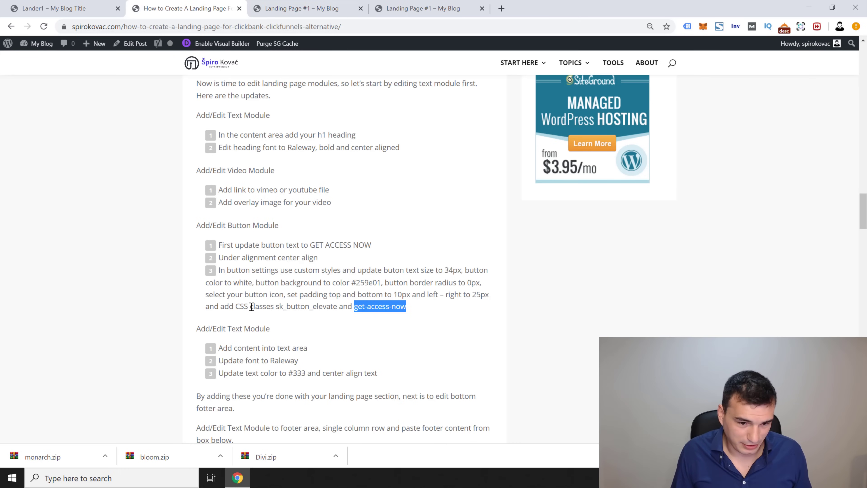
left_click_drag(287, 294, 437, 295)
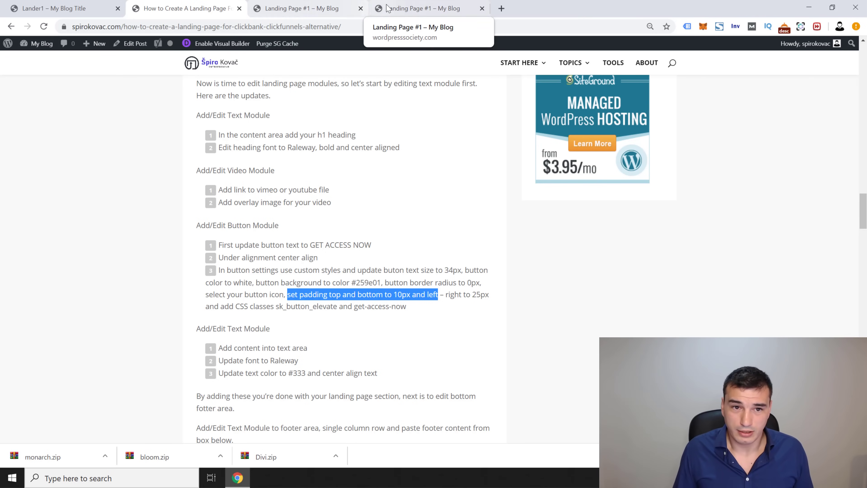
Step: Set the button padding to 10px top and bottom and 25px left and right
left_click(396, 10)
left_click(326, 10)
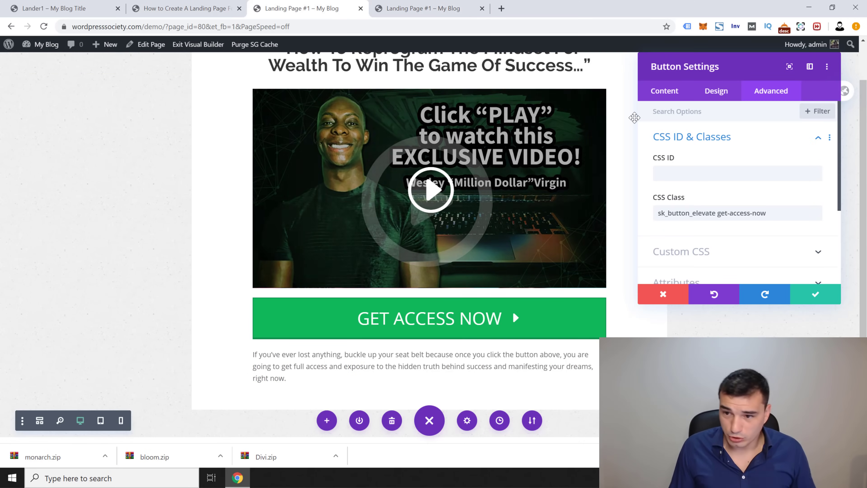
left_click(716, 91)
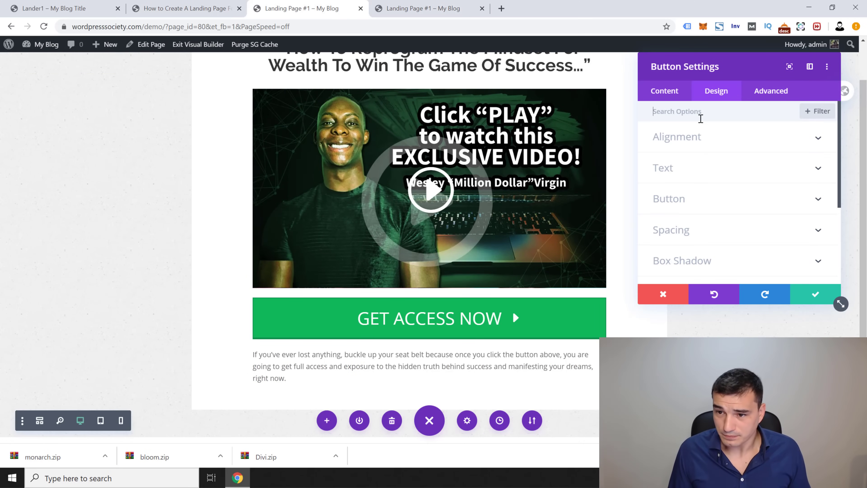
left_click(694, 236)
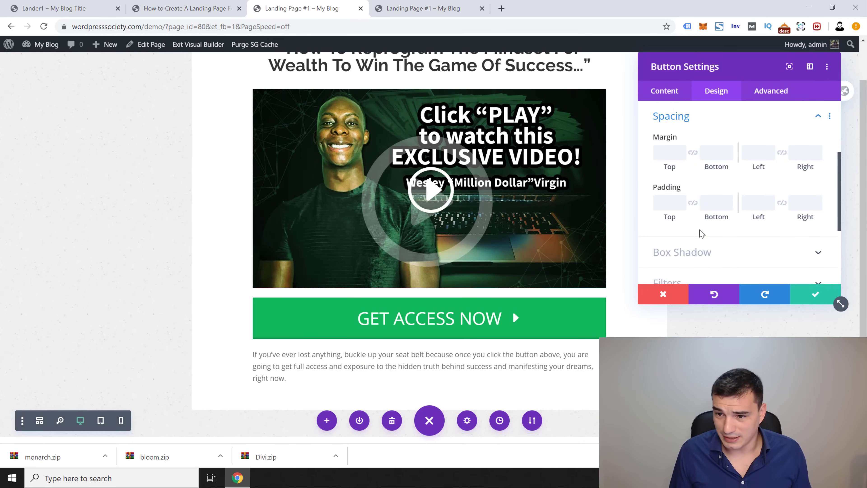
type("10")
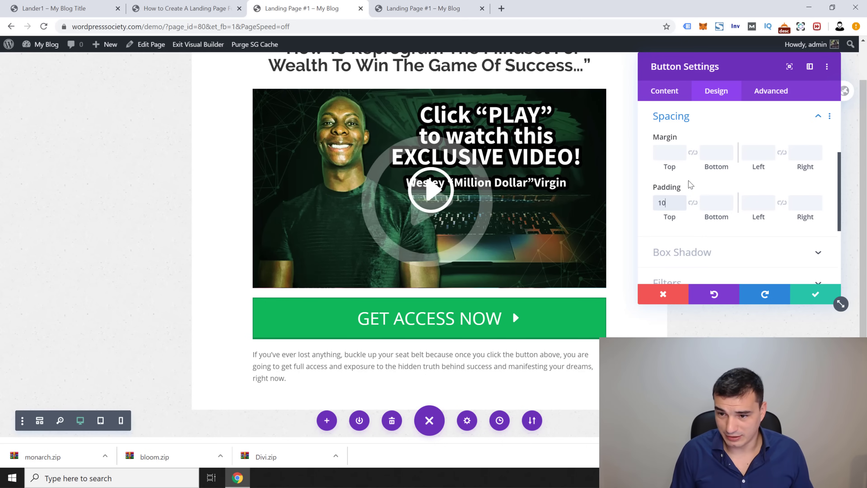
key("Tab")
type("10")
key("Tab")
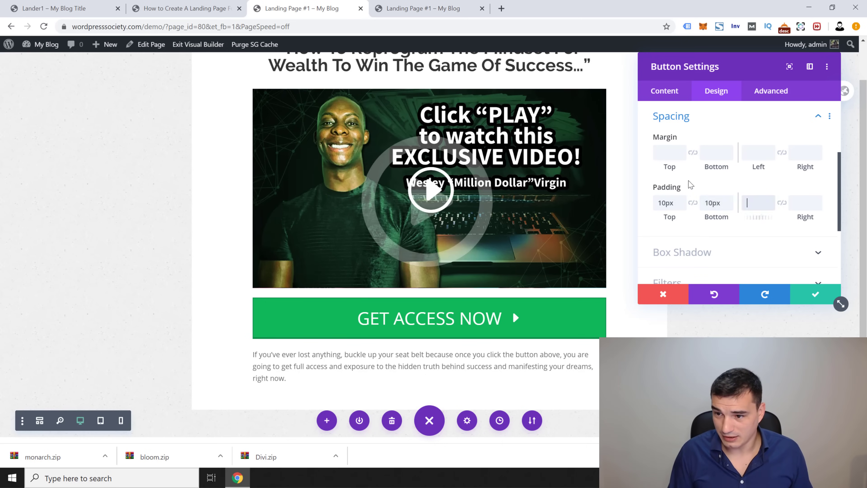
key("Tab")
type("2")
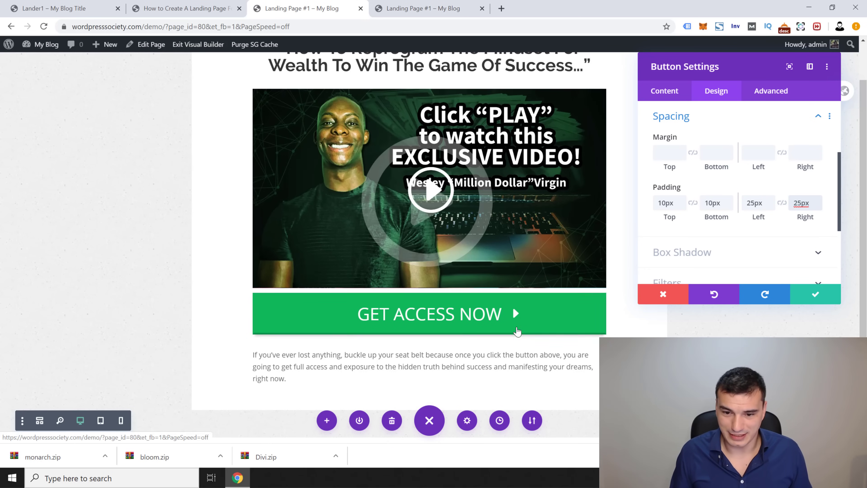
Step: Compare with the Lander1 page and copy the colour code 259e01 from the tutorial
left_click(70, 5)
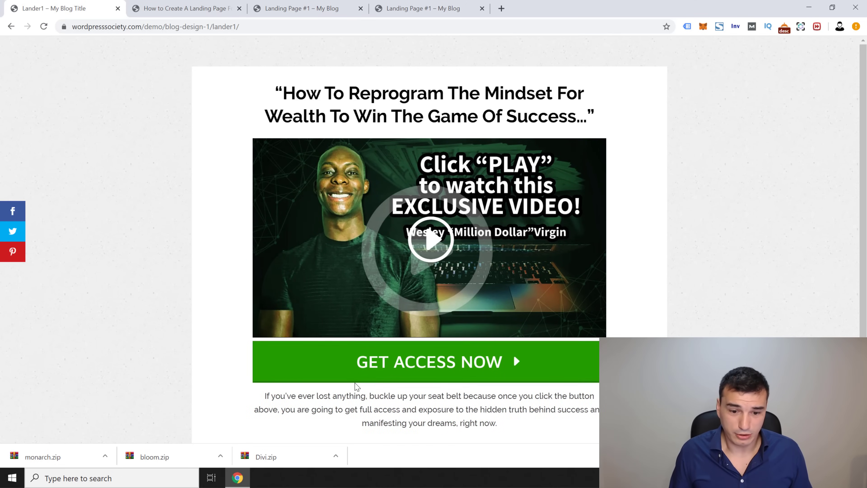
left_click(415, 9)
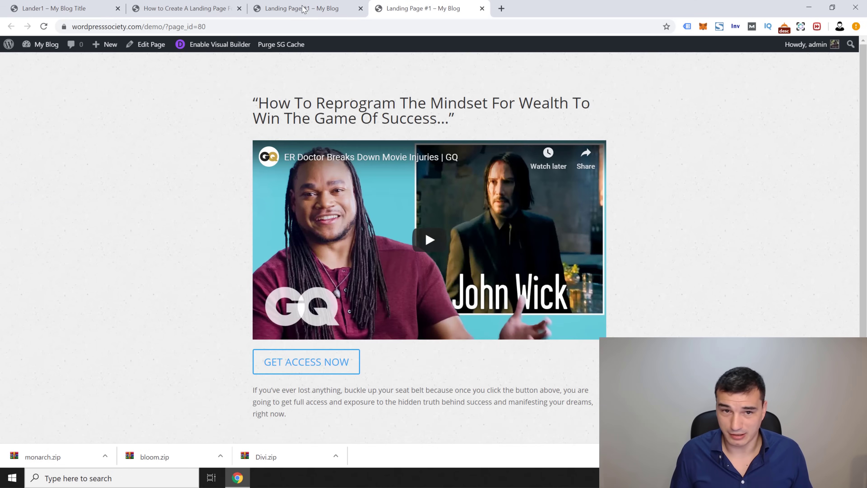
left_click(304, 9)
left_click(191, 9)
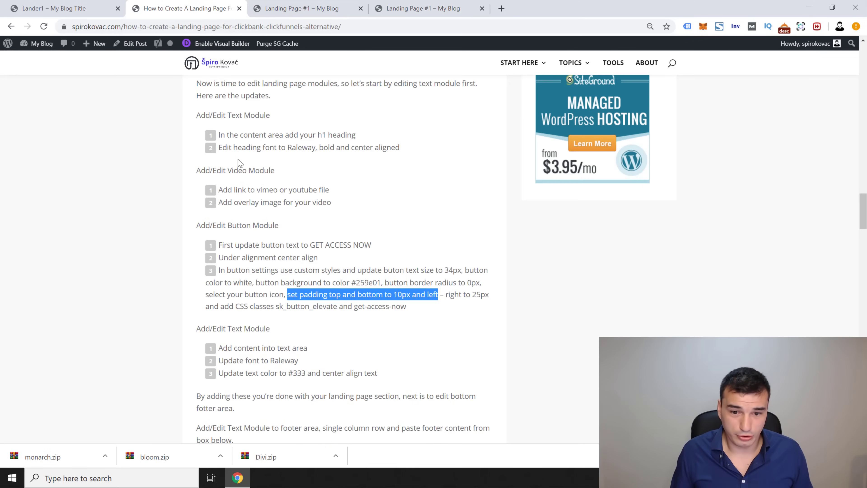
double_click(366, 281)
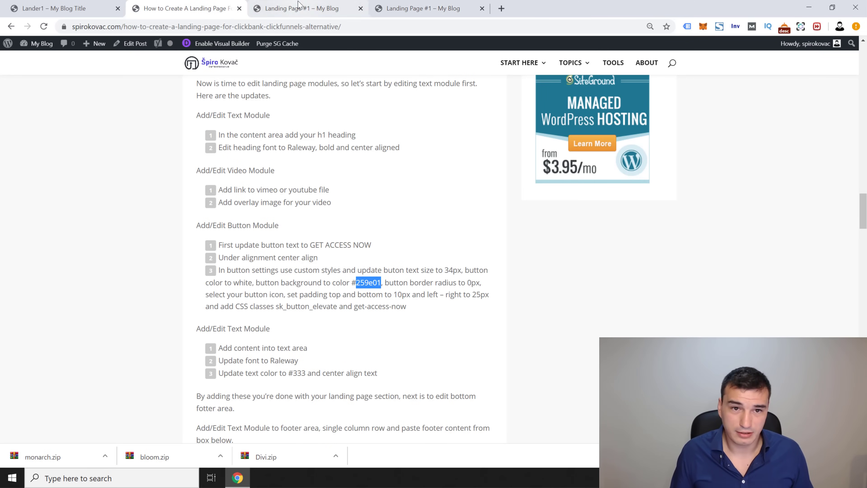
left_click(302, 8)
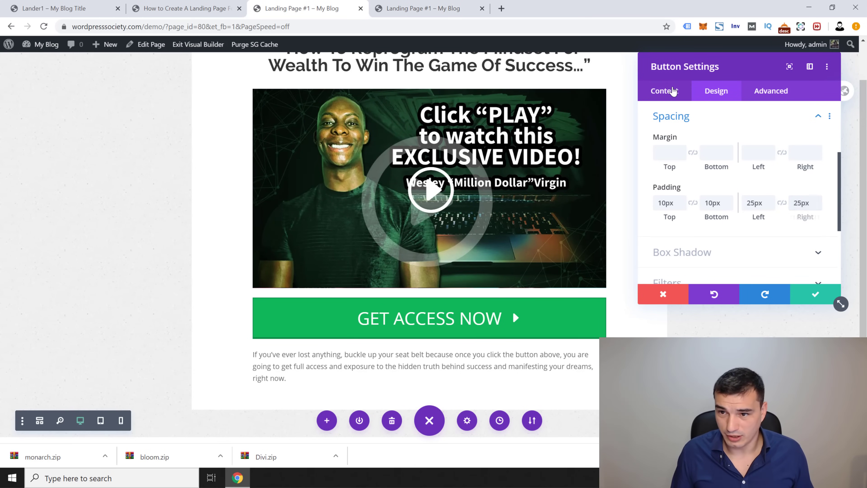
Step: Paste #259e01 as the button background colour and save the button settings
left_click(669, 91)
left_click(713, 91)
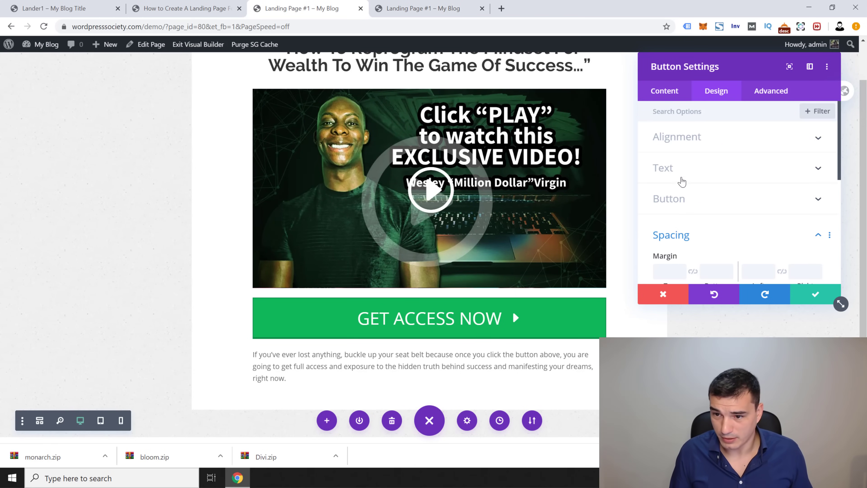
left_click(687, 234)
left_click(687, 198)
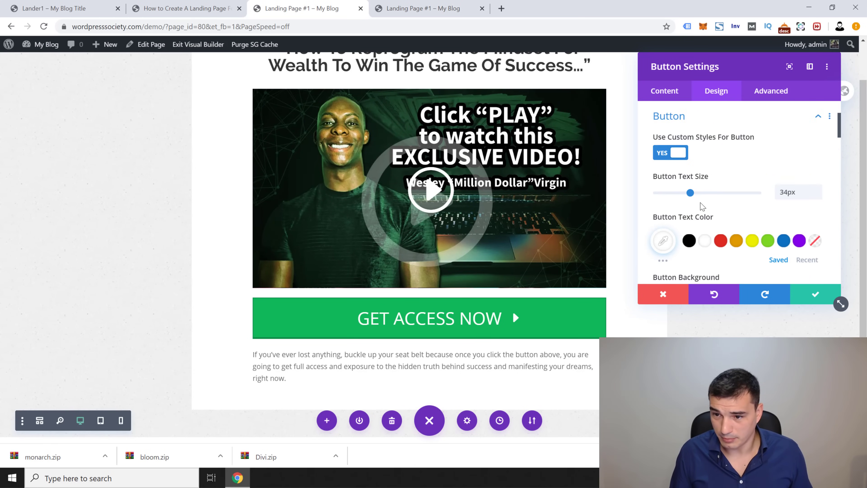
scroll(709, 211, "down", 5)
left_click(716, 165)
double_click(690, 125)
type("#259e01")
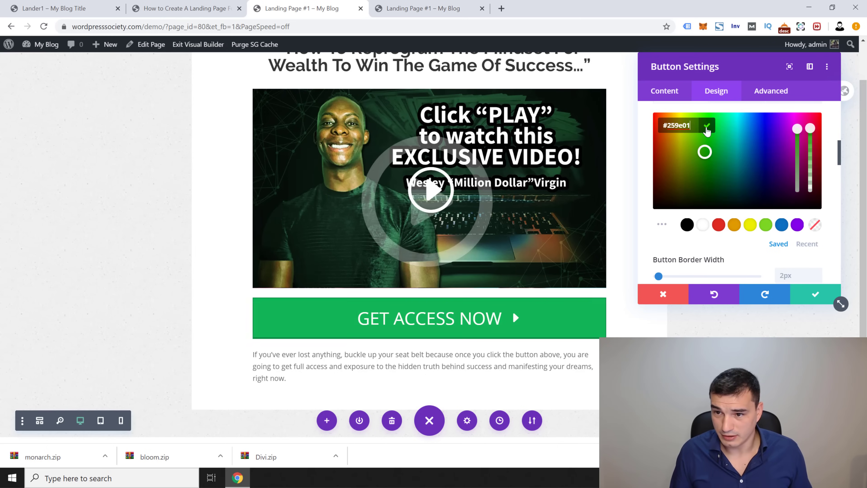
left_click(707, 128)
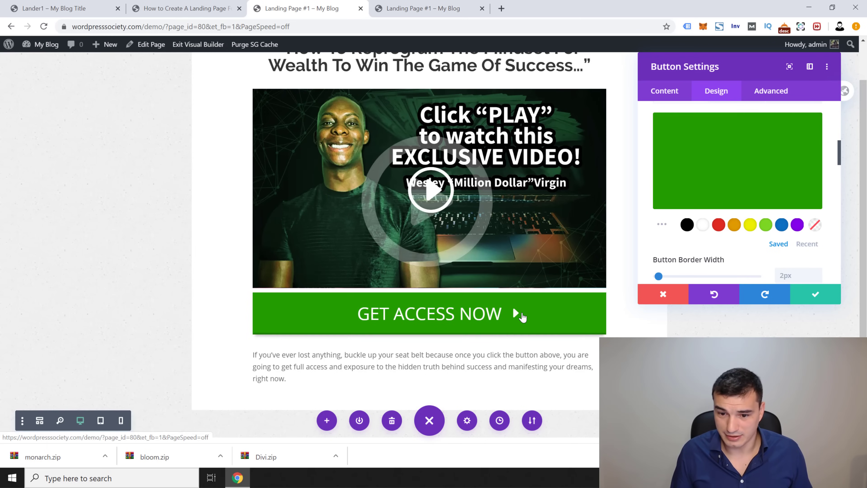
left_click(815, 294)
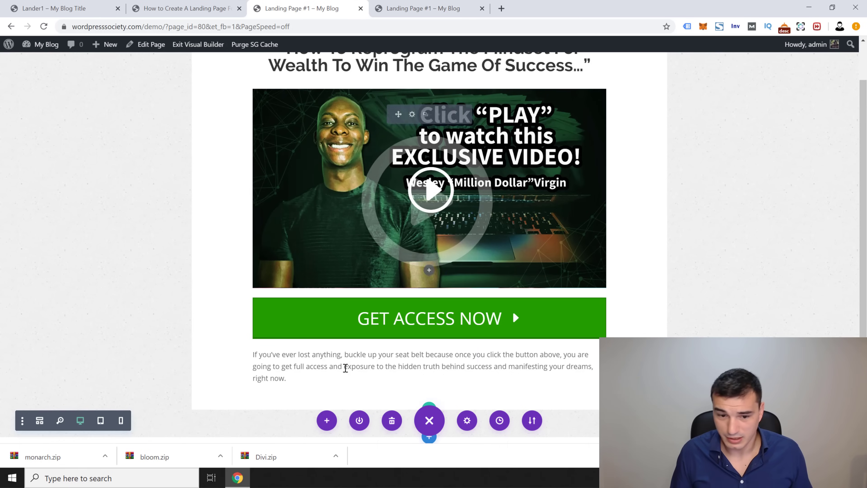
Step: Scroll through the tutorial article, then return to the landing page builder
left_click(179, 12)
scroll(297, 280, "down", 3)
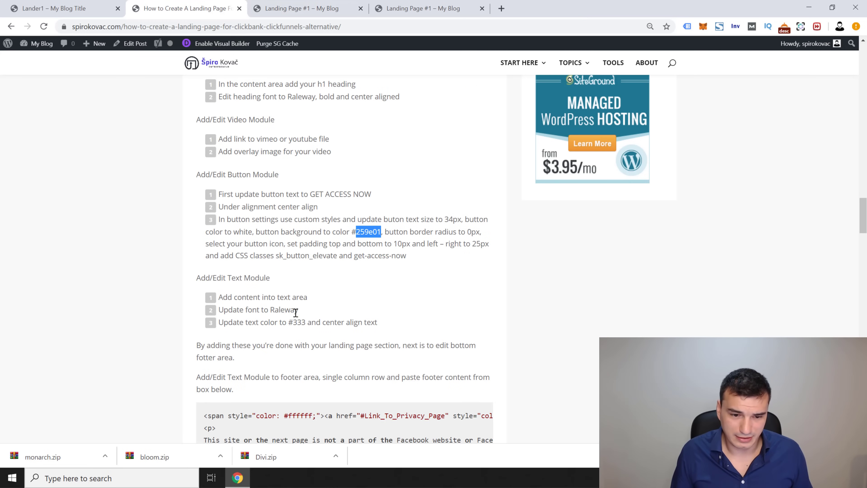
scroll(265, 308, "down", 2)
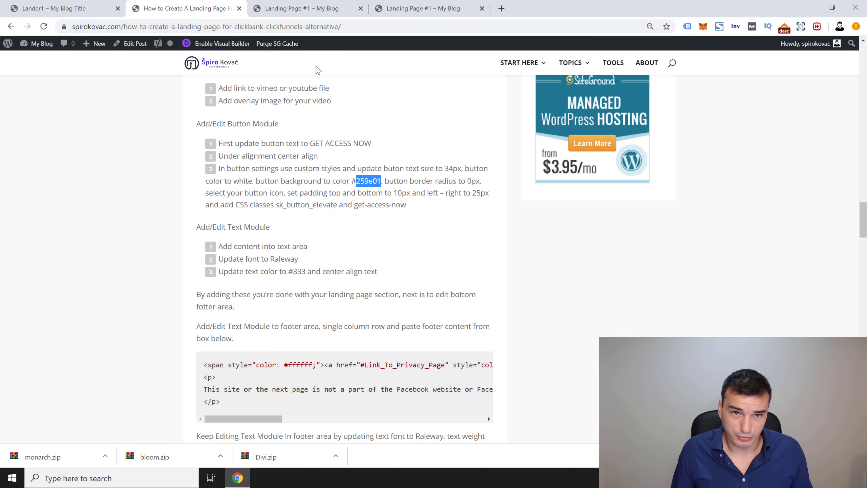
left_click(318, 8)
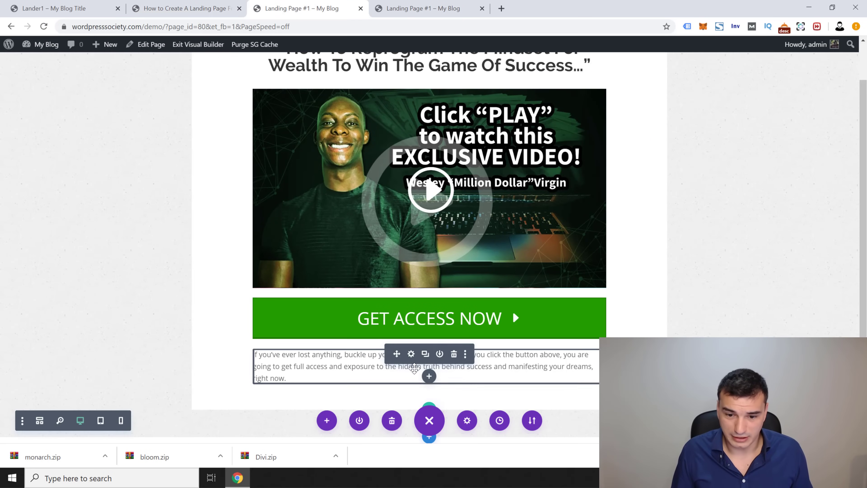
Step: Give the paragraph the Raleway font and #333333 text colour
scroll(414, 367, "down", 3)
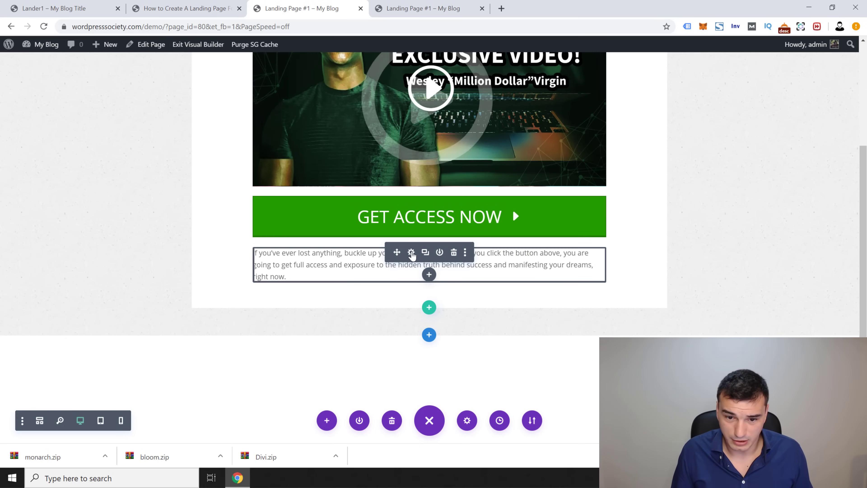
left_click(412, 253)
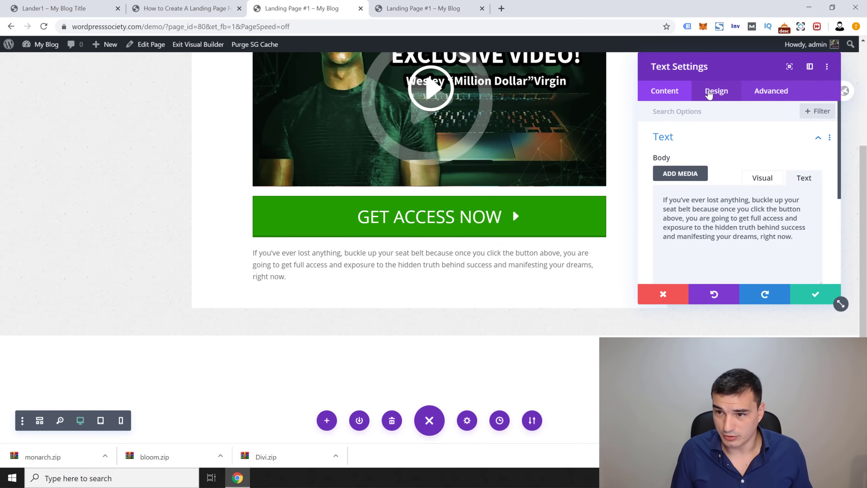
left_click(708, 92)
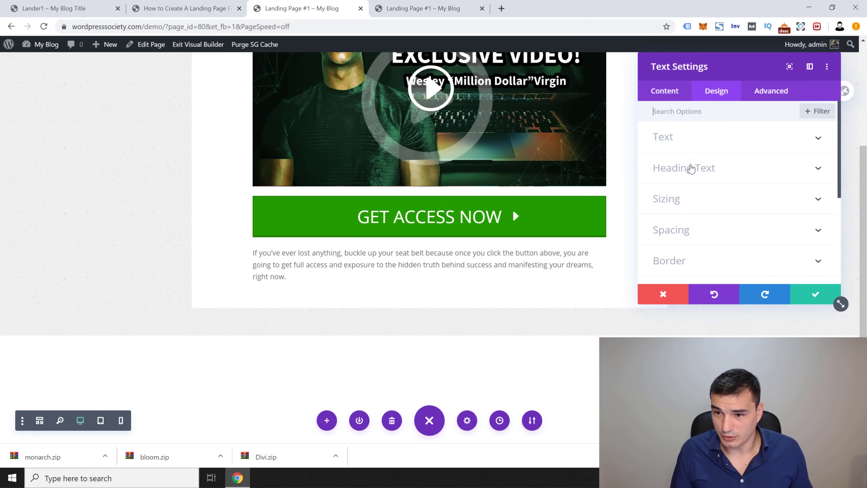
left_click(685, 138)
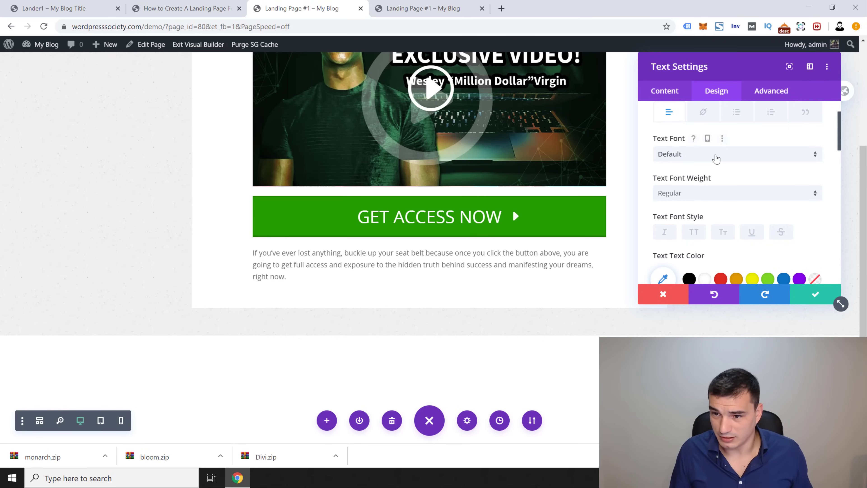
left_click(717, 154)
left_click(682, 133)
scroll(667, 222, "down", 3)
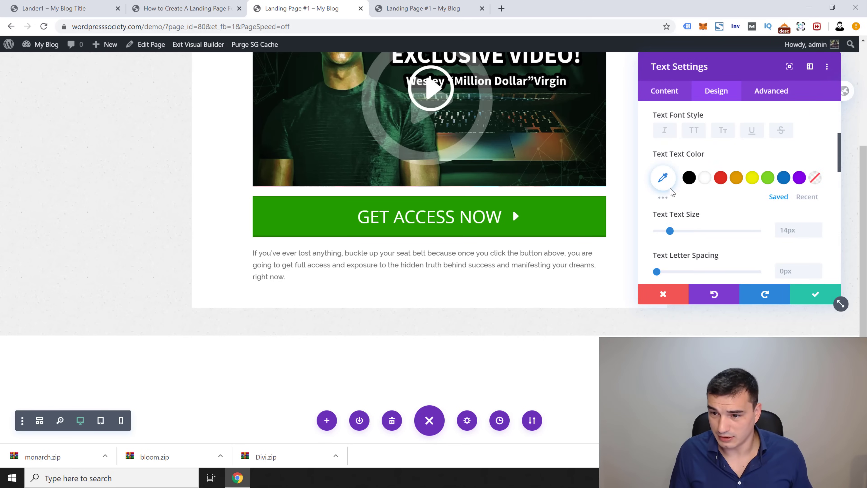
left_click(665, 179)
type("#333")
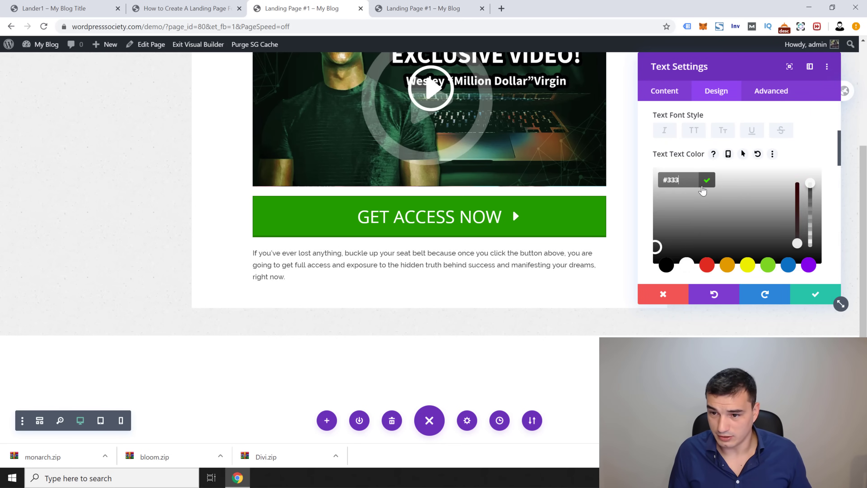
type("333")
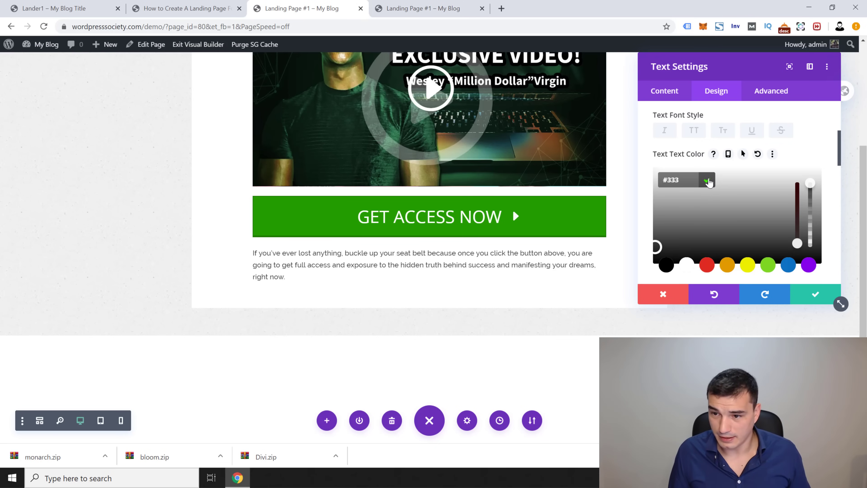
left_click(707, 183)
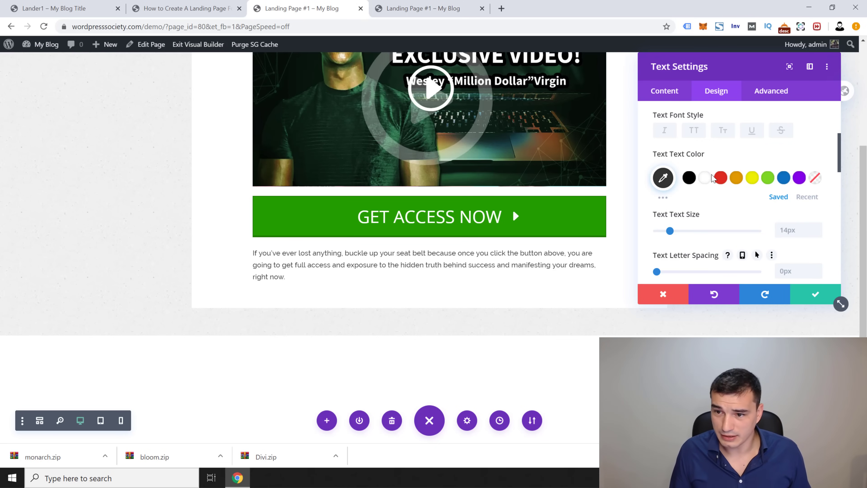
Step: Centre-align the paragraph, save it, and view the live landing page
scroll(711, 178, "up", 5)
scroll(708, 209, "down", 9)
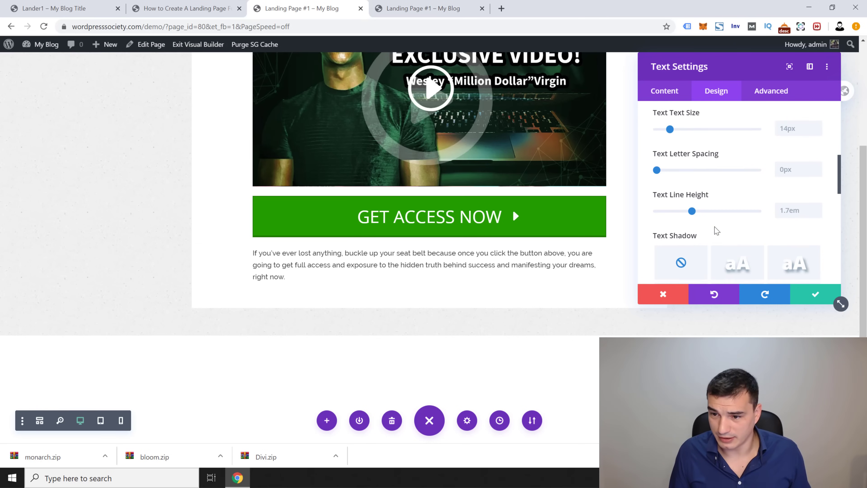
scroll(716, 231, "down", 6)
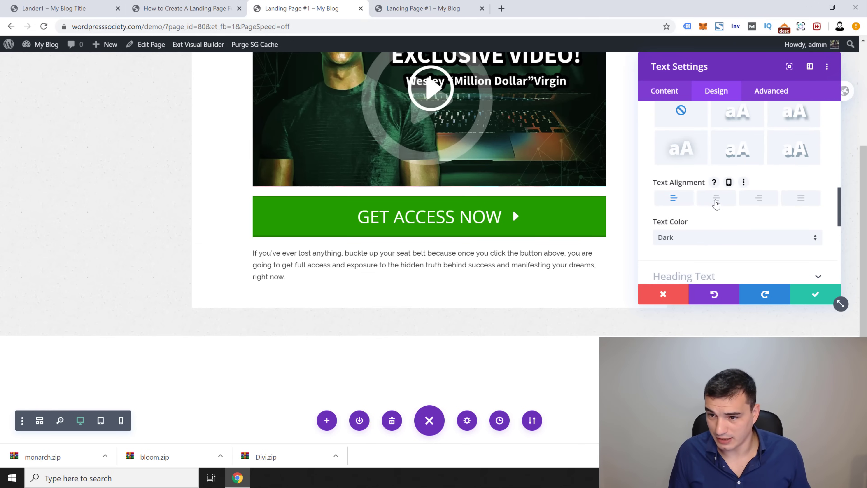
left_click(717, 202)
left_click(812, 296)
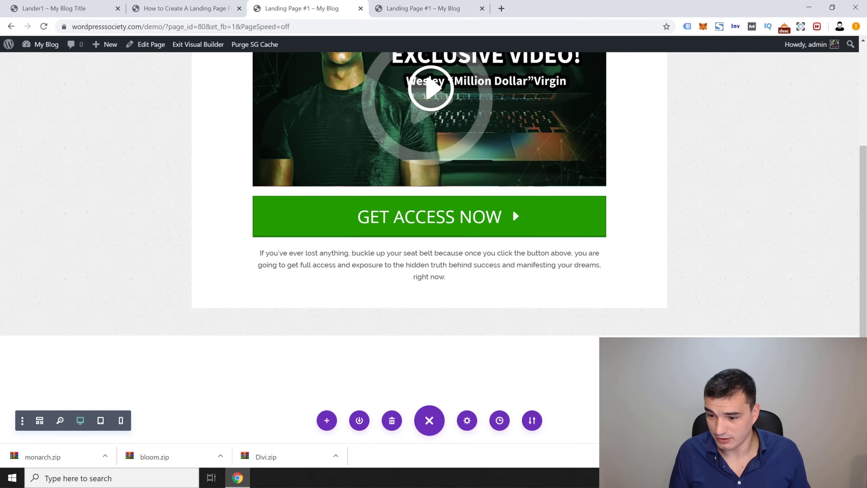
left_click(398, 10)
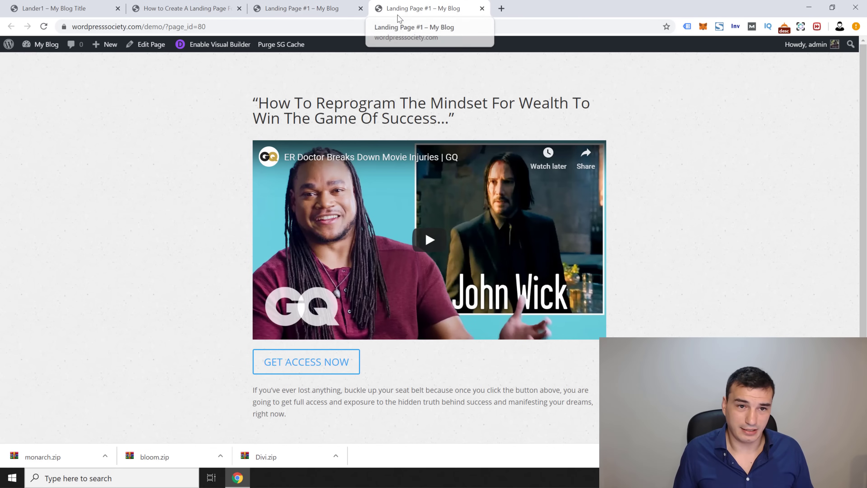
Step: Reload the live page, compare it with Lander1, and reopen the paragraph module's settings
key("F5")
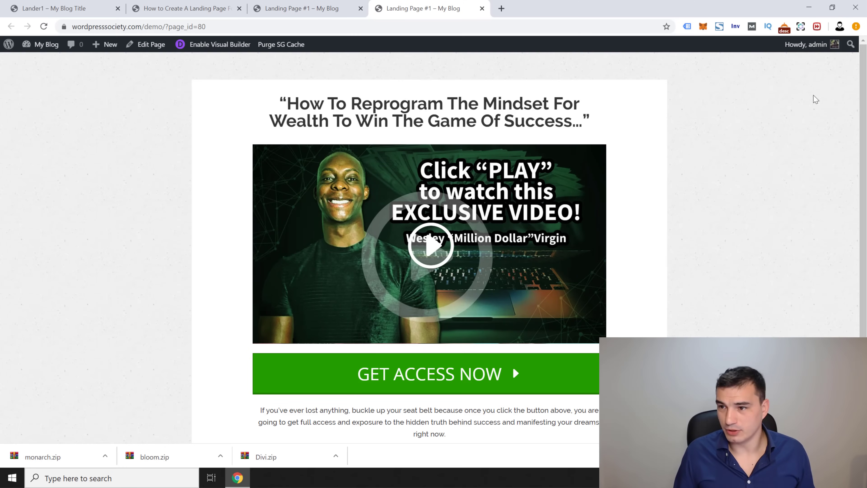
scroll(847, 91, "down", 3)
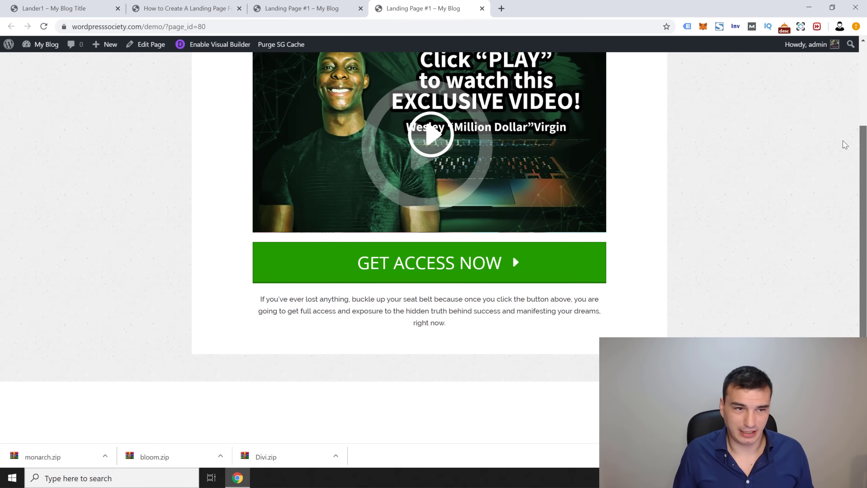
left_click(165, 5)
left_click(68, 6)
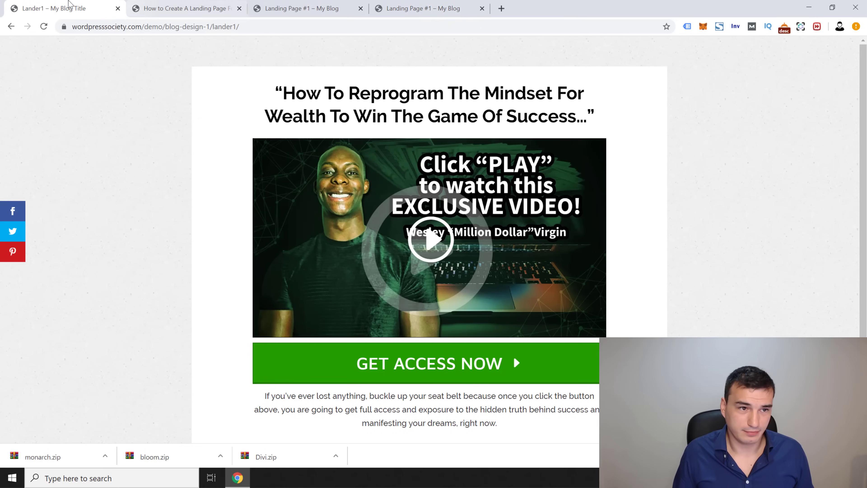
scroll(156, 228, "down", 3)
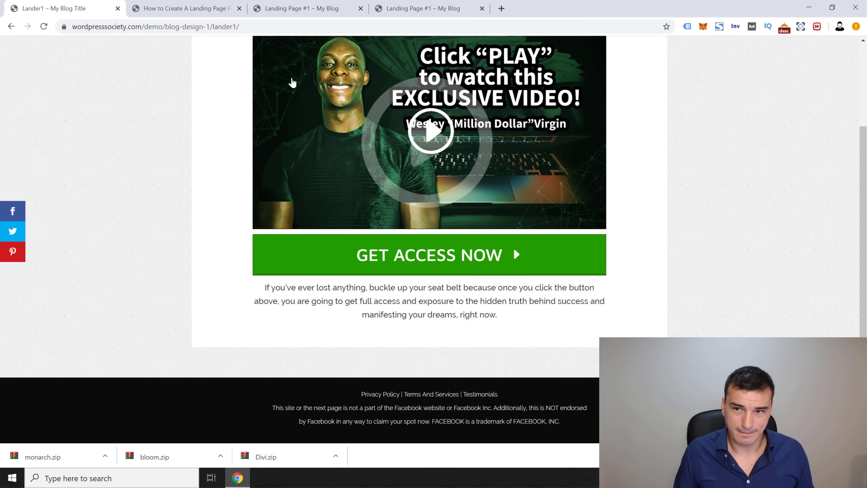
left_click(439, 7)
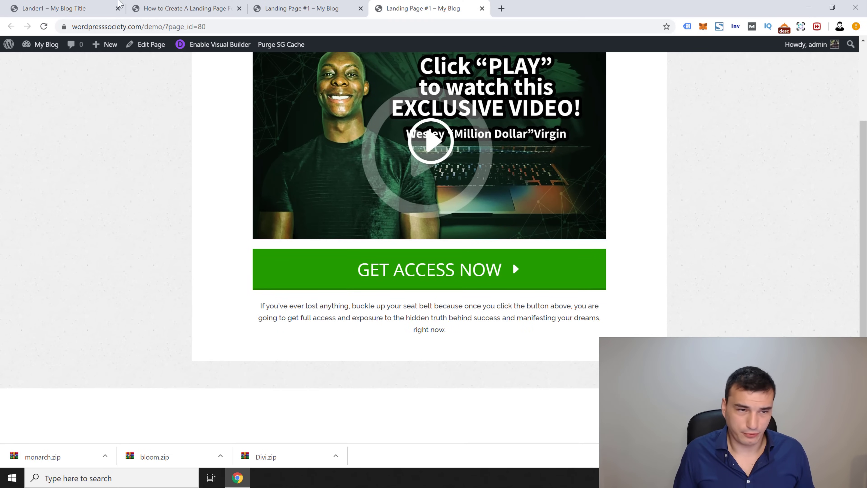
left_click(82, 6)
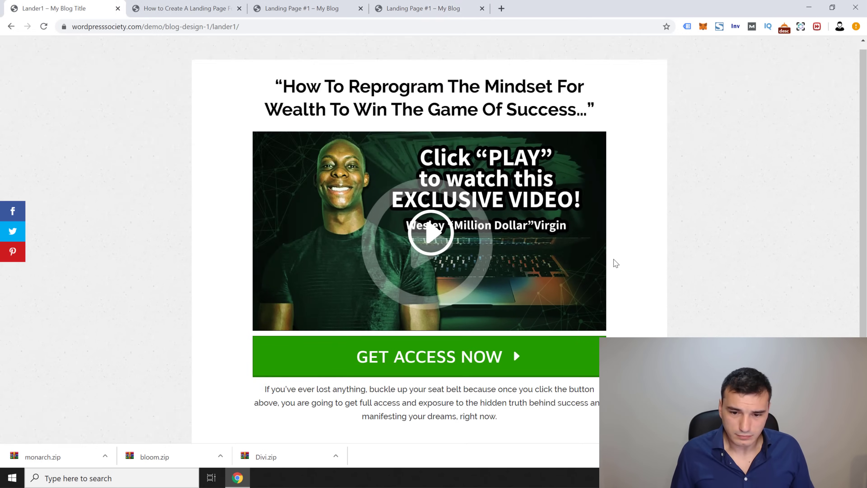
scroll(394, 336, "down", 1)
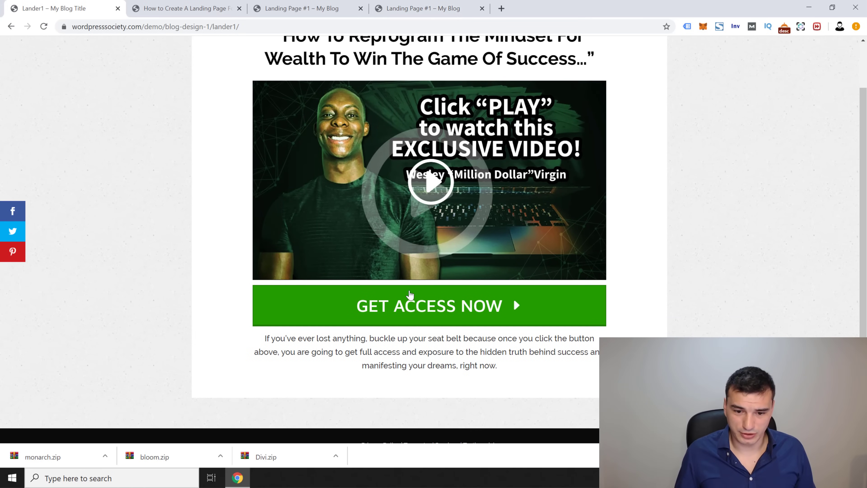
left_click(437, 10)
key("ctrl+shift+Tab")
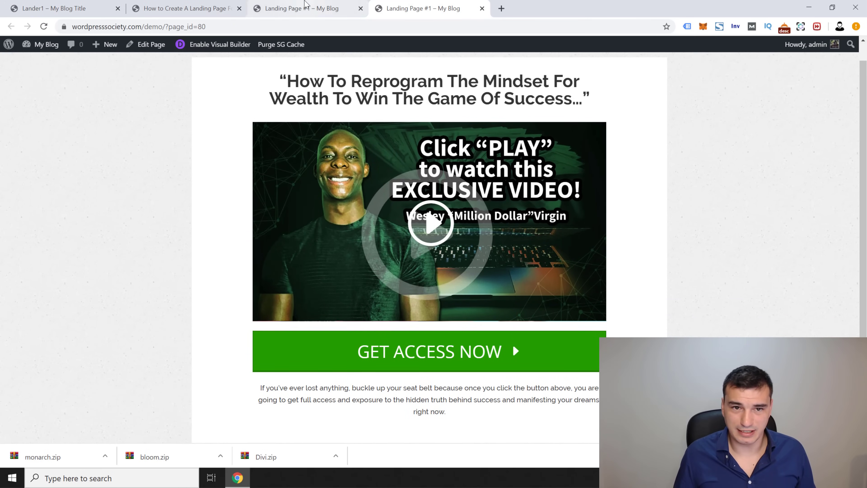
left_click(412, 256)
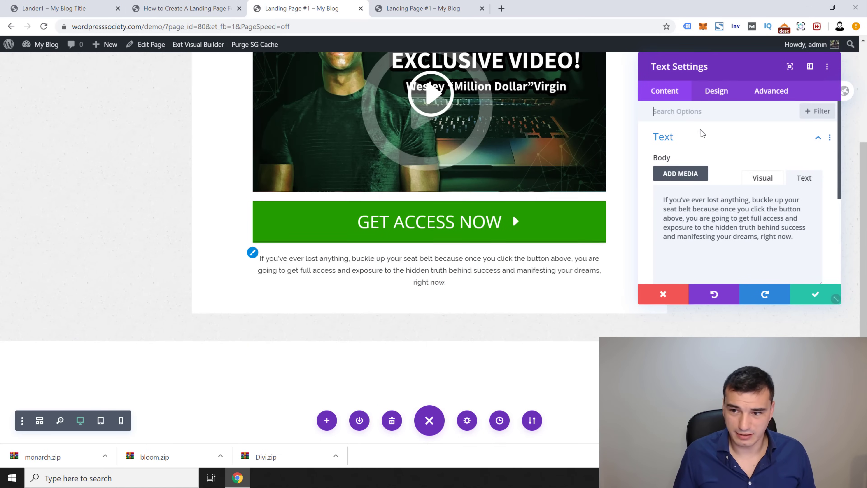
Step: Set the paragraph text size to 16px, save, and check it against Lander1
left_click(715, 90)
left_click(701, 144)
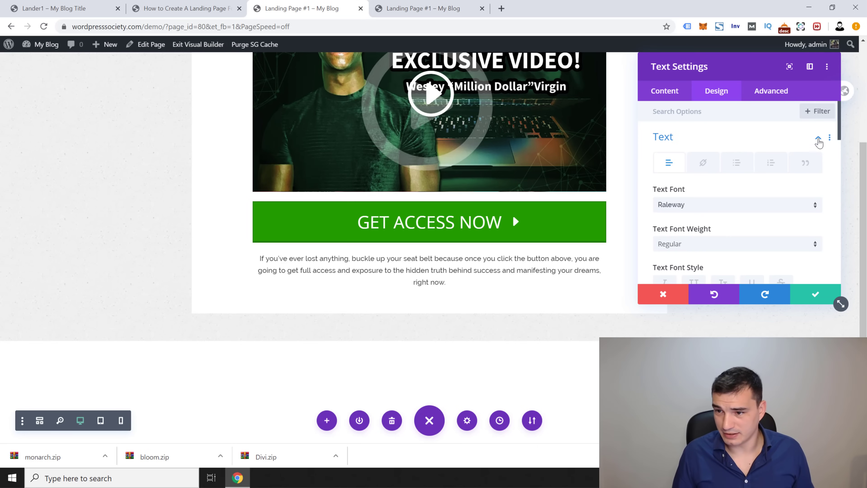
scroll(734, 188, "down", 5)
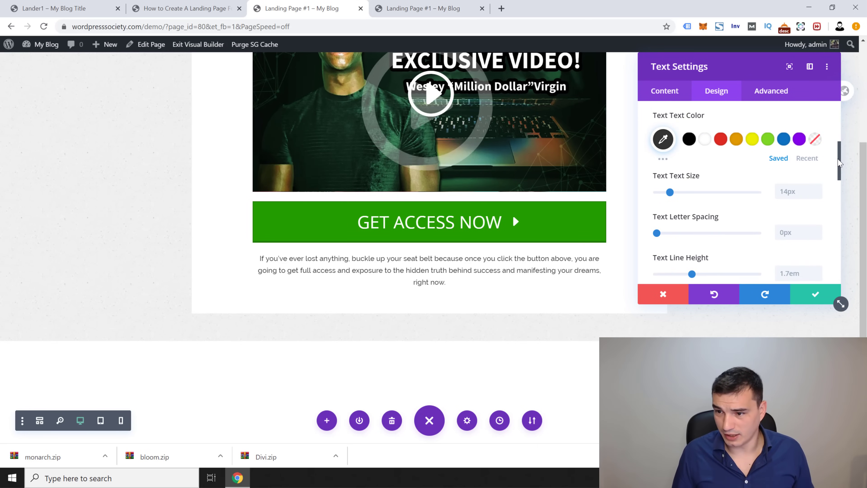
mouse_move(670, 167)
left_mouse_down()
mouse_move(679, 168)
mouse_move(674, 174)
left_mouse_up()
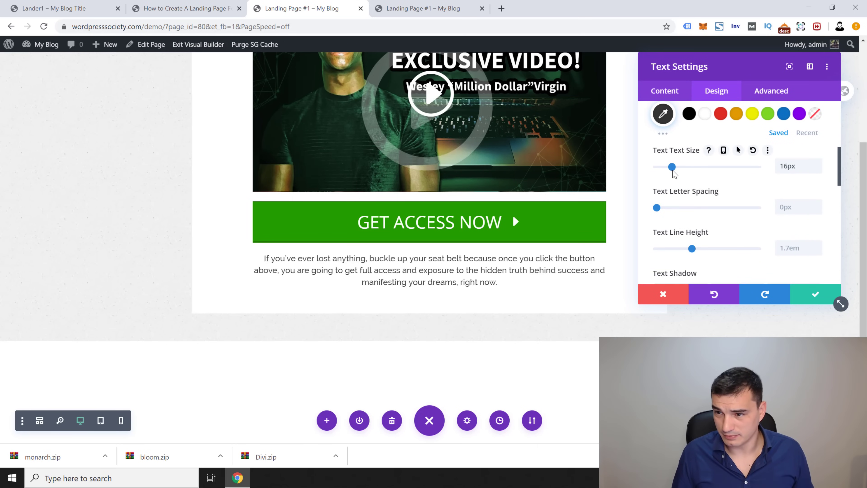
left_click(816, 293)
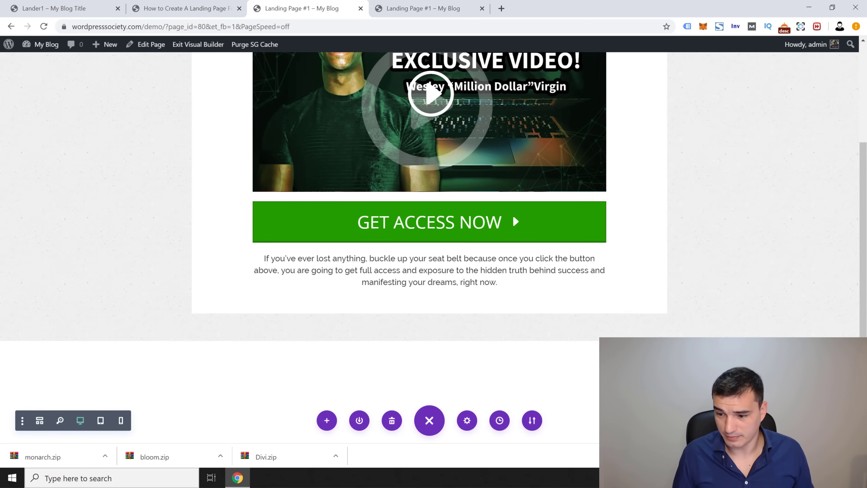
left_click(420, 8)
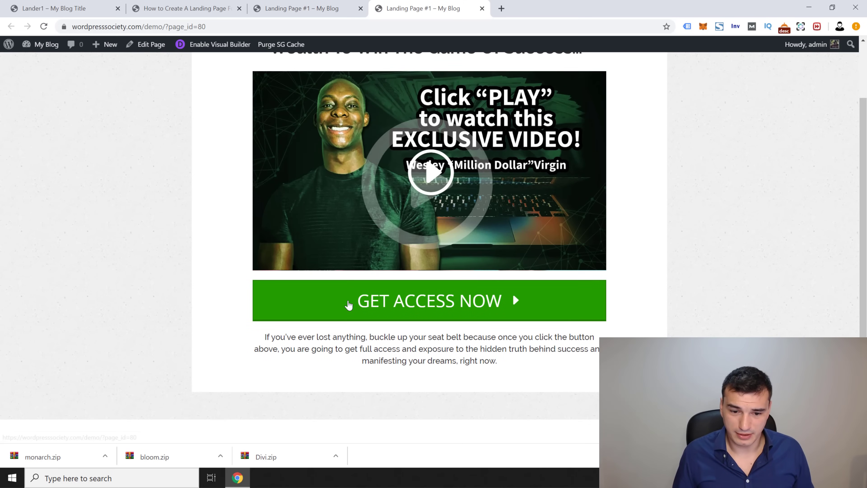
left_click(67, 7)
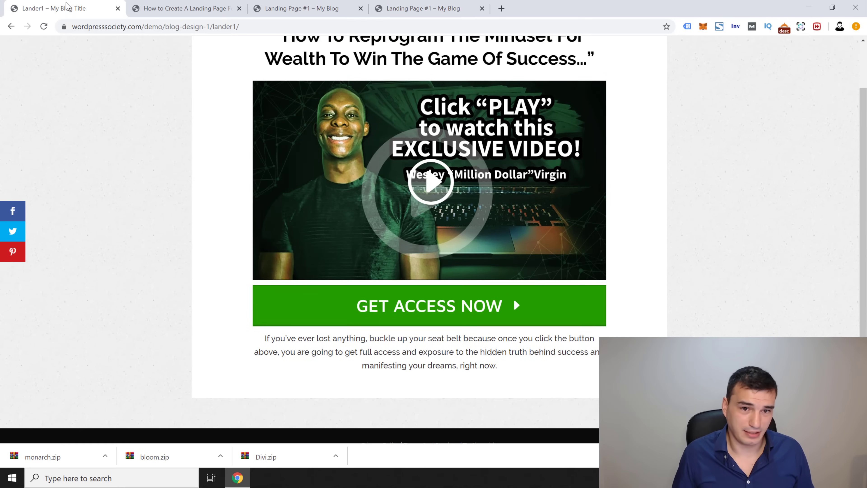
left_click(167, 5)
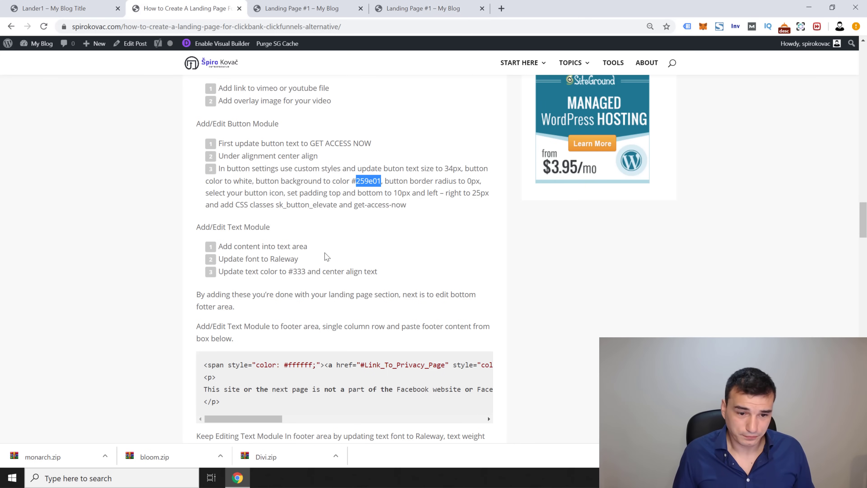
Step: Select and copy the tutorial's footer code snippet, then go back to the builder
scroll(256, 229, "down", 1)
scroll(188, 231, "down", 4)
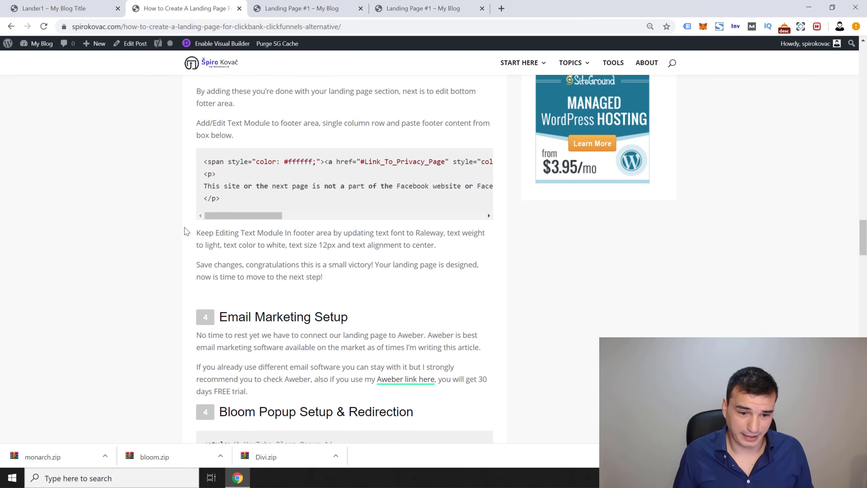
scroll(157, 238, "up", 4)
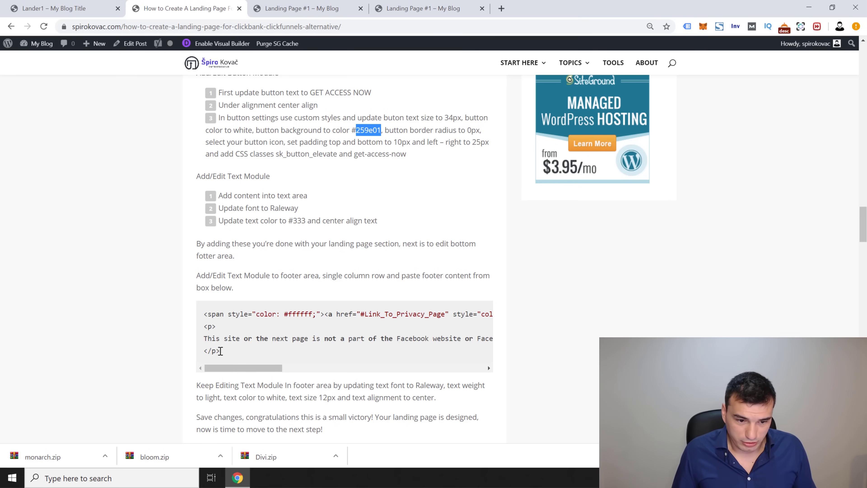
left_click_drag(220, 351, 206, 317)
right_click(217, 317)
left_click(235, 324)
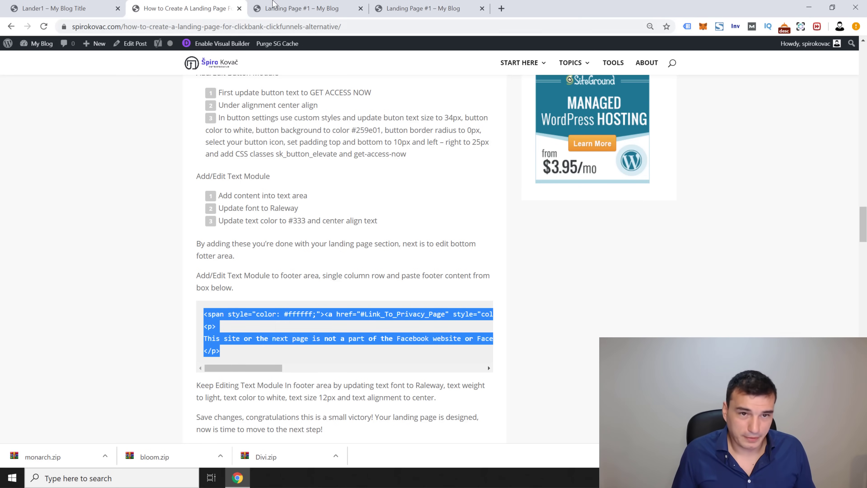
left_click(275, 8)
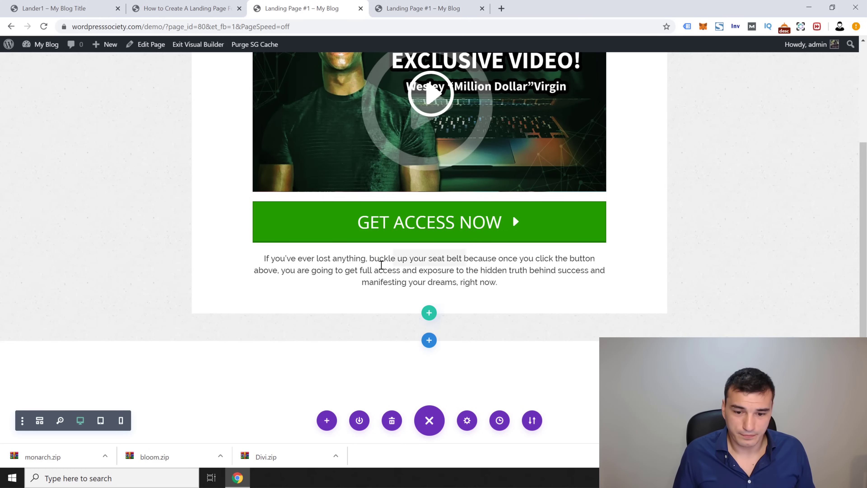
Step: In wireframe view, add a Text module to the footer row above CUSTOM CSS
scroll(270, 328, "down", 1)
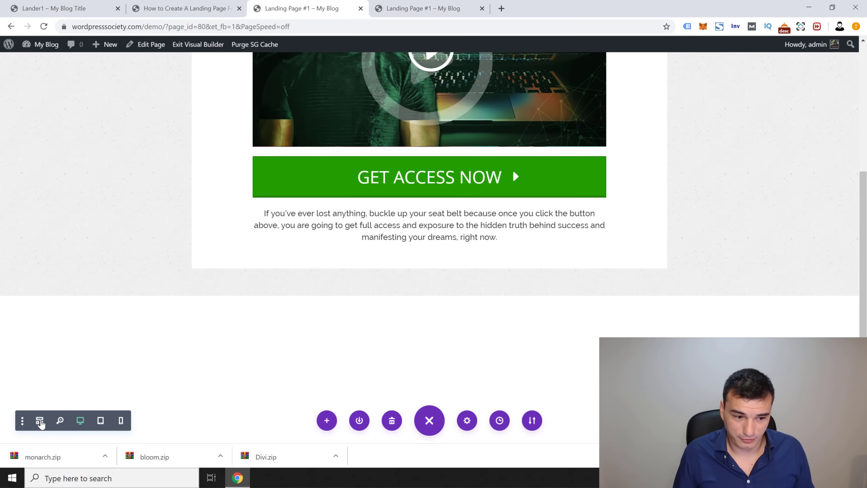
left_click(40, 422)
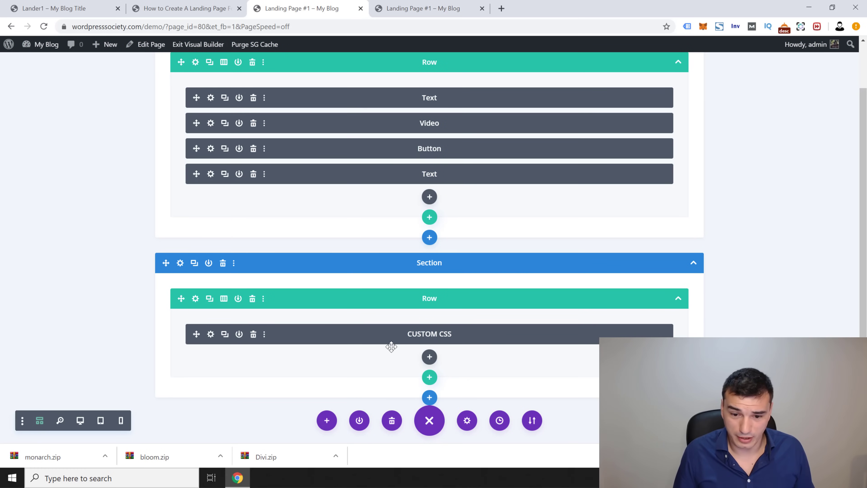
left_click(429, 356)
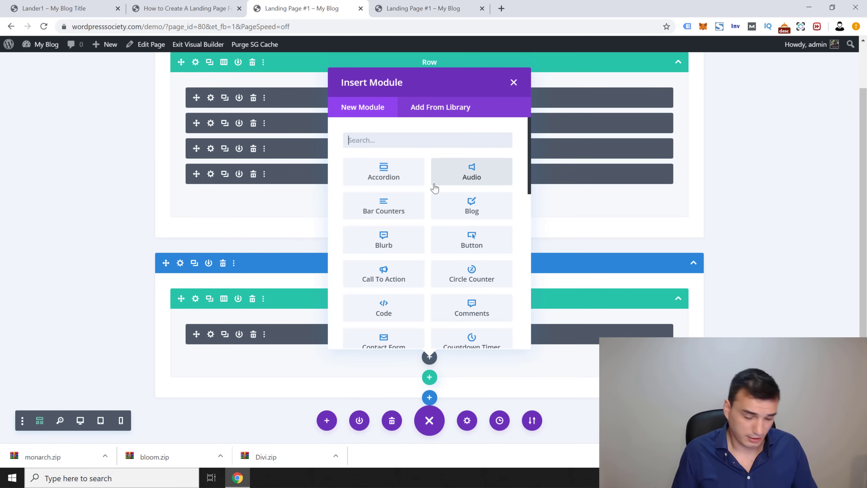
type("te")
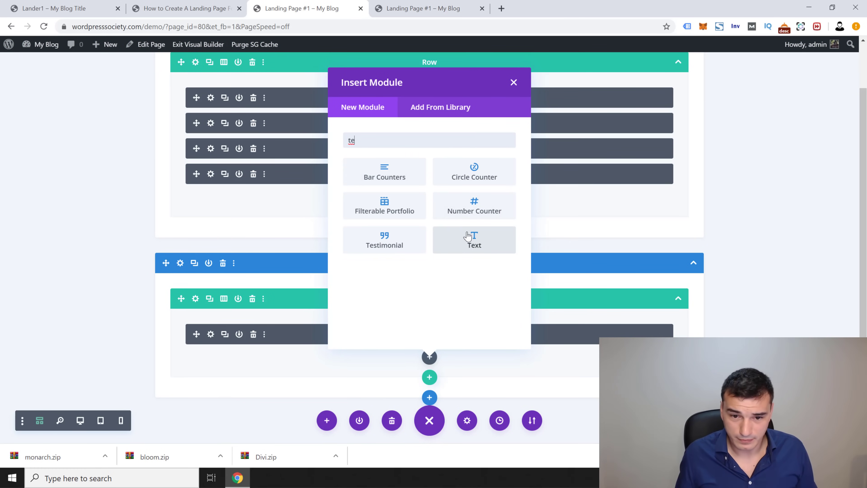
left_click(489, 246)
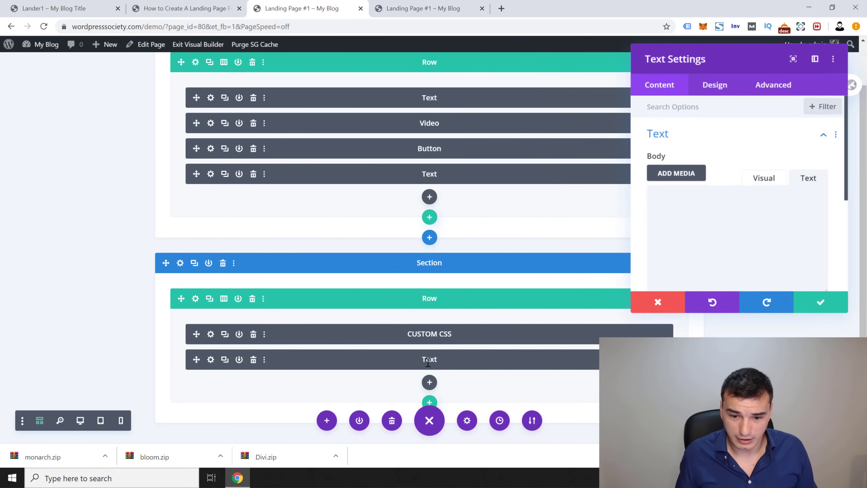
left_click(809, 304)
left_click_drag(196, 359, 194, 325)
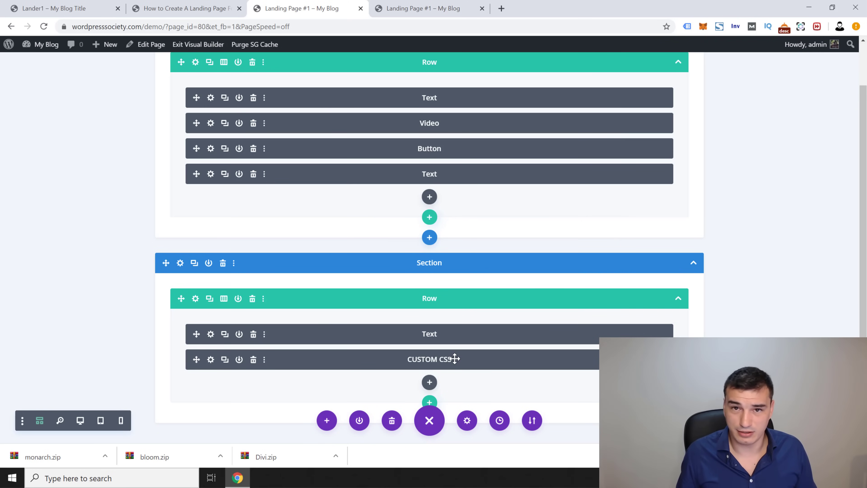
Step: Paste the footer HTML into the Text module body and check it against the tutorial
left_click(211, 334)
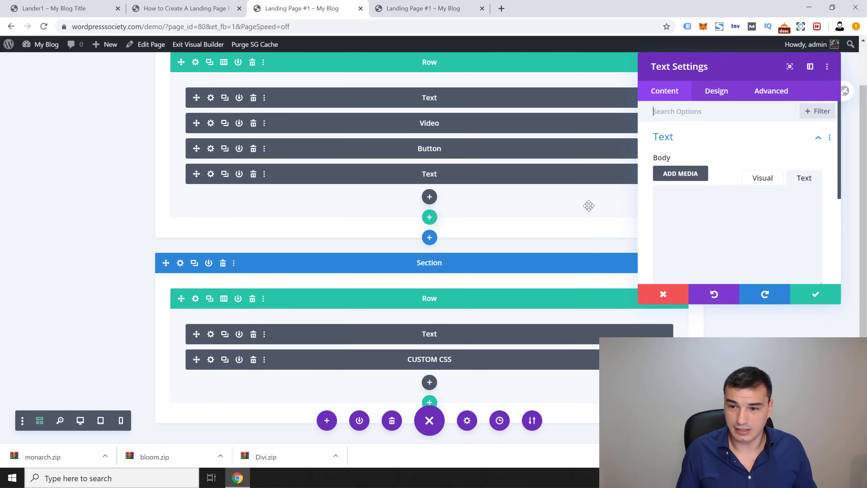
left_click(749, 240)
key("ctrl+v")
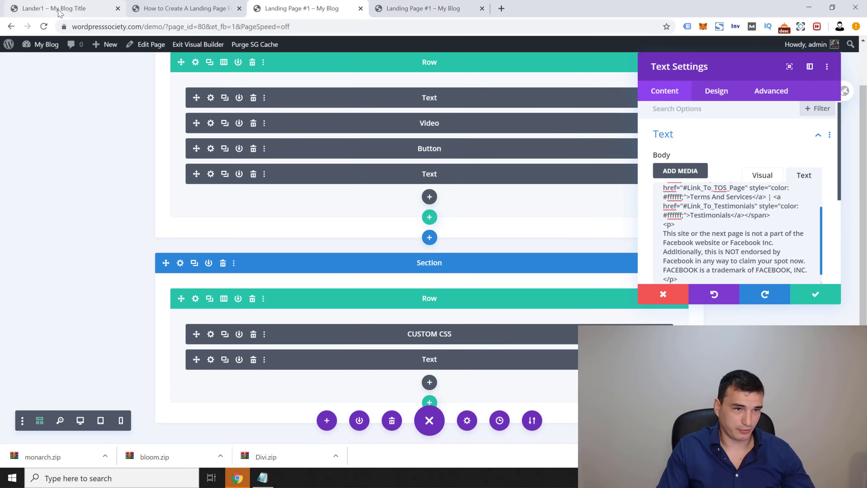
left_click(161, 12)
scroll(857, 228, "down", 1)
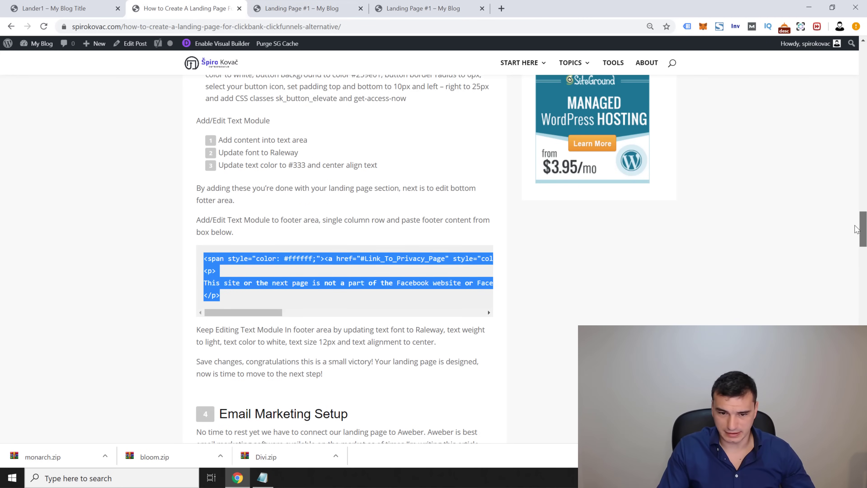
scroll(857, 229, "down", 1)
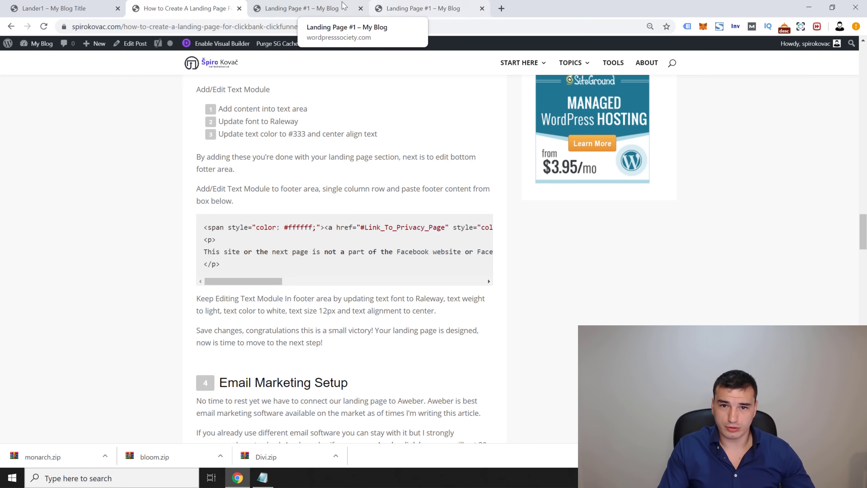
left_click(313, 9)
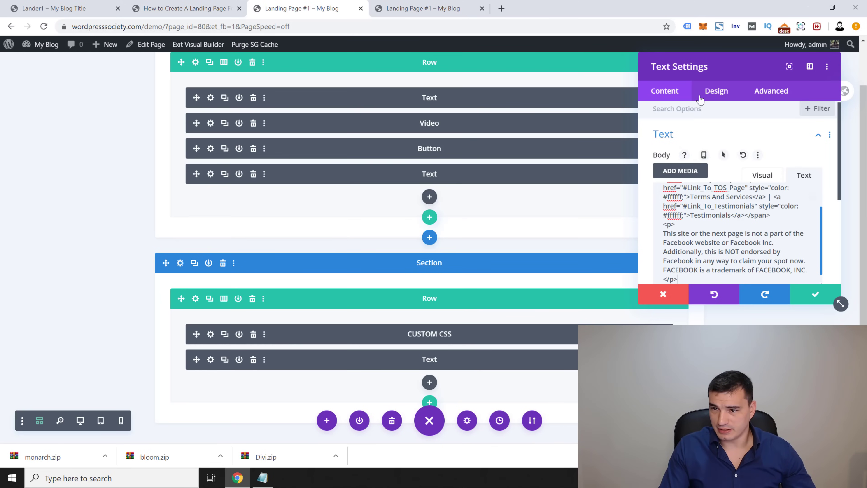
Step: Set the footer text font to Raleway with Light weight
left_click(713, 91)
left_click(683, 140)
scroll(721, 197, "down", 1)
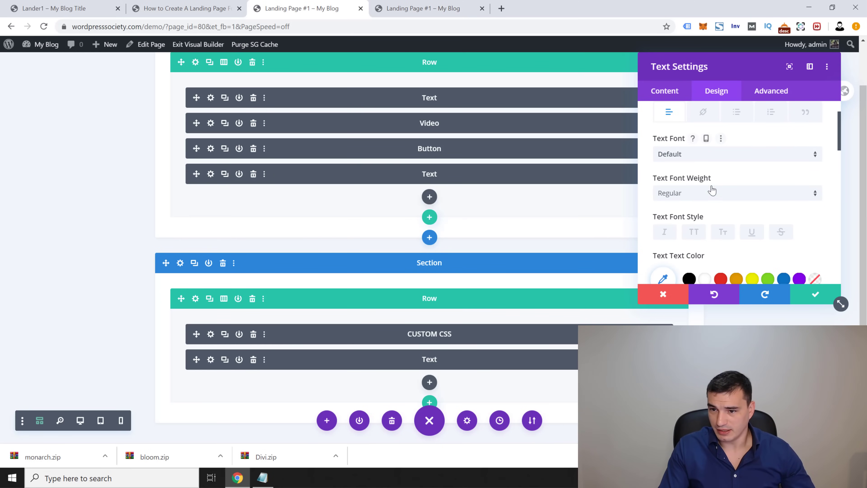
left_click(693, 157)
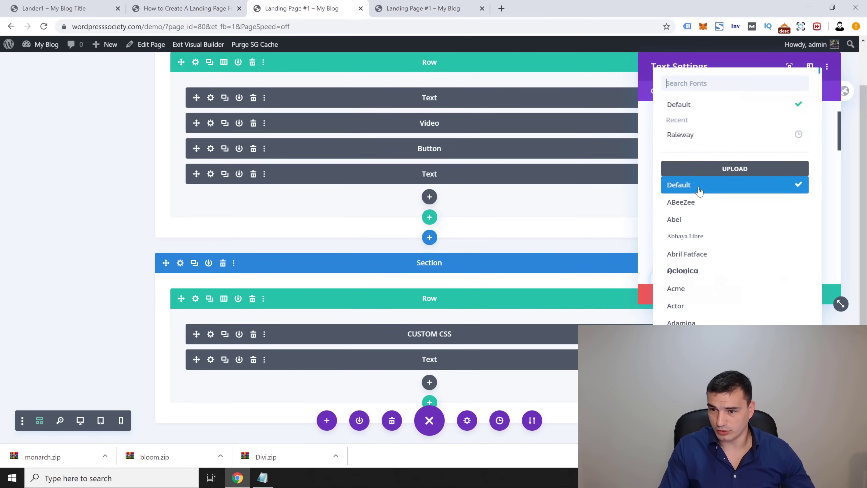
left_click(679, 136)
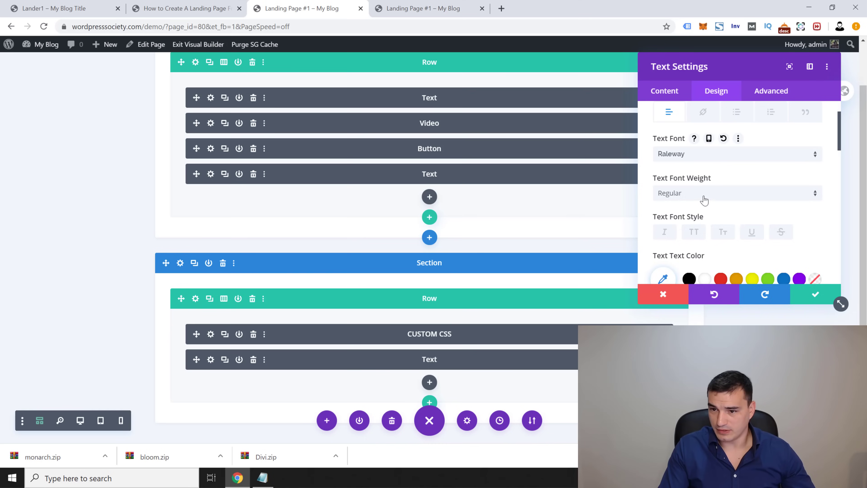
left_click(703, 197)
left_click(705, 245)
Step: Make the footer text white, 12px and centred, then save the module
scroll(721, 222, "down", 2)
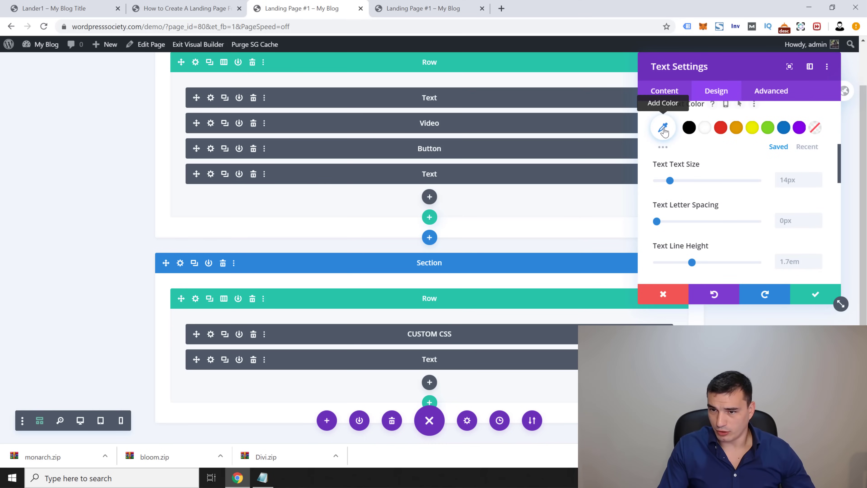
left_click(704, 127)
left_click(794, 182)
type("12")
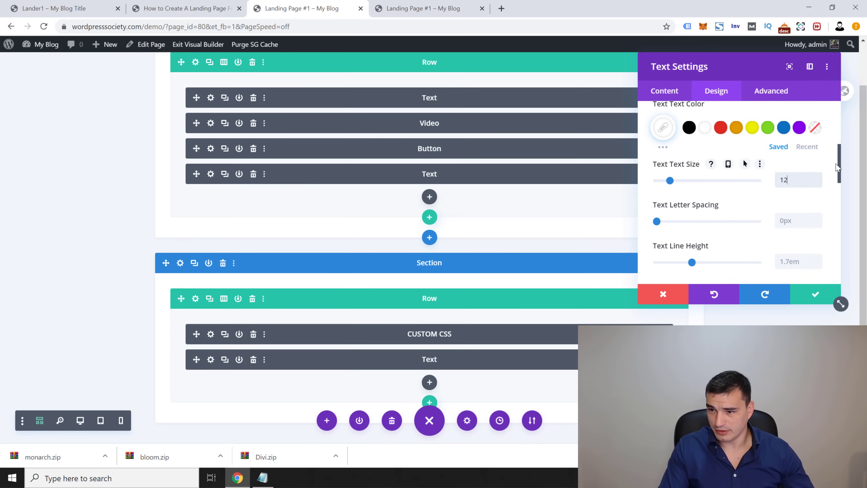
left_click_drag(839, 163, 832, 200)
scroll(832, 205, "down", 1)
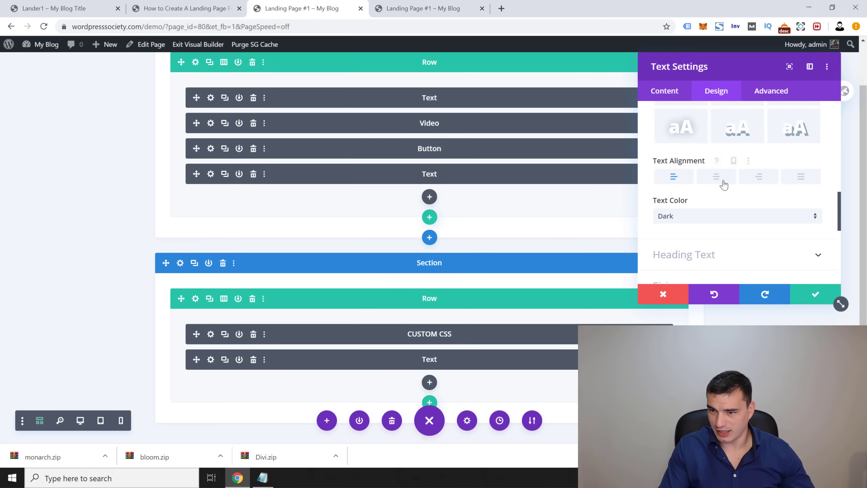
left_click(717, 176)
left_click(815, 294)
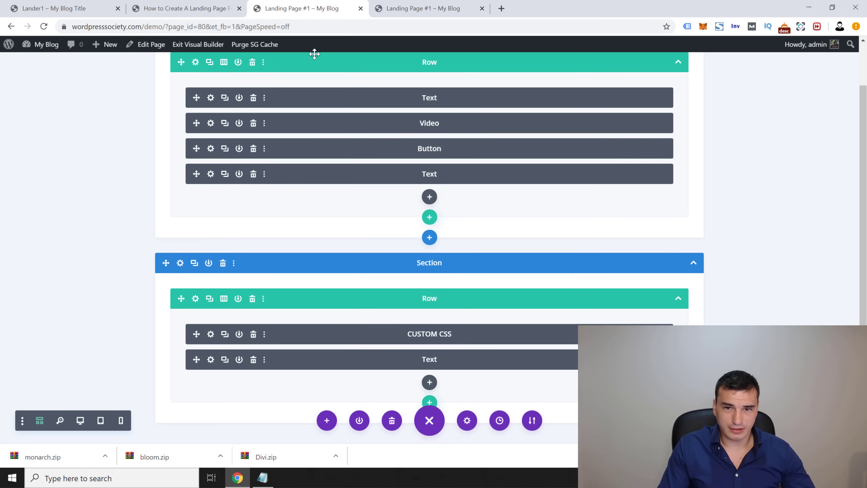
left_click(388, 13)
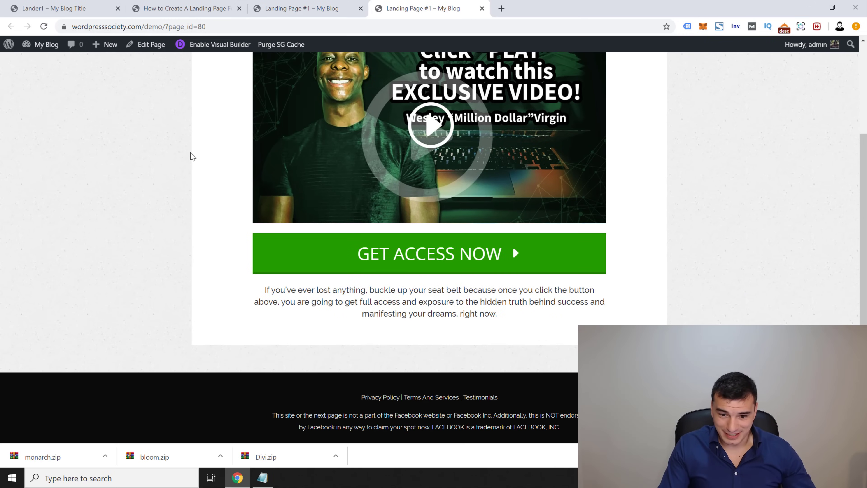
scroll(157, 131, "up", 3)
scroll(203, 240, "down", 3)
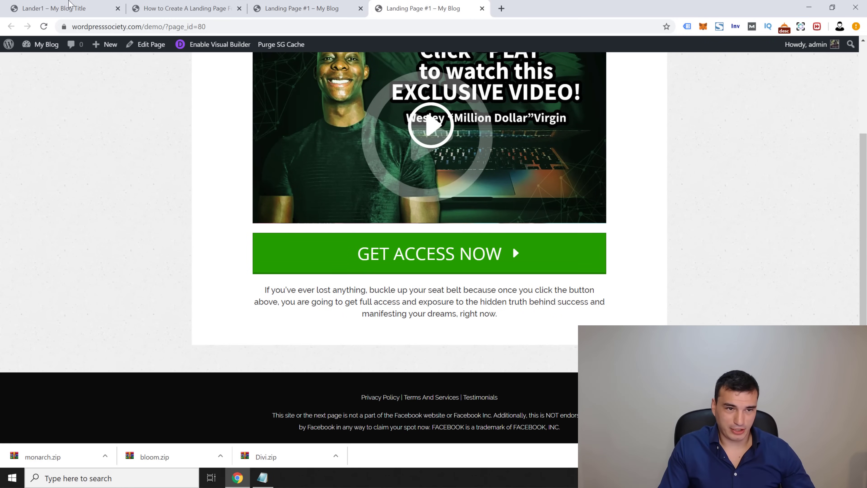
left_click(68, 3)
left_click(381, 273)
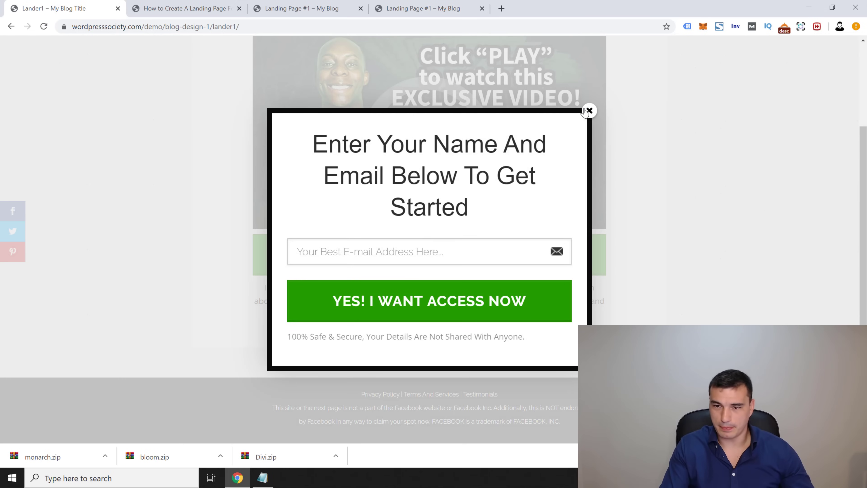
left_click(588, 111)
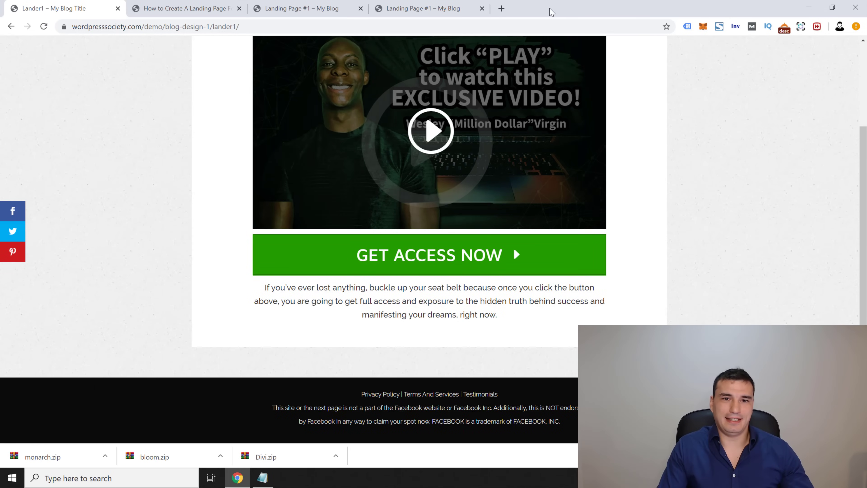
left_click(300, 8)
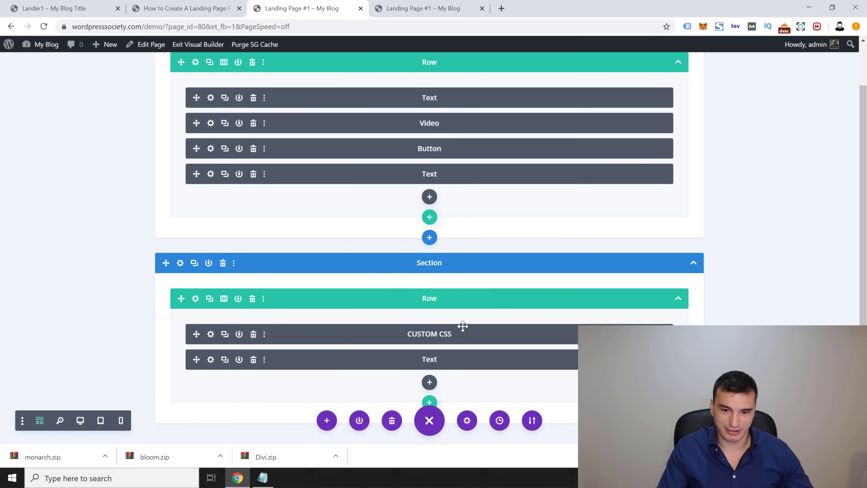
Step: Go to the admin Dashboard from My Blog, then to Bloom > Optin Forms
scroll(154, 240, "up", 1)
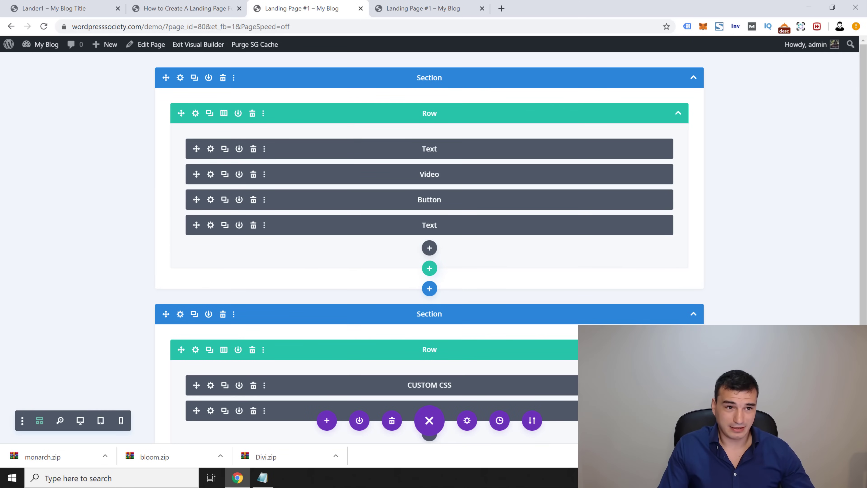
mouse_move(40, 49)
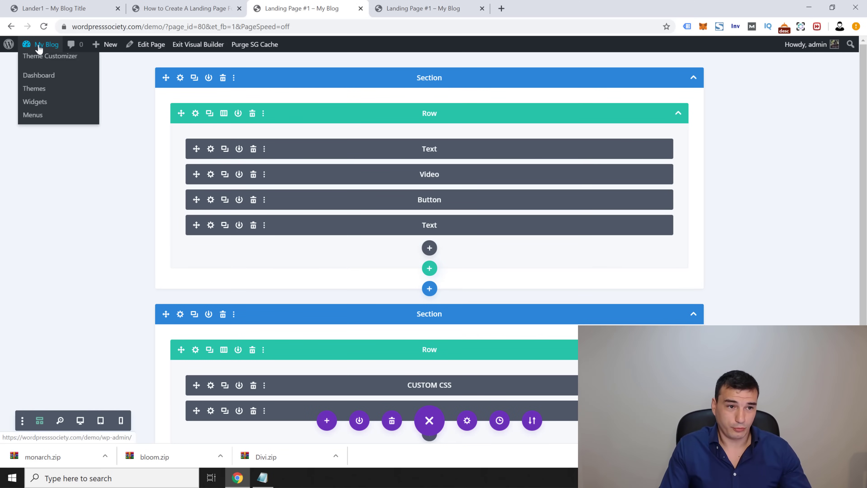
left_click(67, 77)
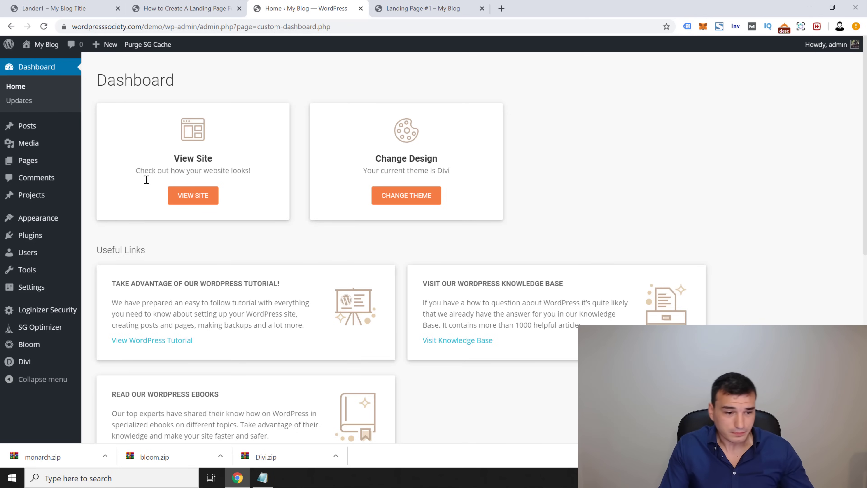
mouse_move(34, 345)
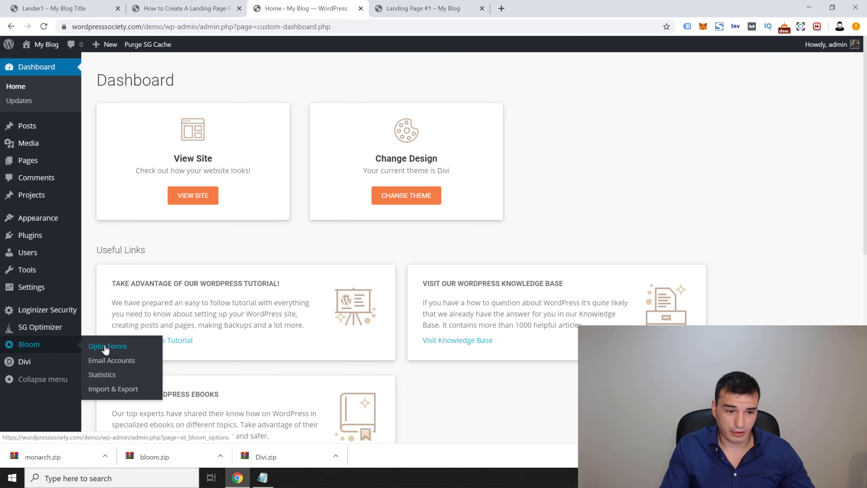
left_click(106, 347)
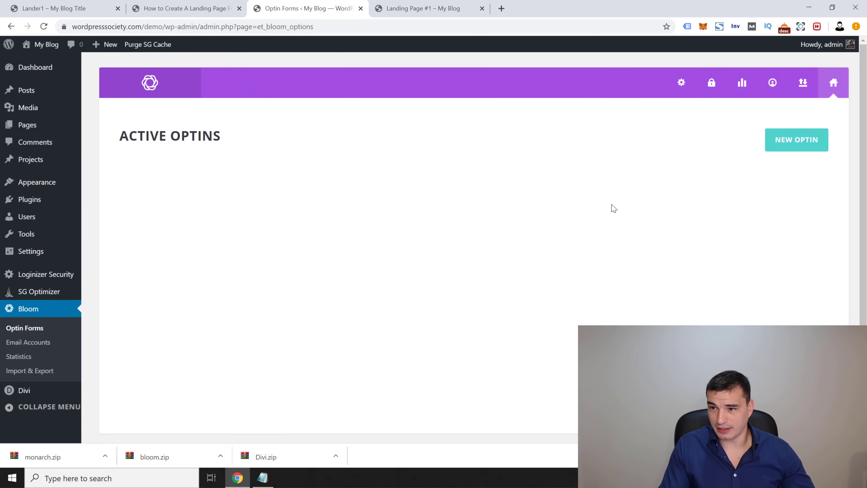
Step: Start a new Bloom optin of the Pop Up type
left_click(786, 144)
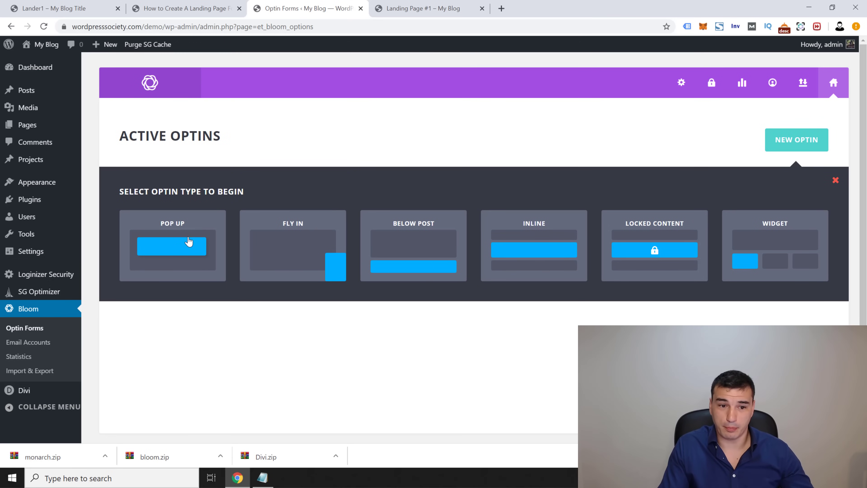
left_click(182, 246)
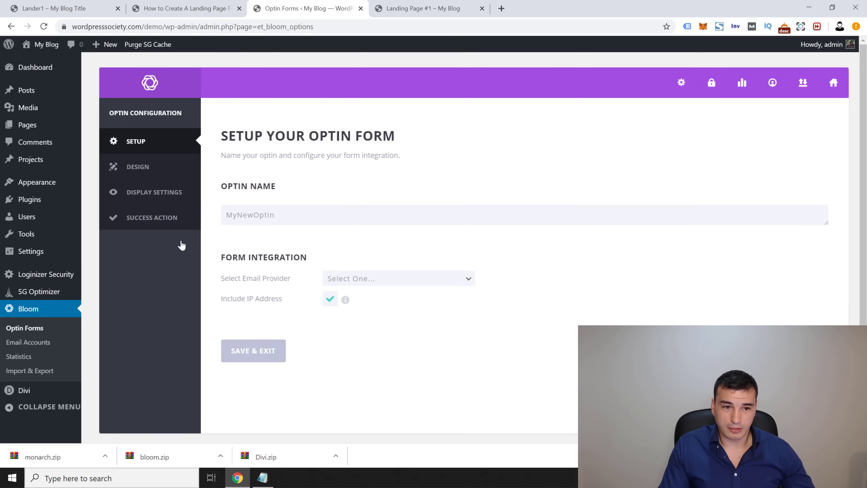
Step: Rename the optin to 'Lander Opt-in Design #1' and return to the tutorial's Email Marketing Setup section
left_click(290, 206)
double_click(271, 209)
type("Lander Opt-in Design #1")
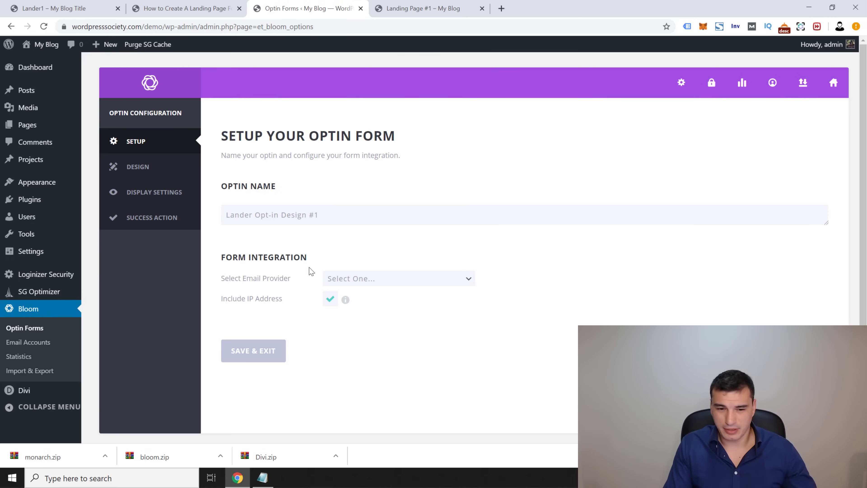
mouse_move(263, 279)
left_mouse_down()
mouse_move(286, 299)
mouse_move(267, 280)
left_mouse_up()
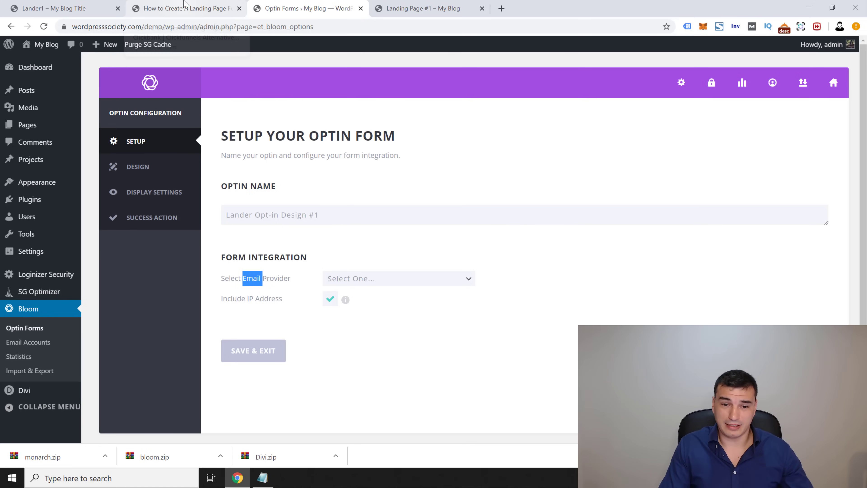
left_click(184, 7)
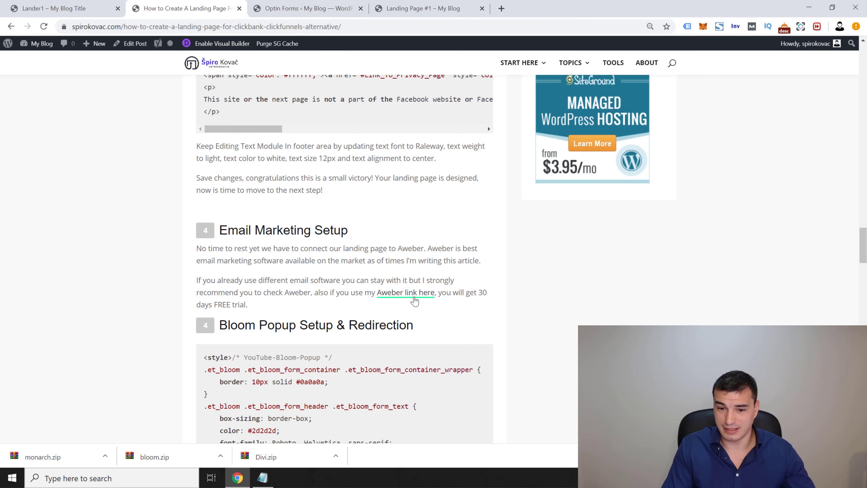
Step: Open AWeber from the article's link and go to Manage Lists, showing three existing lists
scroll(413, 296, "down", 1)
middle_click(413, 281)
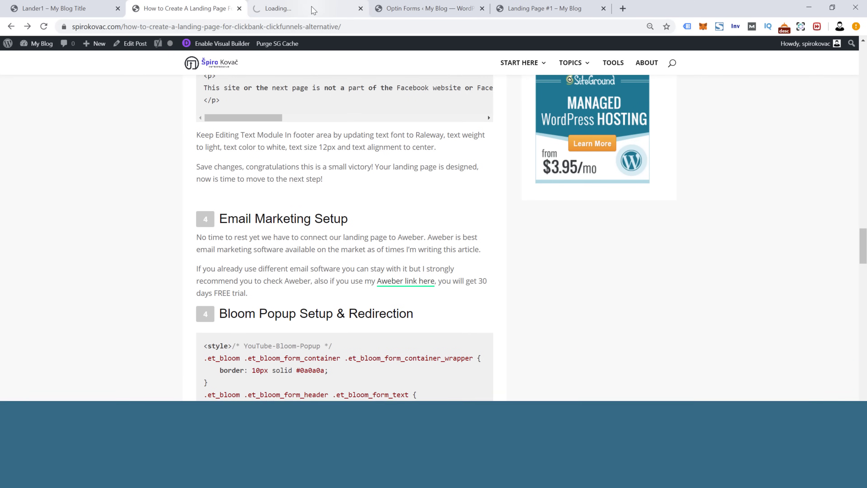
left_click(309, 8)
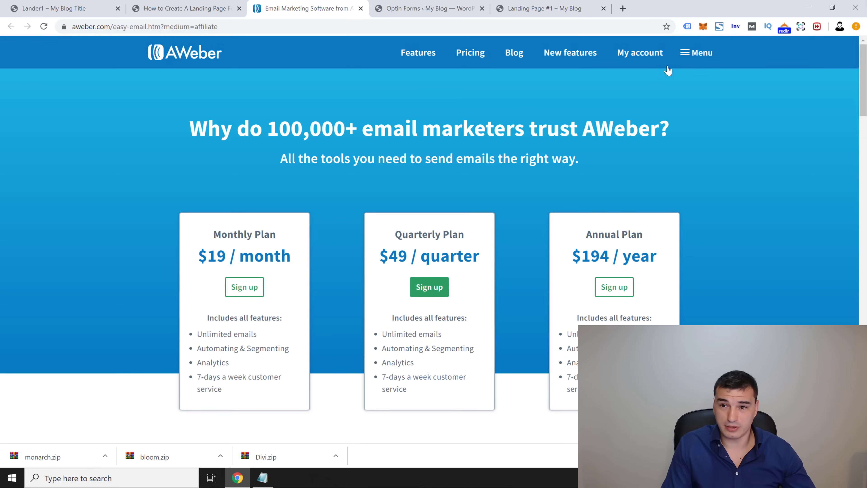
left_click(644, 56)
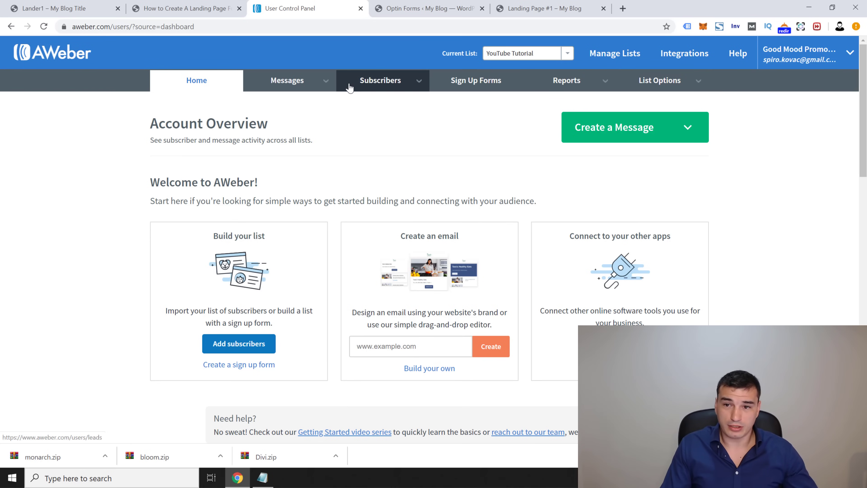
left_click(611, 58)
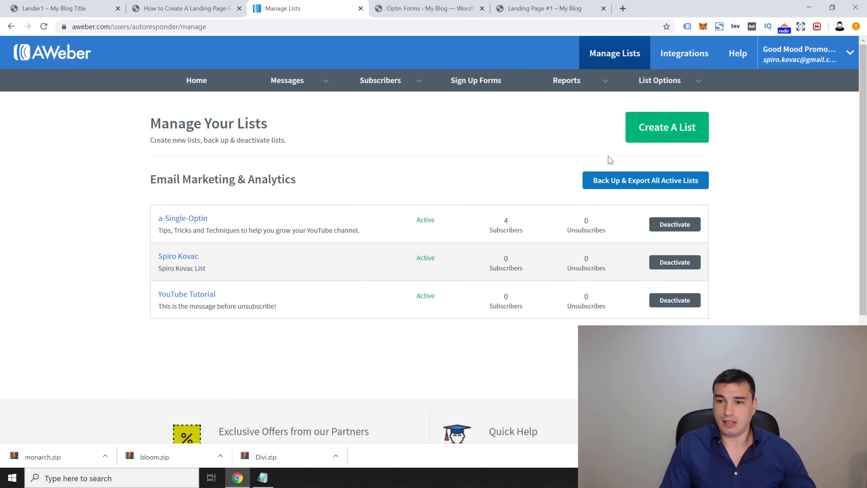
Step: Create a new AWeber list, keeping the company, website, address and sender details unchanged
left_click(648, 128)
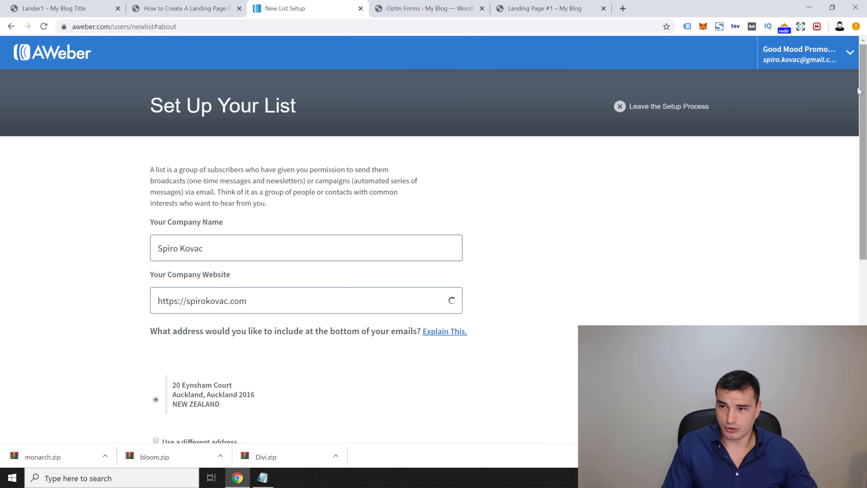
scroll(852, 110, "down", 1)
scroll(852, 103, "up", 1)
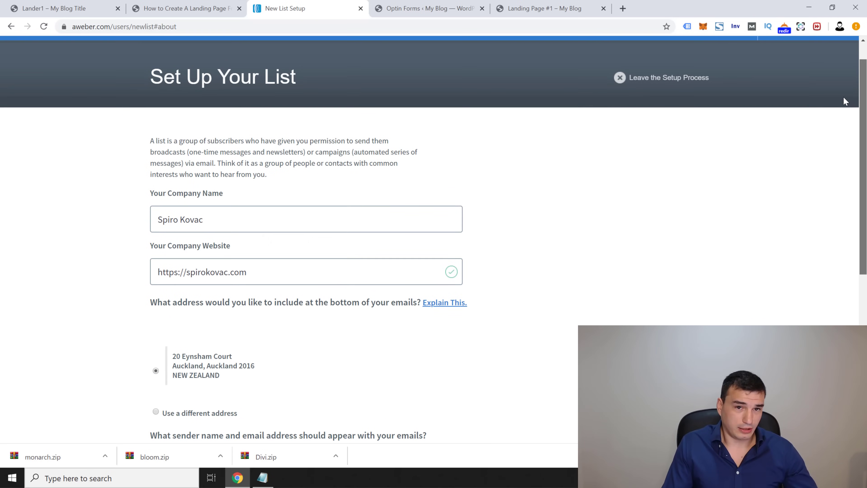
scroll(848, 89, "down", 1)
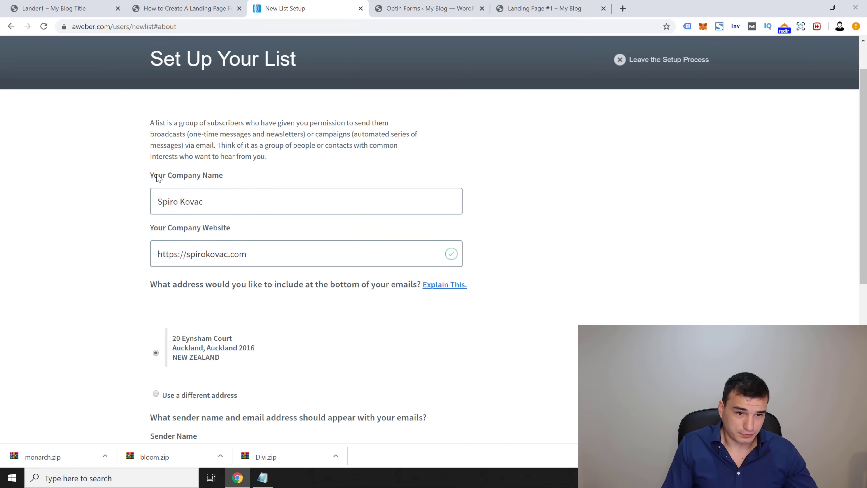
left_click_drag(157, 178, 221, 177)
left_click(200, 175)
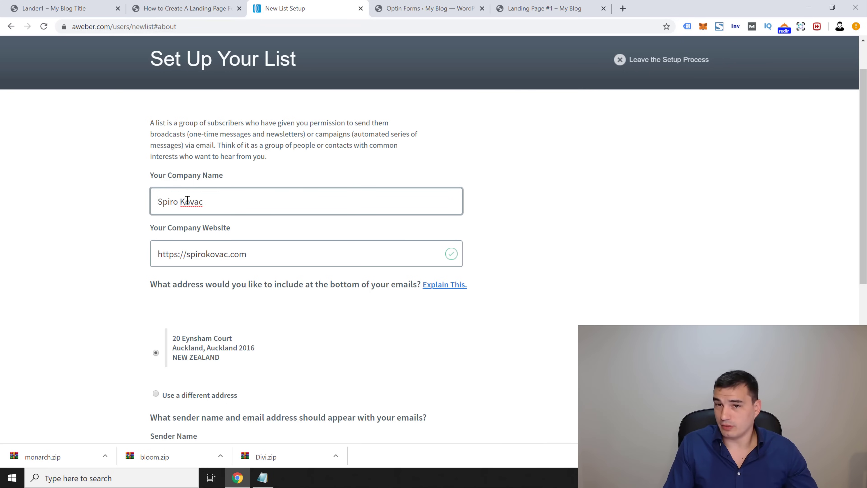
left_click(730, 158)
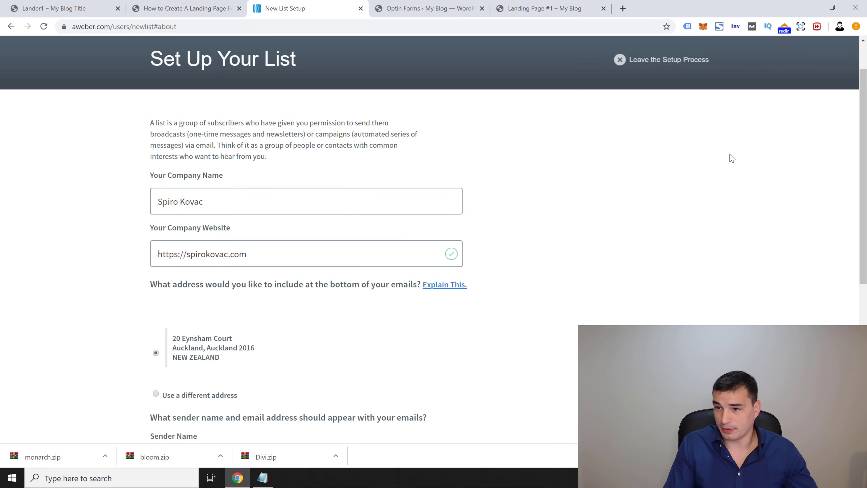
scroll(592, 180, "up", 2)
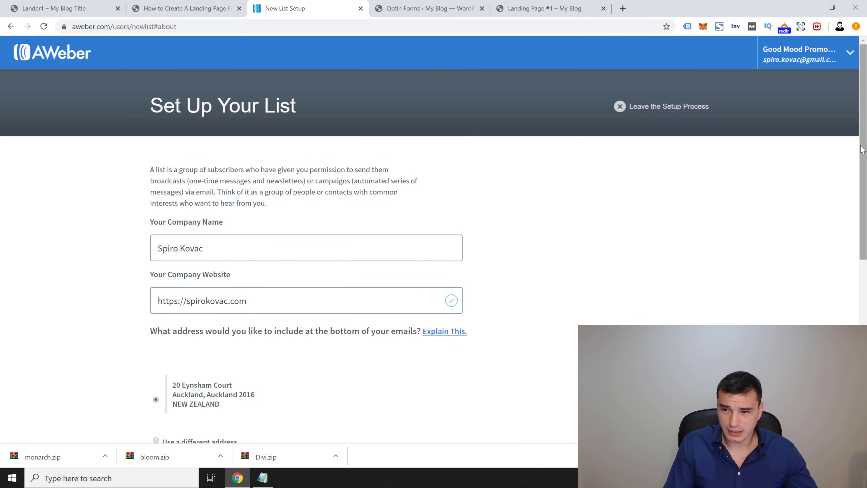
scroll(842, 190, "down", 5)
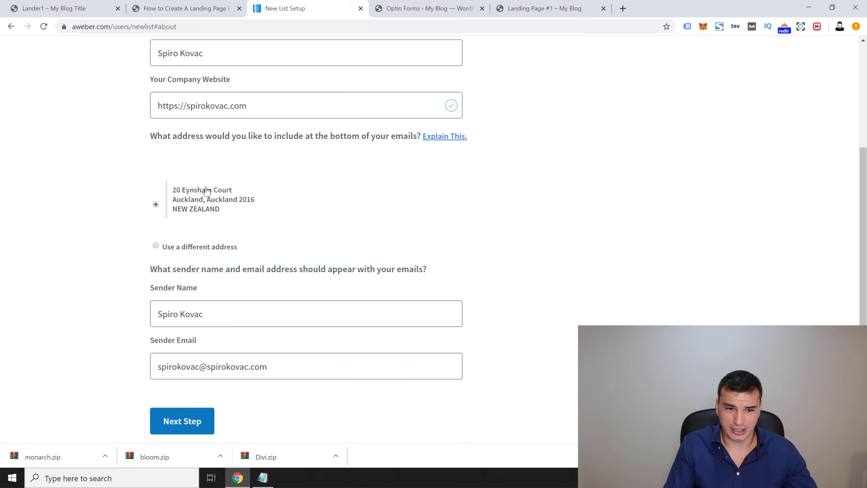
scroll(245, 249, "down", 2)
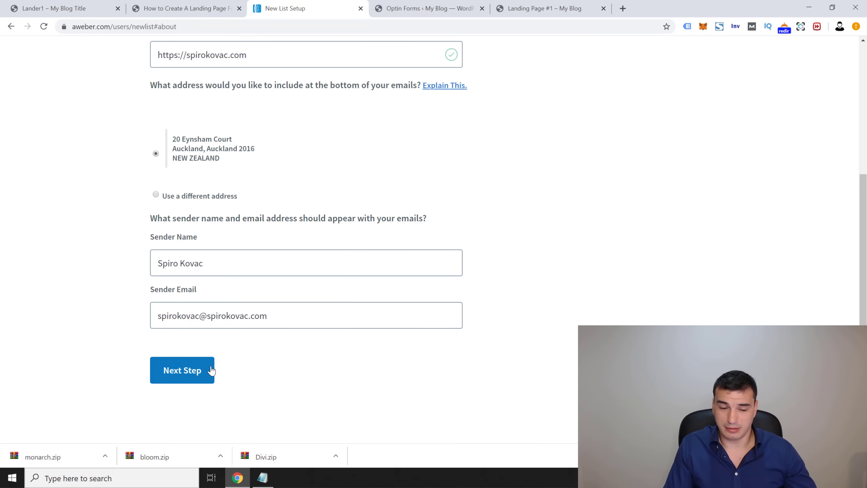
left_click(206, 377)
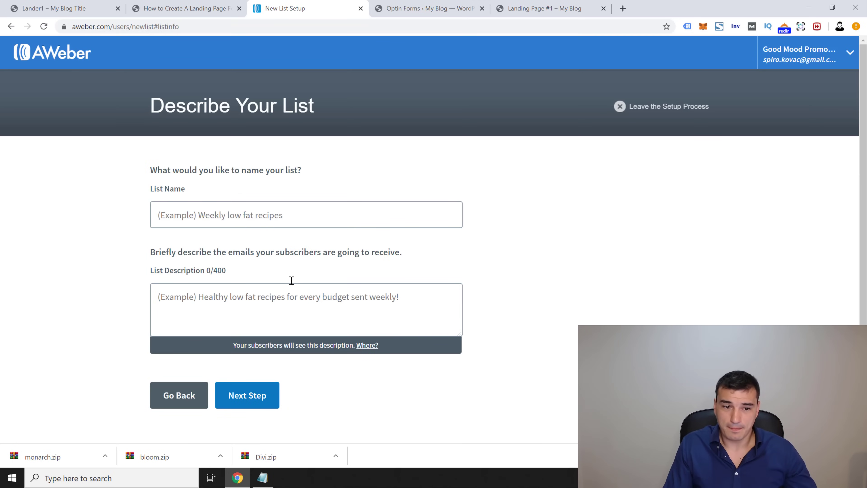
Step: Enter list name 'Demo List 1' and description 'Description', then continue to the confirmation message
left_click(218, 224)
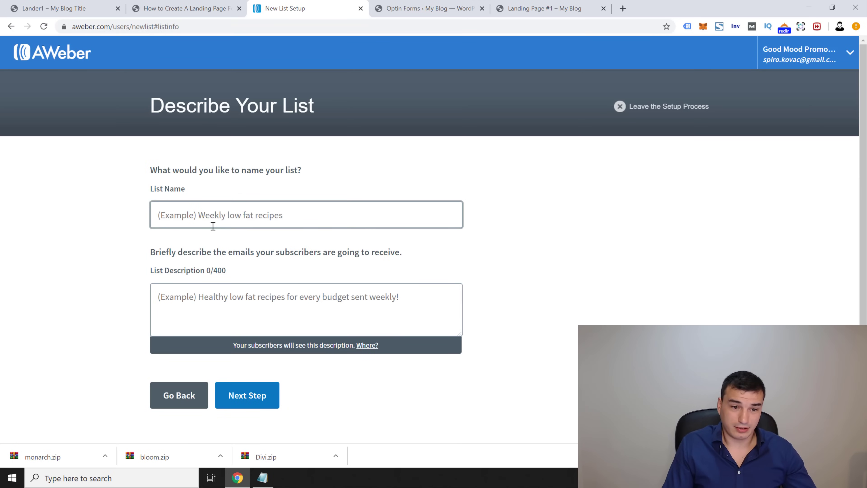
type("D")
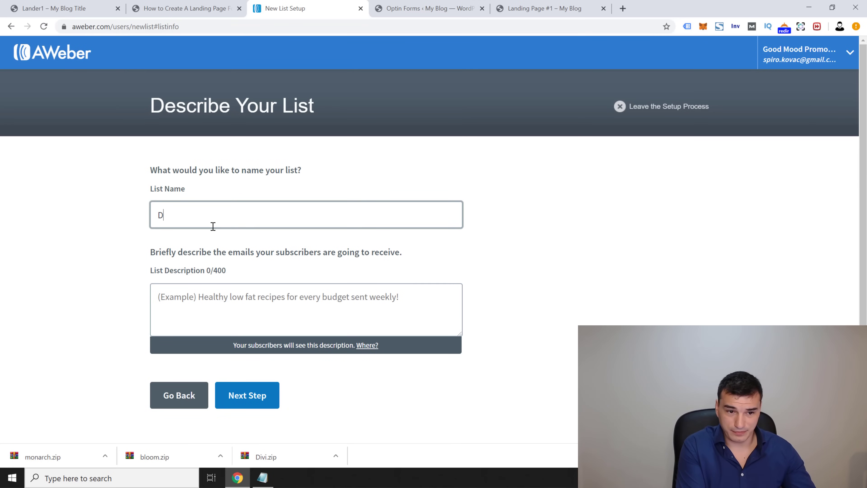
type("emo List 1")
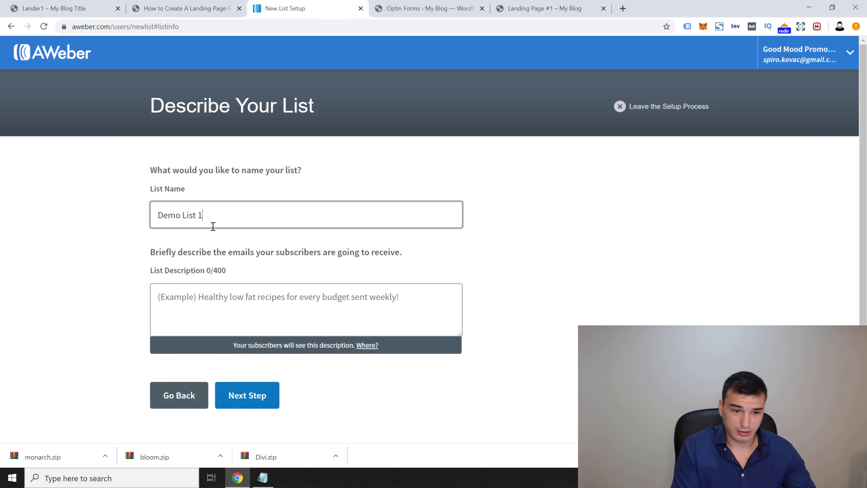
left_click(273, 300)
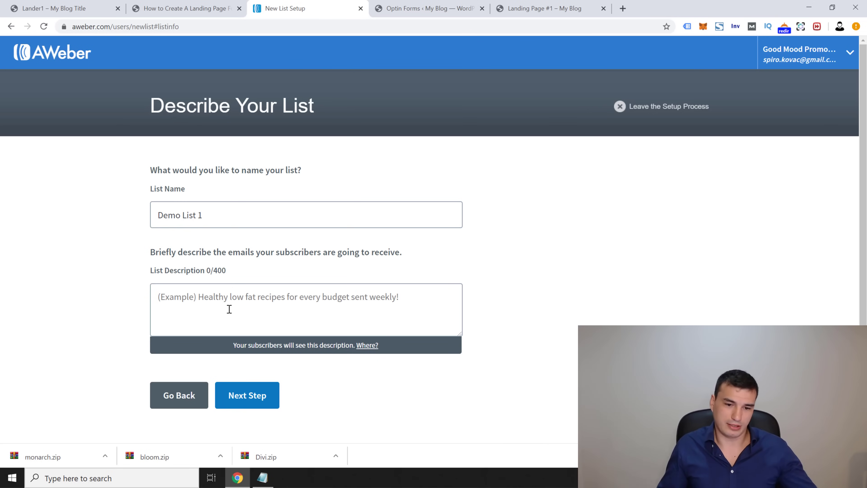
type("Description")
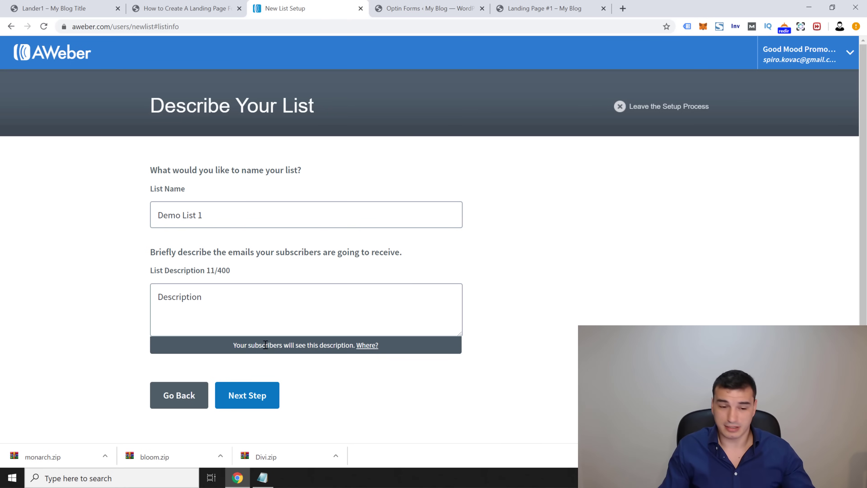
left_click(248, 397)
scroll(237, 366, "down", 1)
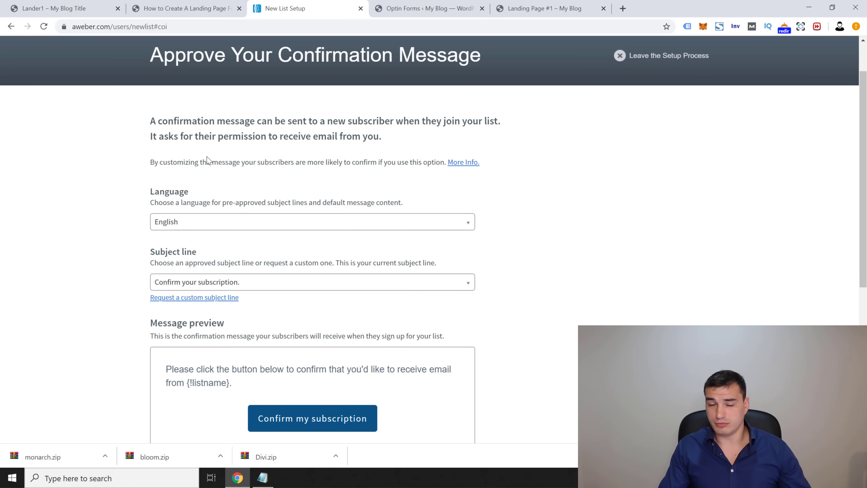
Step: Keep 'Confirm your subscription.' as the subject line and approve the message to create Demo List 1
left_click(241, 281)
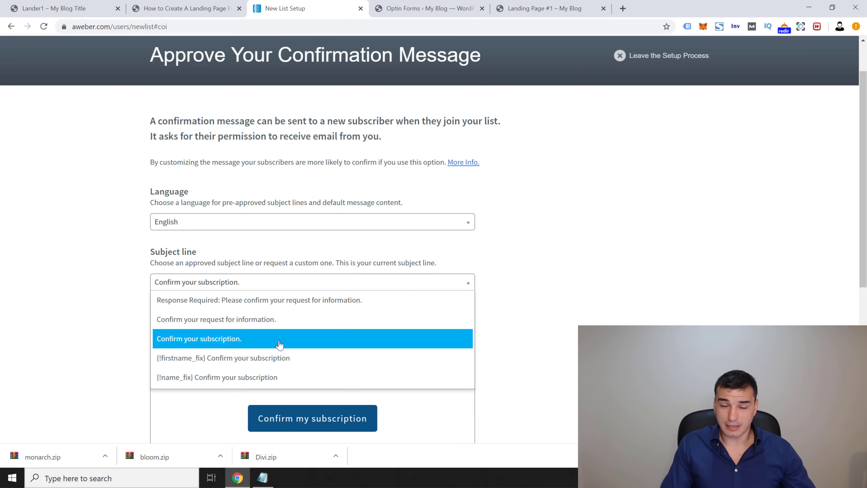
left_click(243, 339)
scroll(133, 286, "down", 5)
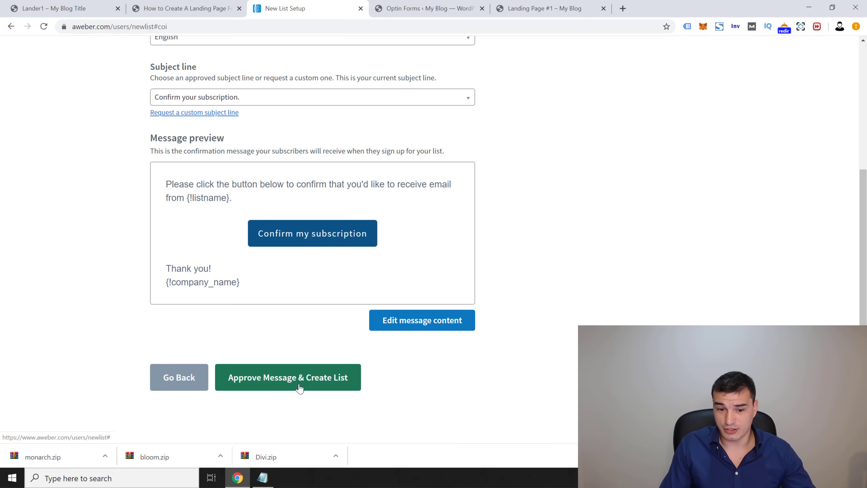
left_click(310, 381)
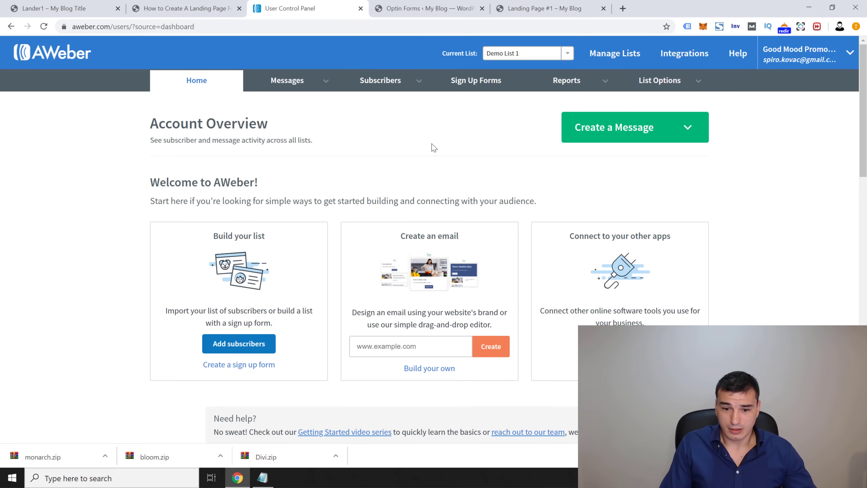
left_click(597, 90)
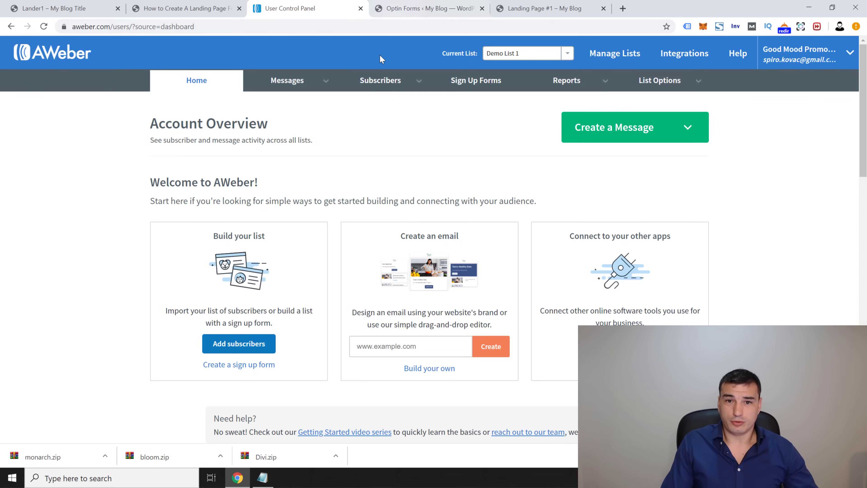
Step: In Bloom, select Aweber as the email provider and enter the AWeber account e-mail to authorize
left_click(425, 12)
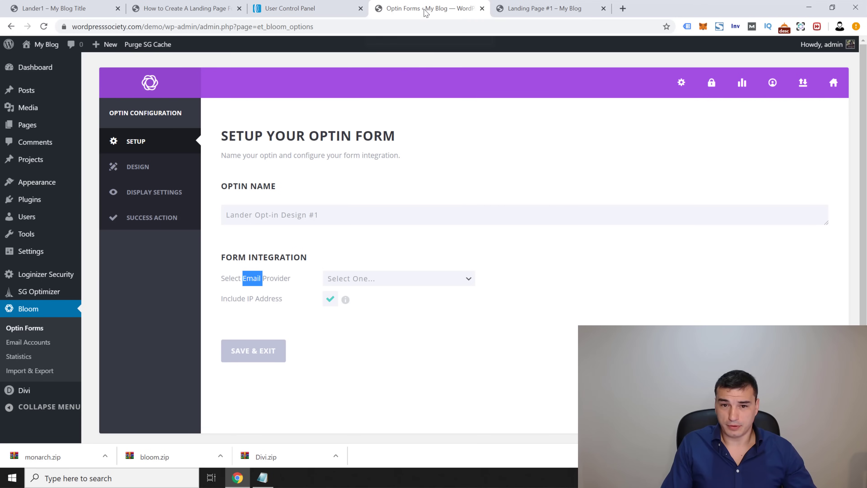
left_click(413, 283)
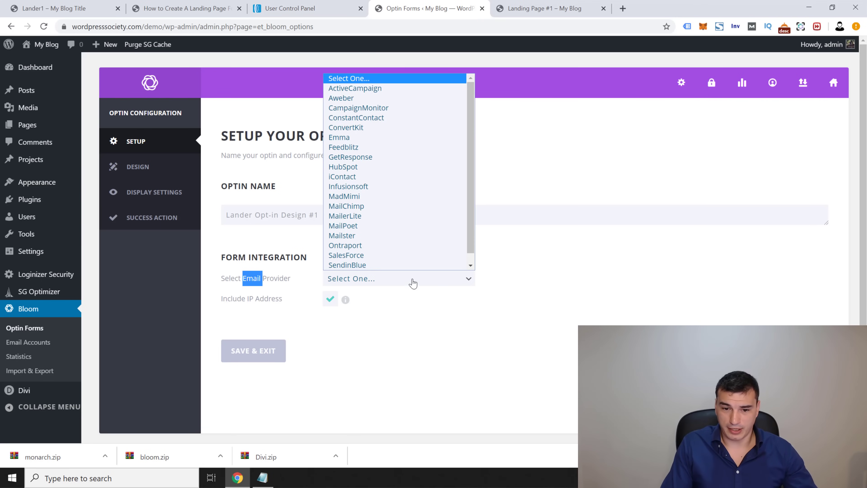
left_click(341, 88)
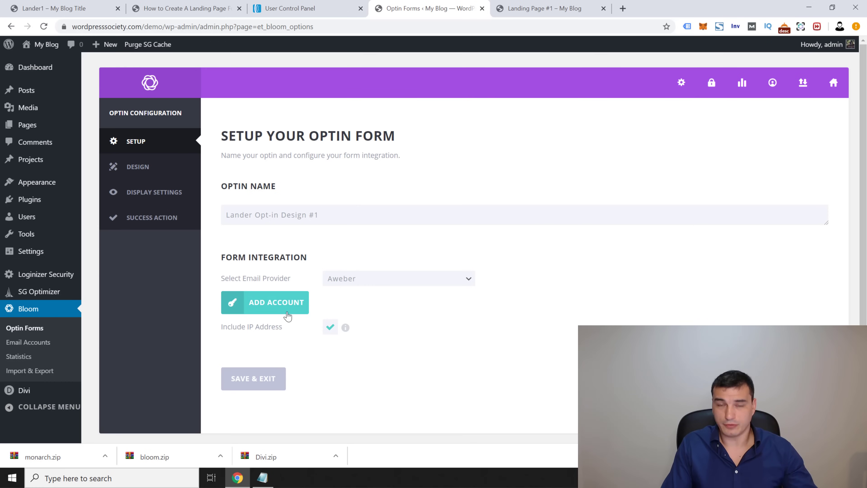
left_click(258, 310)
left_click(351, 300)
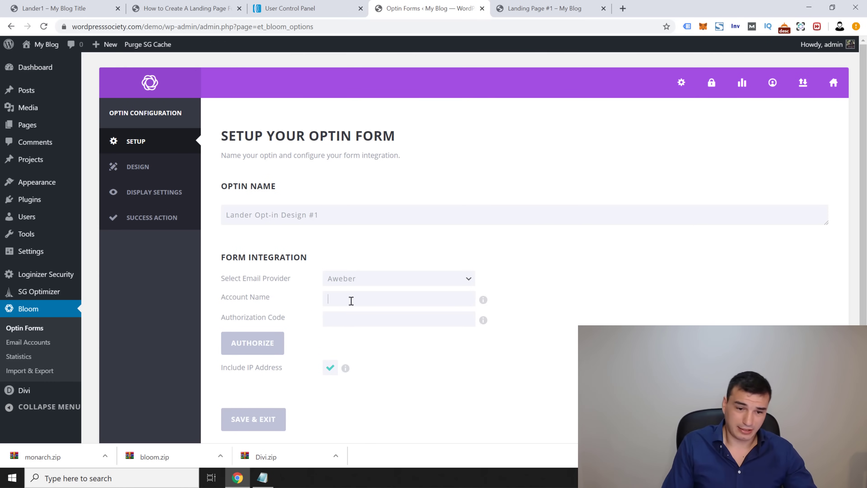
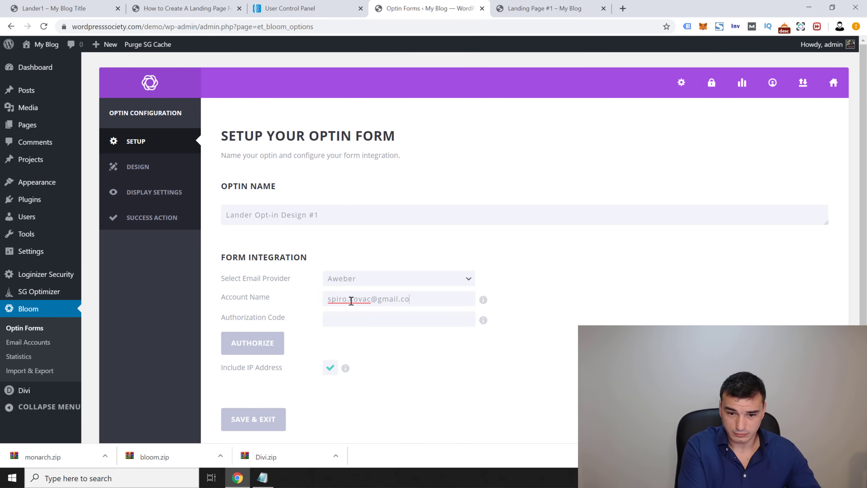
left_click(264, 344)
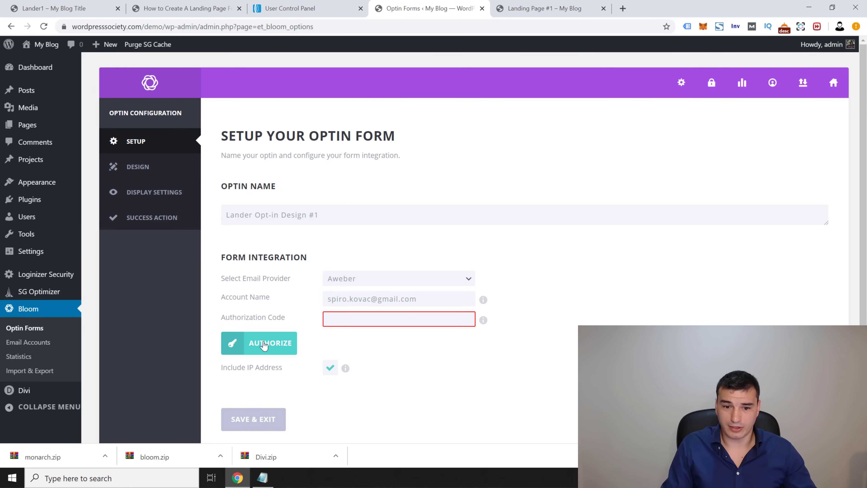
Step: Try Save & Exit, which warns that no email list has been added
left_click(378, 296)
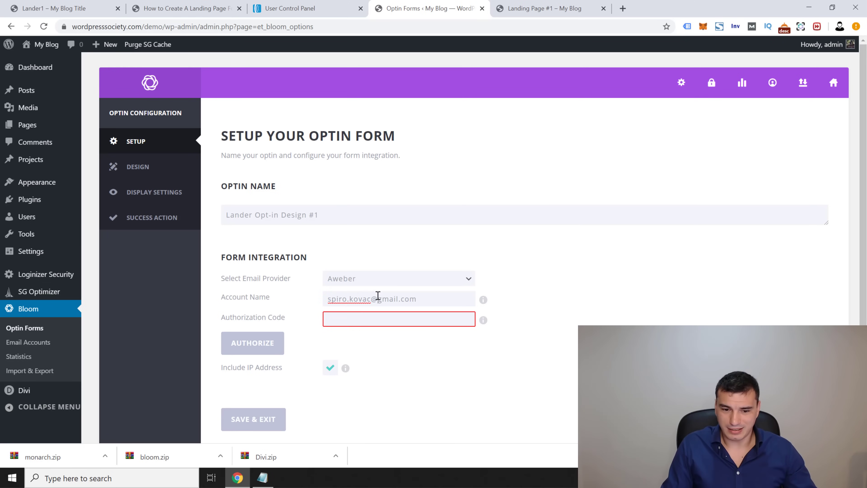
scroll(364, 361, "down", 3)
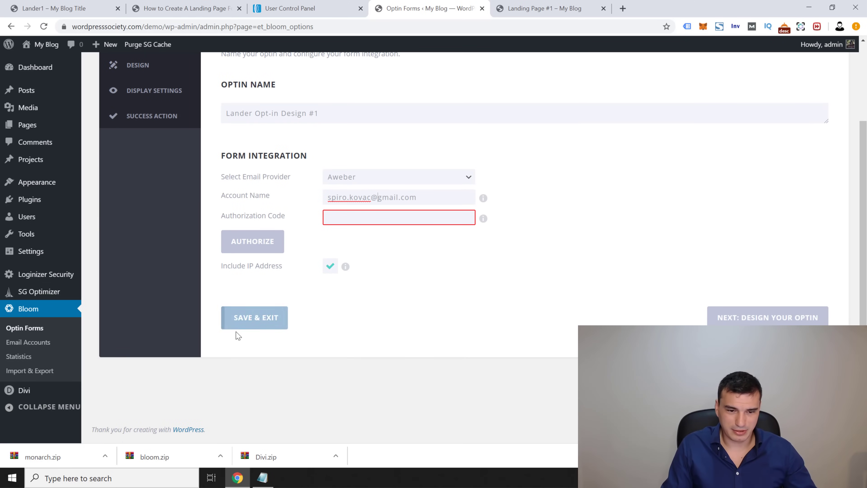
left_click(251, 323)
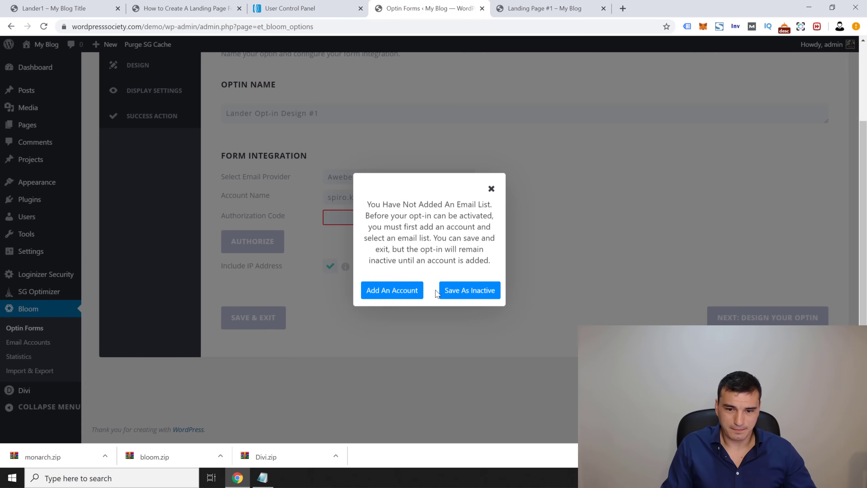
Step: Dismiss the warning, then add a new Bloom email account with Aweber as the provider
left_click(491, 188)
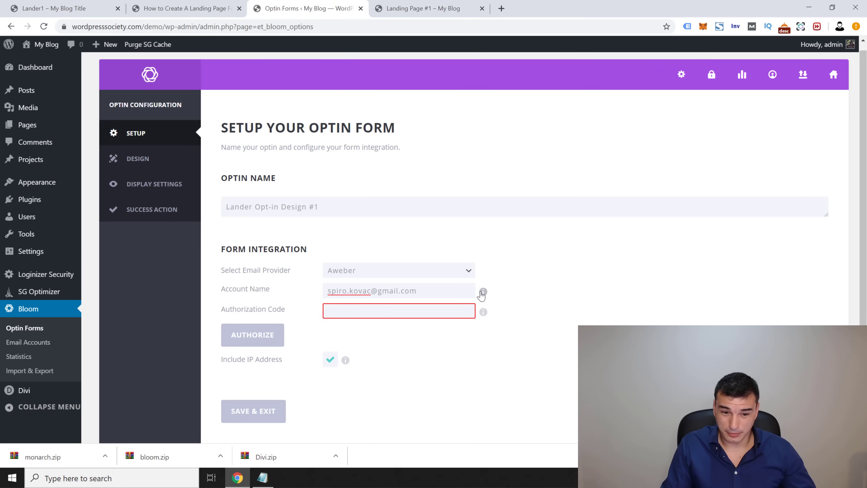
left_click(254, 339)
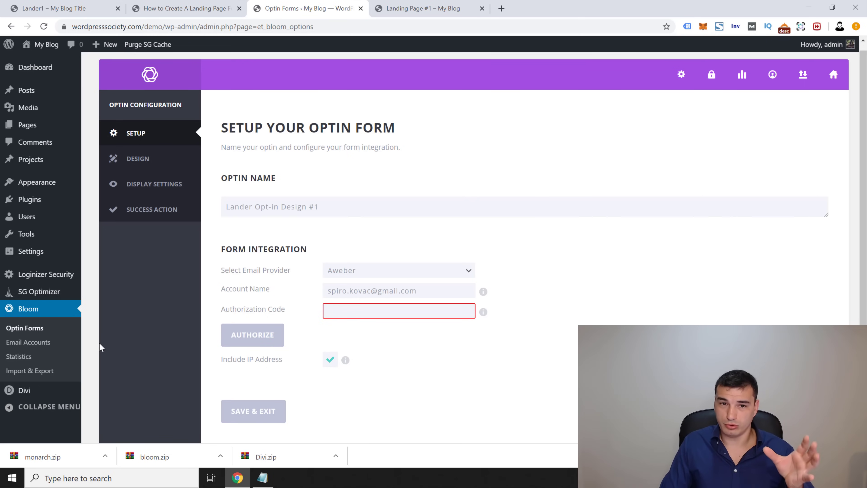
left_click(25, 347)
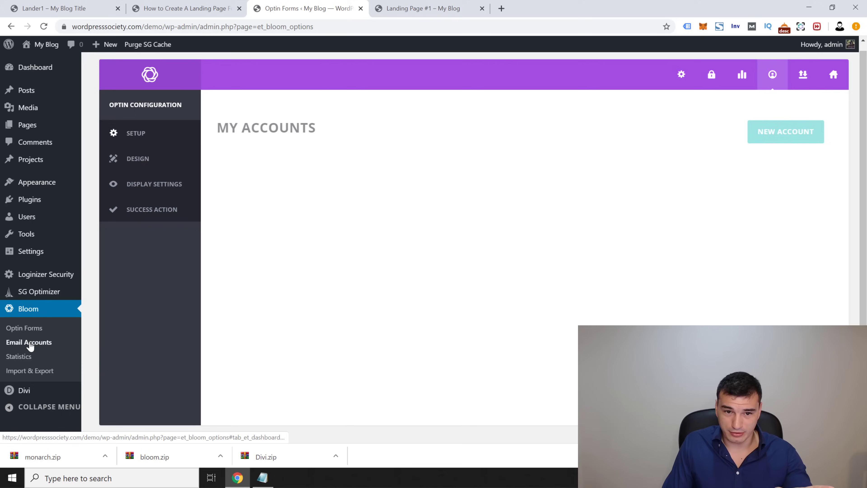
left_click(765, 140)
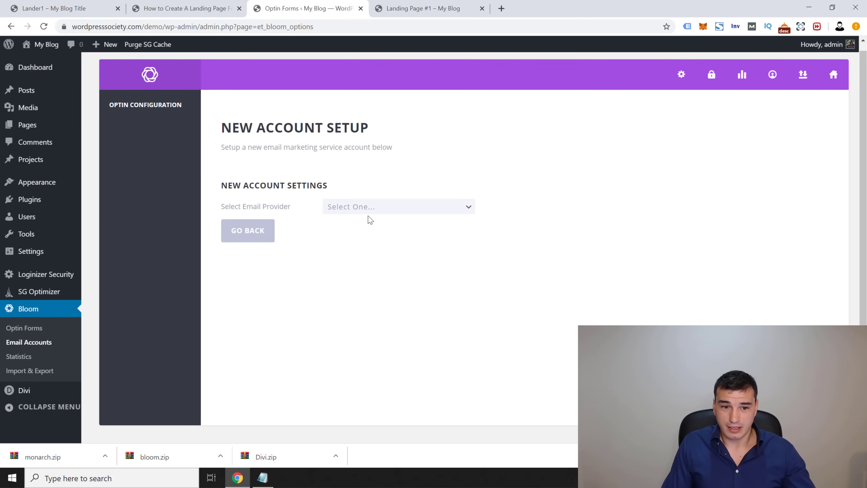
left_click(400, 209)
left_click(383, 240)
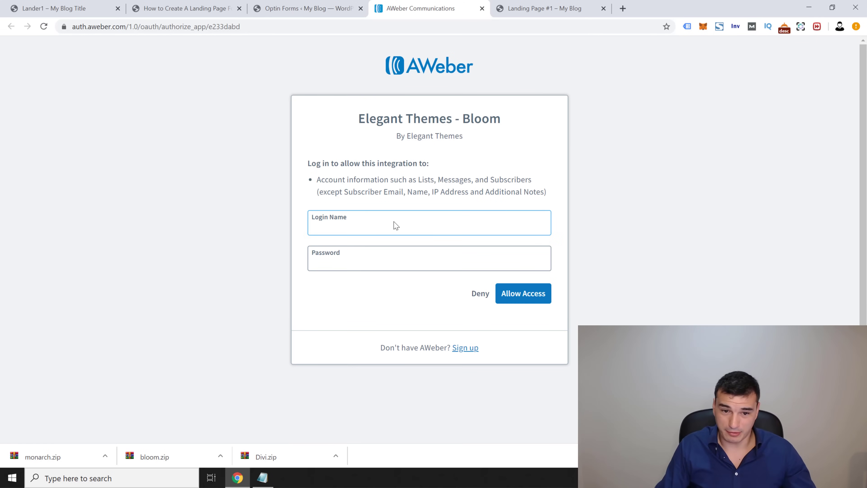
Step: Log in to AWeber with the saved credentials, allow Bloom access and copy the verification code
type("spi")
key("Down")
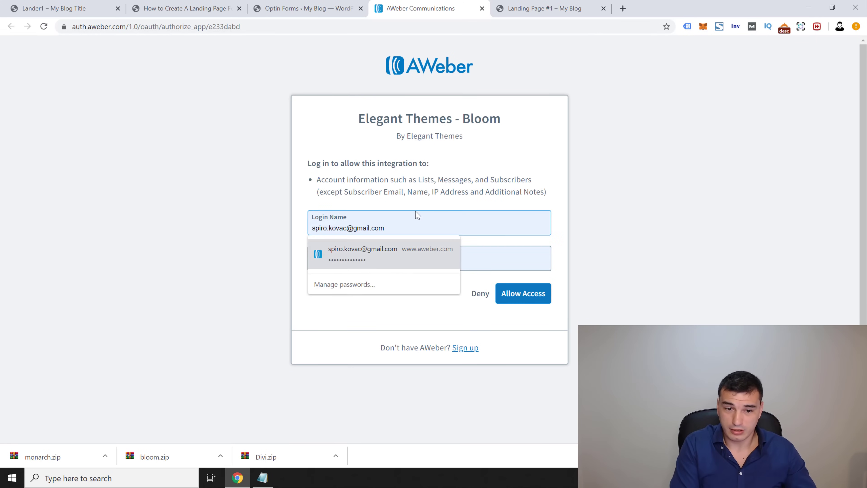
key("Return")
left_click(541, 300)
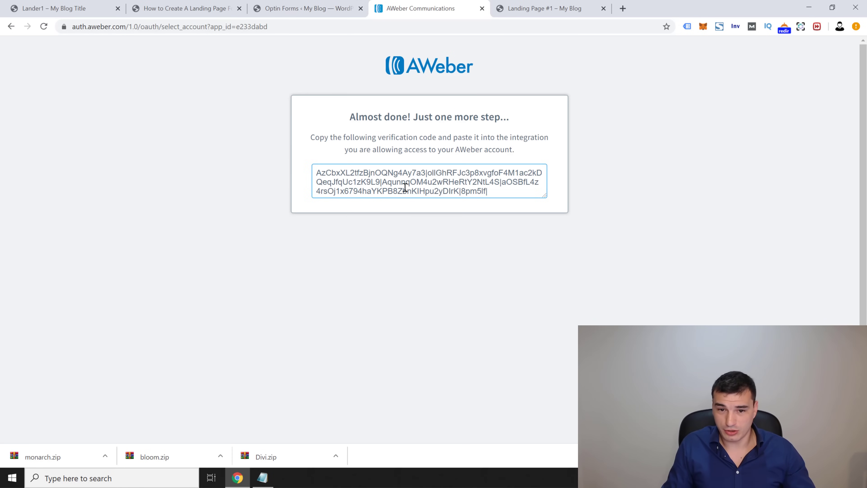
triple_click(409, 180)
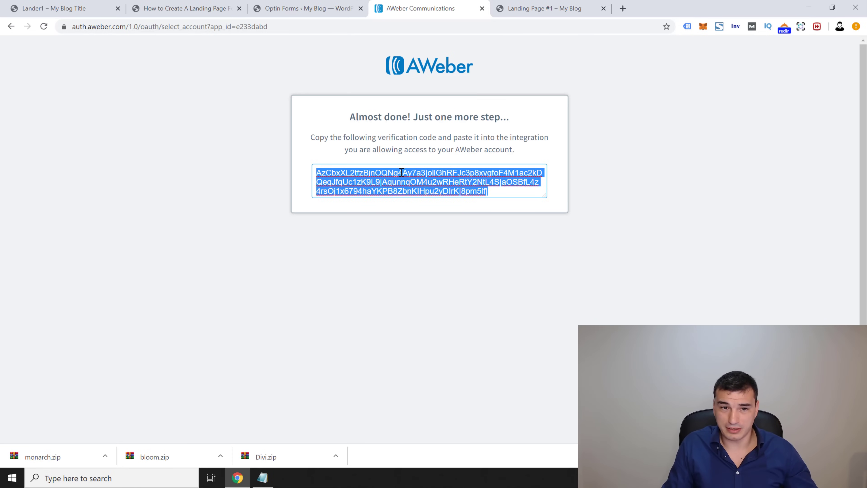
Step: Enter the account name, paste the code into Bloom's Authorization Code, authorize and go back to My Accounts
left_click(293, 4)
left_click(364, 223)
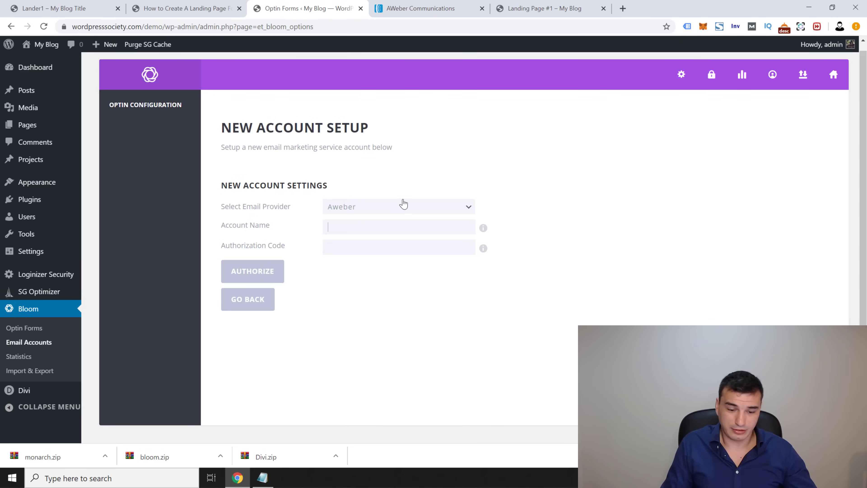
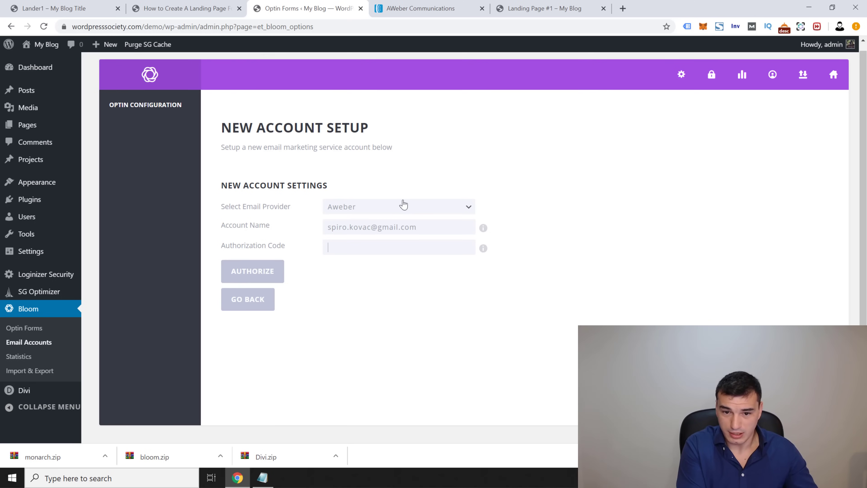
left_click(394, 6)
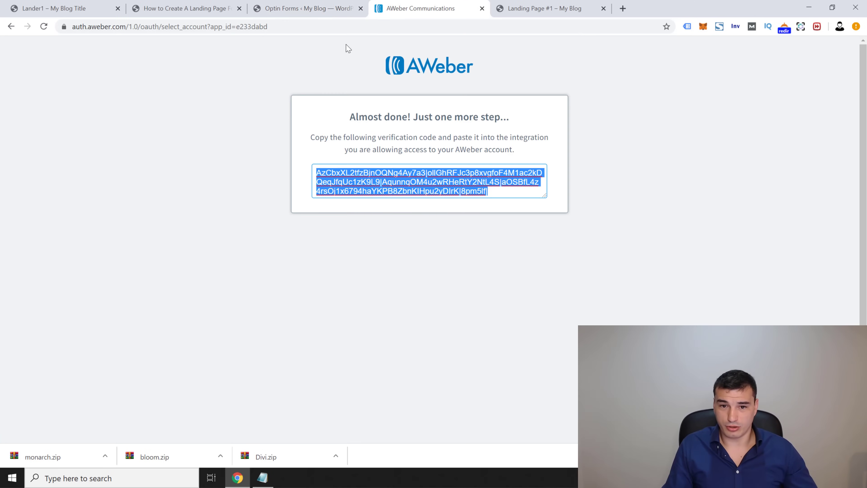
left_click(321, 6)
left_click(276, 273)
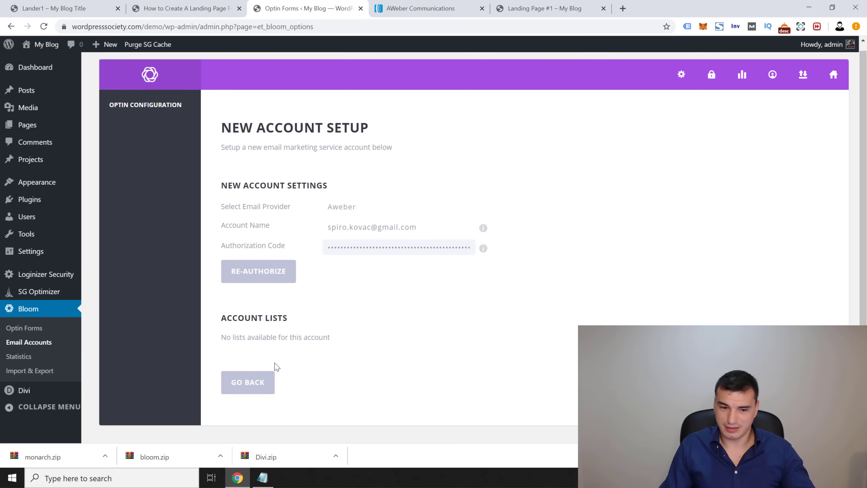
left_click(252, 385)
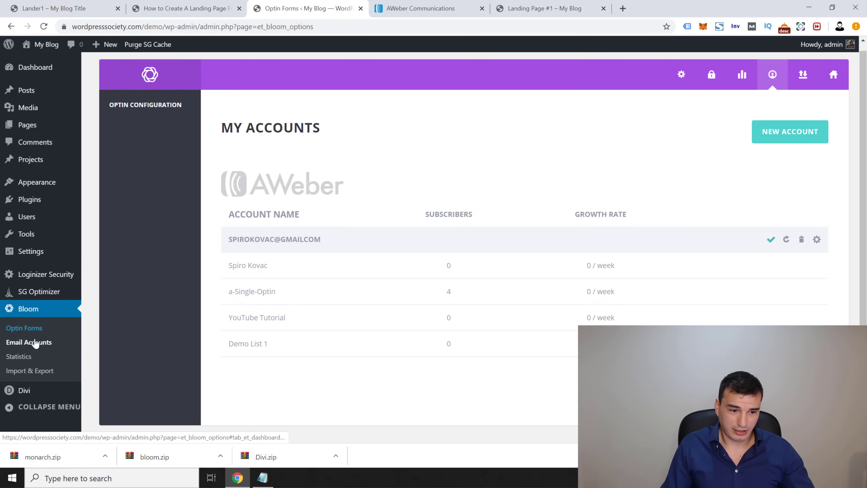
Step: Start a new Pop Up optin from Optin Forms and select its default name
left_click(25, 328)
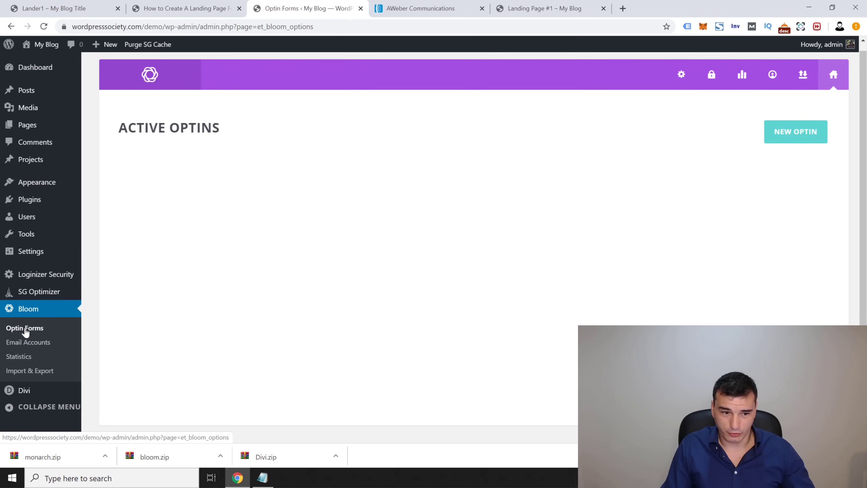
left_click(782, 133)
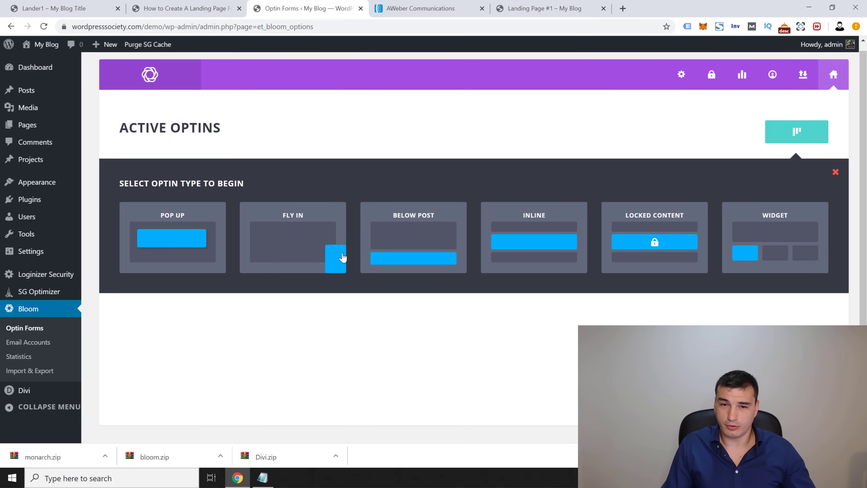
left_click(187, 243)
left_click(327, 207)
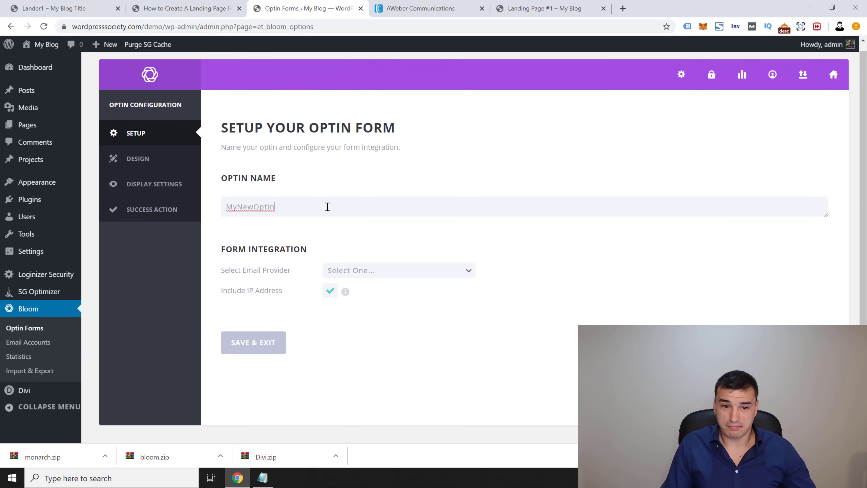
key("ctrl+a")
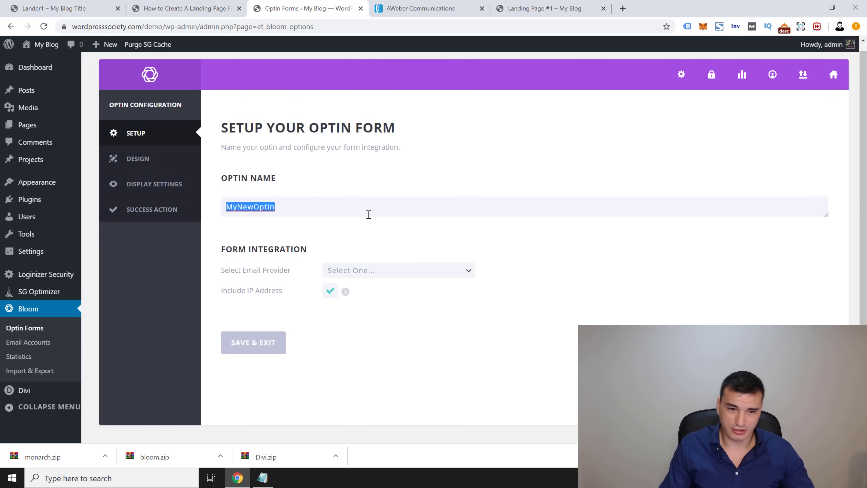
Step: Set the provider to Aweber, choose the connected AWeber account, and select Demo List 1
left_click(376, 270)
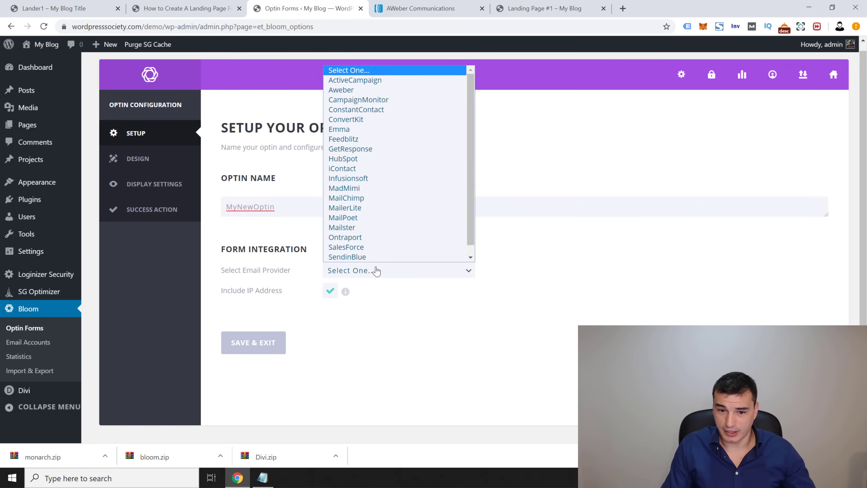
left_click(352, 90)
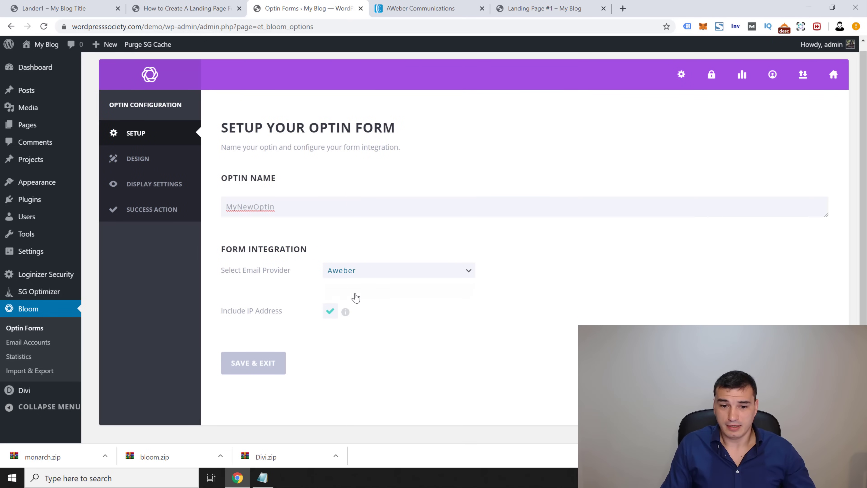
left_click_drag(222, 289, 276, 290)
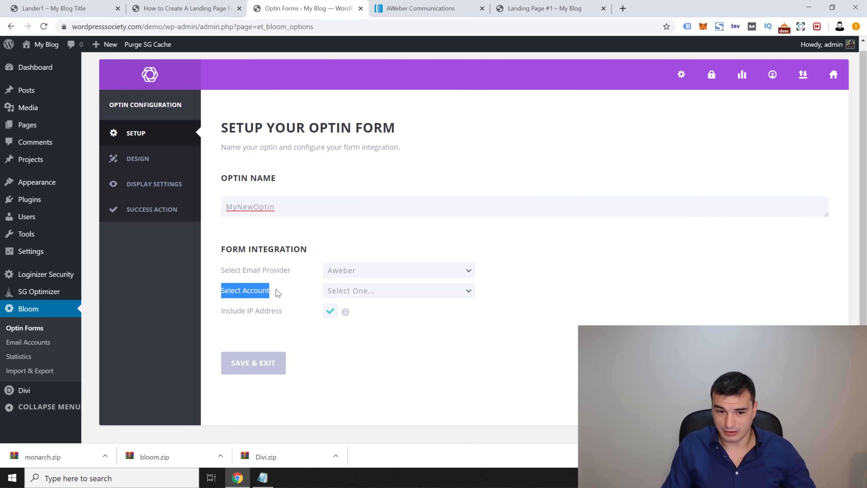
left_click(387, 292)
left_click(389, 322)
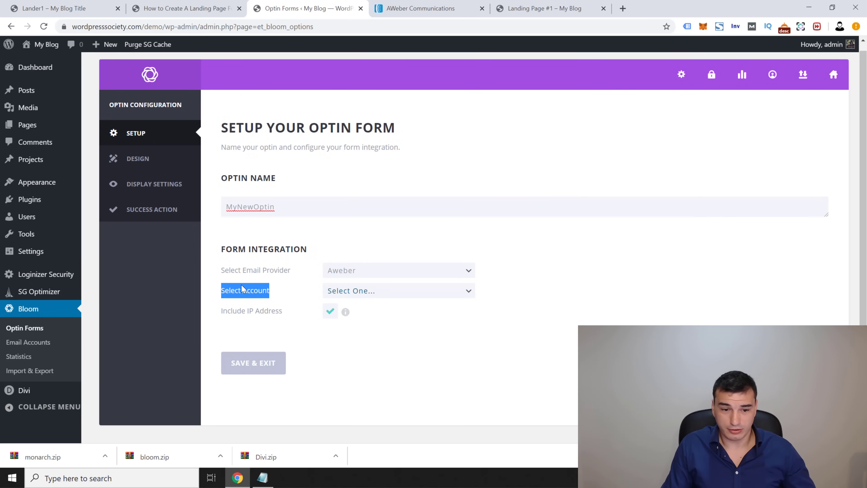
left_click(358, 292)
left_click(389, 323)
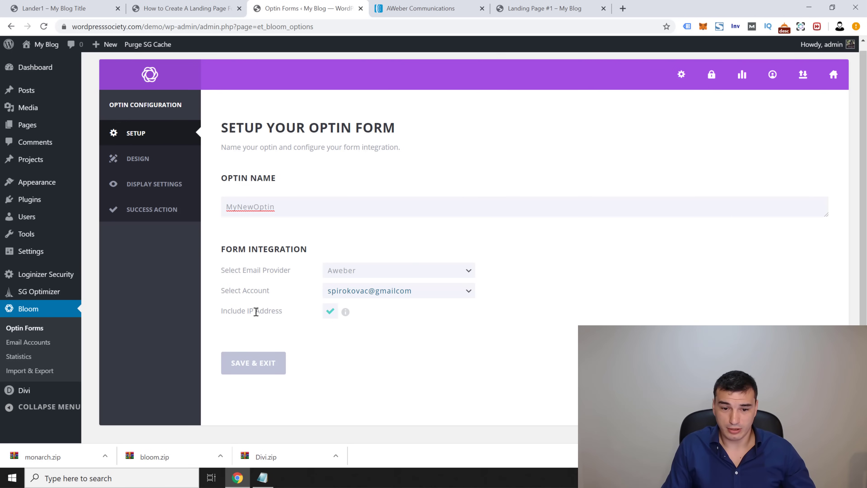
left_click_drag(217, 315, 273, 310)
left_click(268, 306)
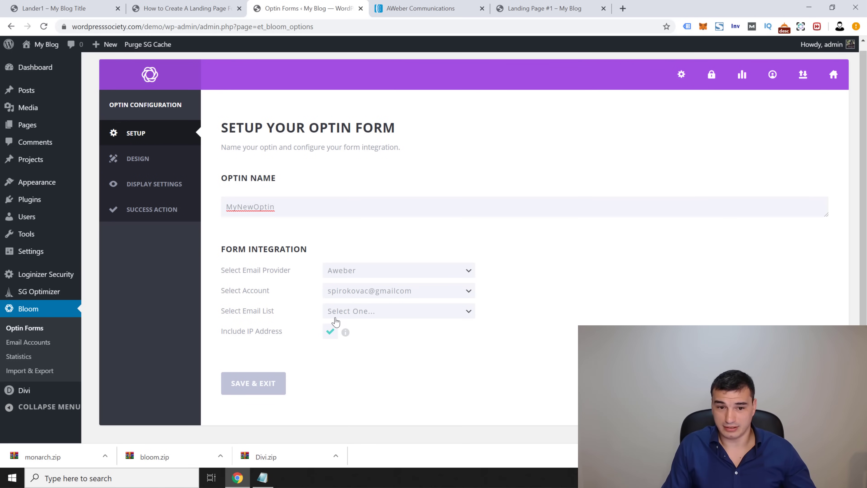
left_click(366, 315)
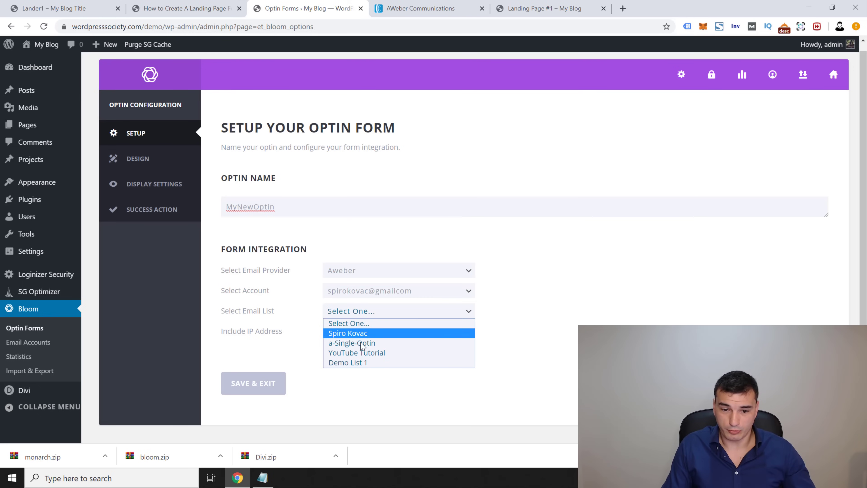
left_click(362, 364)
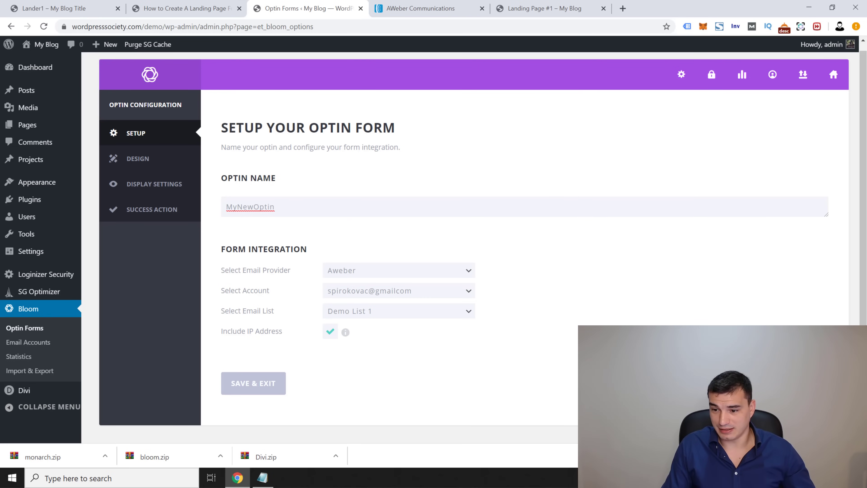
Step: Advance to the optin design settings and select the heading text of the Lander1 popup
left_click(783, 383)
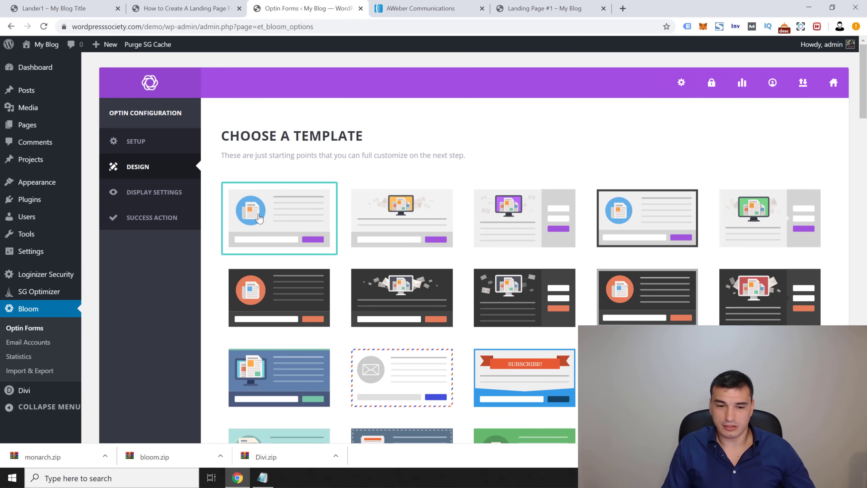
left_click_drag(864, 103, 863, 423)
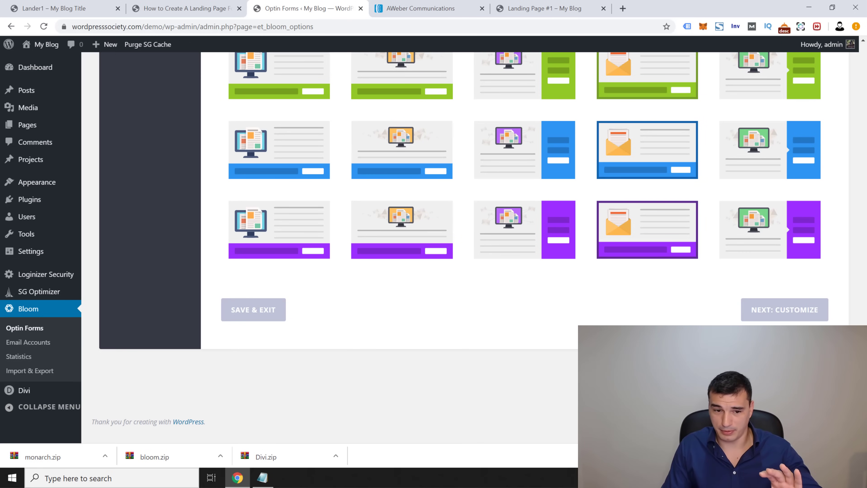
left_click(784, 315)
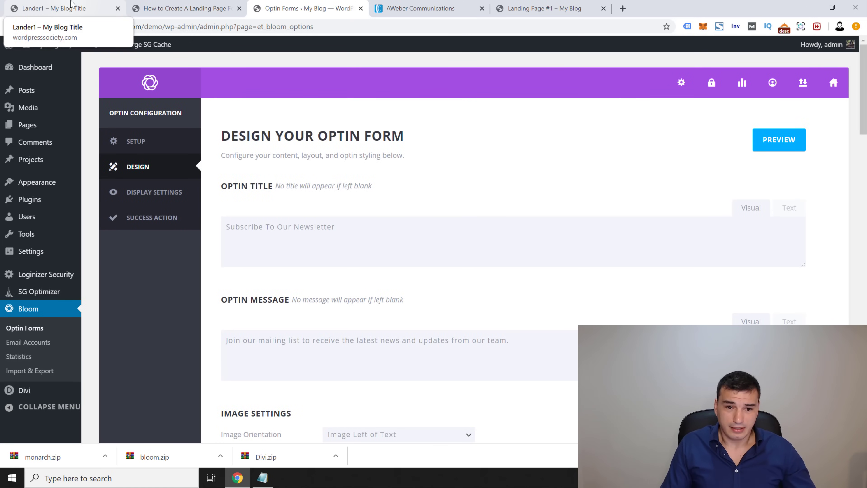
left_click(64, 4)
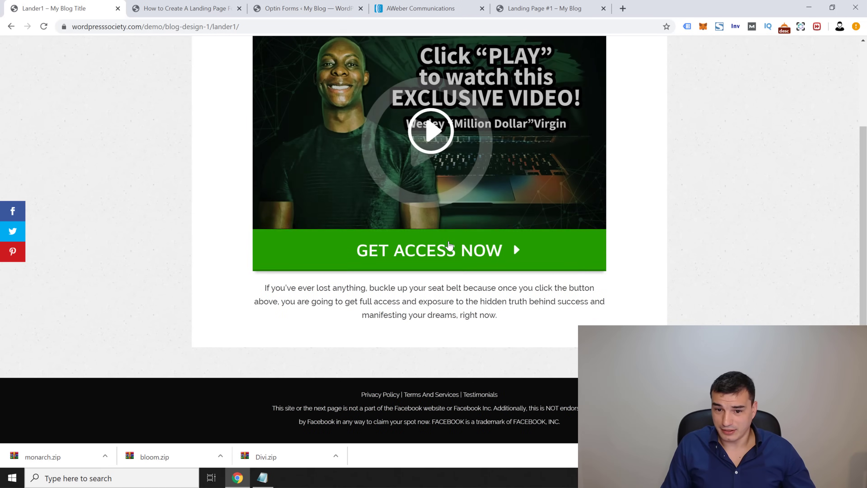
left_click(283, 105)
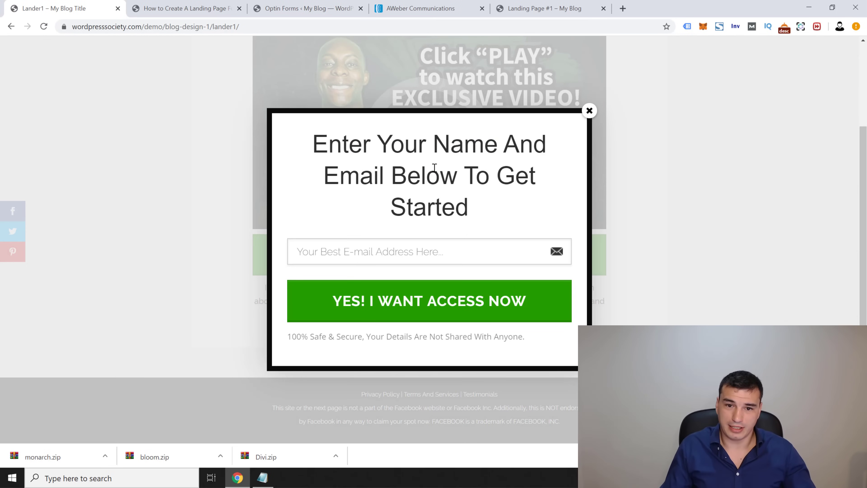
triple_click(427, 150)
key("ctrl+c")
left_click(197, 10)
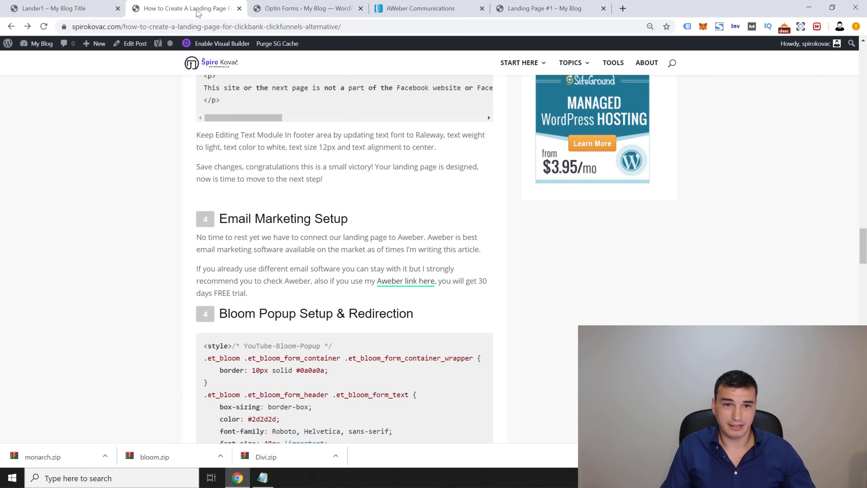
left_click(294, 8)
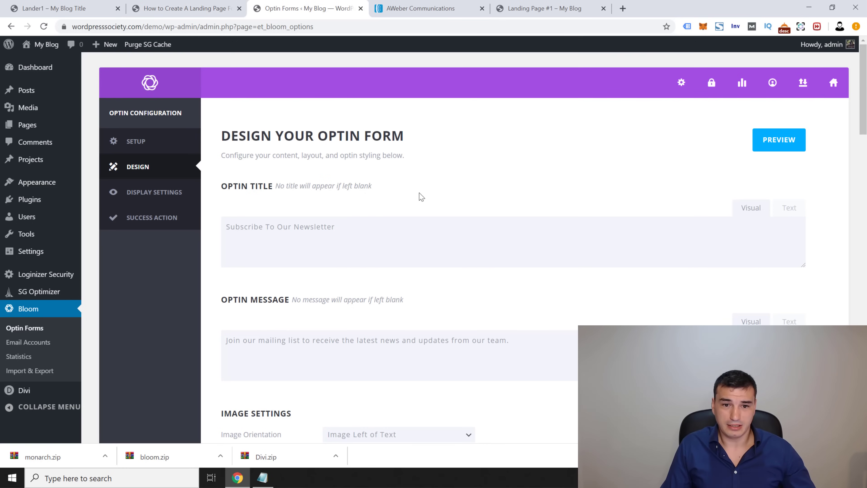
Step: Paste the Lander1 popup heading as the optin title and delete the default message
left_click(339, 246)
key("ctrl+a")
key("ctrl+v")
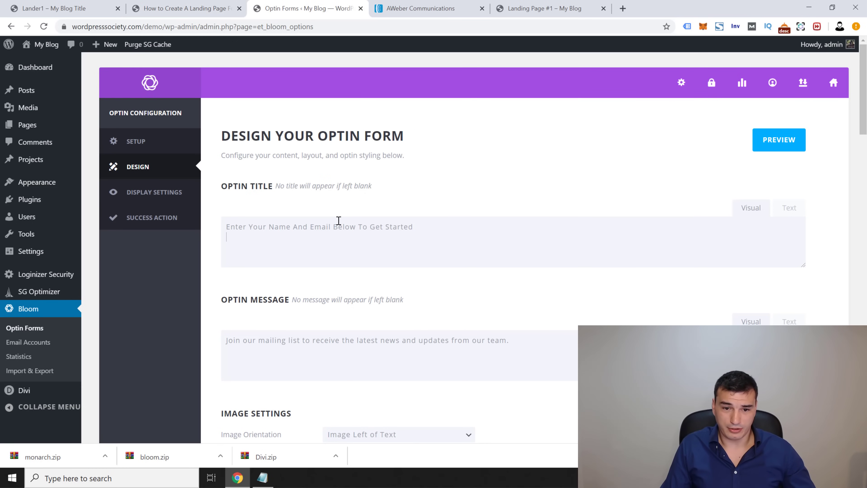
key("ctrl+a")
key("BackSpace")
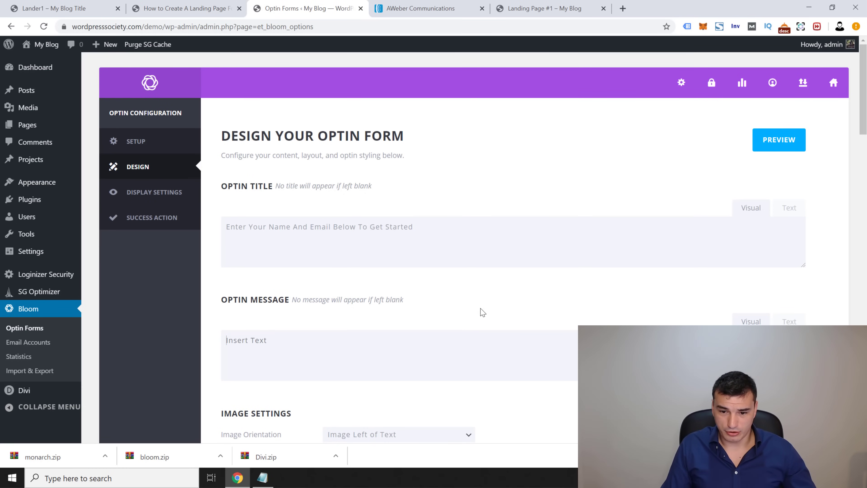
Step: Remove the image from the optin and leave the optin background colour unchanged
scroll(482, 310, "down", 5)
left_click(416, 232)
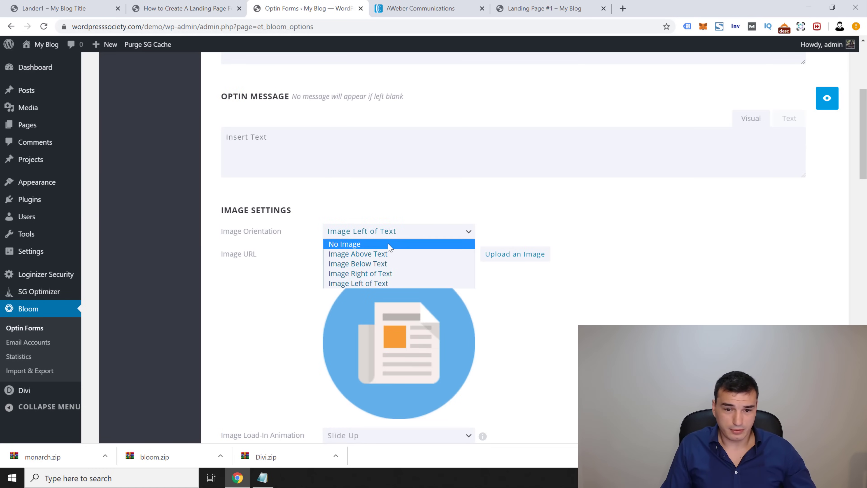
left_click(376, 244)
scroll(512, 251, "down", 1)
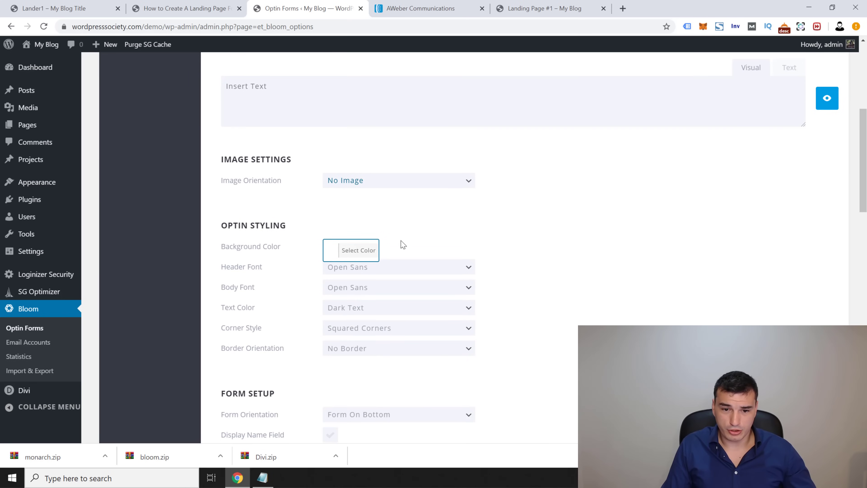
left_click(352, 252)
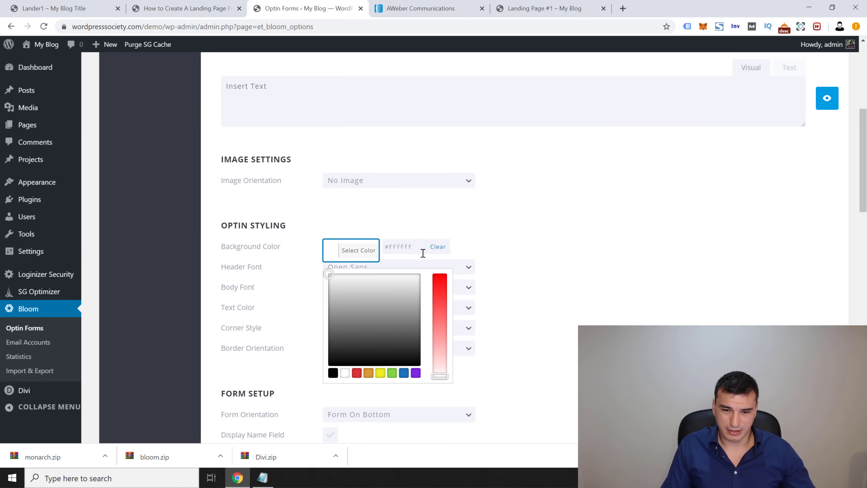
left_click(68, 7)
left_click(184, 8)
left_click(304, 8)
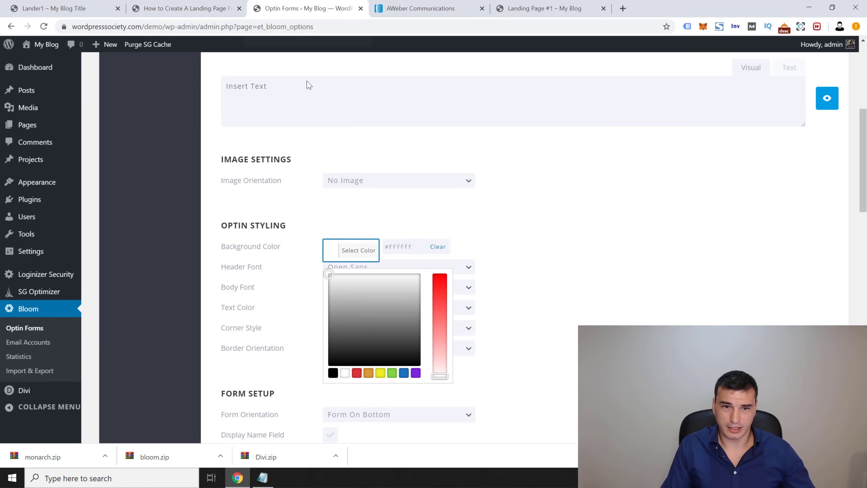
left_click(497, 242)
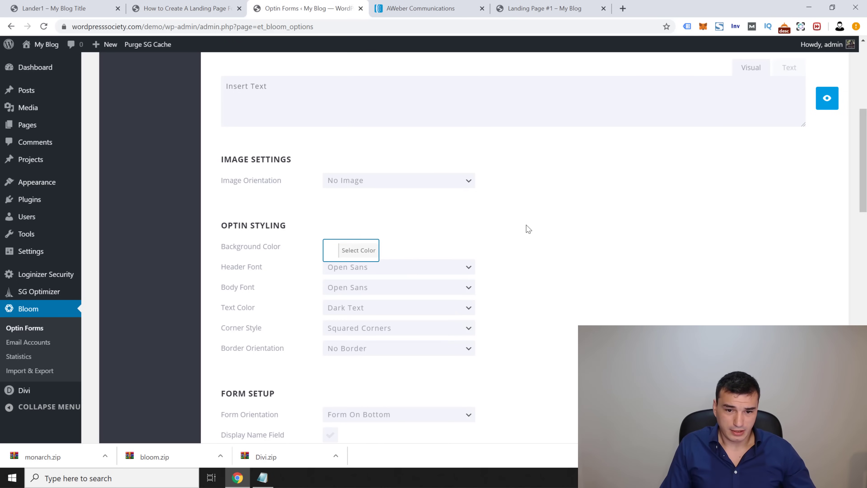
Step: Keep the form orientation below the text, matching the Lander1 popup layout
scroll(529, 229, "down", 4)
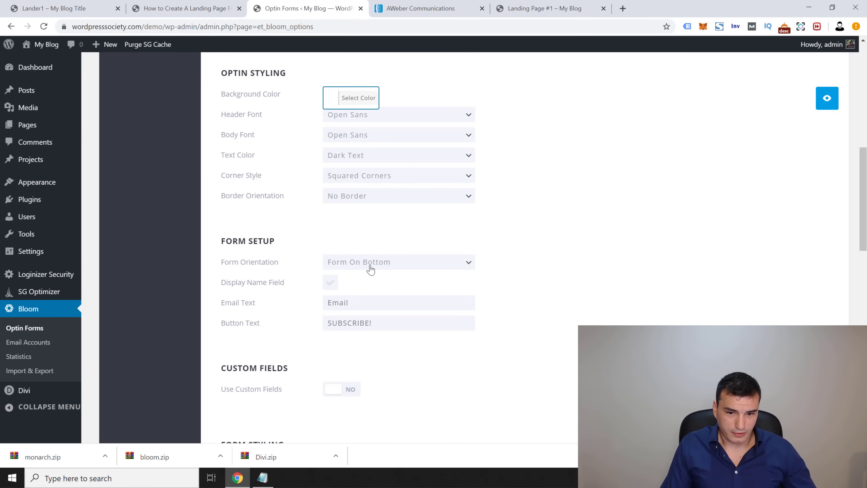
left_click(371, 269)
left_click(397, 261)
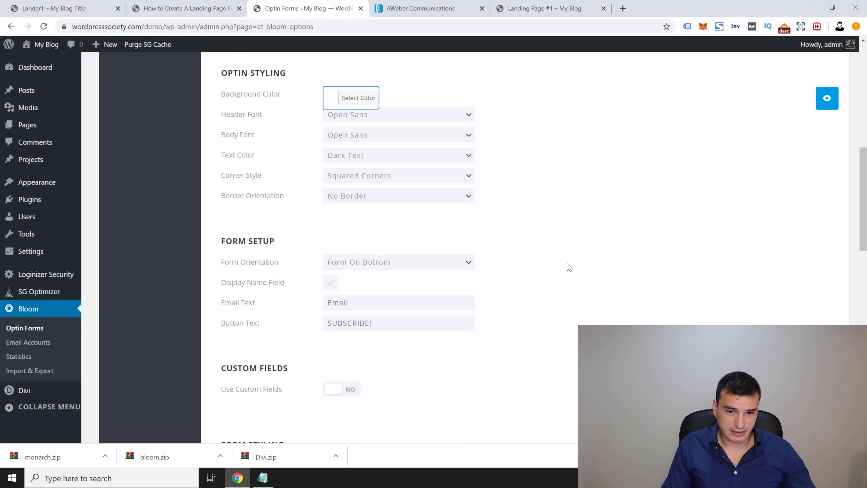
scroll(428, 244, "down", 3)
left_click(69, 8)
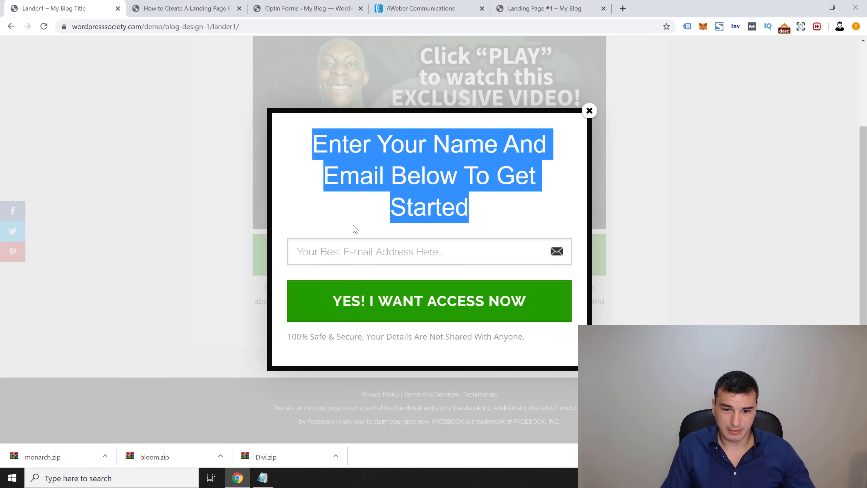
left_click(204, 10)
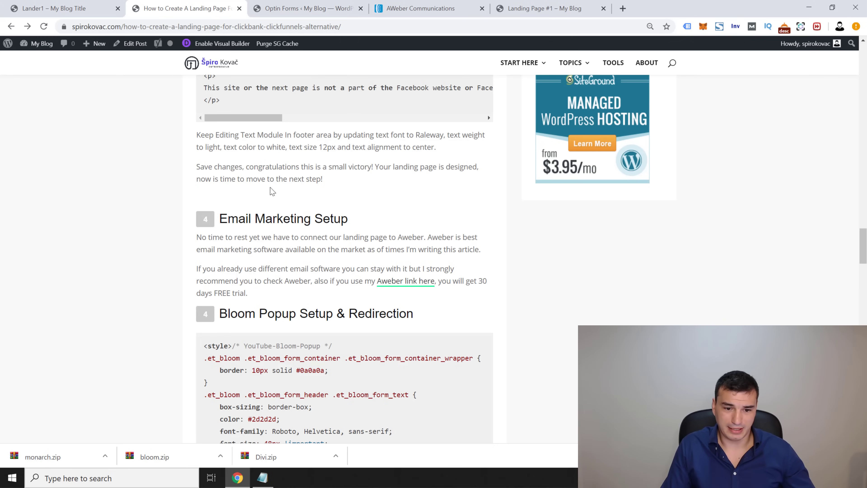
scroll(272, 191, "down", 5)
scroll(272, 192, "up", 3)
left_click(304, 8)
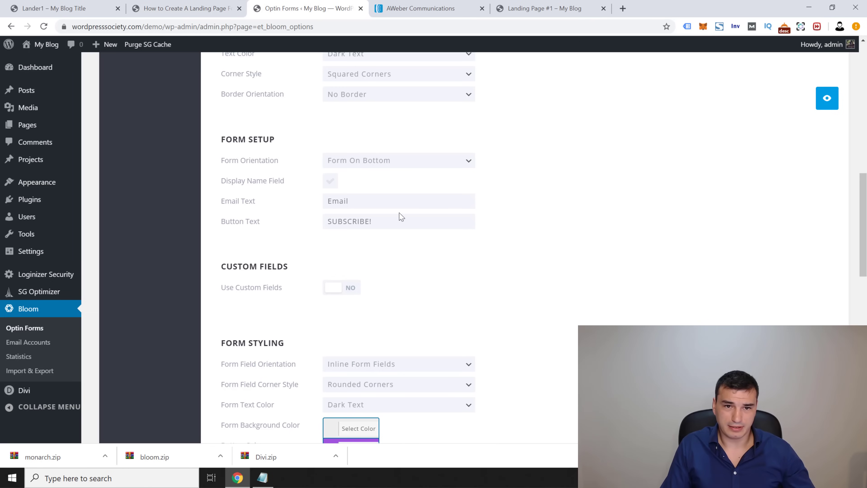
Step: Replace the email placeholder text and change the button label from SUBSCRIBE! to 'YES! I WANT'
double_click(373, 196)
type("U")
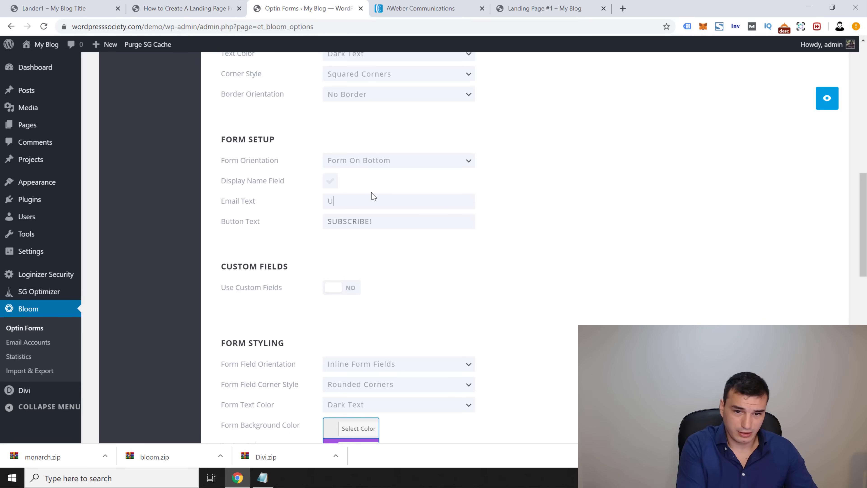
type("o")
key("BackSpace")
key("BackSpace")
type("Your Best Email Address Here..")
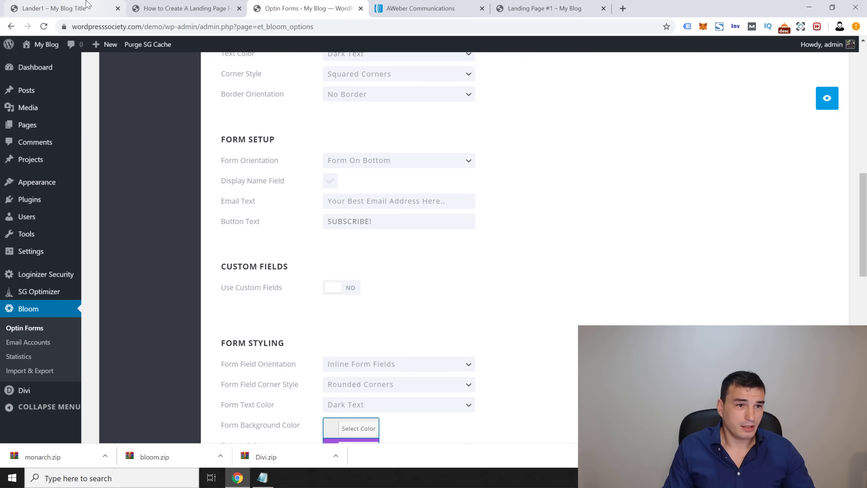
left_click(89, 4)
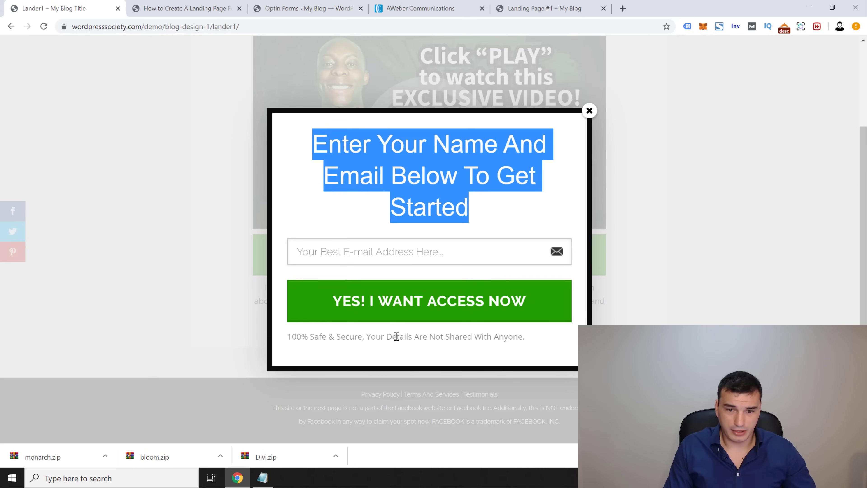
left_click(169, 6)
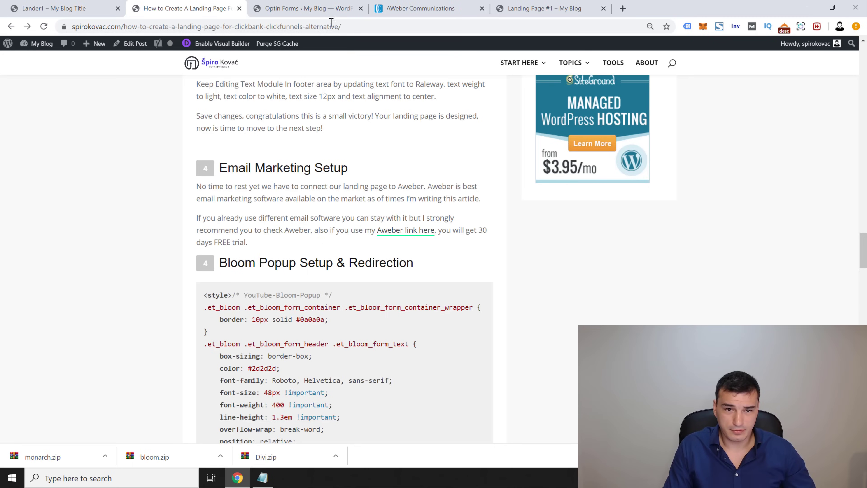
left_click(330, 8)
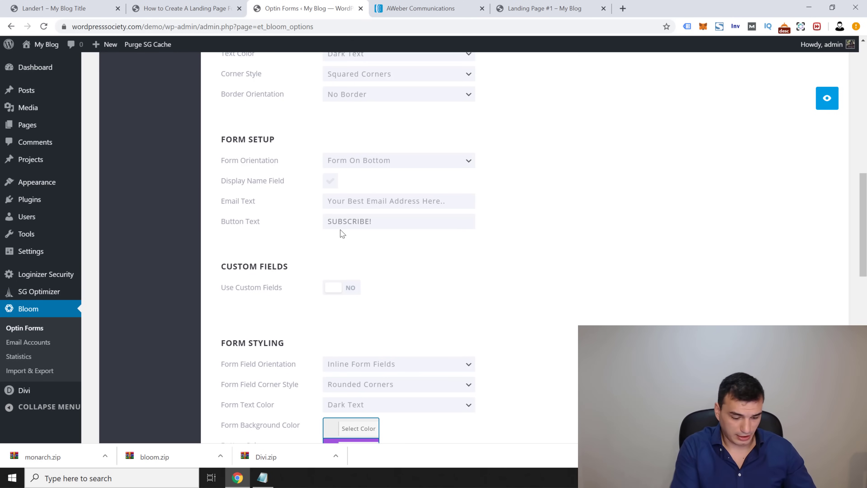
key("ctrl+a")
type("YE")
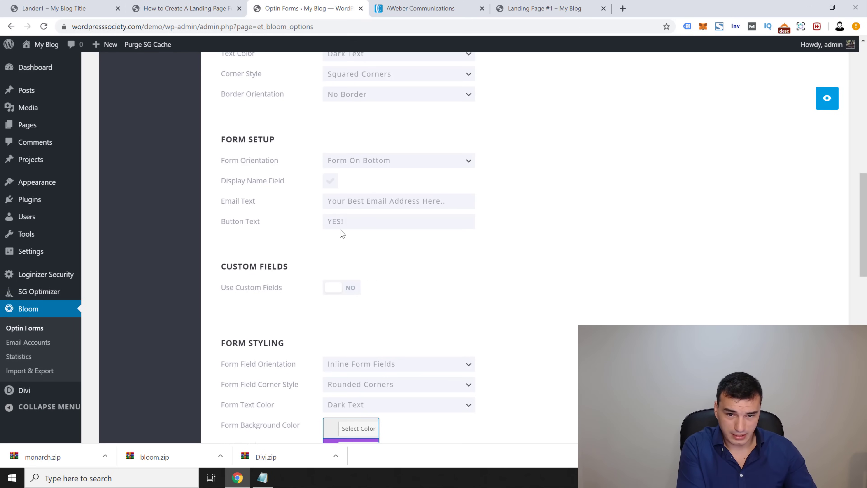
type("S! I WANT ACCESS NOW!")
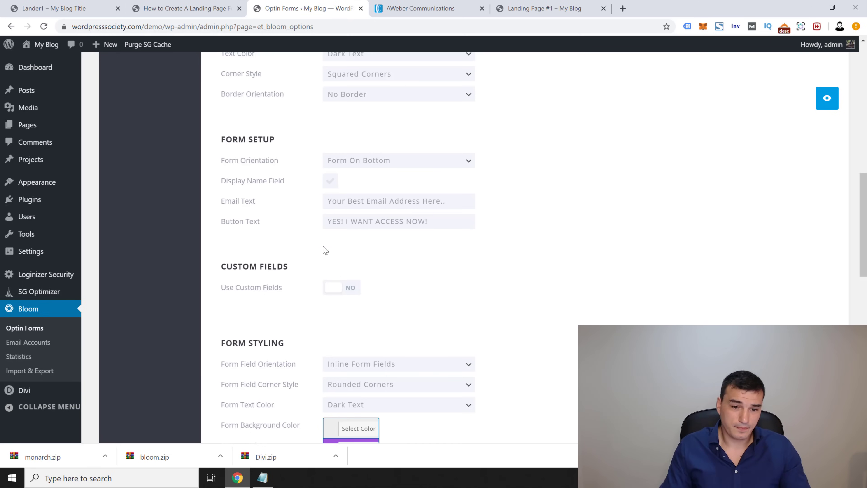
Step: Stack the form fields vertically and give them squared corners
scroll(375, 252, "down", 4)
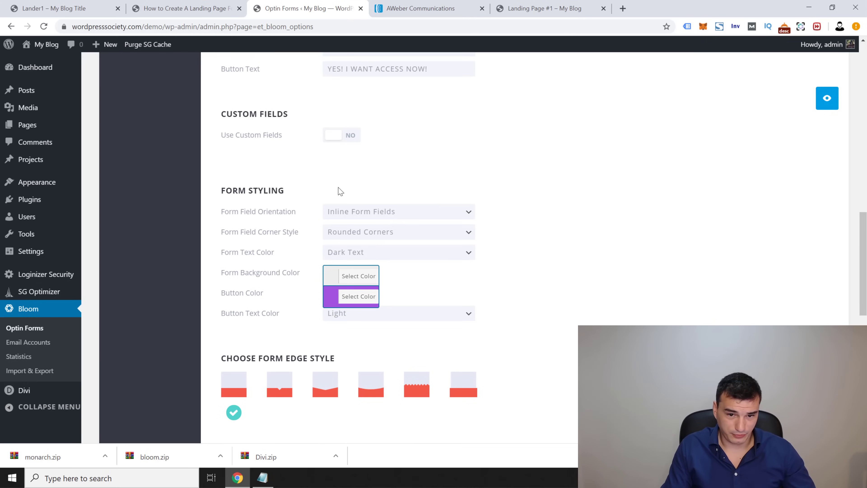
left_click(361, 212)
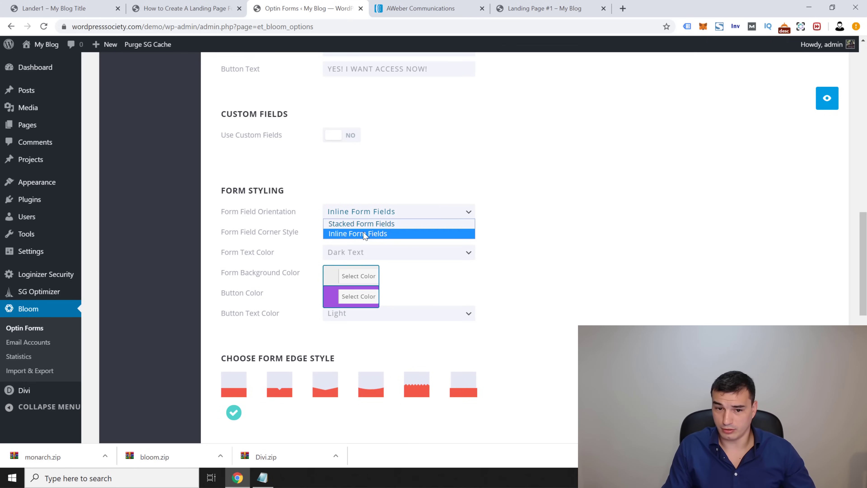
left_click(371, 214)
left_click(401, 216)
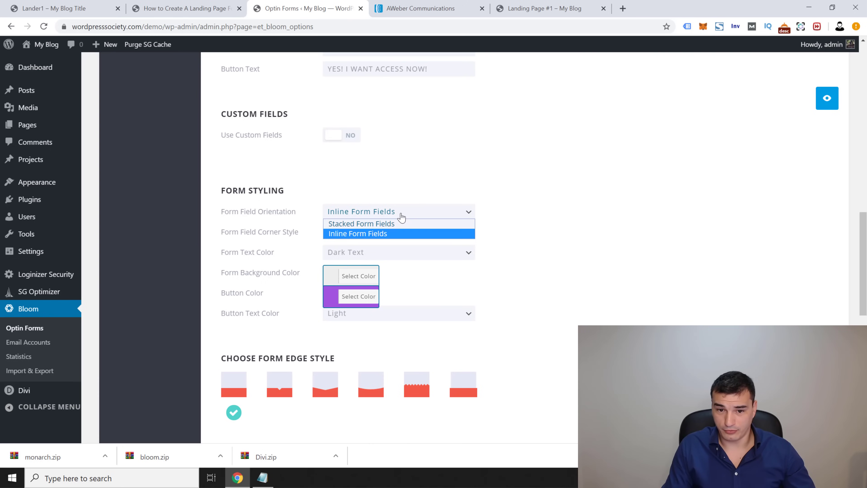
left_click(391, 227)
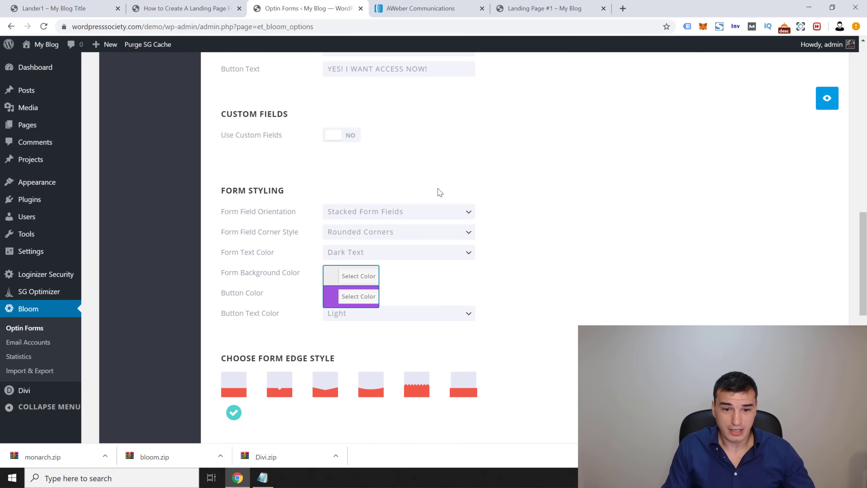
left_click(401, 231)
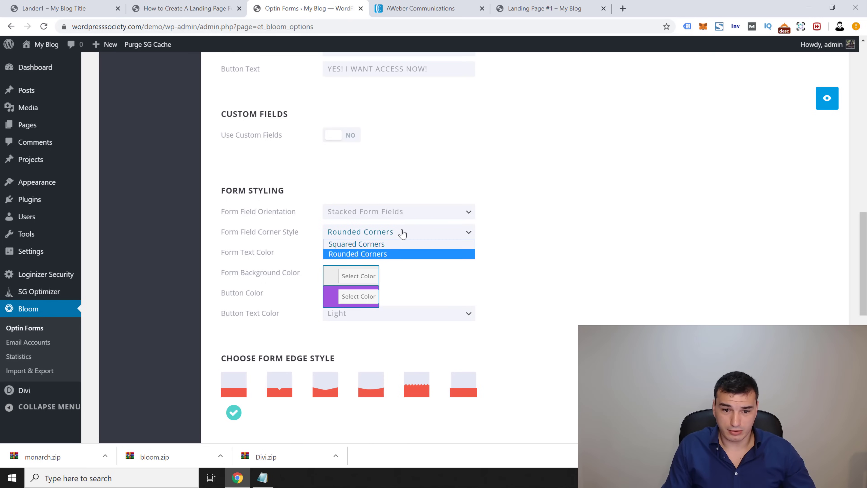
left_click(384, 246)
left_click(64, 8)
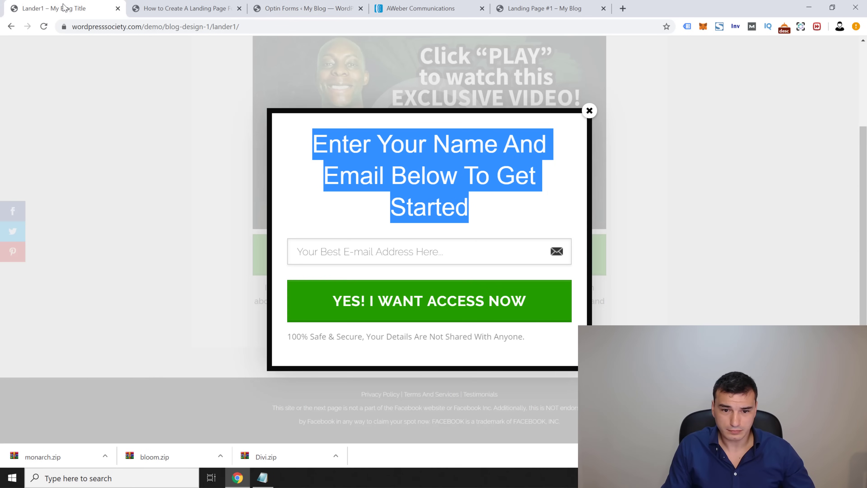
key("ctrl+Tab")
key("ctrl+Tab")
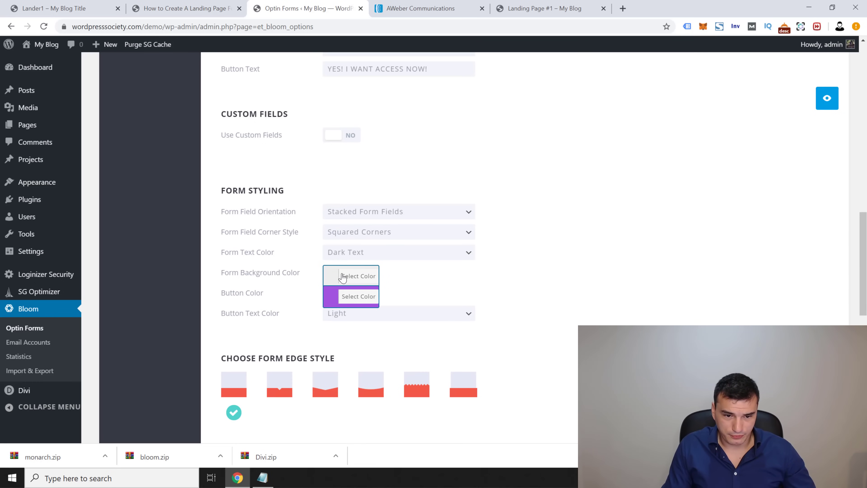
scroll(280, 246, "up", 10)
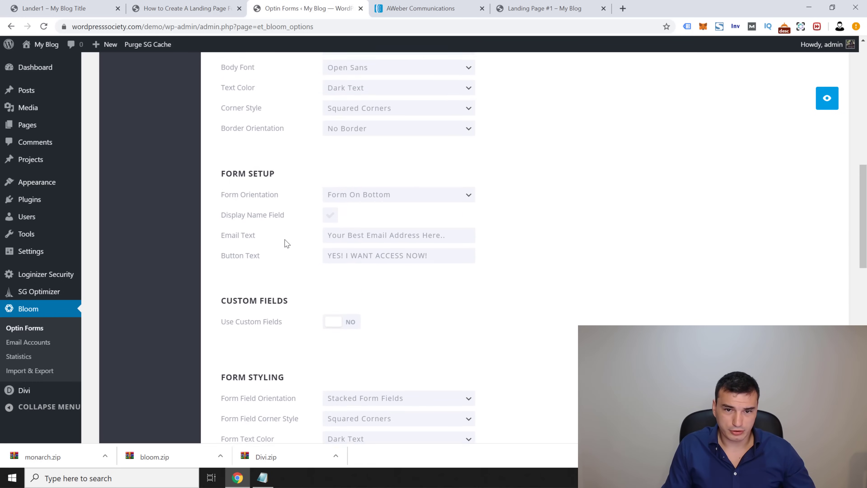
scroll(346, 253, "down", 11)
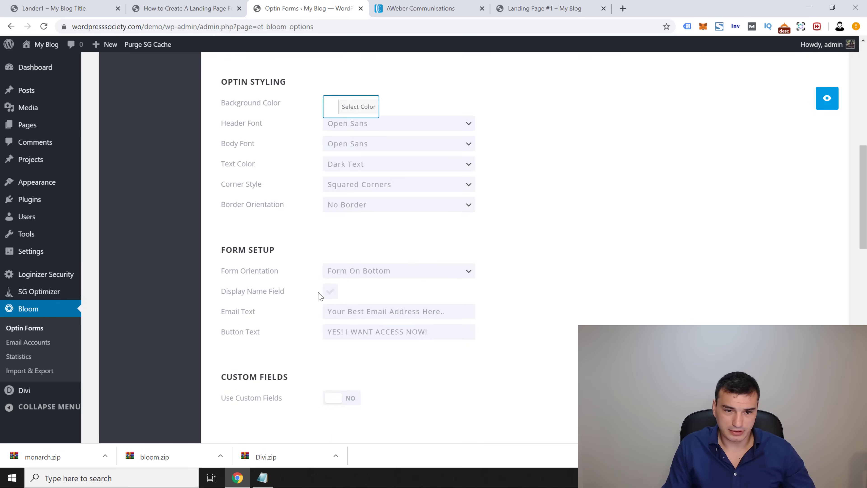
Step: Set the form background to white and clear the purple button colour
left_click(355, 228)
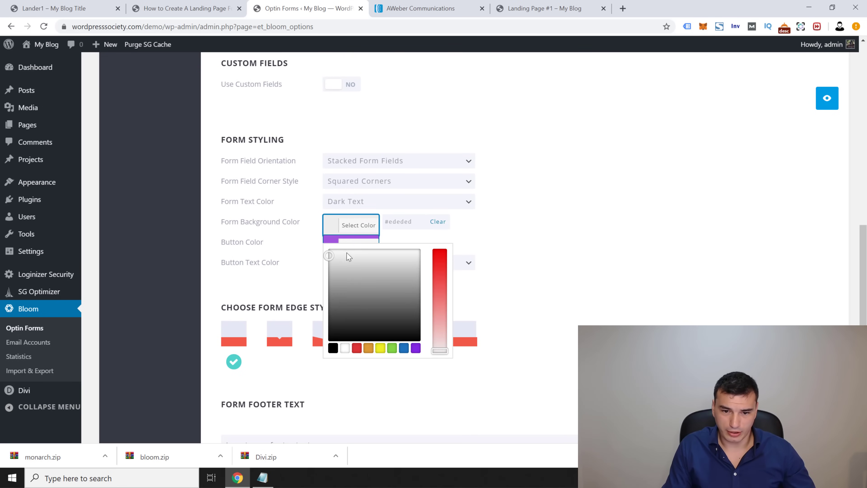
left_click(346, 347)
left_click(403, 256)
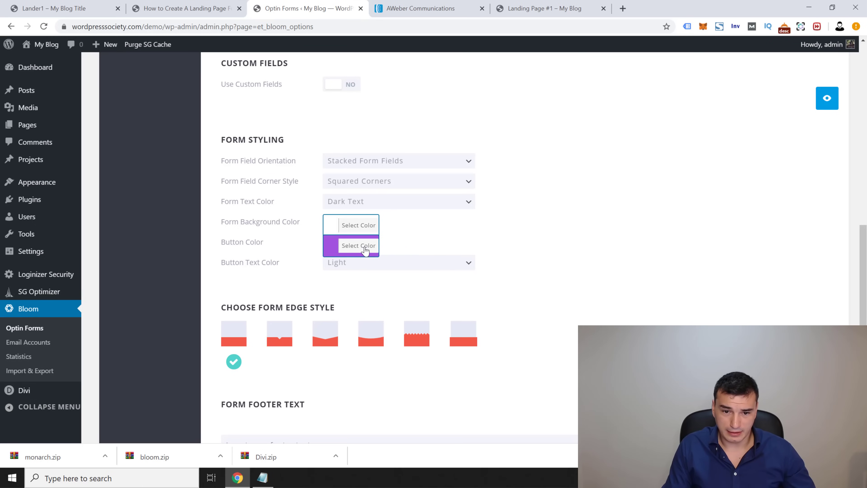
left_click(343, 246)
left_click(430, 246)
left_click(403, 225)
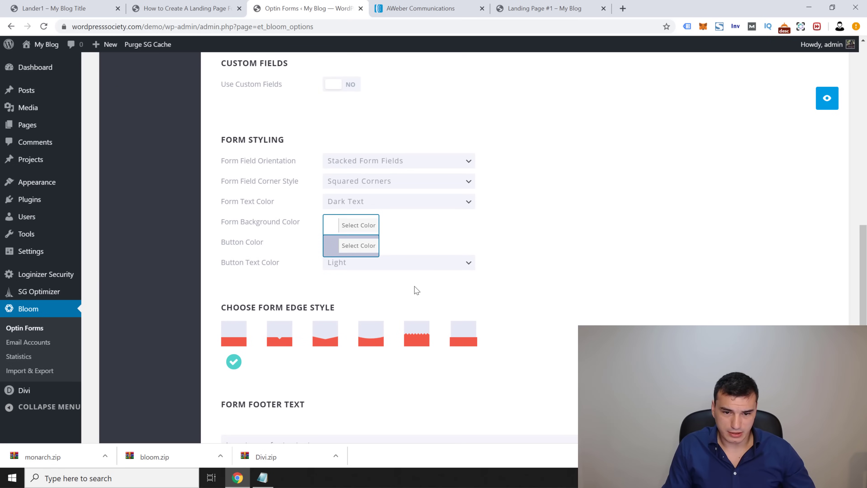
scroll(427, 297, "down", 2)
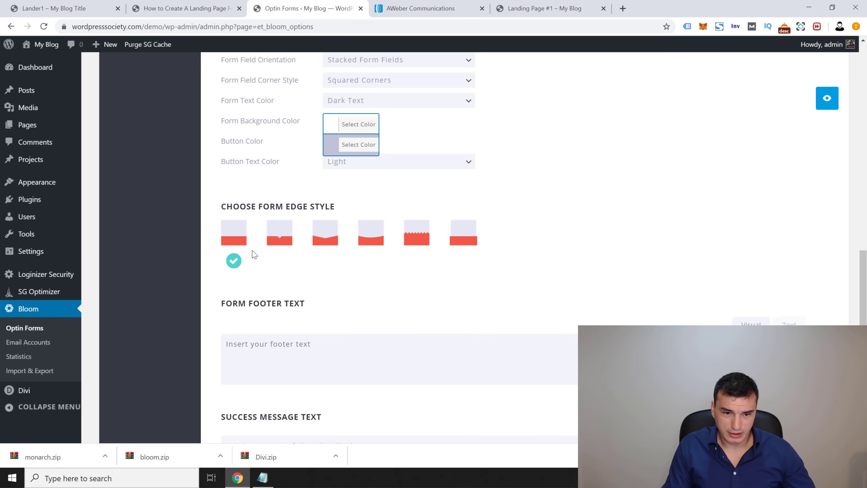
scroll(244, 273, "up", 1)
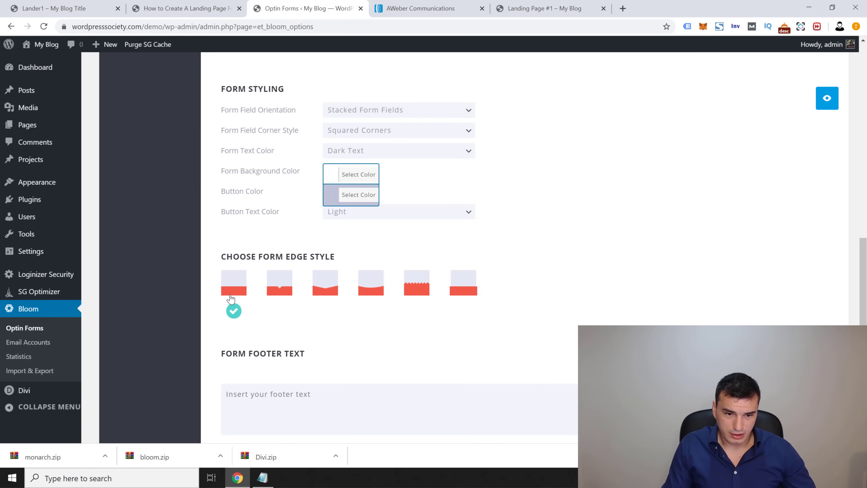
scroll(252, 294, "down", 3)
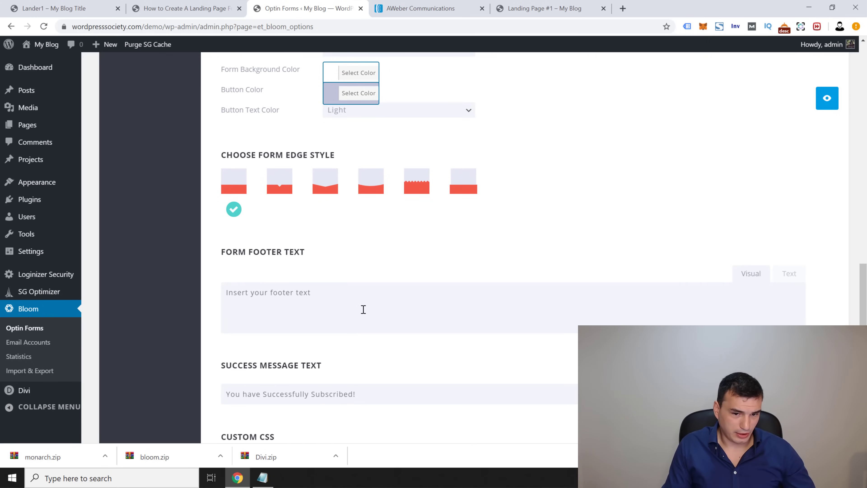
scroll(360, 315, "down", 1)
Step: Copy the '100% Safe & Secure…' line from the Lander1 popup into Form Footer Text
left_click(84, 8)
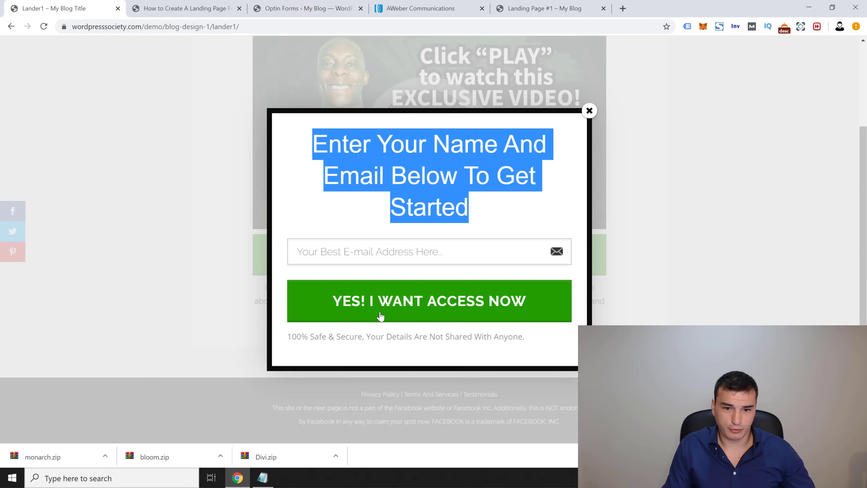
left_click(356, 336)
triple_click(336, 337)
key("ctrl+c")
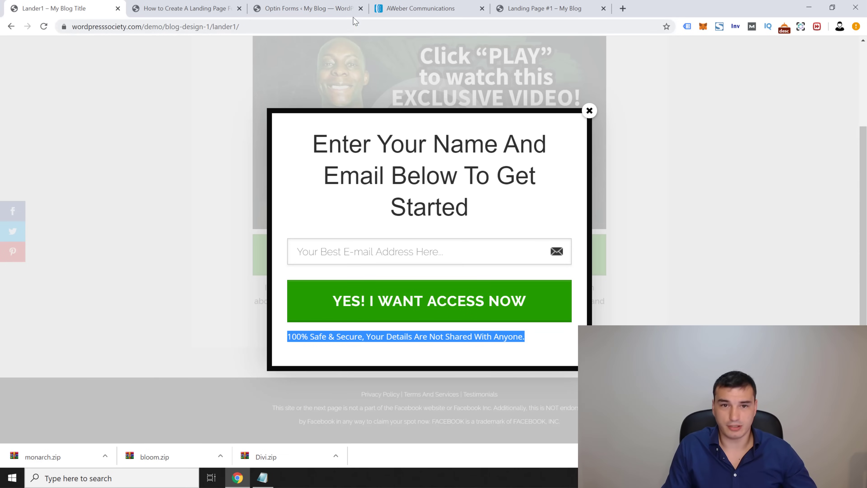
left_click(341, 9)
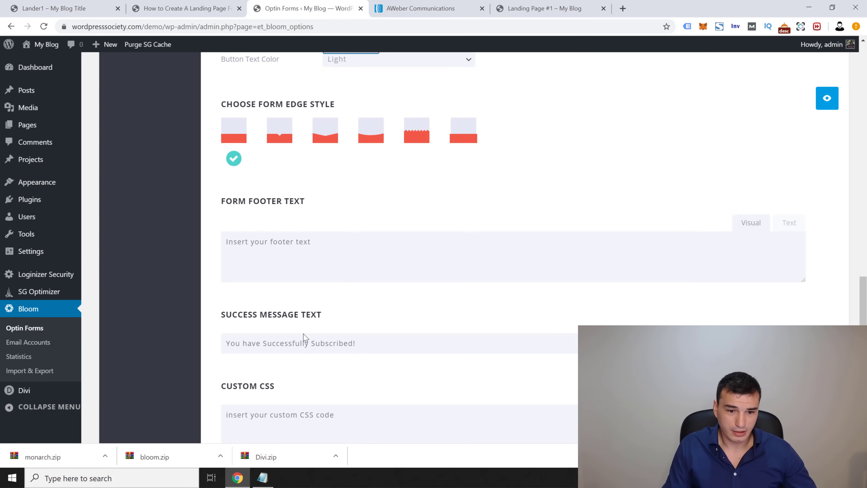
scroll(300, 333, "down", 3)
scroll(251, 242, "up", 2)
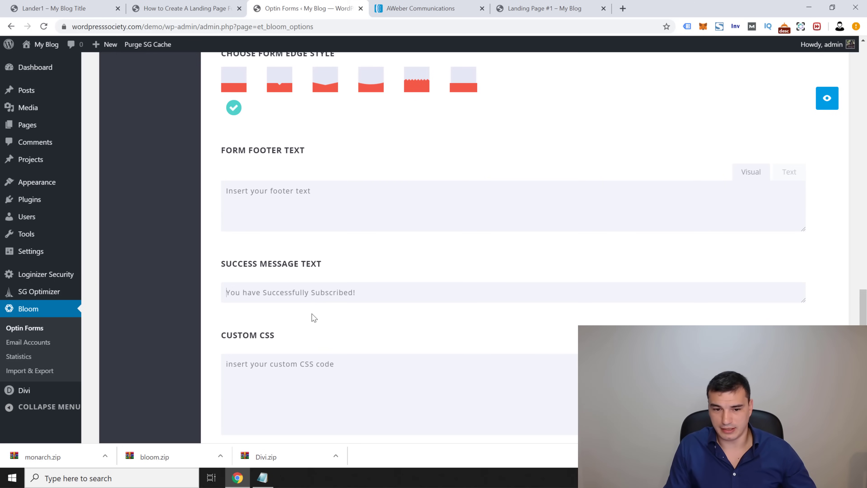
key("ctrl+v")
key("ctrl+z")
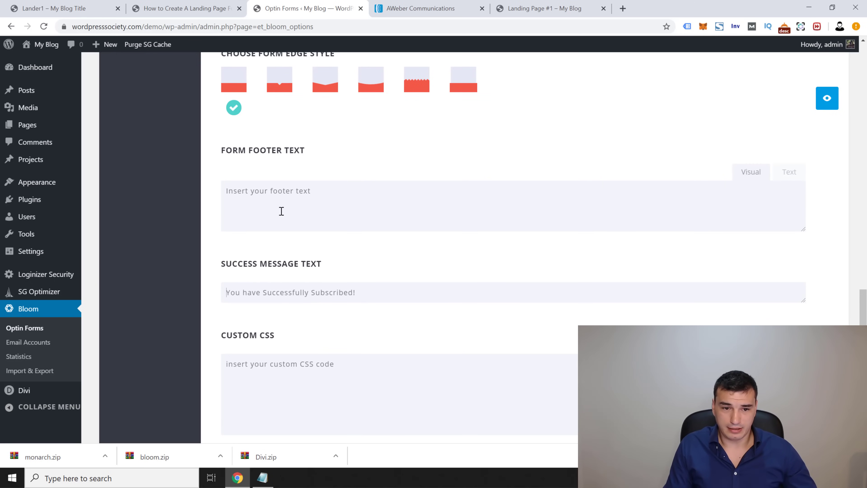
key("ctrl+v")
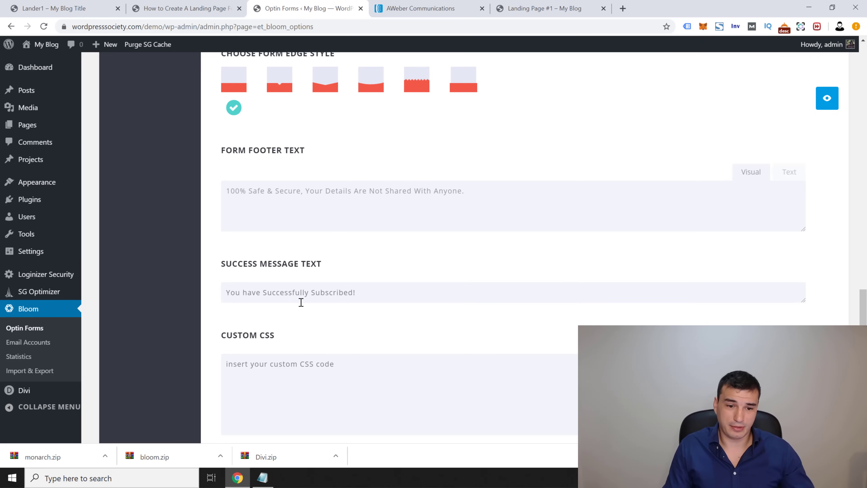
scroll(430, 395, "down", 6)
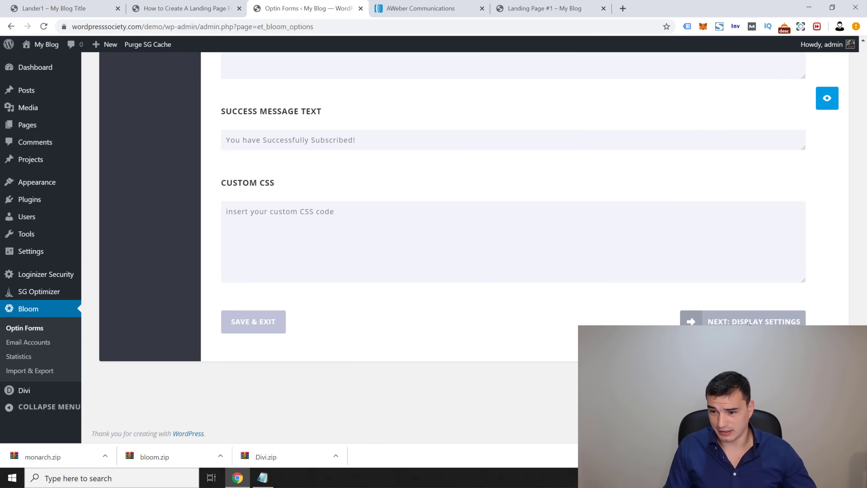
left_click(741, 373)
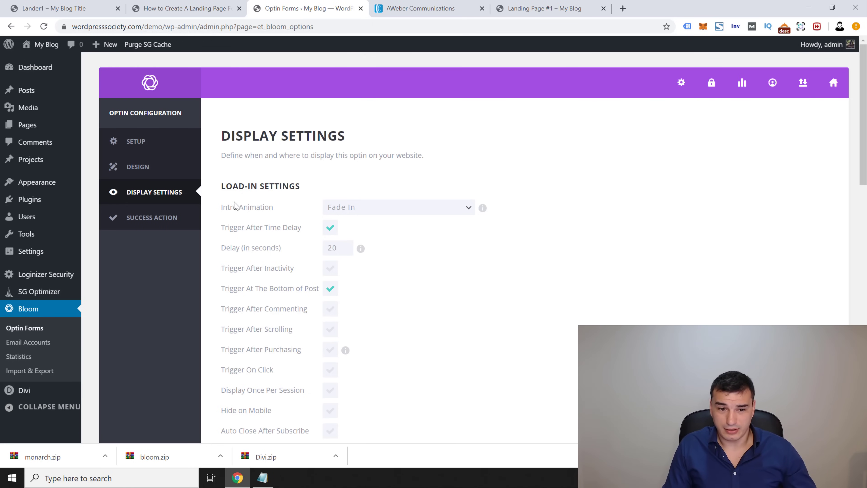
Step: Set the intro animation to Slide Down with a 7-second delay
left_click_drag(235, 202, 356, 212)
left_click(307, 179)
left_click(374, 207)
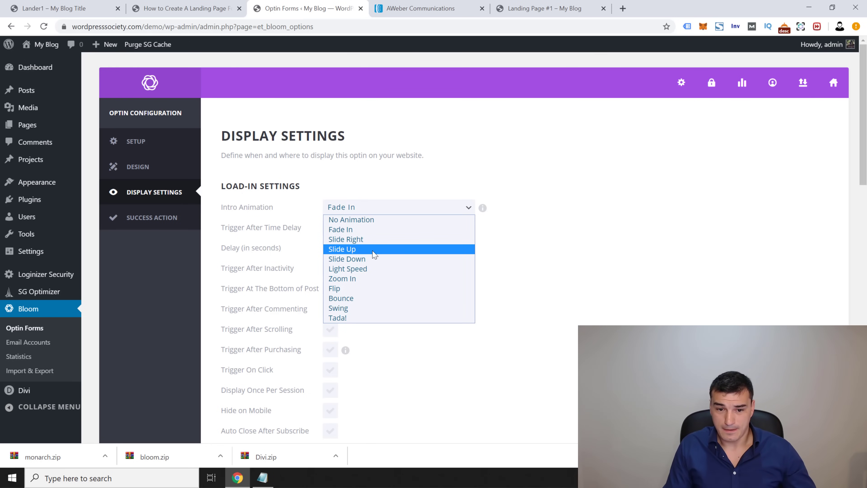
left_click(372, 258)
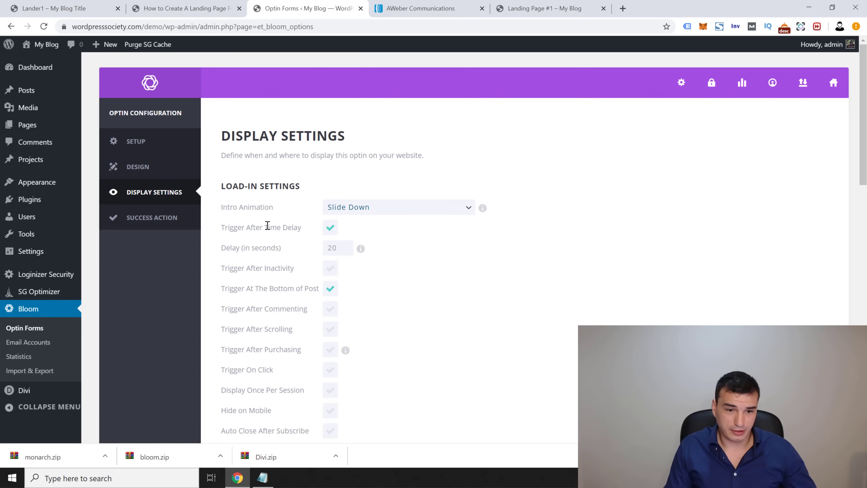
double_click(343, 247)
type("7")
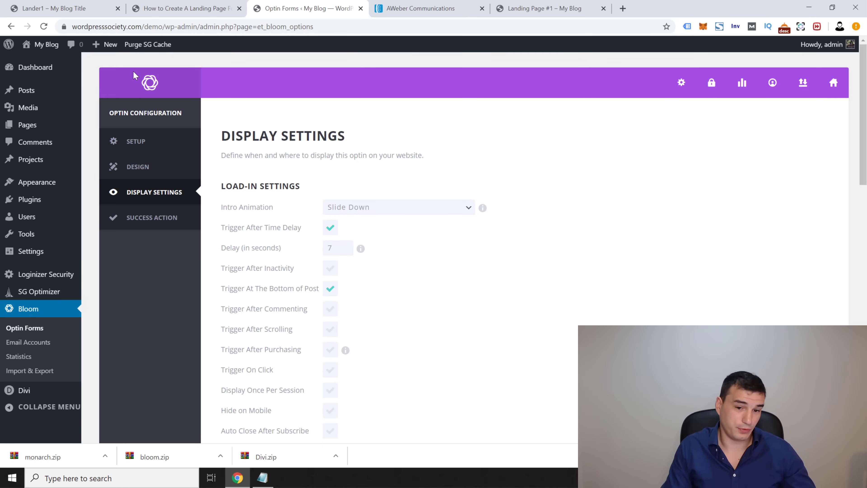
Step: Turn off Trigger At The Bottom of Post and turn on Trigger On Click
left_click(333, 293)
scroll(400, 301, "down", 3)
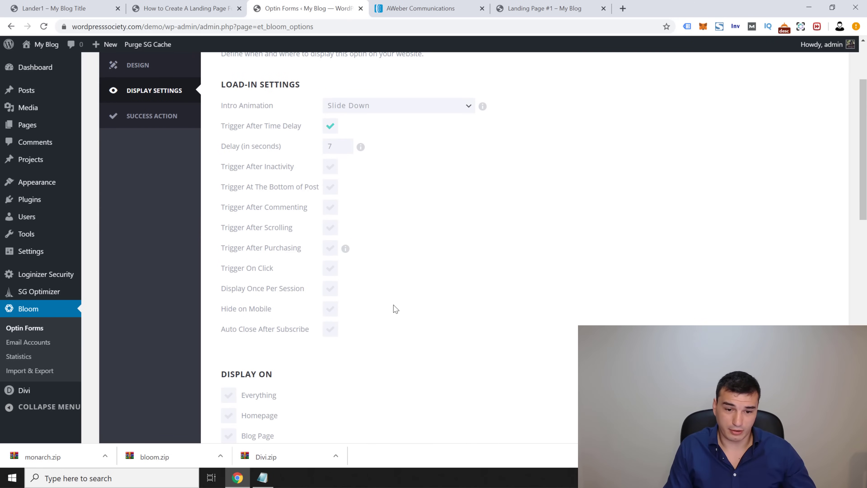
left_click_drag(220, 270, 331, 272)
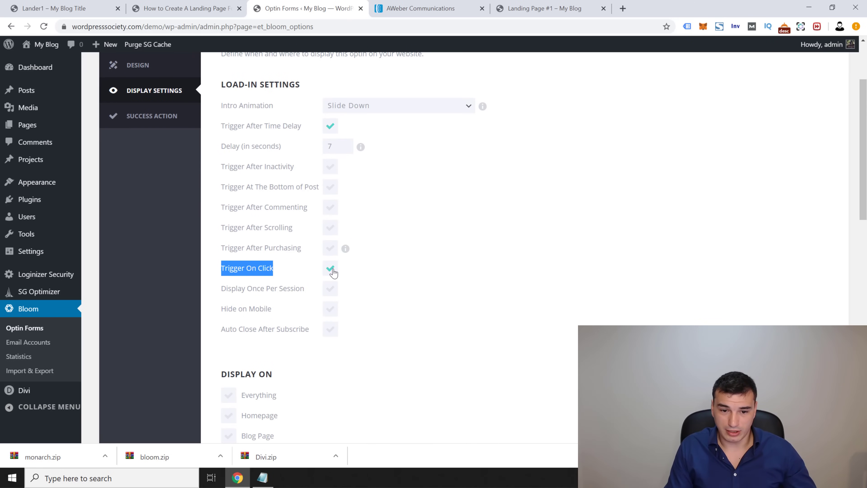
left_click(331, 272)
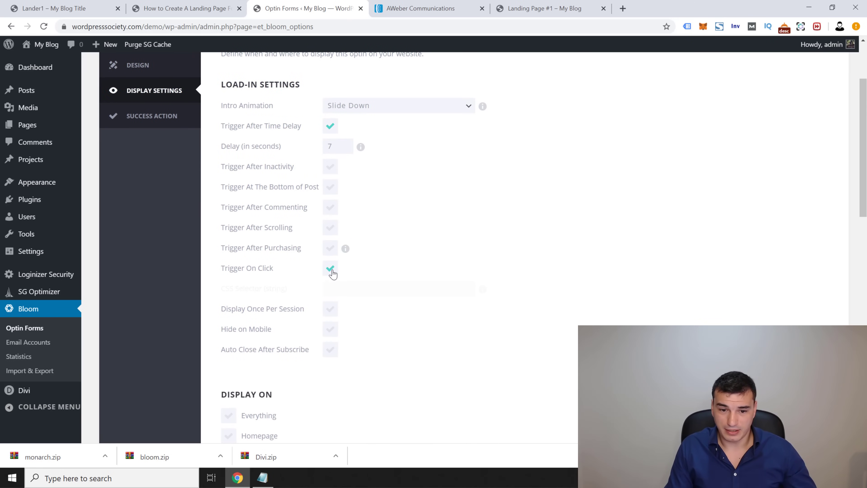
left_click(337, 284)
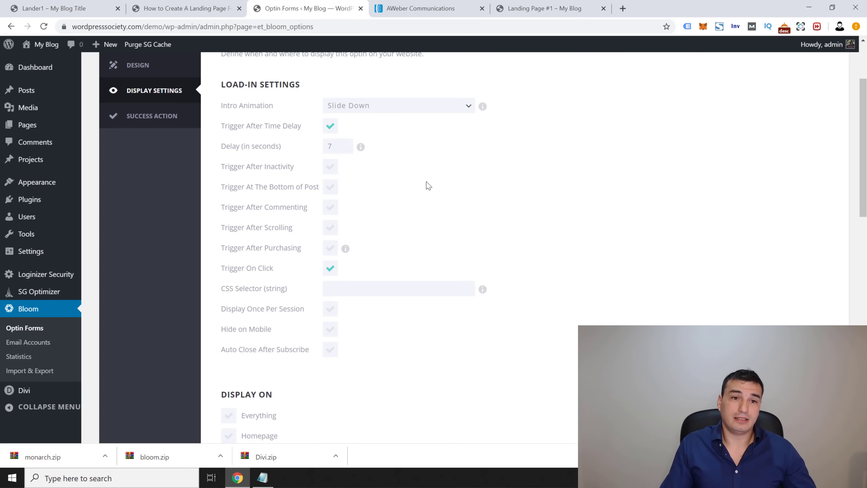
left_click(206, 7)
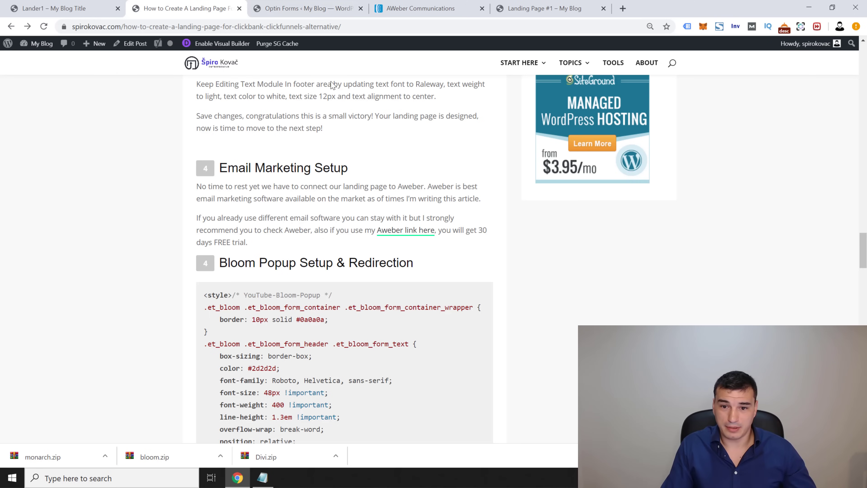
left_click(70, 6)
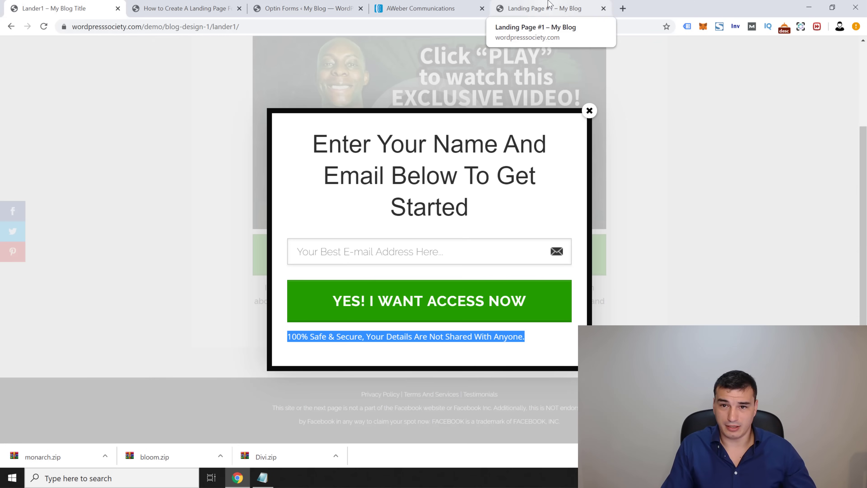
left_click(539, 8)
Step: Inspect the GET ACCESS NOW button on Landing Page #1 and copy its get-access-now class
right_click(523, 256)
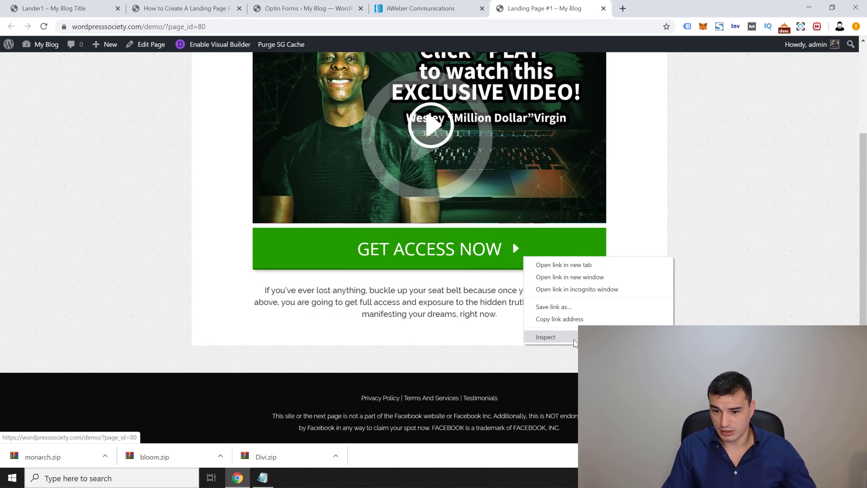
left_click(540, 339)
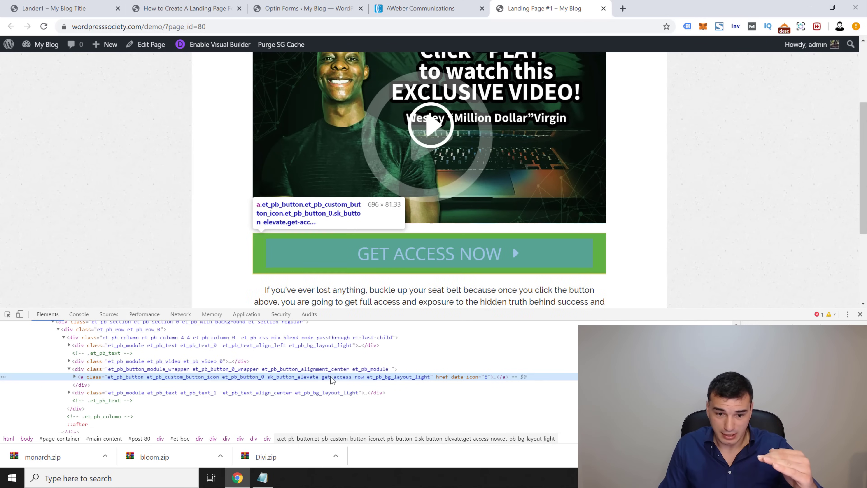
double_click(324, 378)
left_click_drag(322, 377, 363, 380)
right_click(360, 380)
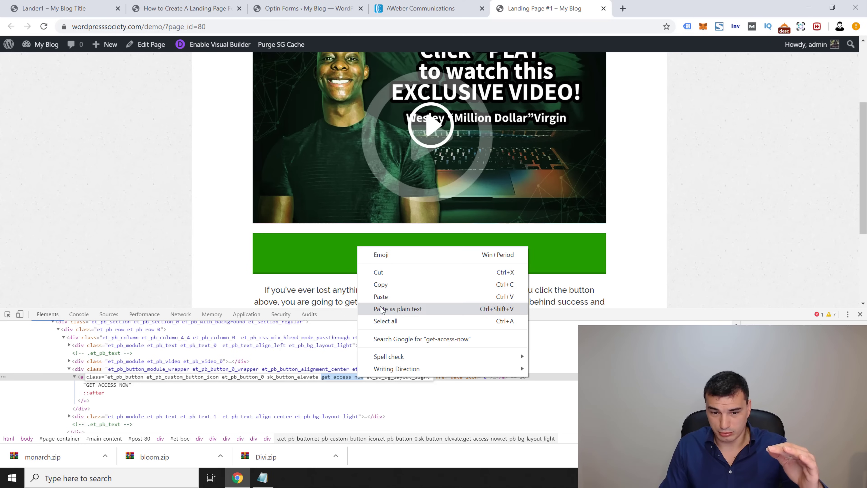
left_click(387, 283)
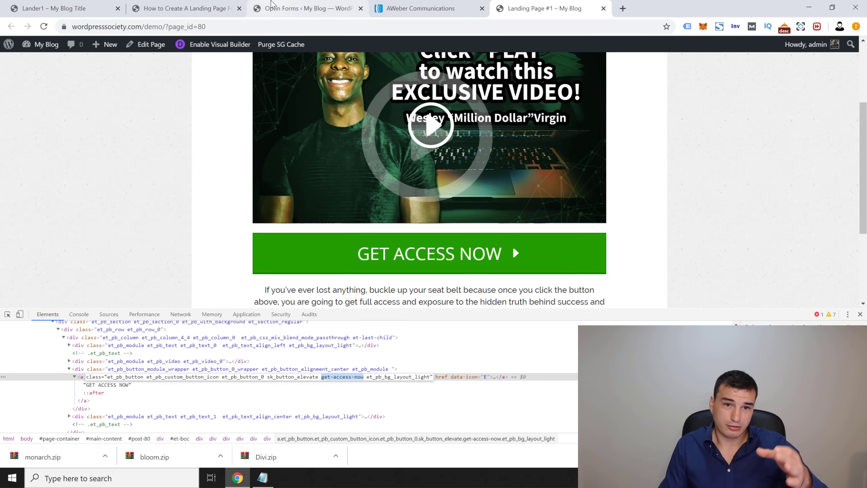
left_click(271, 5)
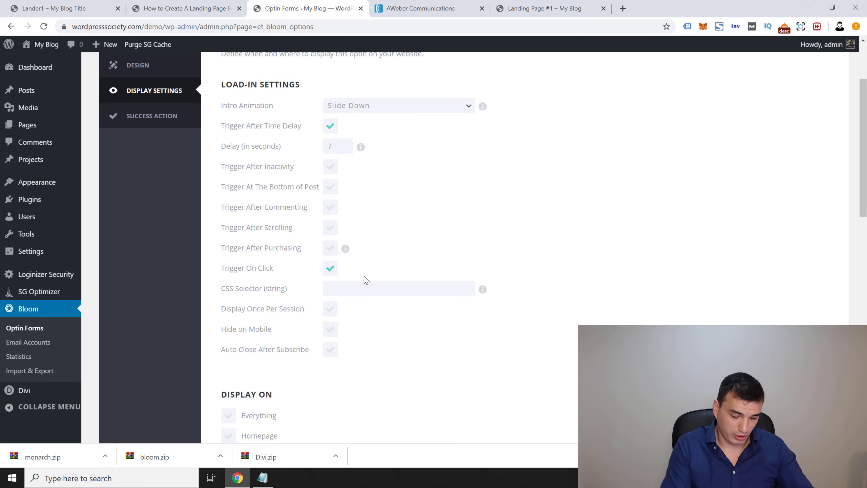
Step: Enter .get-access-now as the CSS selector and display the optin only on Landing Page #1
type(".")
key("ctrl+v")
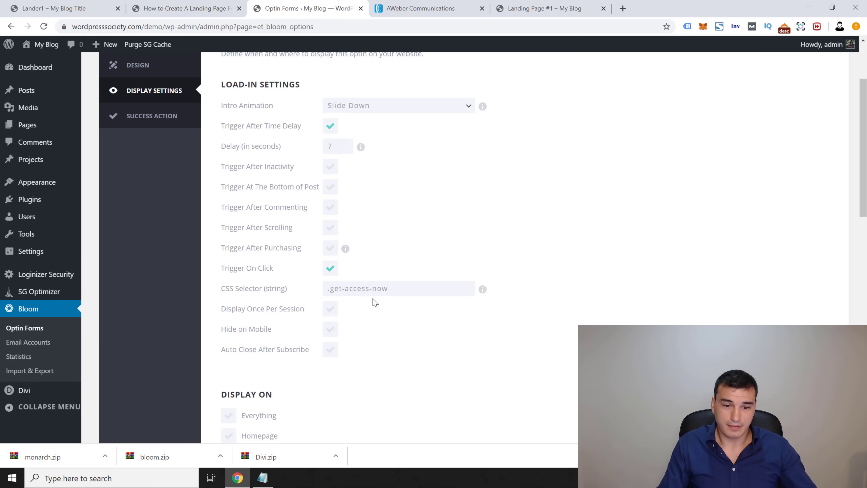
scroll(438, 237, "down", 5)
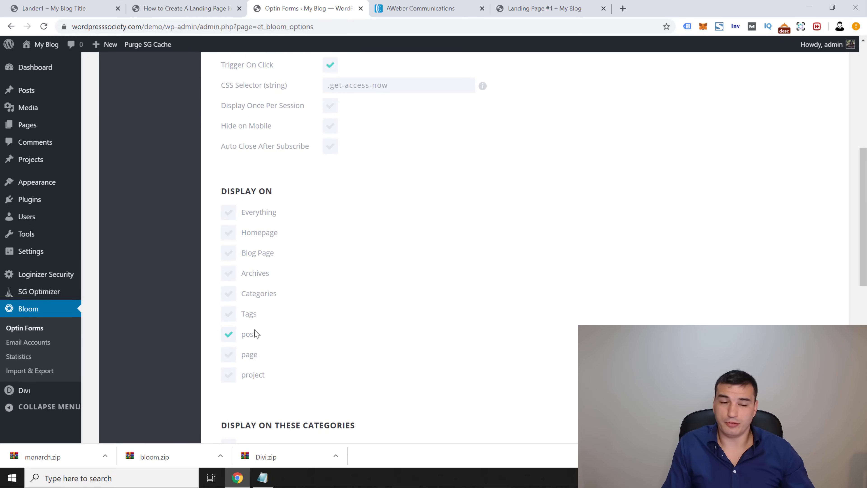
scroll(232, 339, "down", 4)
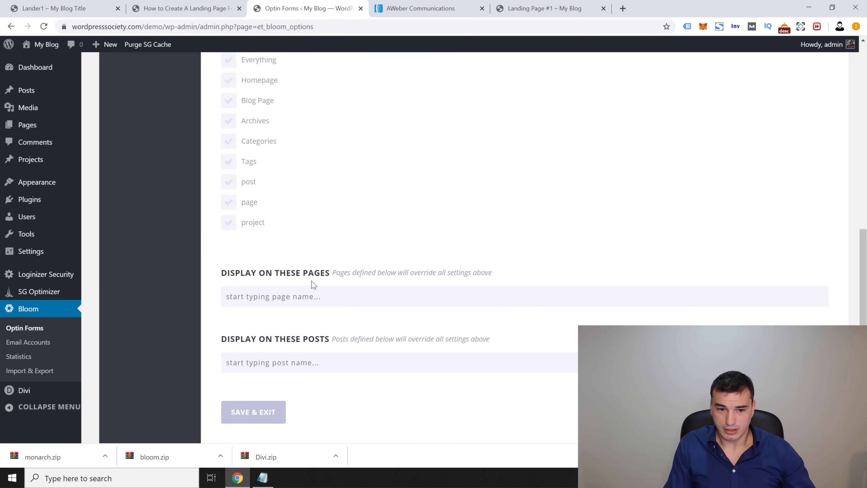
left_click(289, 299)
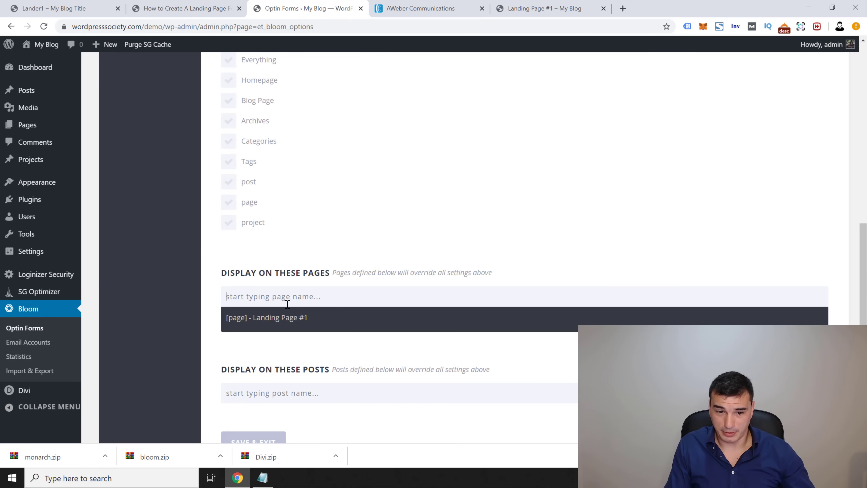
left_click(280, 318)
scroll(470, 306, "down", 4)
left_click(751, 307)
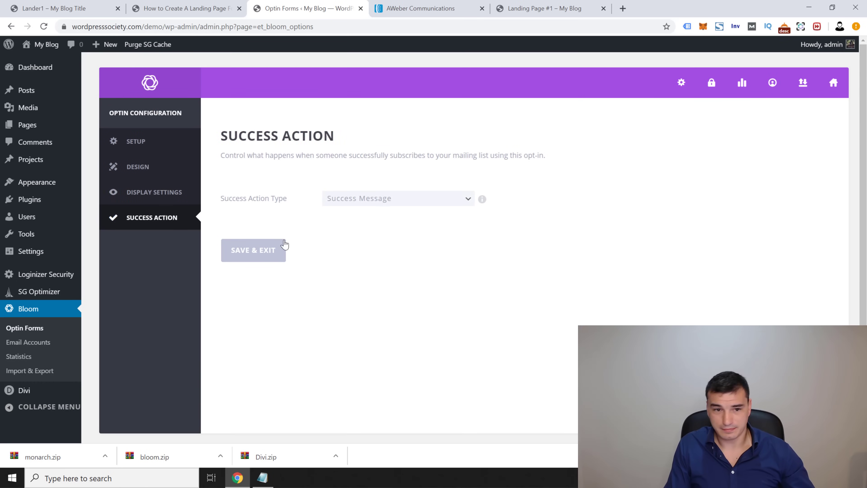
Step: Set the success action type to Redirect To URL
left_click(392, 202)
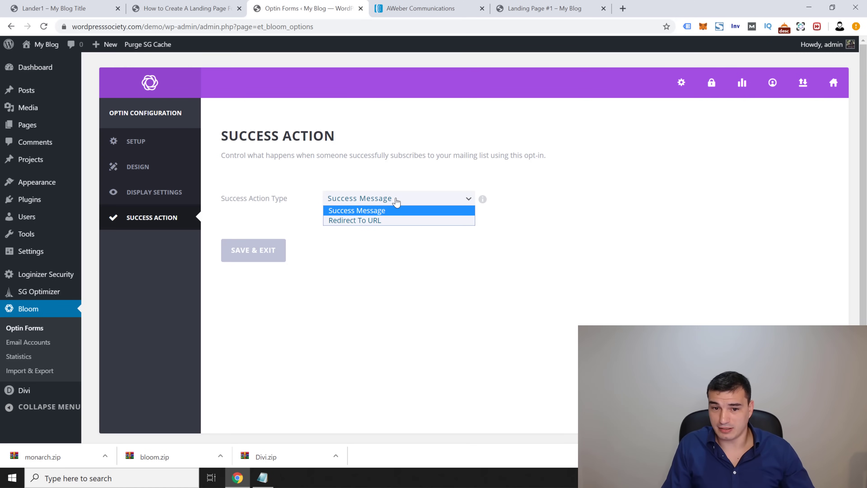
left_click(386, 221)
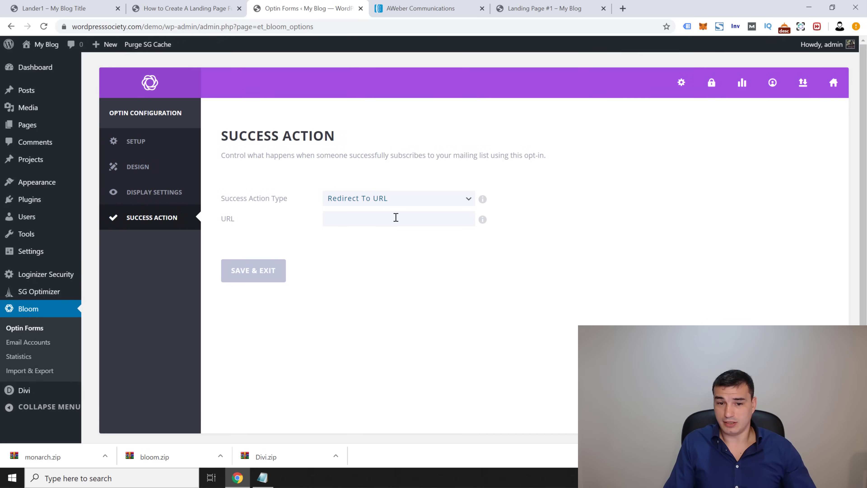
left_click(376, 197)
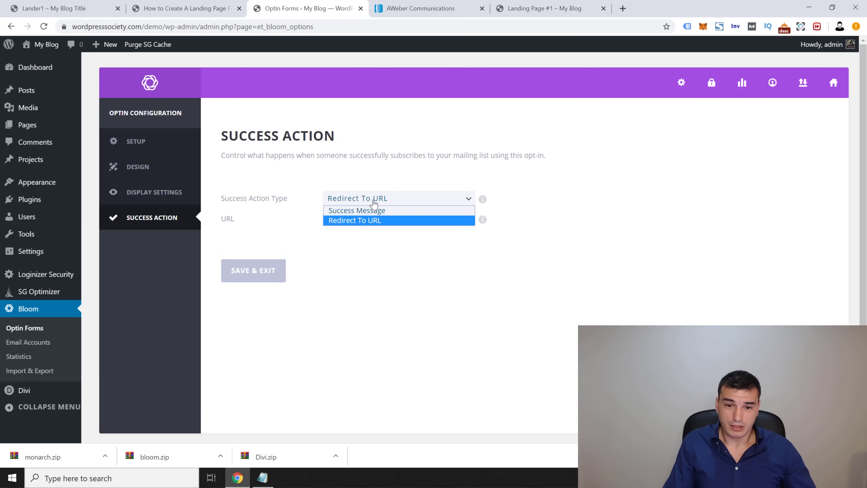
left_click(367, 219)
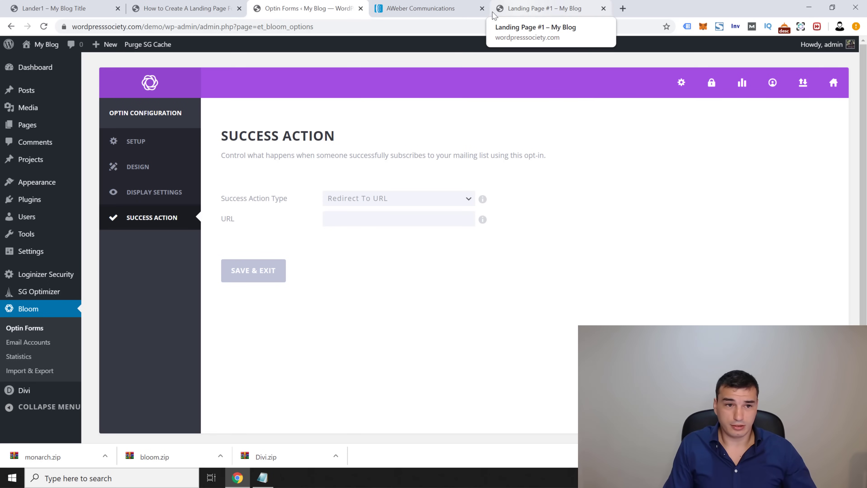
left_click(539, 8)
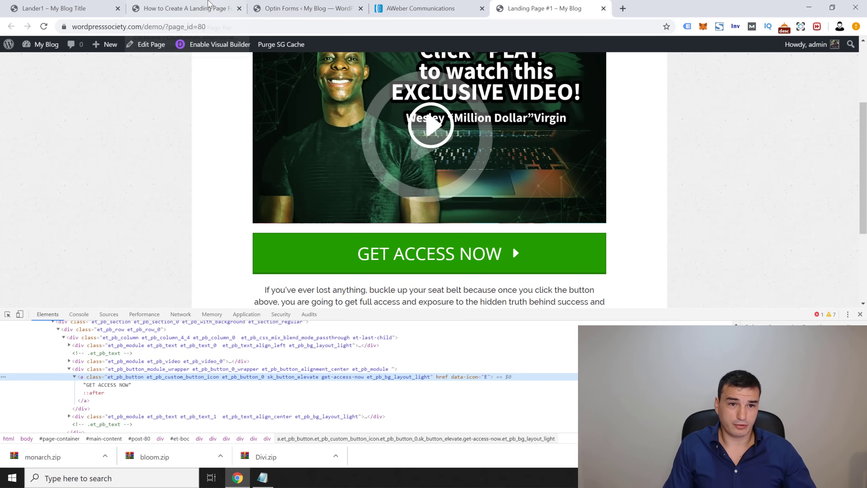
left_click(210, 7)
left_click(125, 30)
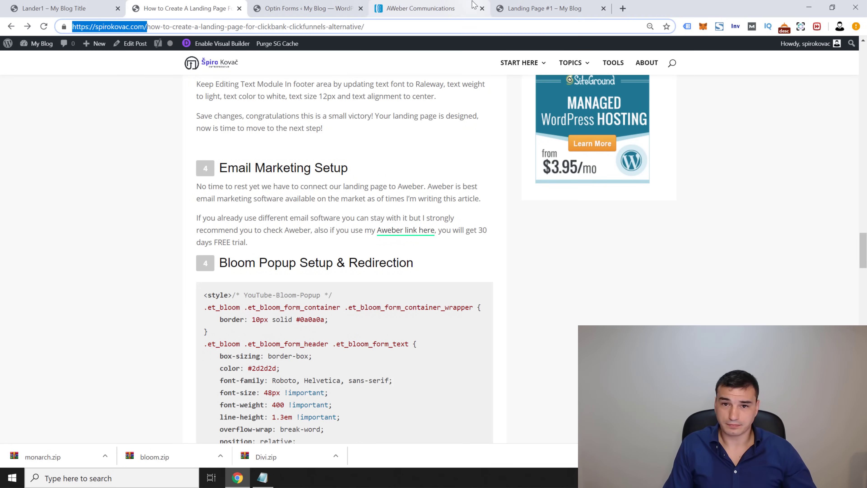
left_click(404, 8)
left_click(342, 8)
left_click(355, 217)
key("ctrl+v")
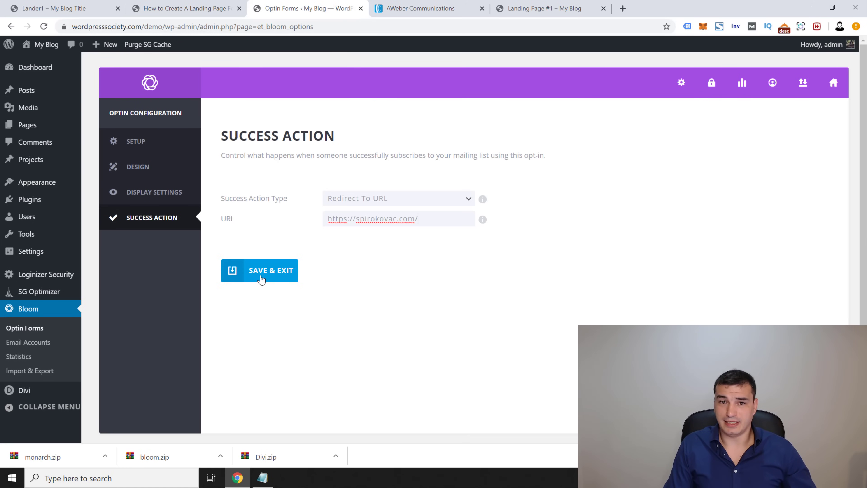
left_click(261, 278)
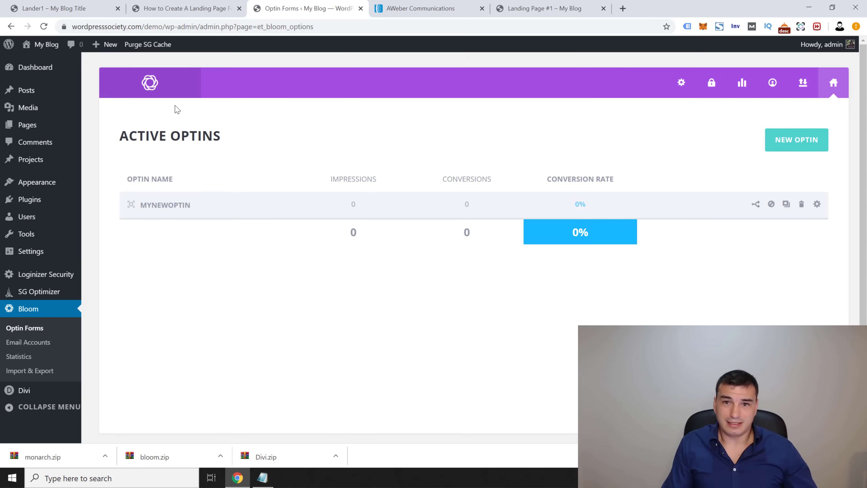
left_click(464, 13)
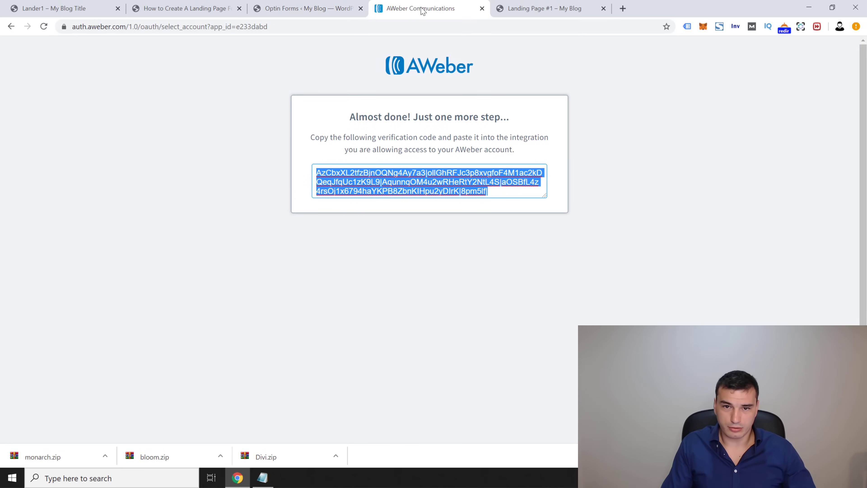
Step: Reload Landing Page #1 and confirm GET ACCESS NOW opens the Bloom signup popup
key("ctrl+w")
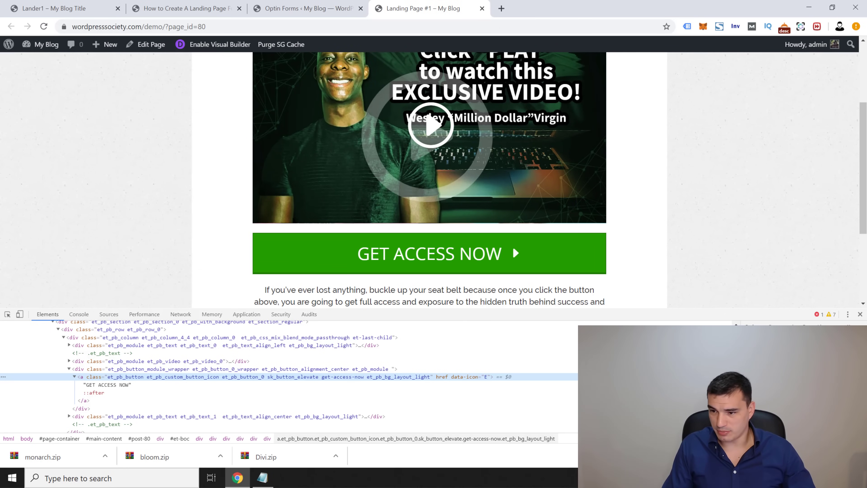
left_click(860, 314)
key("F5")
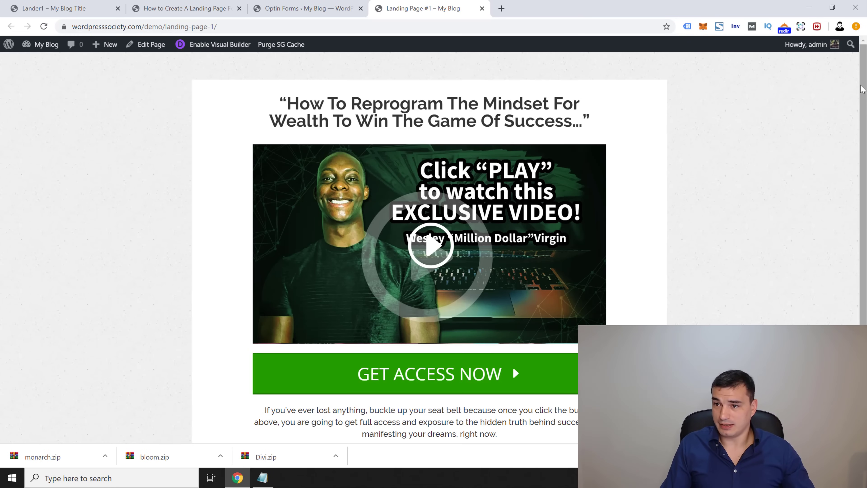
scroll(865, 85, "down", 3)
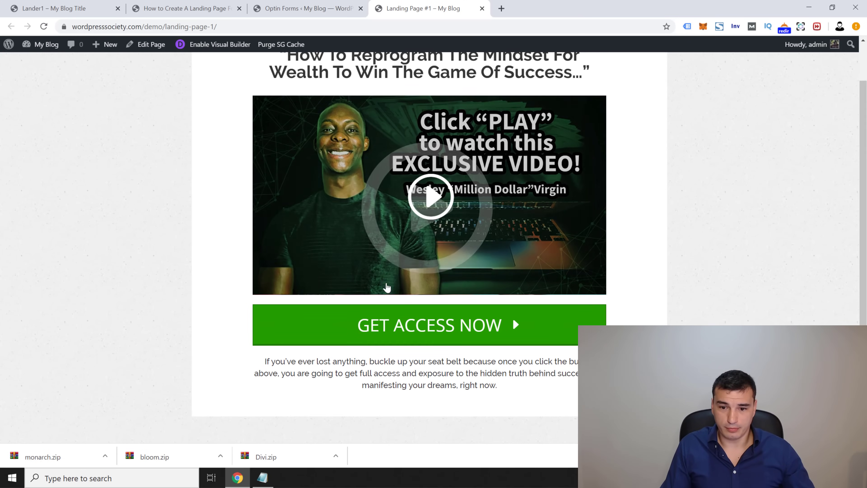
left_click(406, 317)
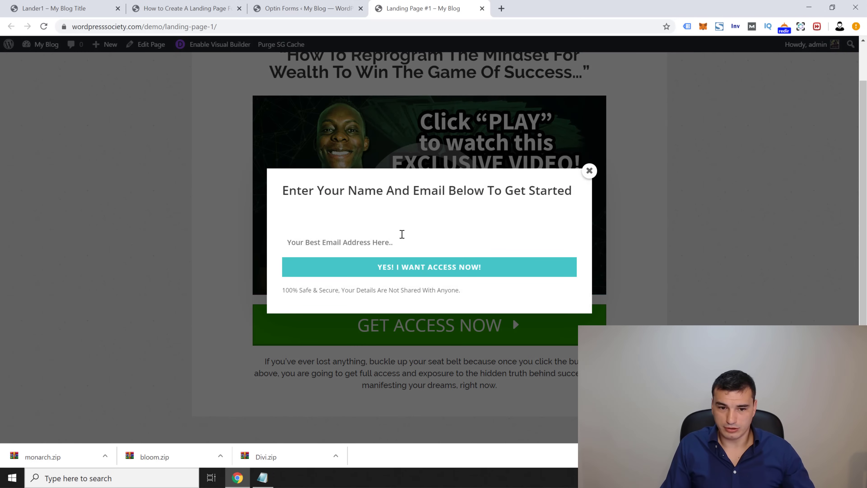
left_click(584, 171)
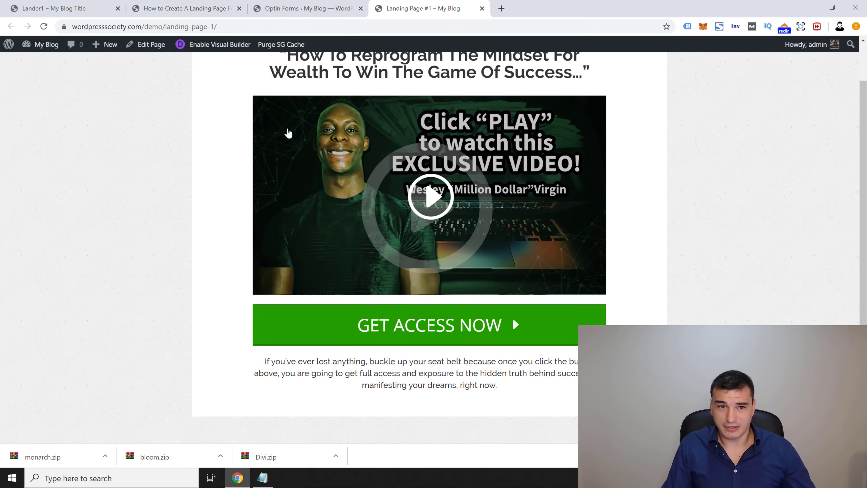
left_click(229, 9)
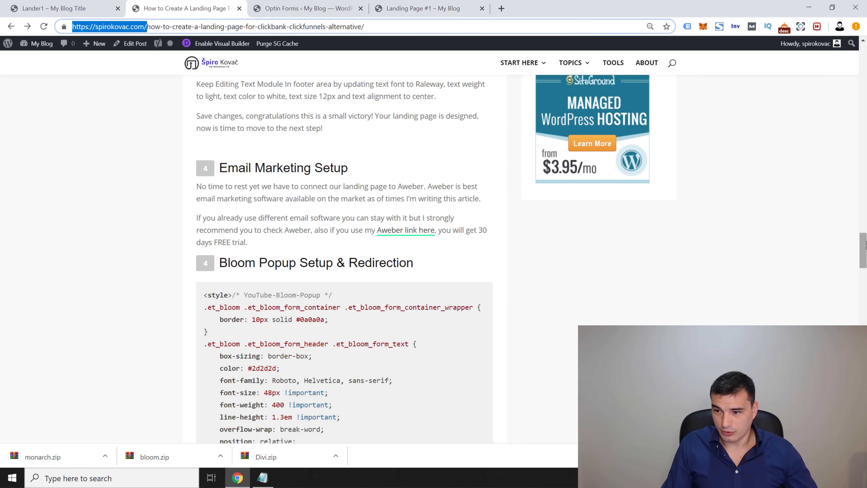
Step: Select and copy the complete Bloom popup CSS block, ending at the closing style tag
left_click_drag(864, 246, 865, 260)
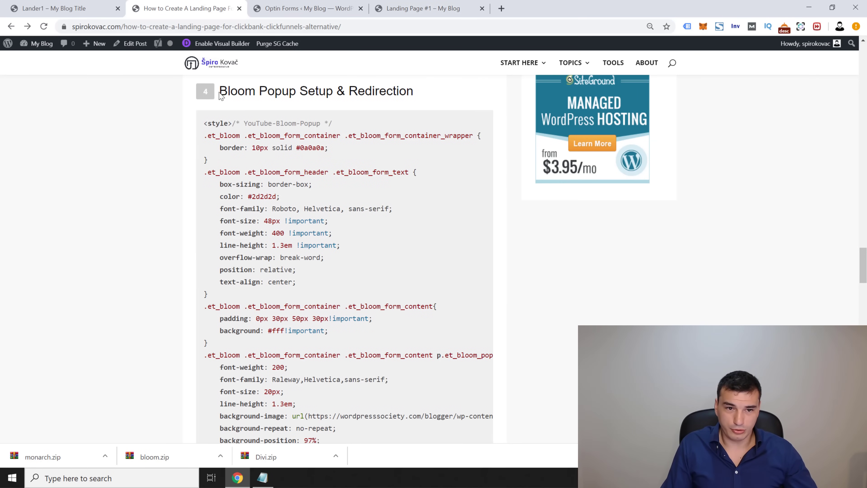
left_click_drag(210, 132, 364, 374)
left_click_drag(372, 408, 318, 234)
scroll(296, 221, "up", 3)
right_click(290, 253)
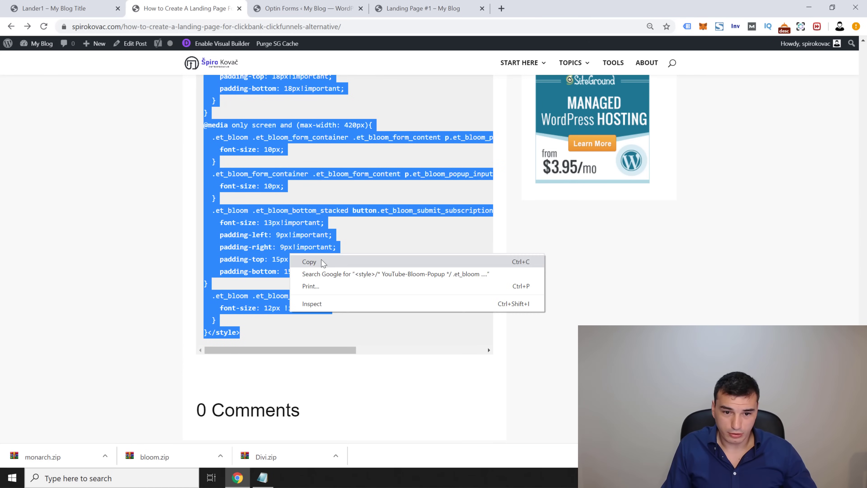
left_click(322, 262)
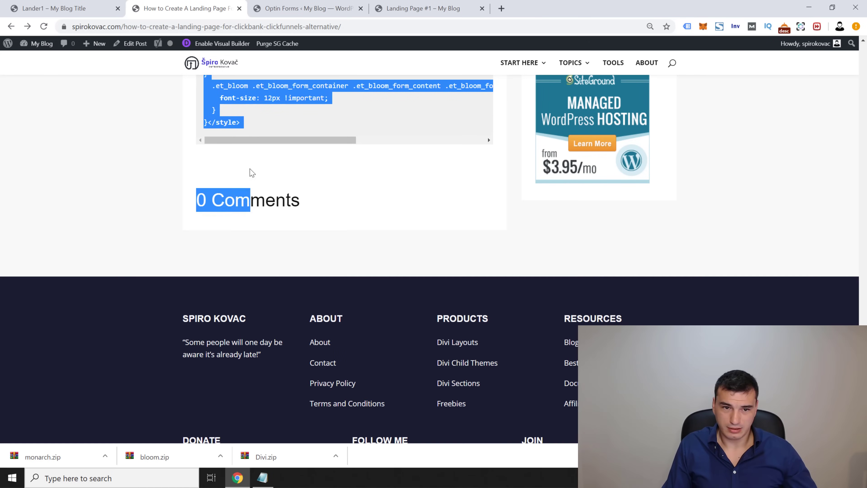
left_click_drag(252, 172, 261, 131)
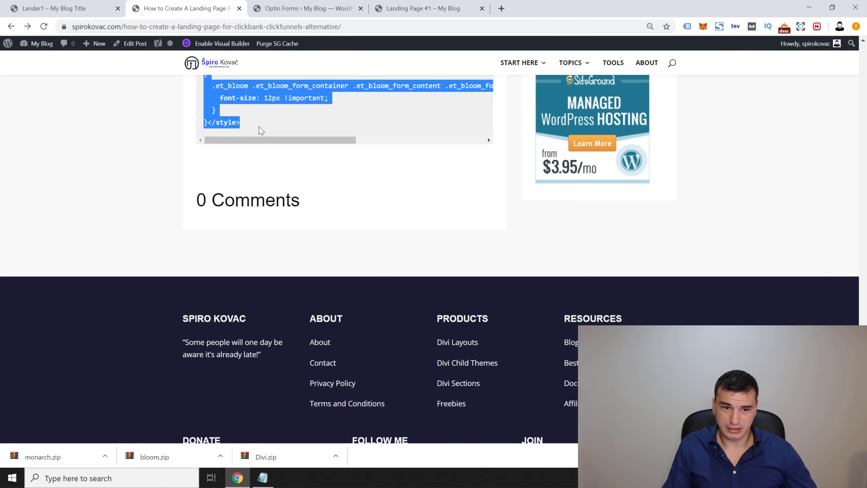
right_click(296, 93)
left_click(324, 99)
left_click(323, 8)
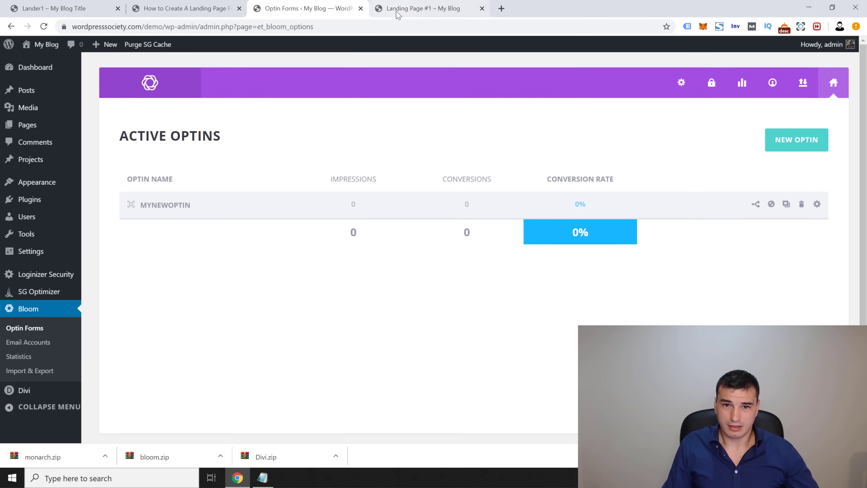
Step: Open Landing Page #1 in the Divi visual builder and switch to wireframe view
mouse_move(32, 127)
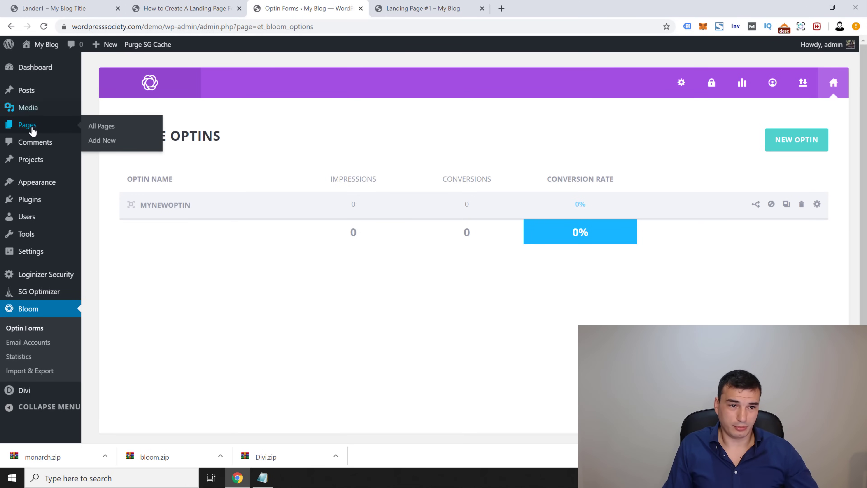
left_click(113, 130)
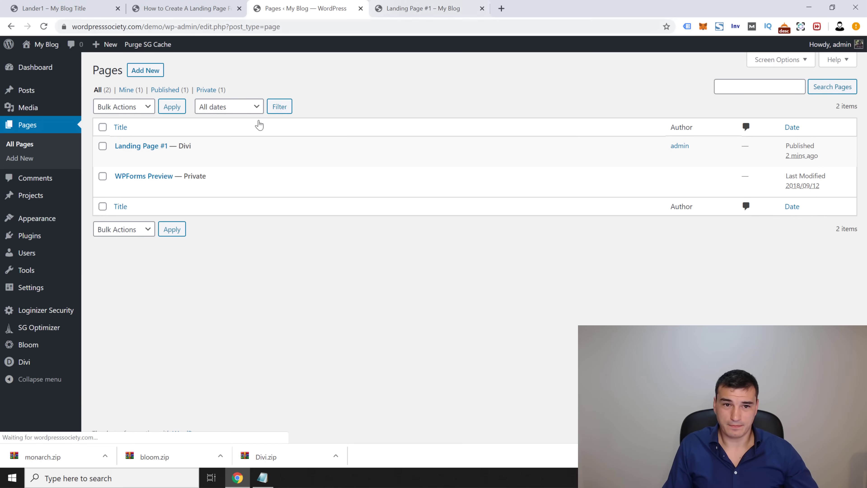
left_click(120, 158)
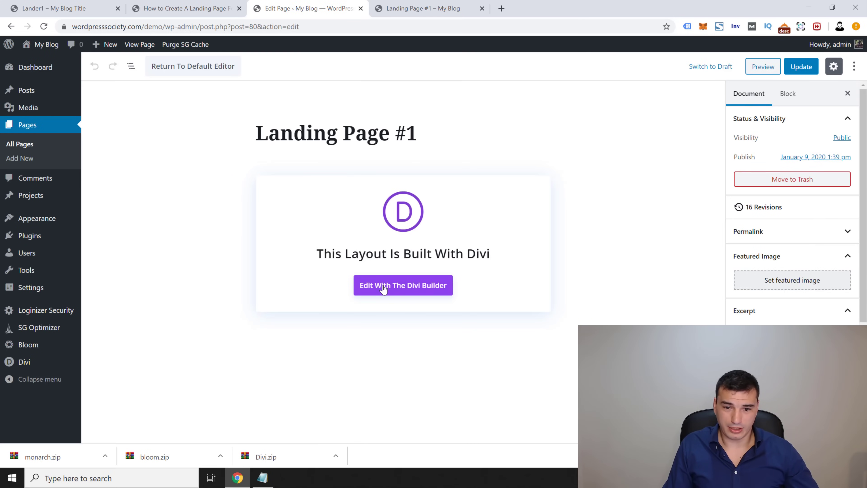
left_click(383, 290)
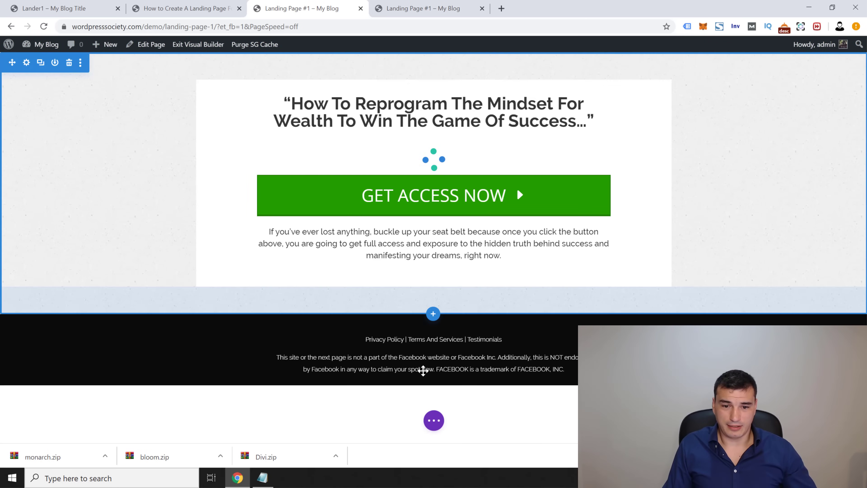
left_click(435, 423)
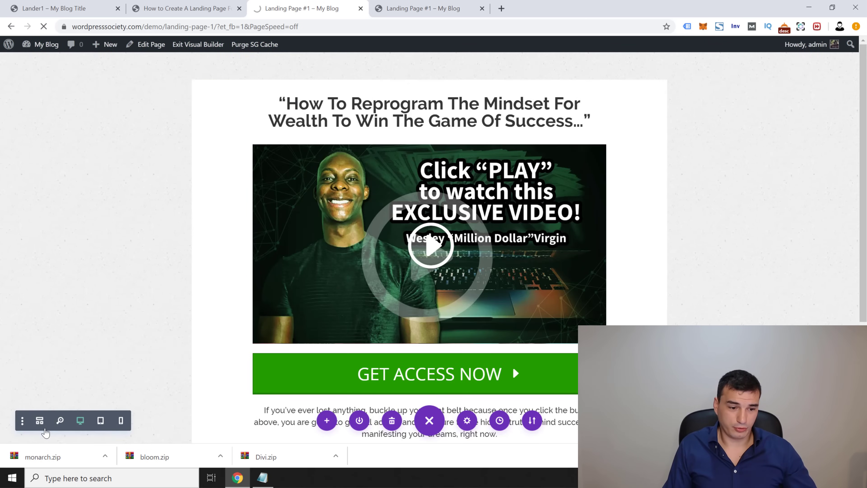
left_click(41, 421)
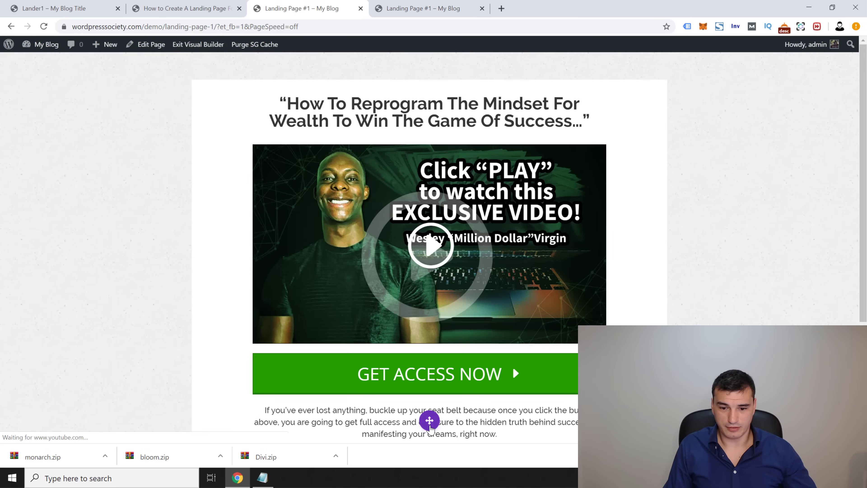
scroll(222, 386, "down", 4)
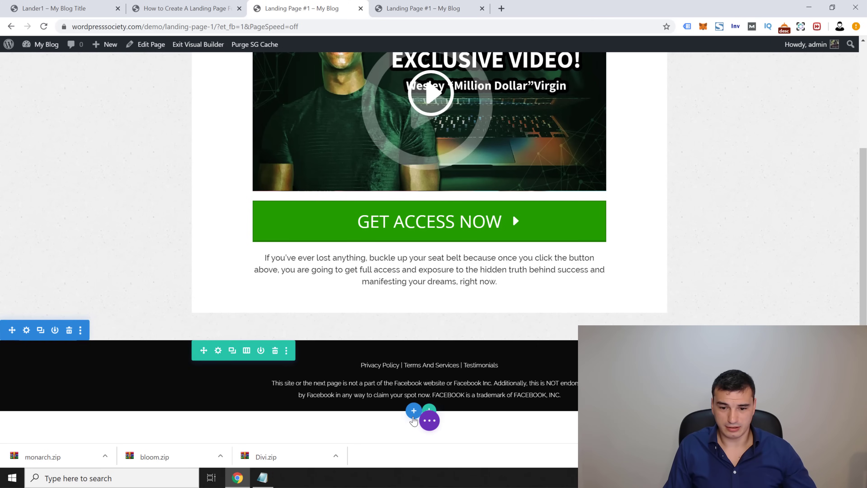
left_click(431, 422)
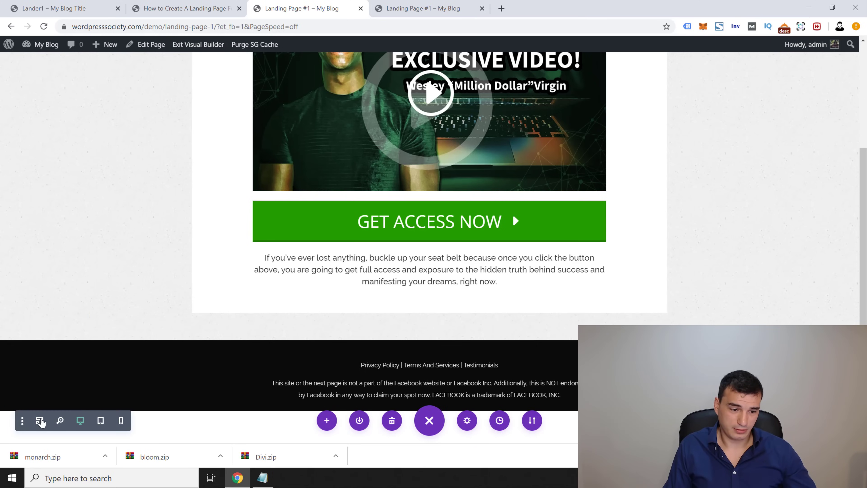
left_click(39, 420)
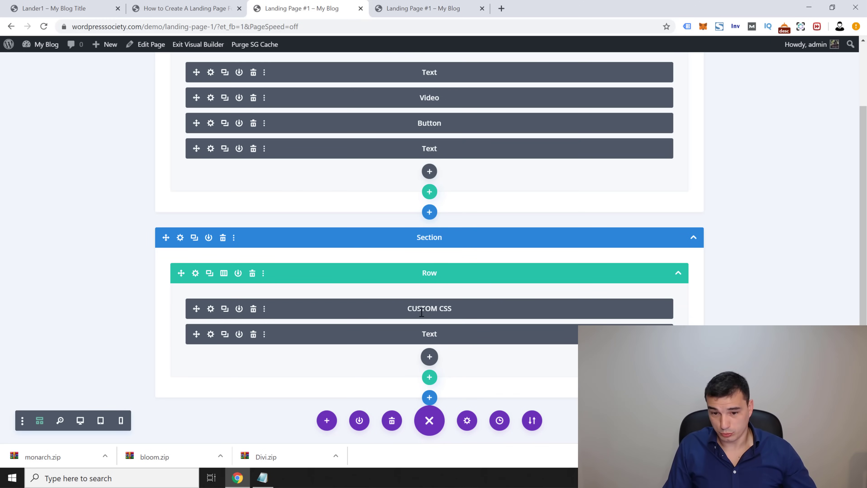
Step: Add a Code module to the bottom row and paste in the Bloom popup CSS
left_click(429, 357)
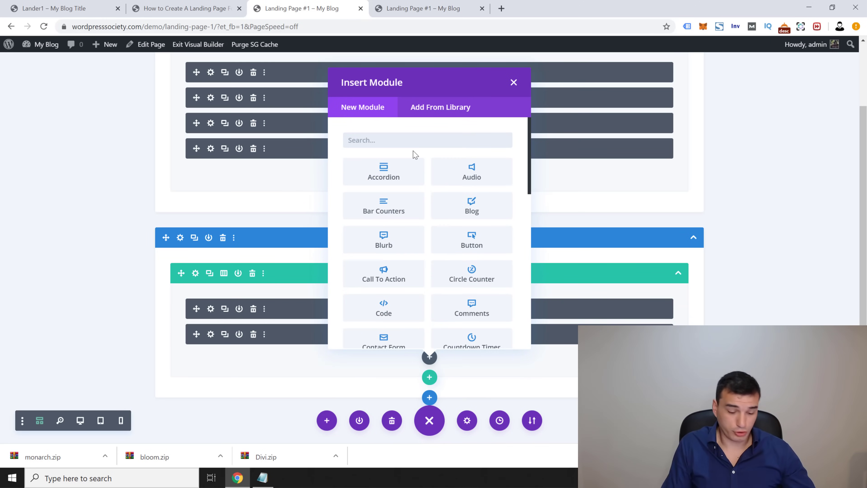
type("code")
left_click(386, 172)
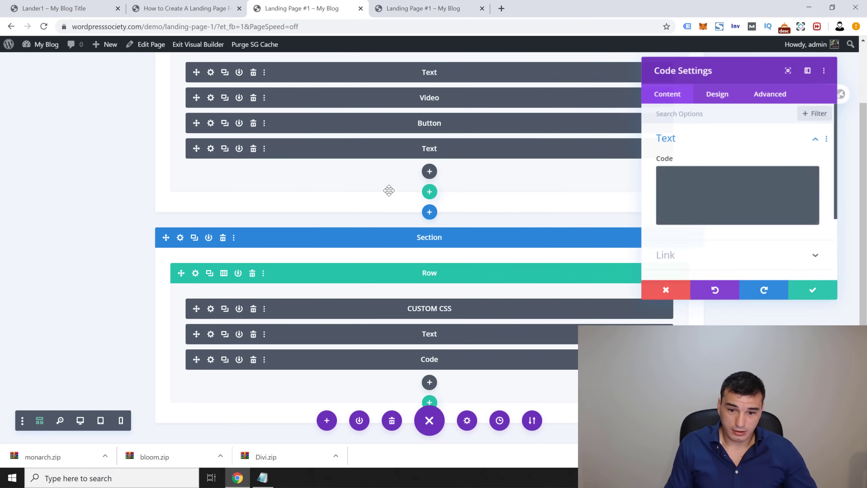
left_click(790, 188)
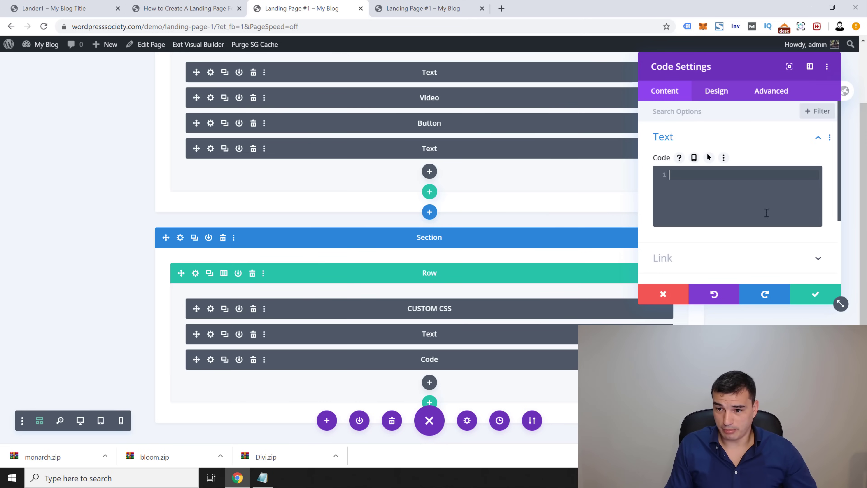
key("ctrl+v")
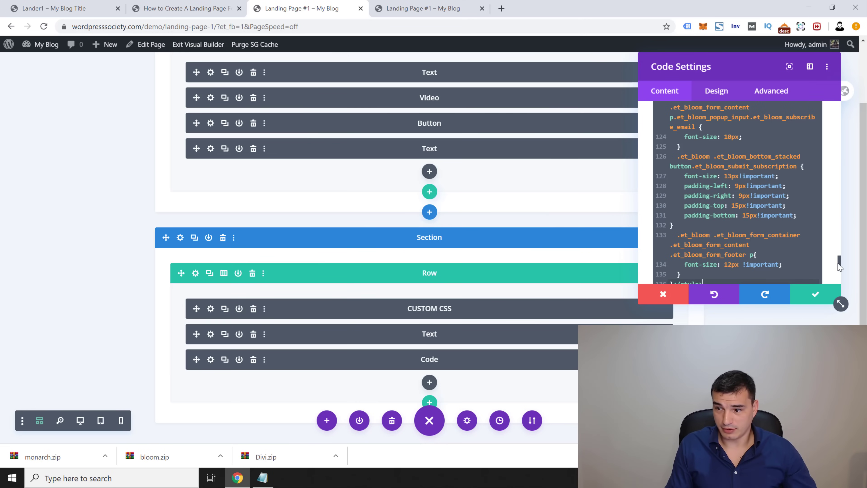
left_click_drag(838, 264, 830, 280)
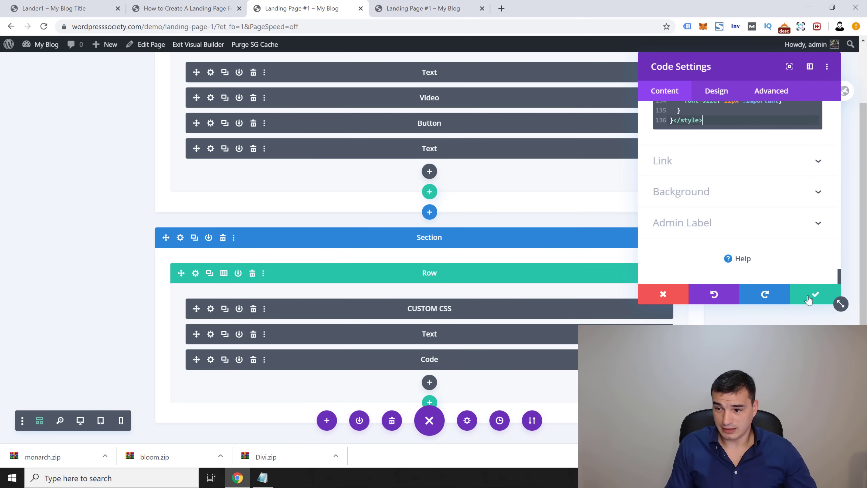
Step: Label the Code module POPUP CUSTOM CSS, save it, and move it after the Text and CUSTOM CSS modules
left_click(698, 224)
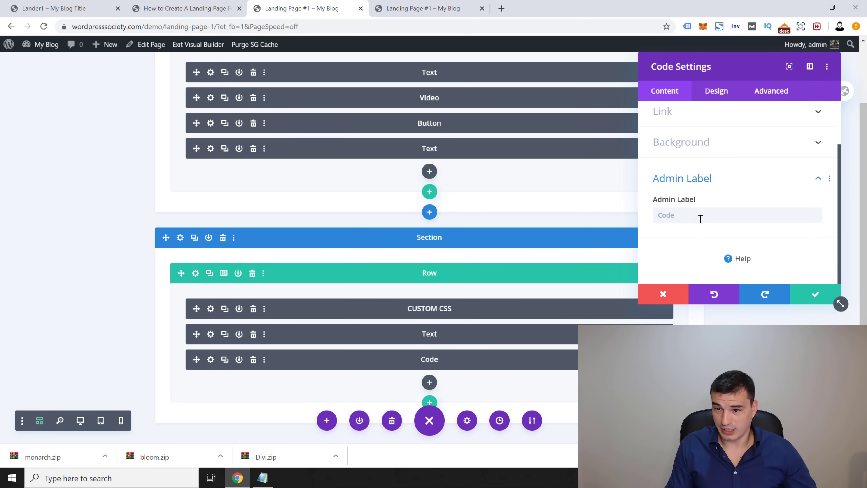
type("B")
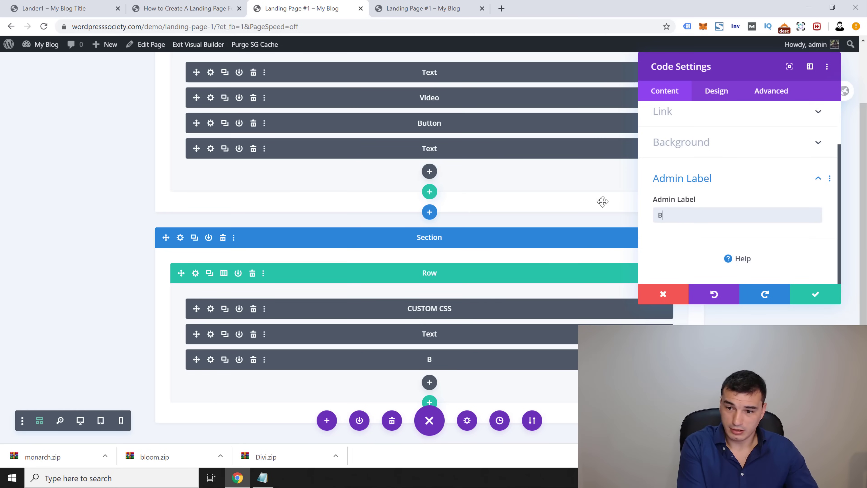
type("LOOM CSS")
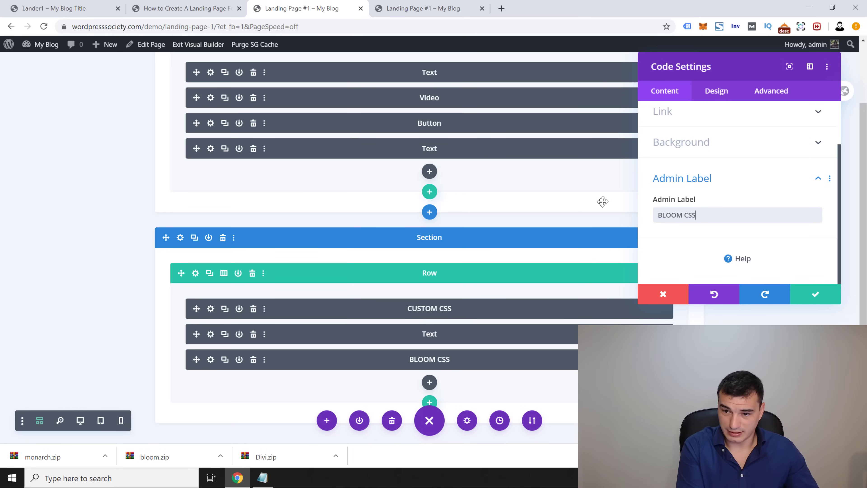
key("ctrl+shift+Left")
key("Left")
key("ctrl+shift+Left")
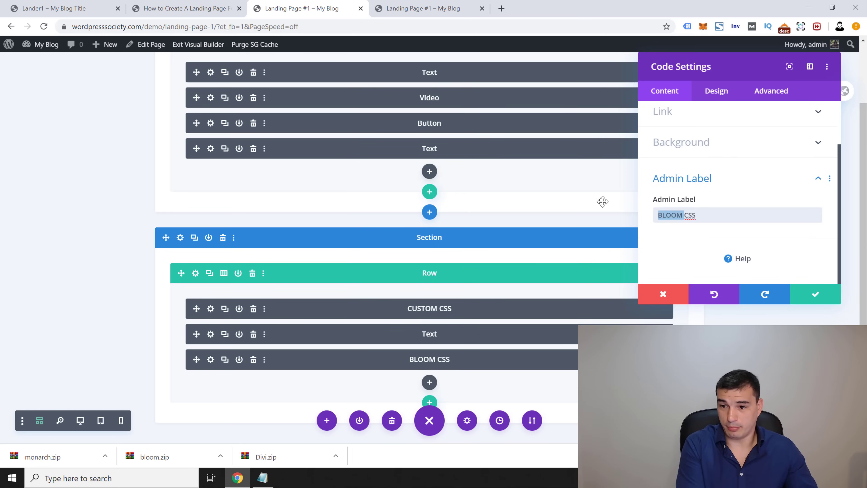
type("POPUP CU")
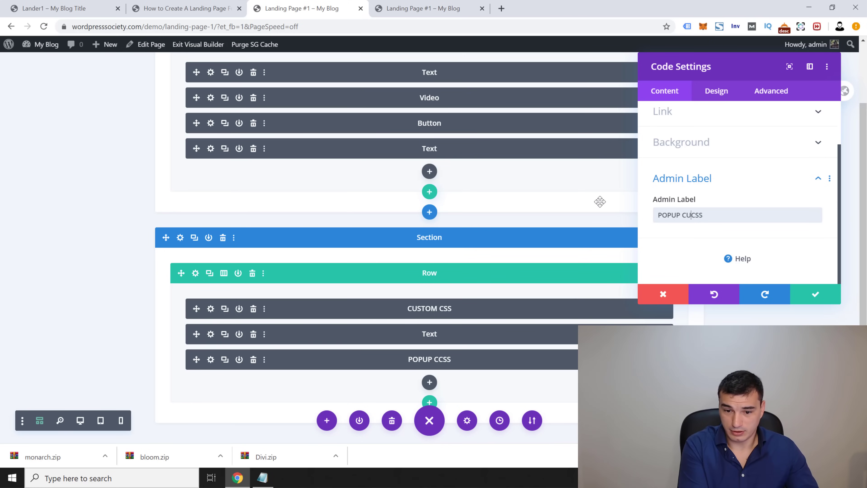
type("STOM")
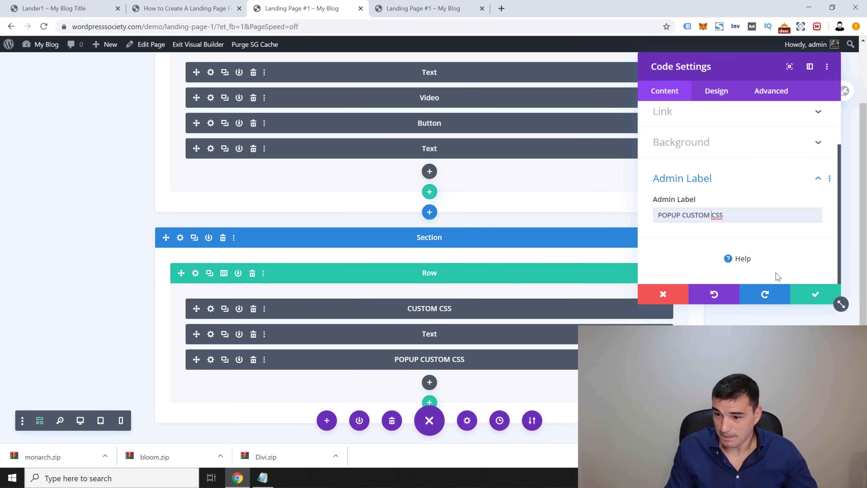
left_click(814, 296)
left_click_drag(196, 359, 188, 300)
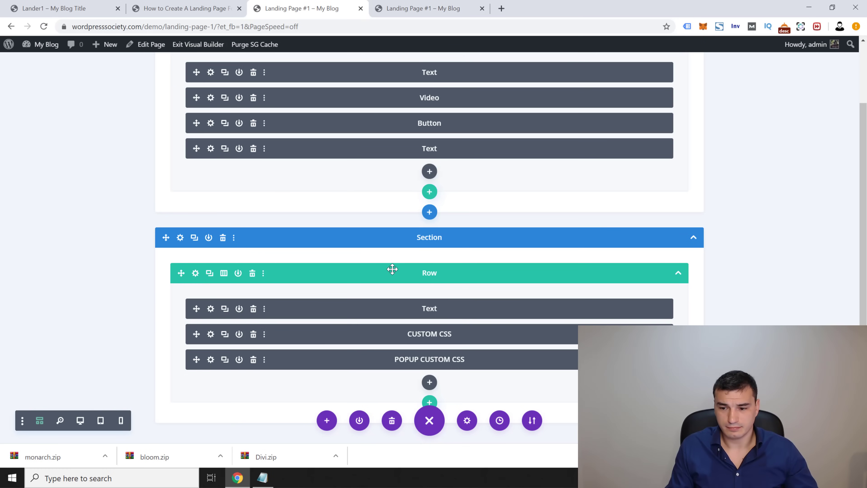
Step: Reload the live landing page and open the optin popup with GET ACCESS NOW
left_click(410, 10)
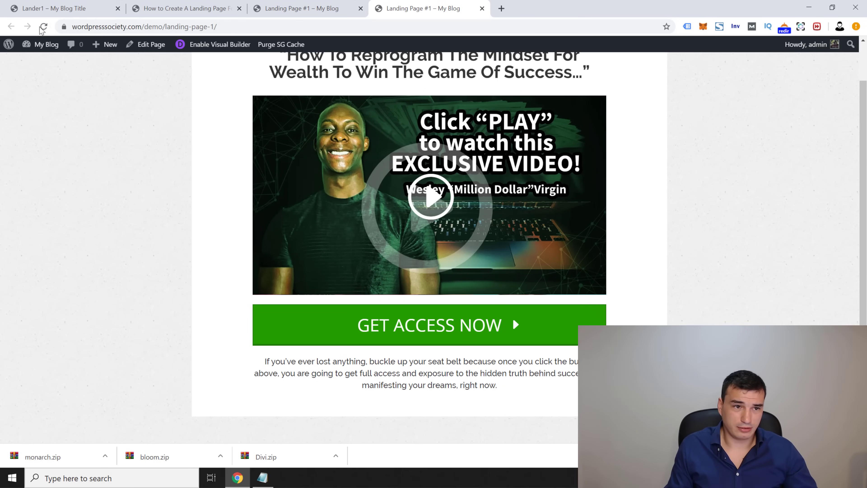
left_click(43, 28)
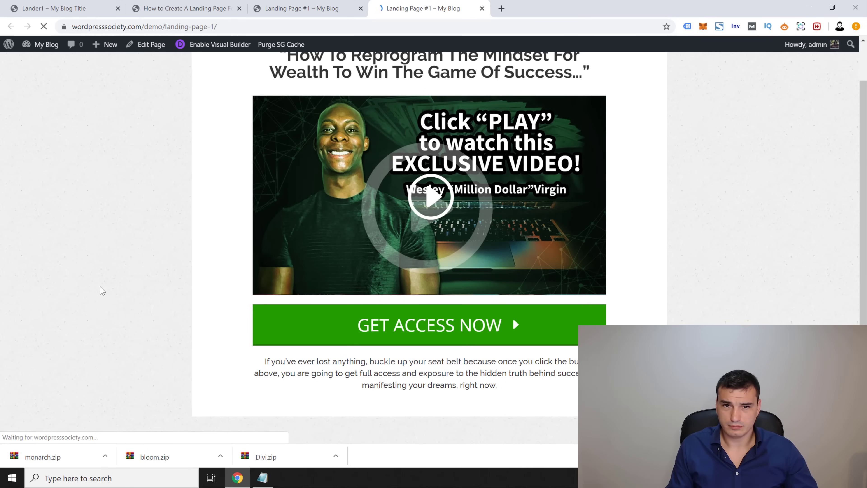
scroll(407, 397, "down", 3)
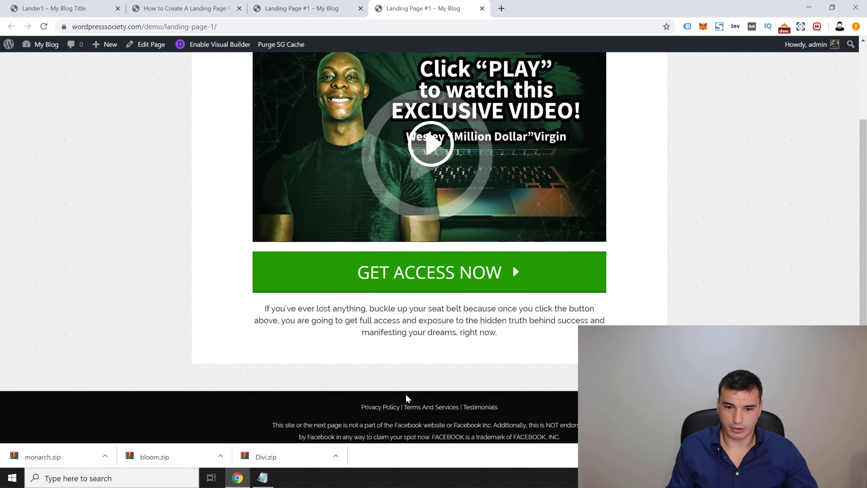
left_click(422, 277)
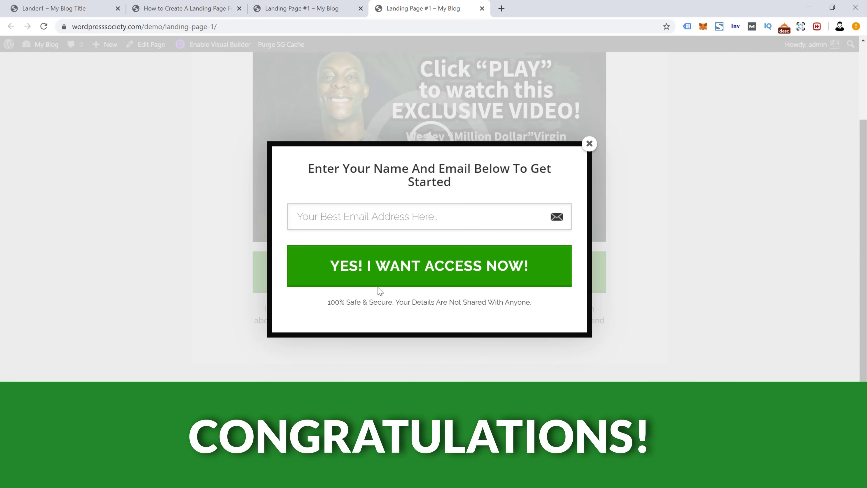
Step: Enter an email address in the popup and submit it with YES! I WANT ACCESS NOW!
left_click(382, 217)
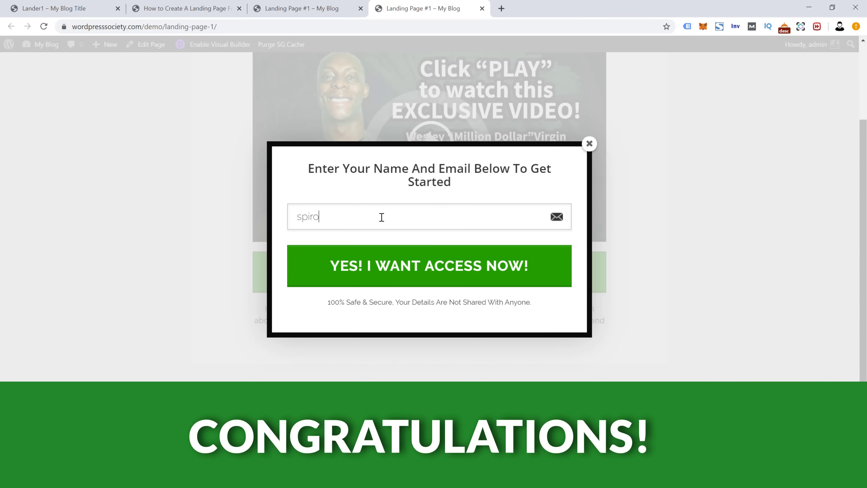
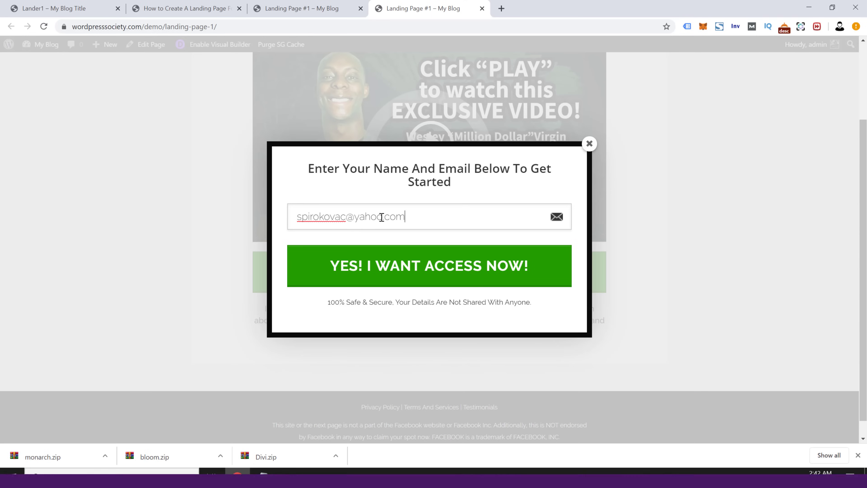
left_click(377, 270)
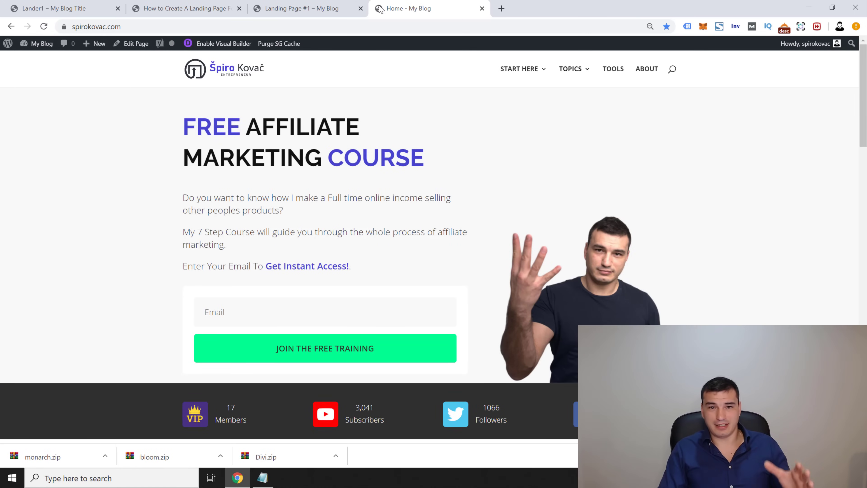
Step: Return to the 'How to Create A Landing Page' tutorial tab and scroll back up to the article's title
left_click(301, 8)
left_click(458, 13)
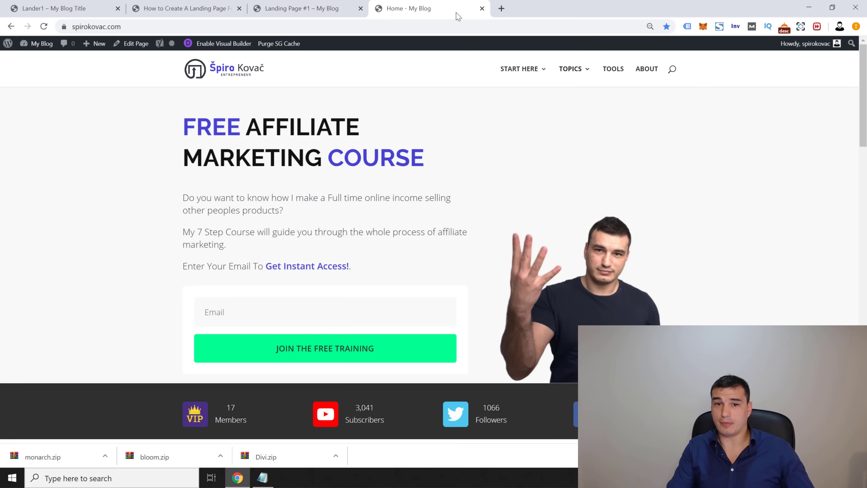
left_click(189, 8)
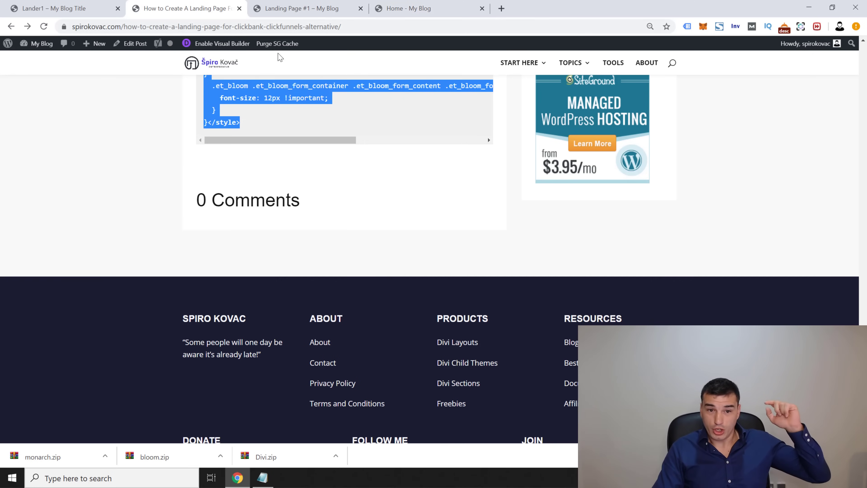
left_click(149, 185)
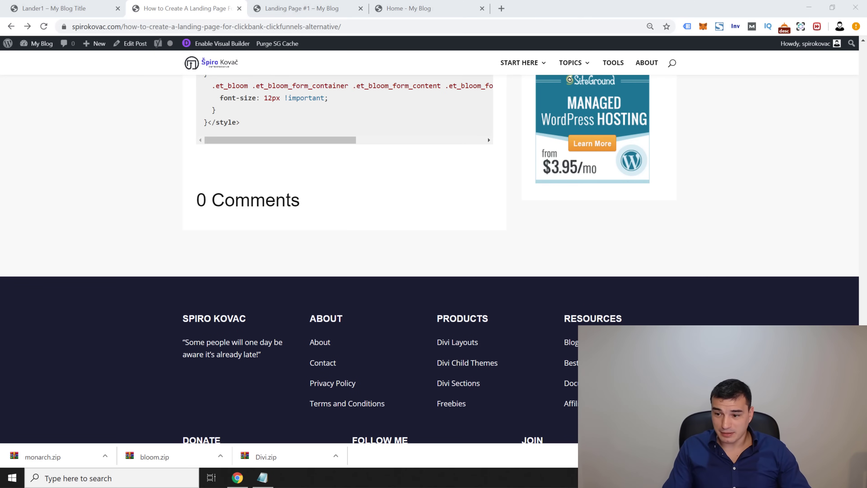
left_click_drag(862, 403, 851, 60)
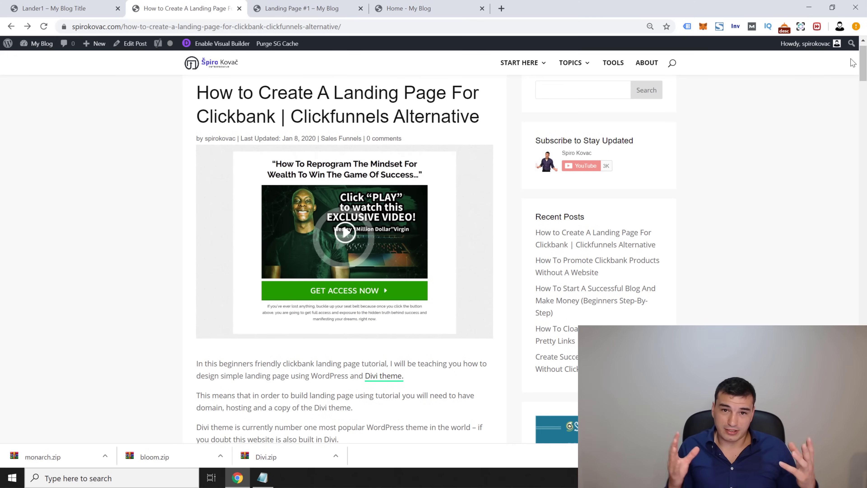